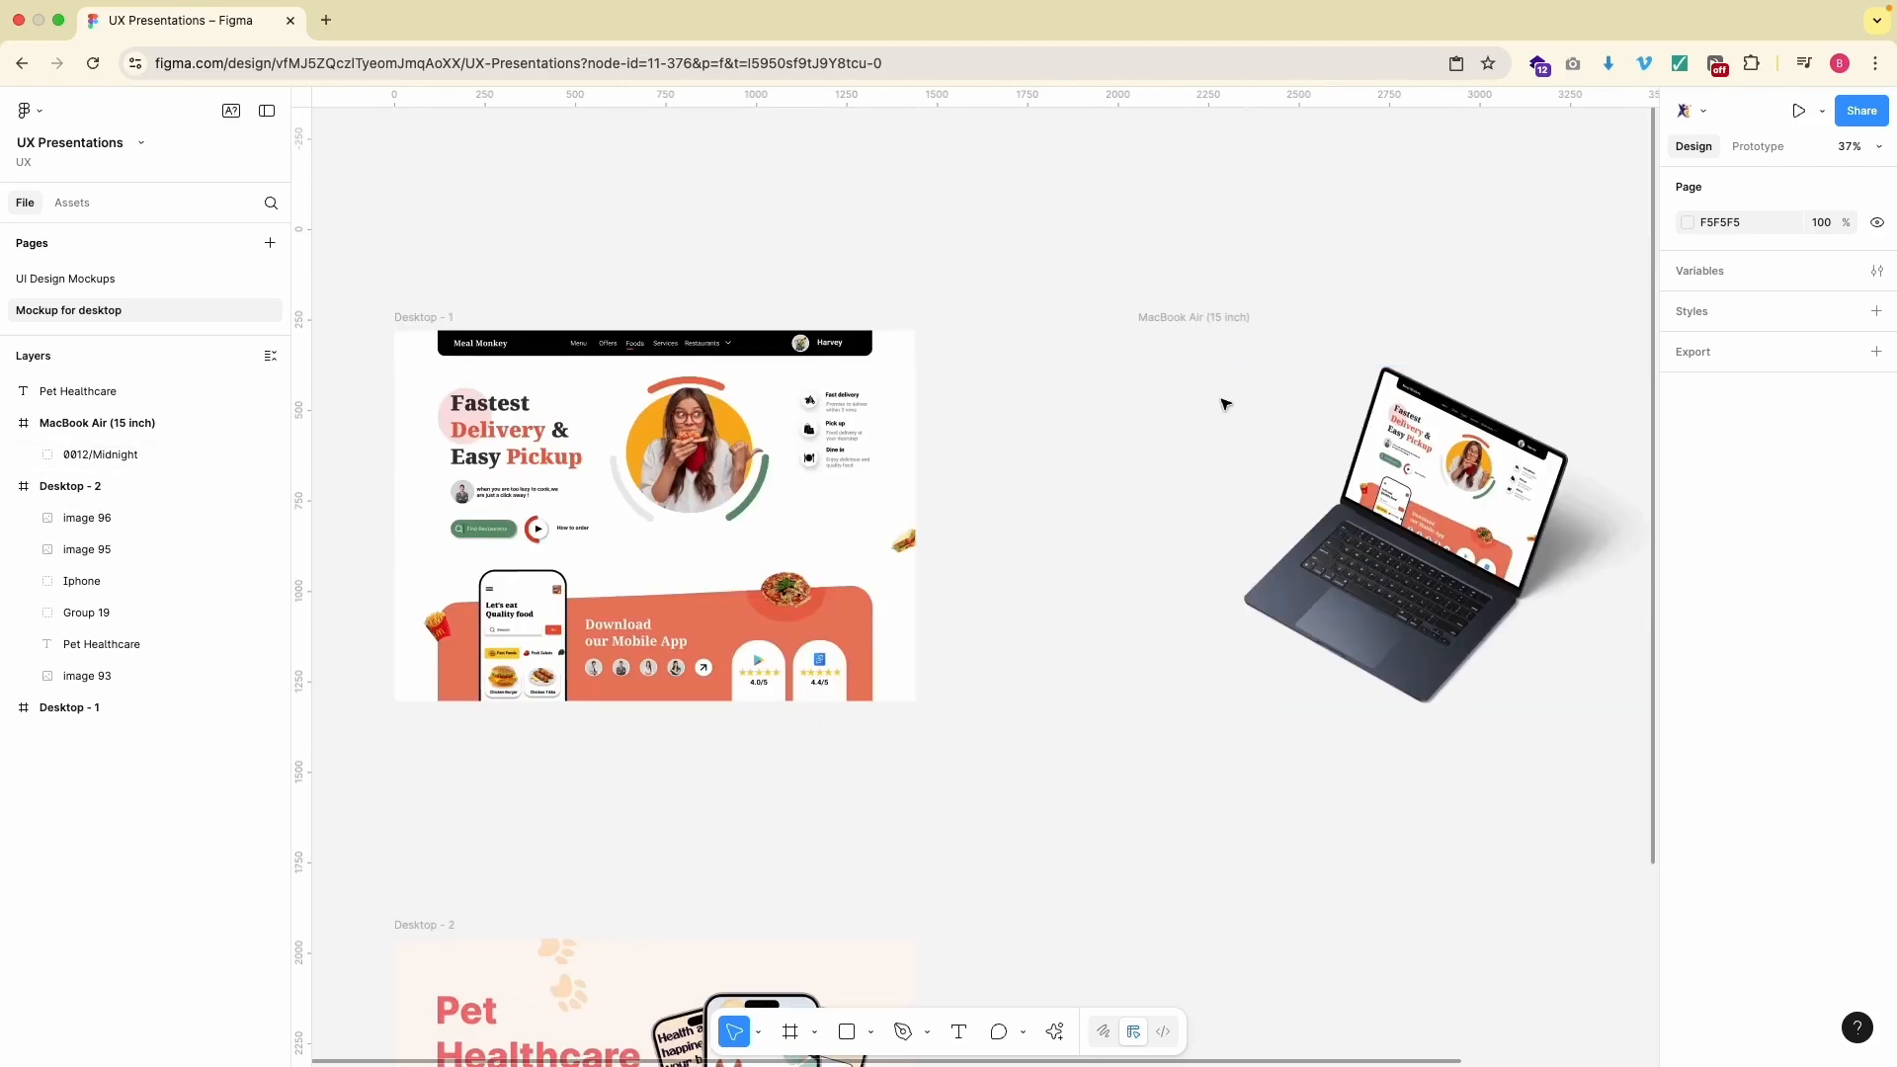
pyautogui.scroll(-4, 1223, 403)
pyautogui.press('super+k')
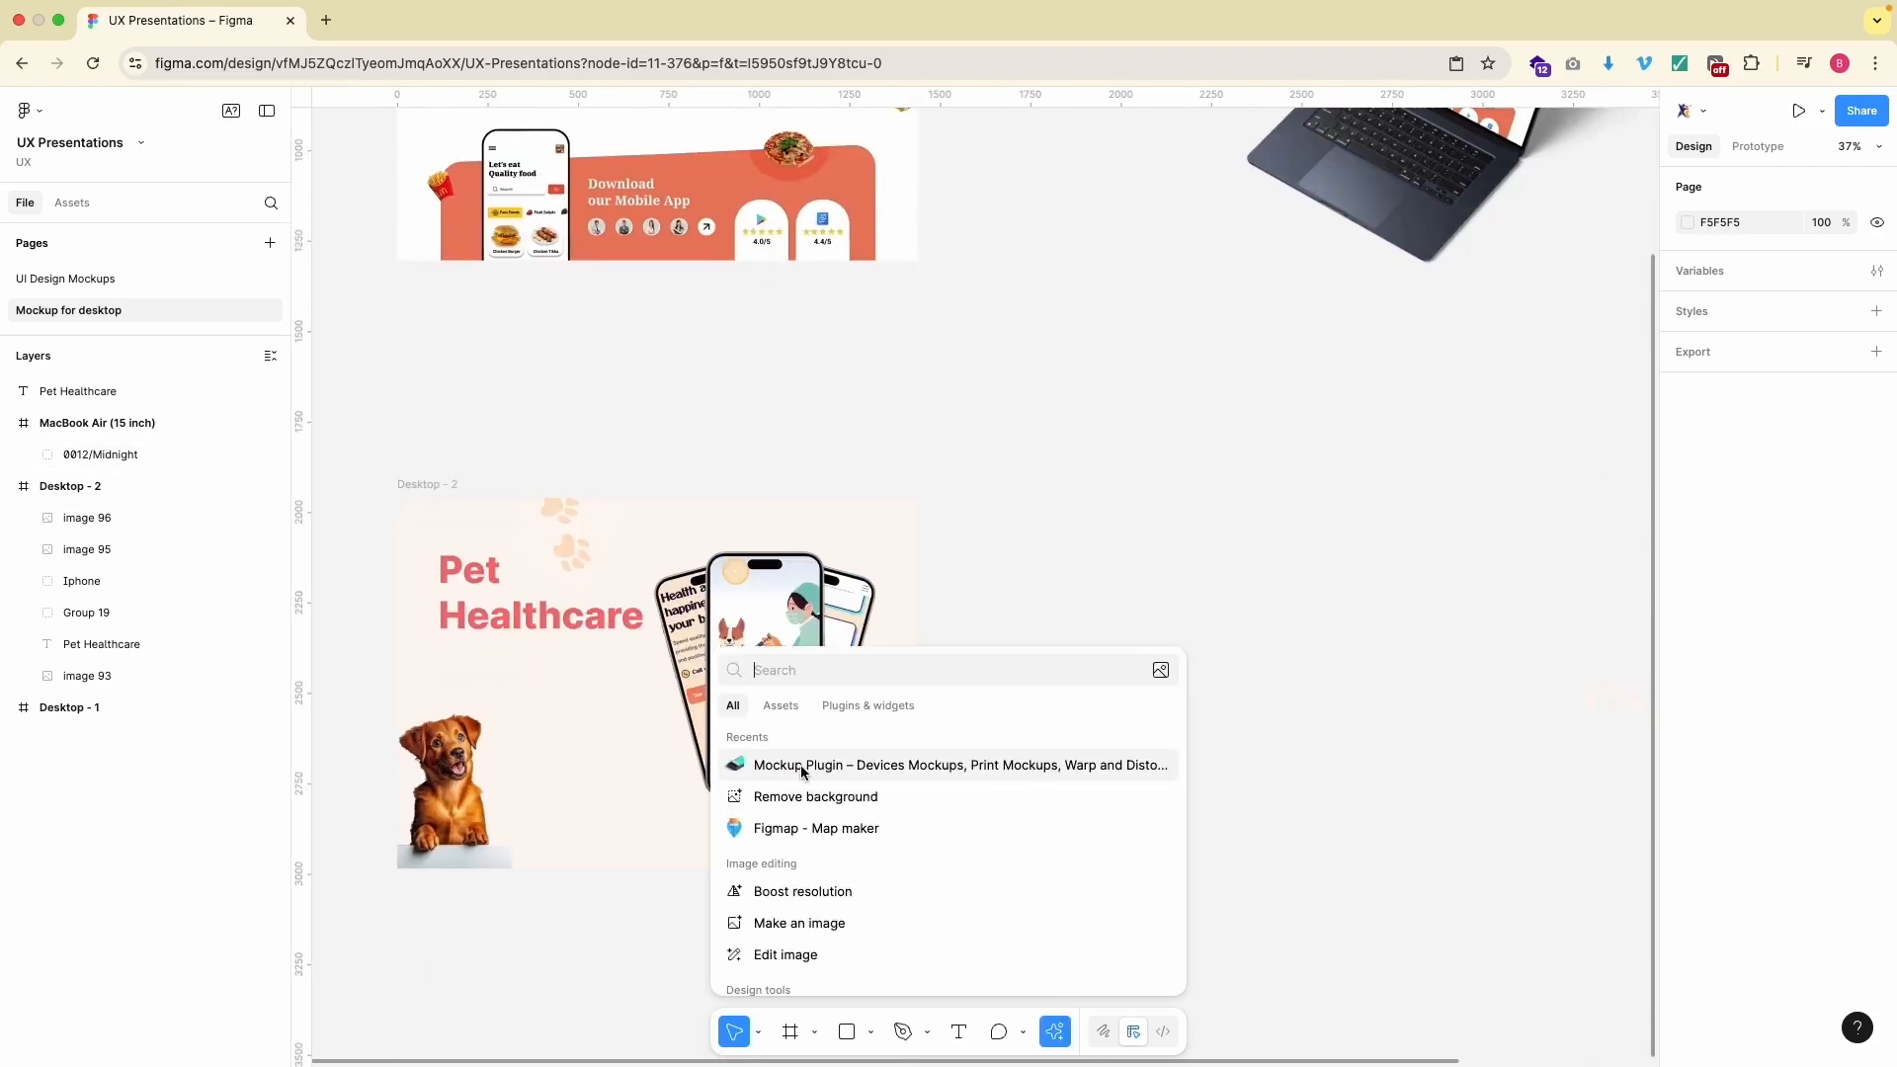
pyautogui.click(971, 522)
pyautogui.scroll(-1, 971, 522)
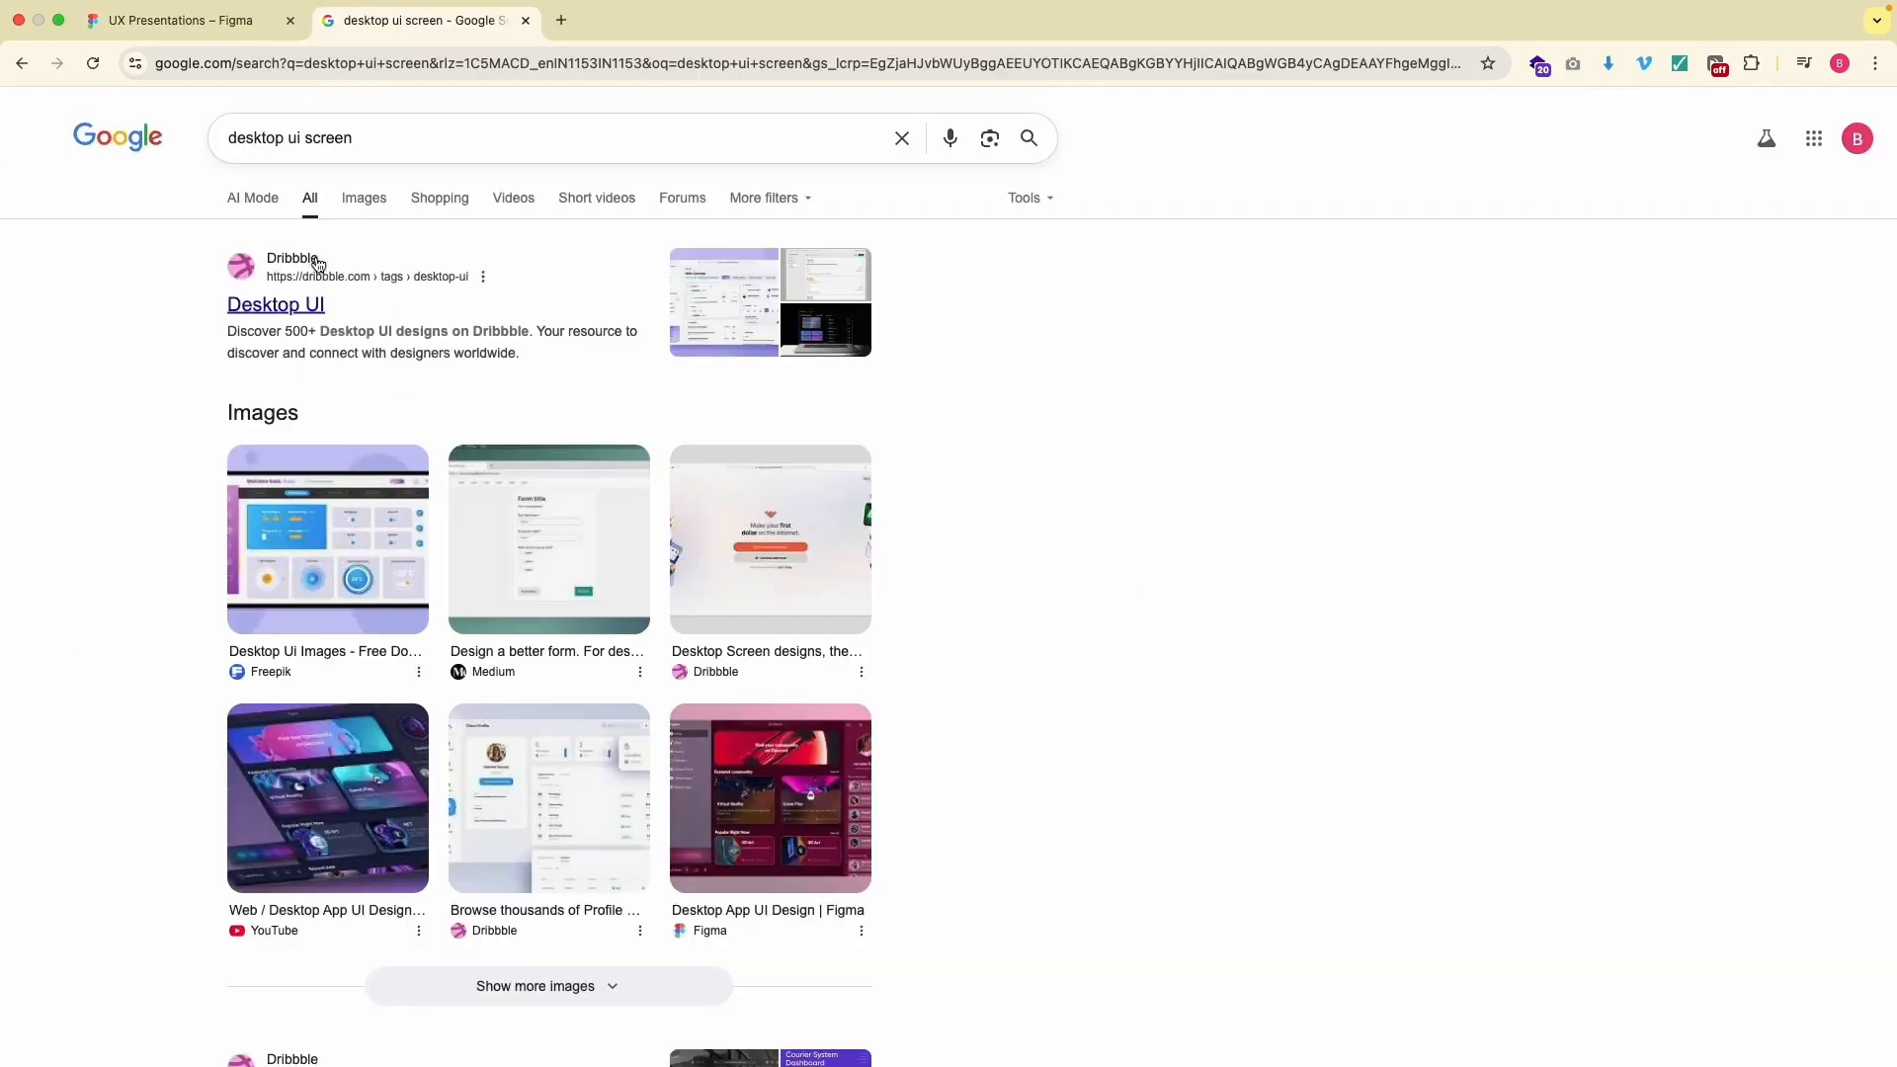
# - Search Google Images for "desktop mockup"
pyautogui.click(344, 194)
pyautogui.write('mockup')
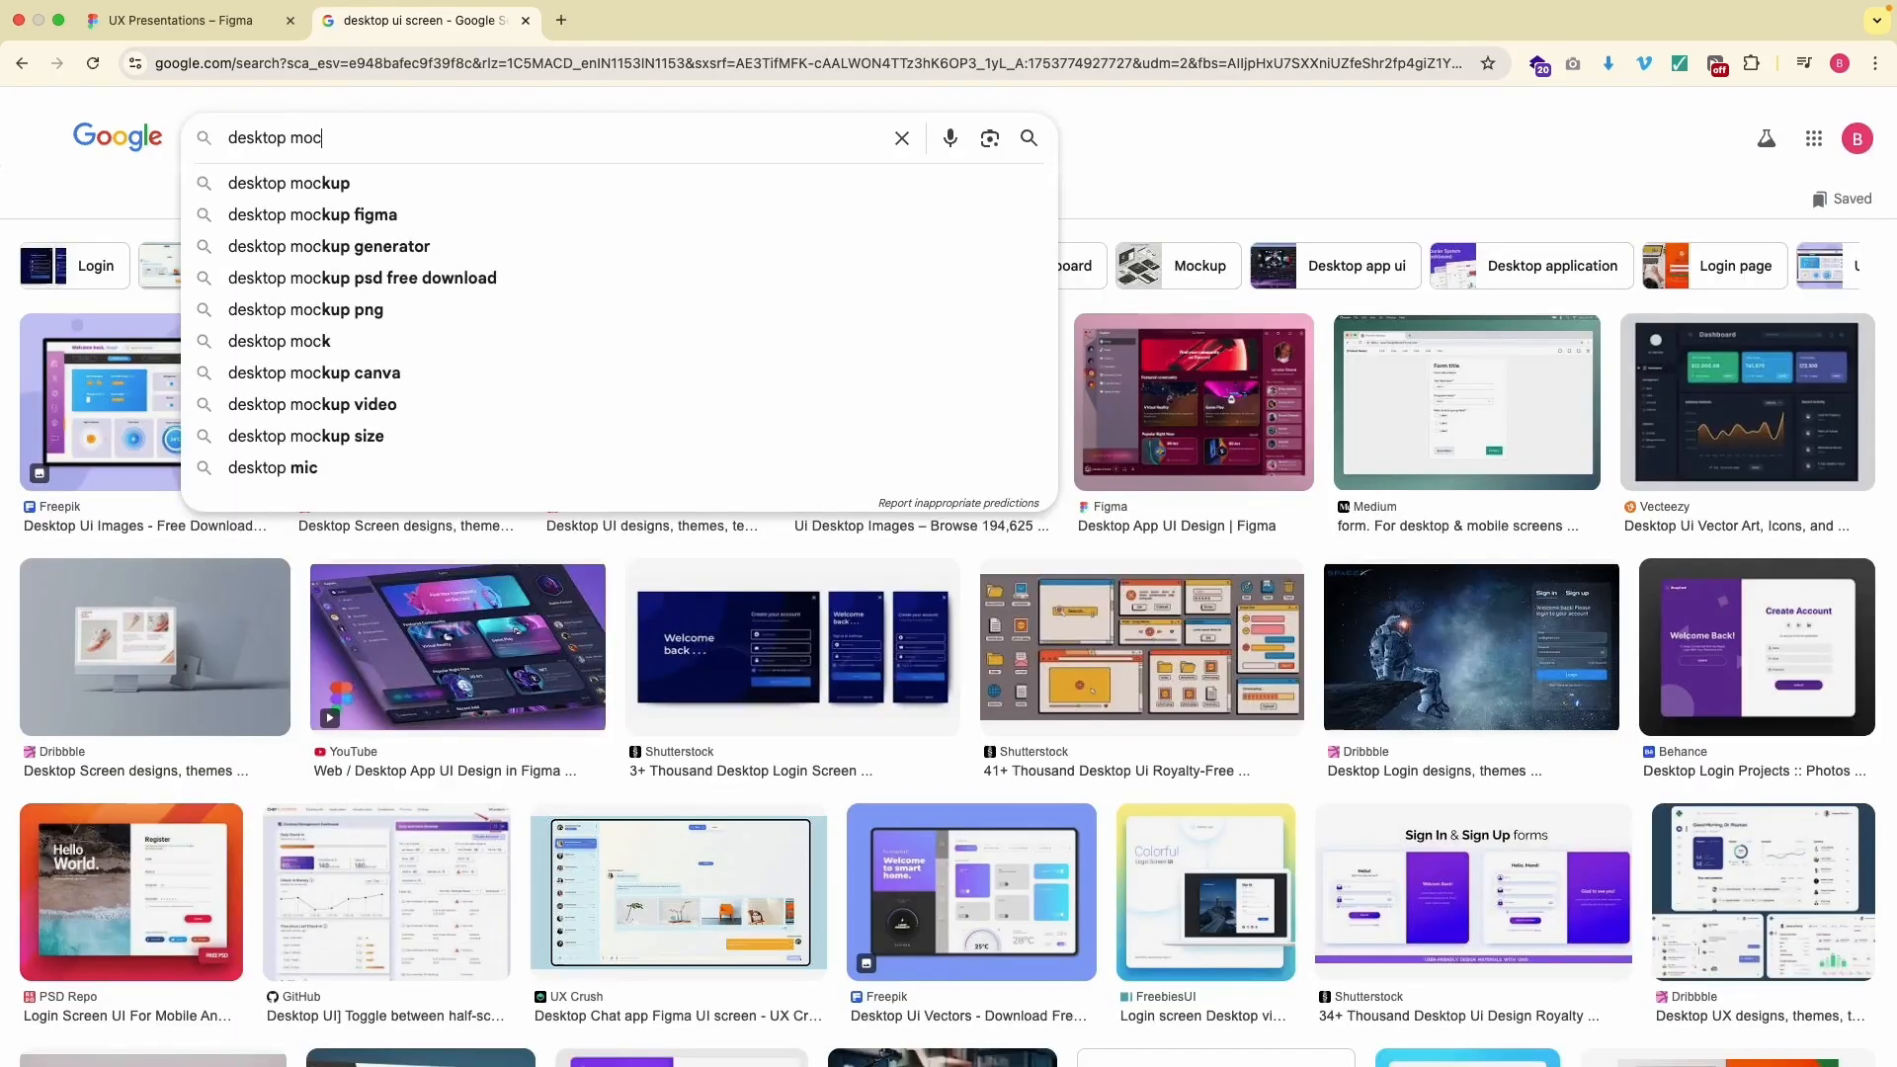
pyautogui.press('Return')
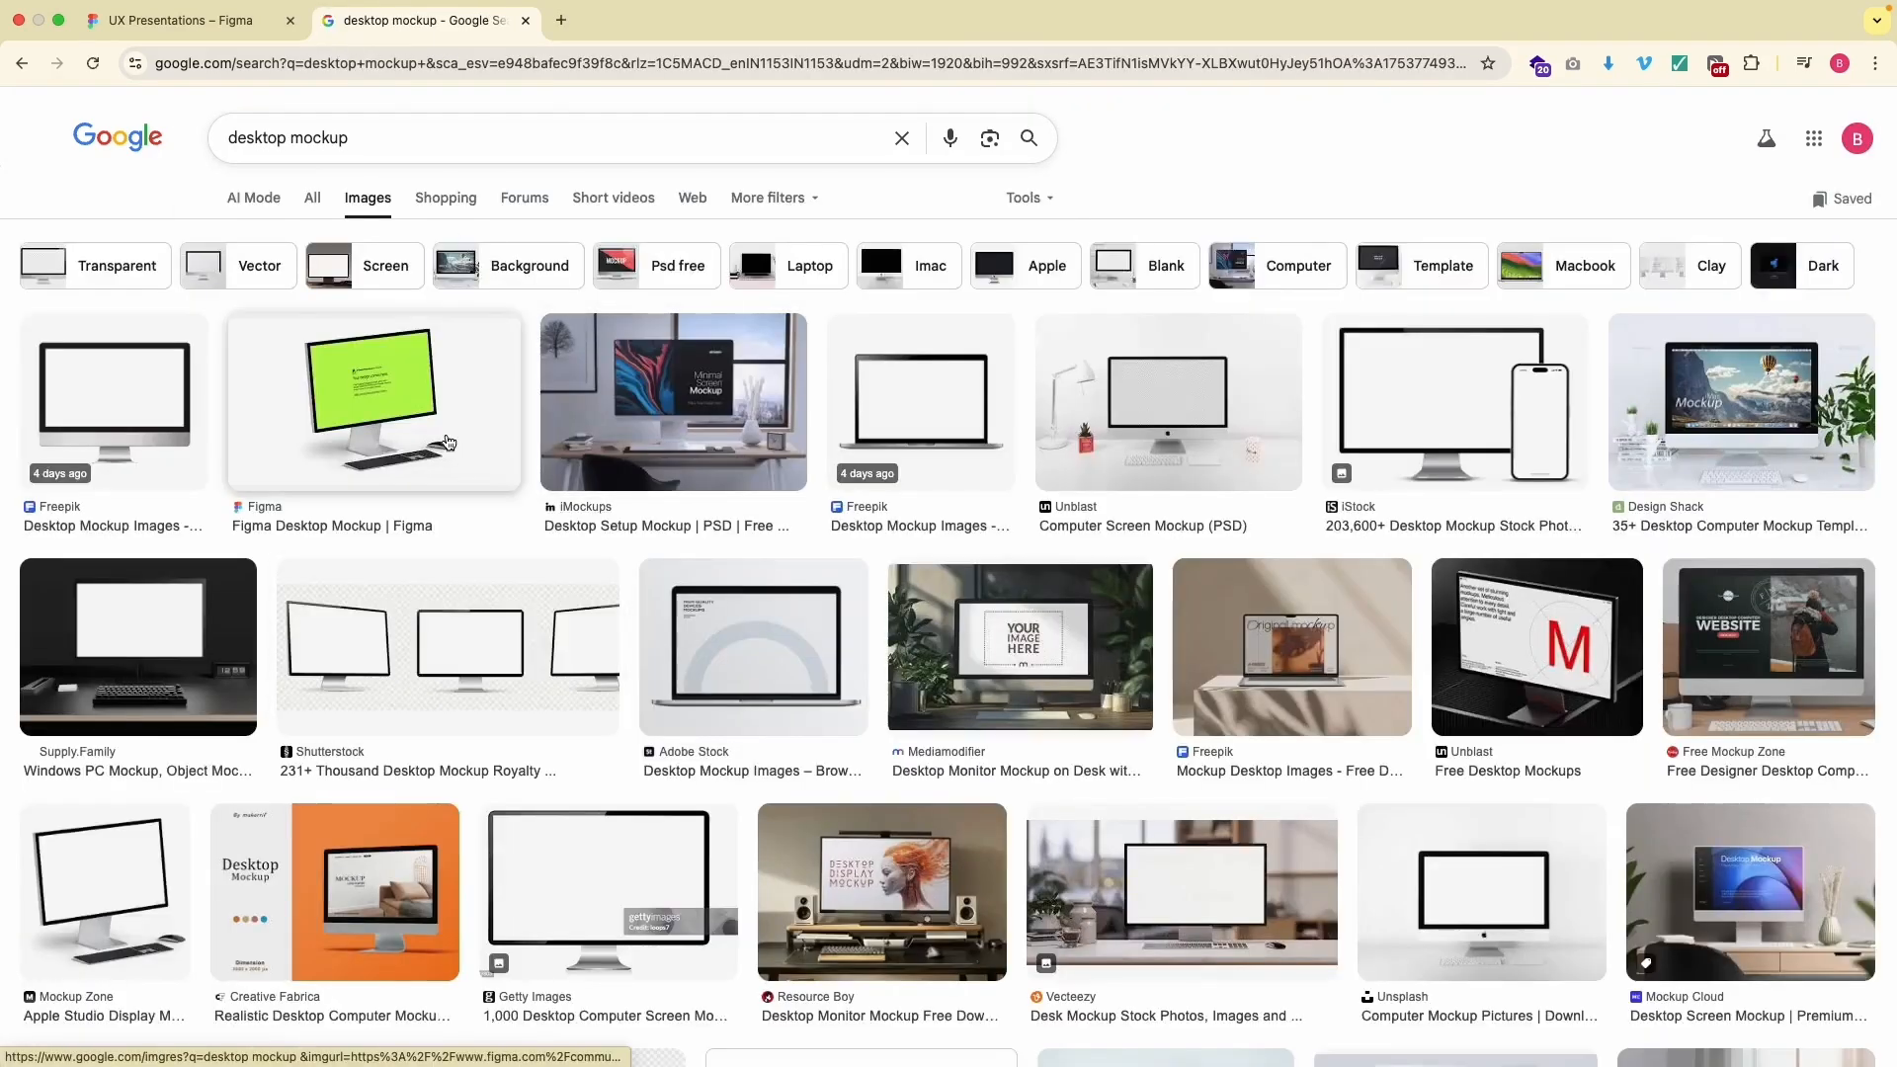
# - Copy the Figma Desktop Mockup image with the green monitor screen and paste it beside the Desktop - 2 frame in the Figma file
pyautogui.click(448, 441)
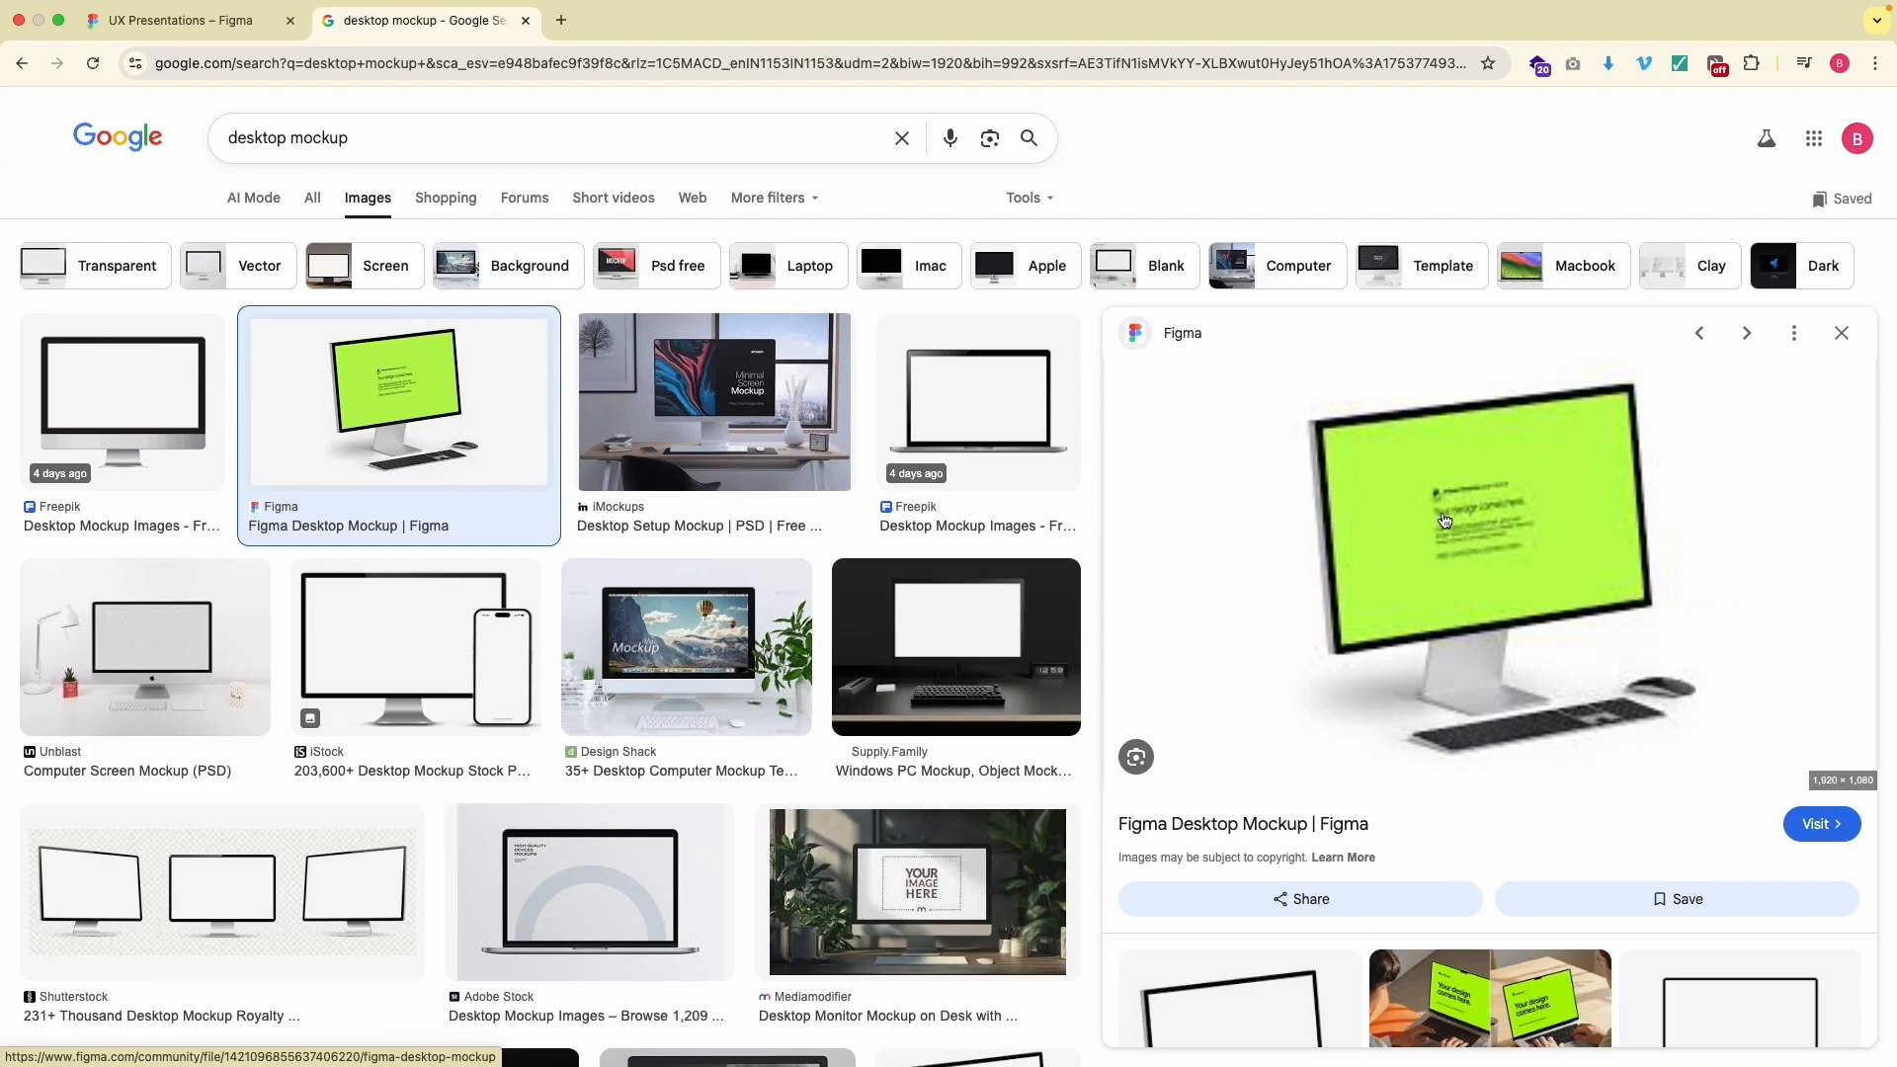
pyautogui.scroll(-1, 1443, 607)
pyautogui.rightClick(1448, 581)
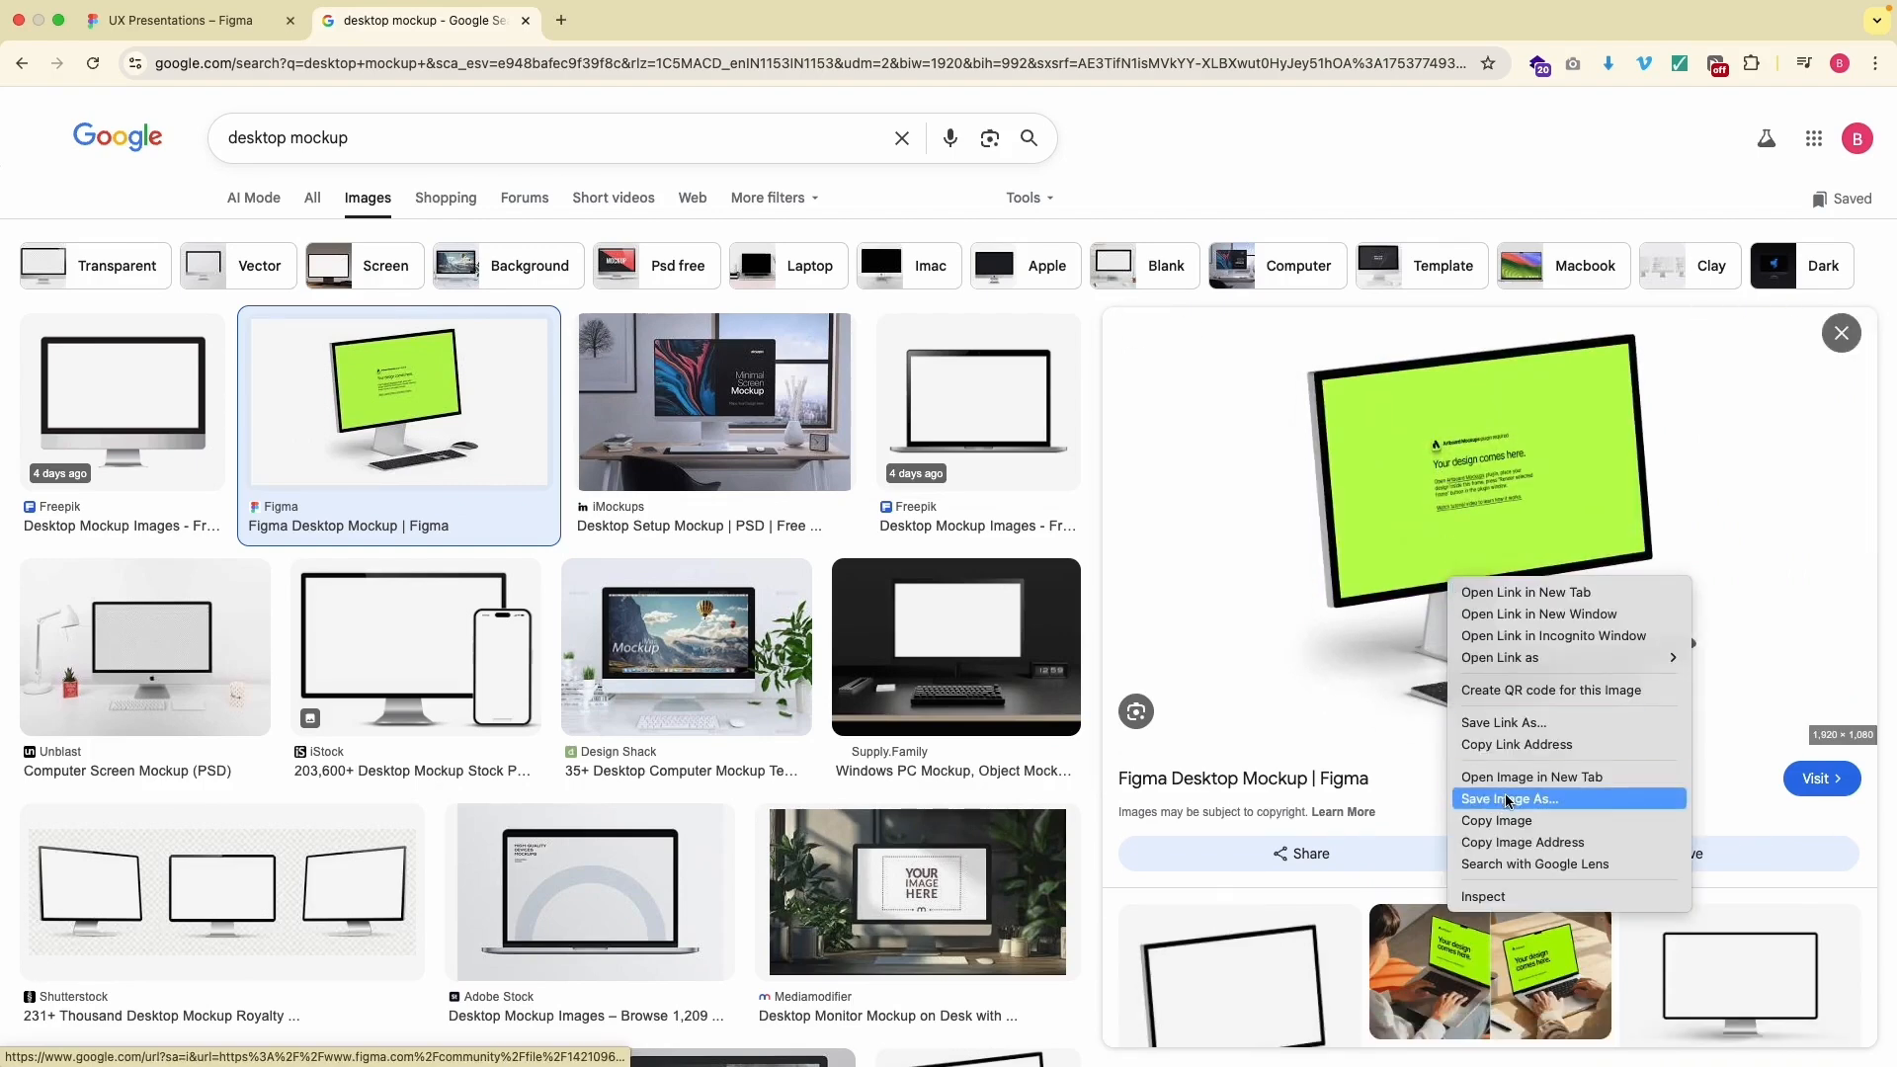
pyautogui.click(1501, 821)
pyautogui.click(178, 21)
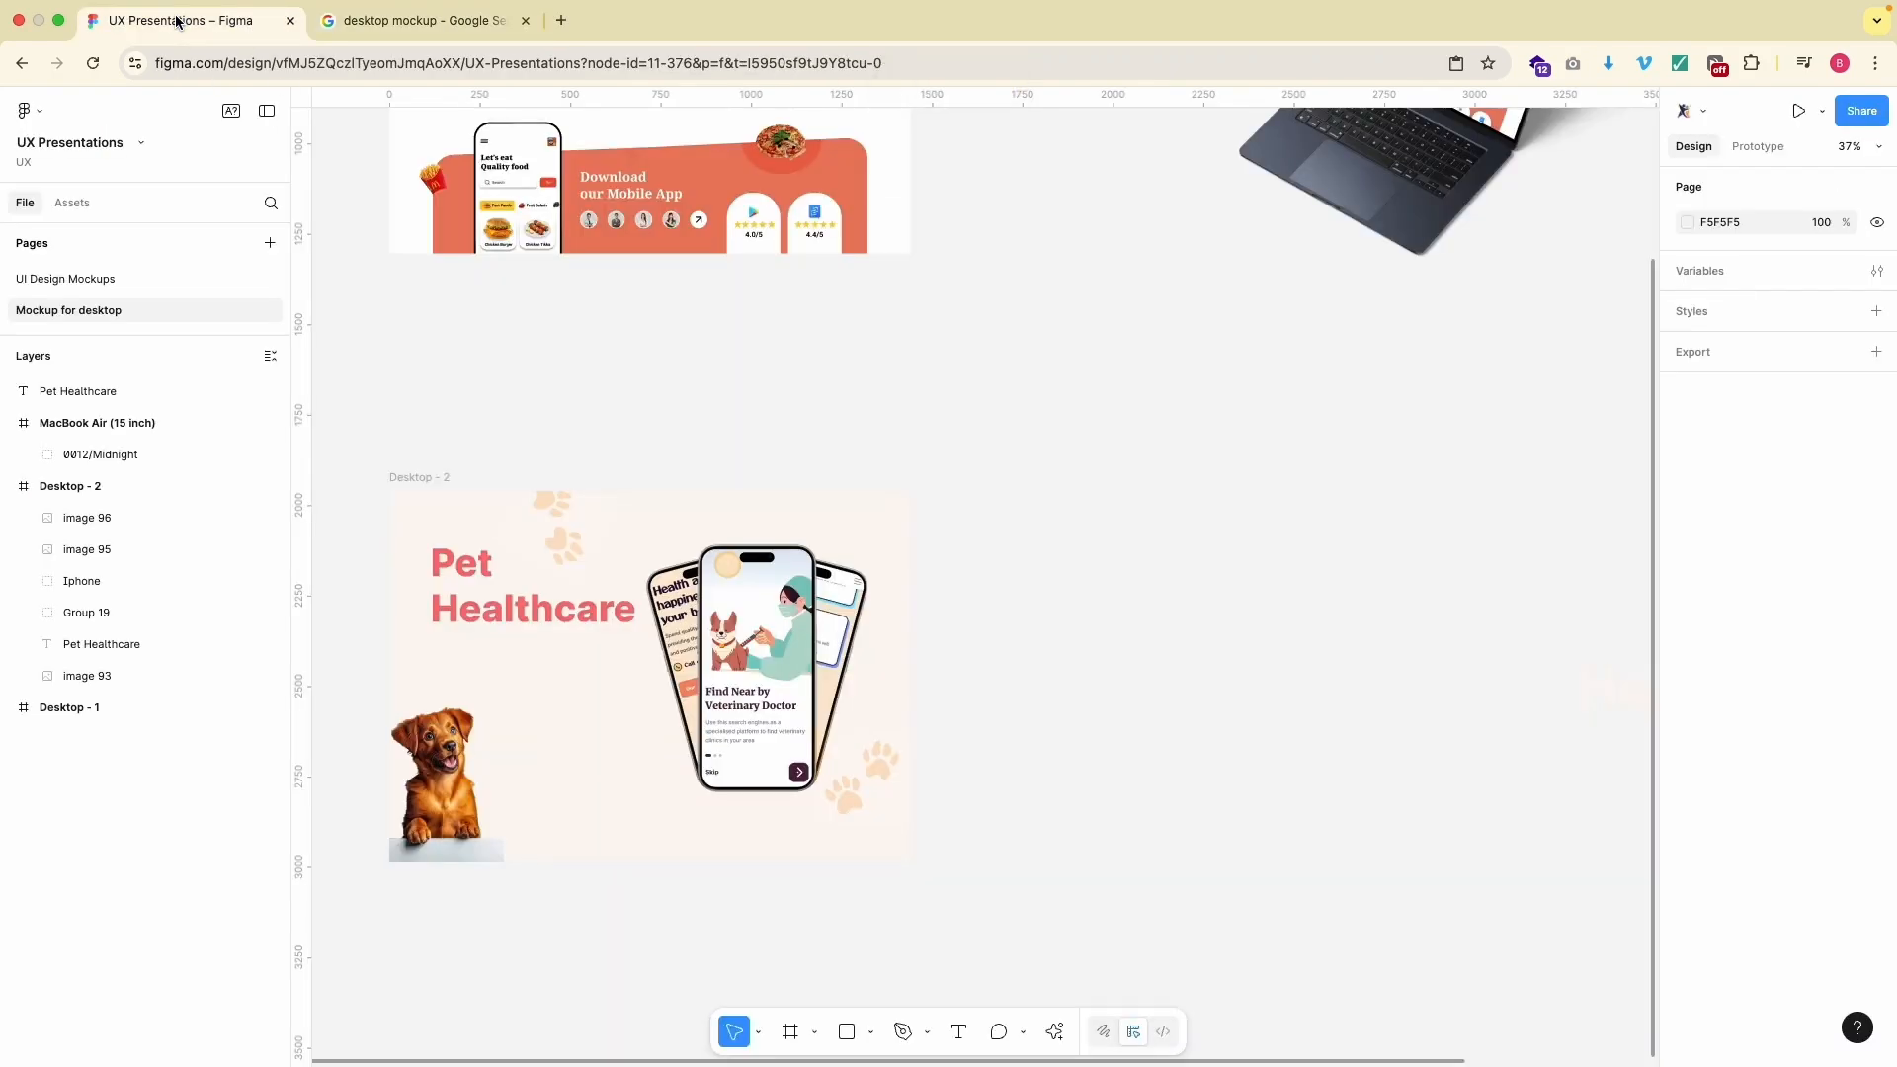
pyautogui.hscroll(3, 1130, 652)
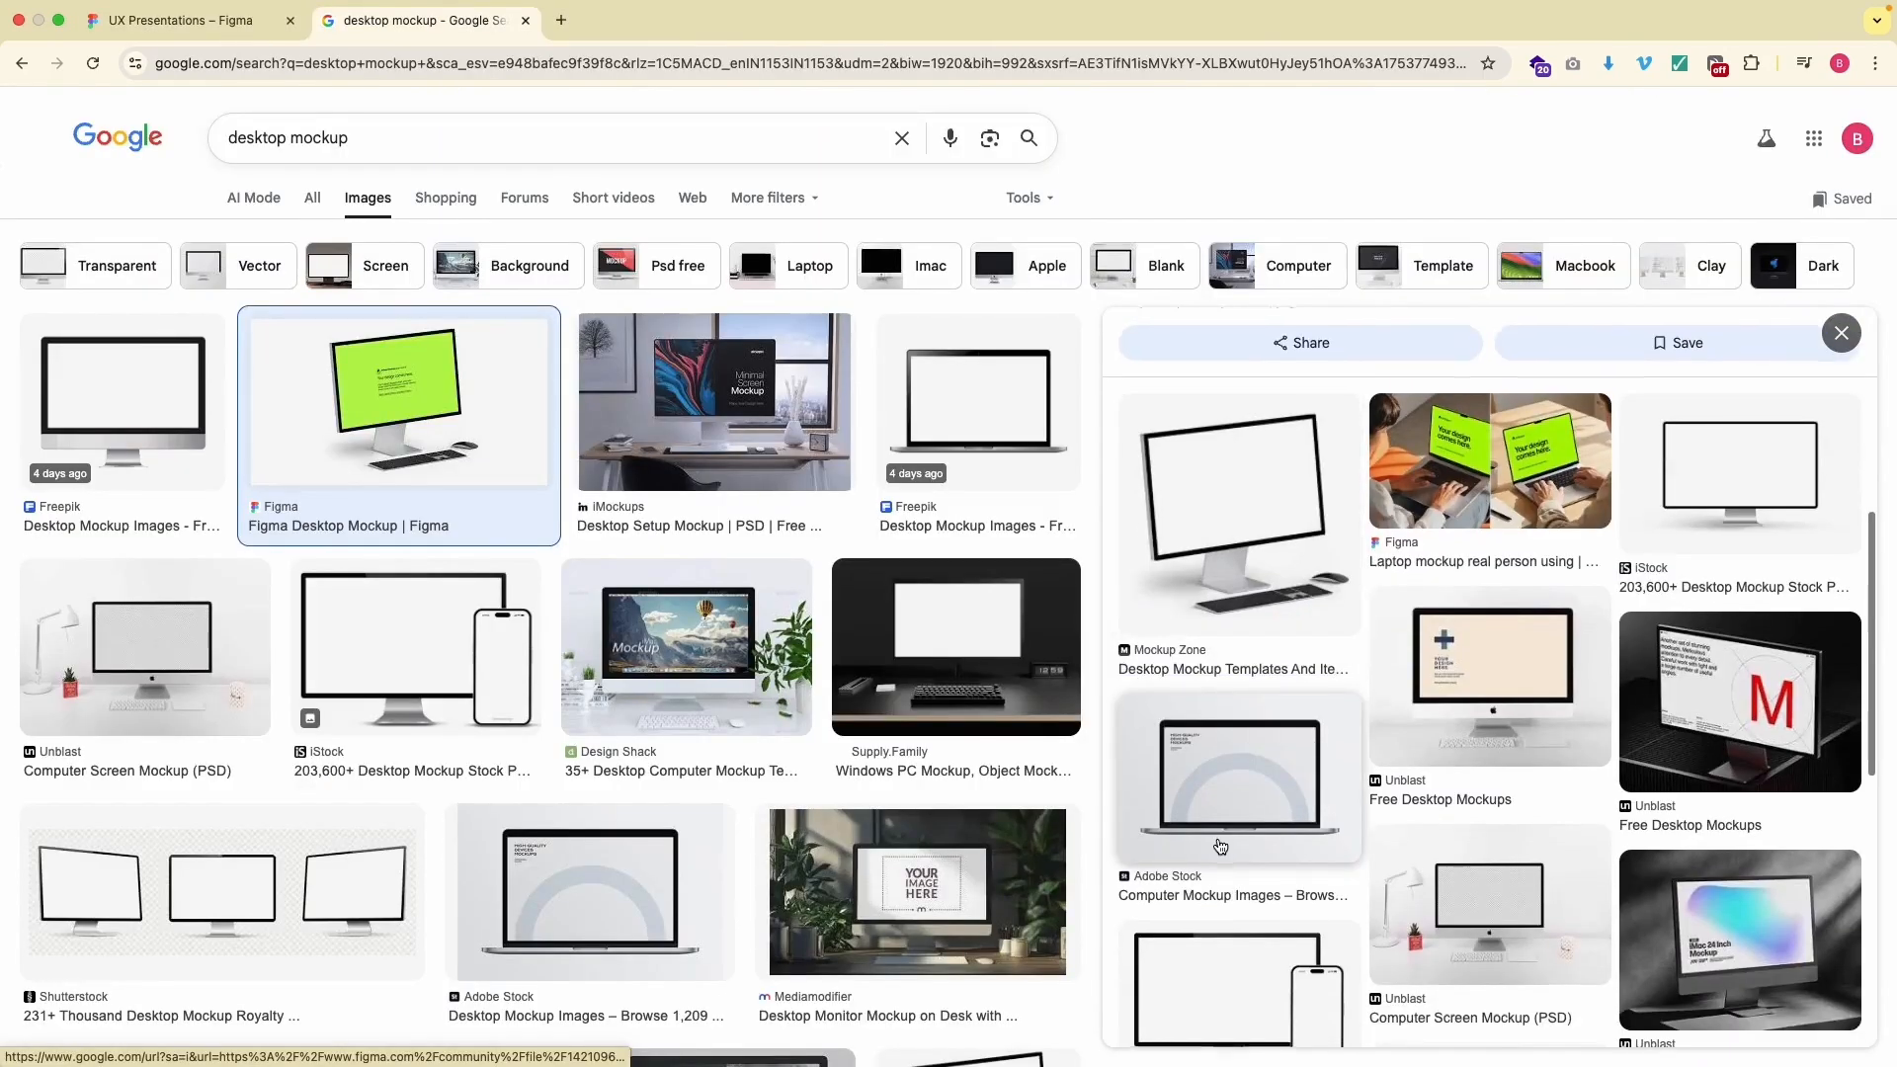
# - Return to Google Images, browse the desktop mockup results, and change the search to "macbook pro mockup"
pyautogui.scroll(-4, 1220, 844)
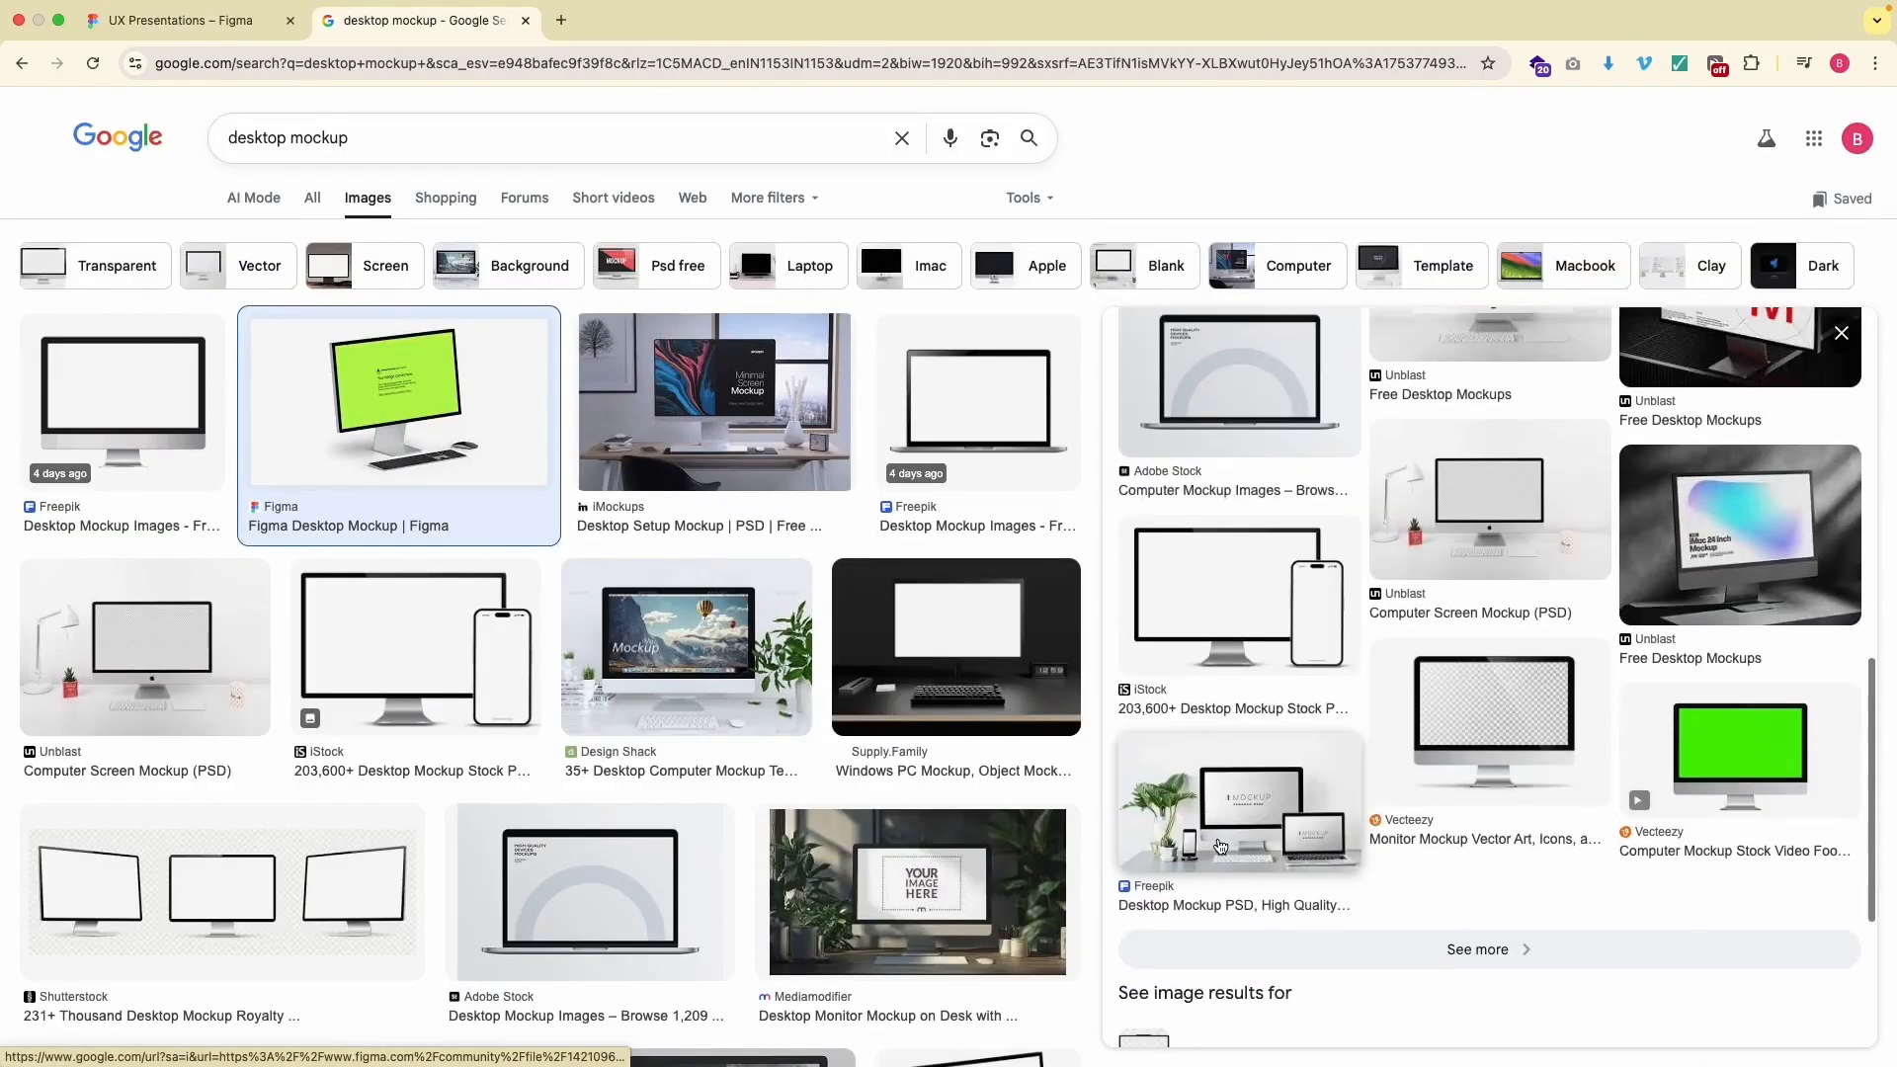
pyautogui.scroll(-8, 889, 825)
pyautogui.scroll(-4, 889, 825)
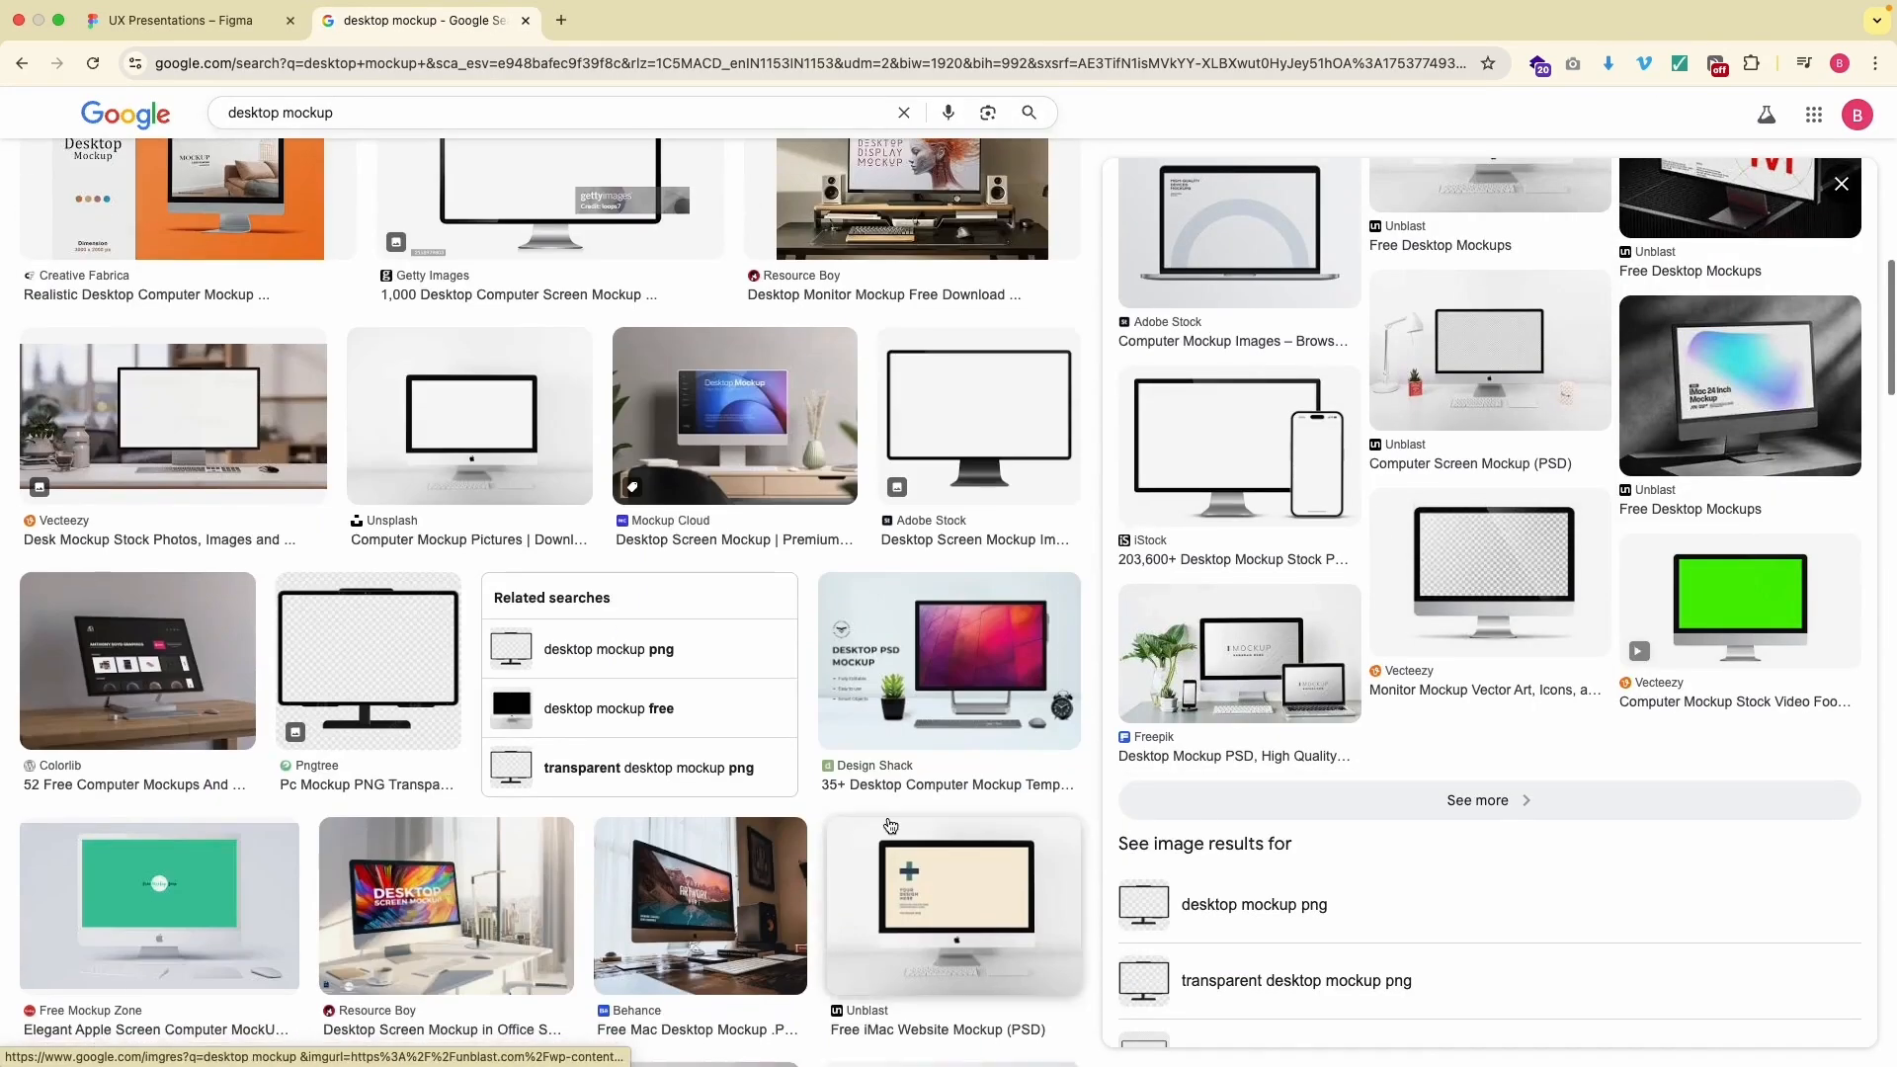
pyautogui.scroll(12, 890, 826)
pyautogui.doubleClick(280, 121)
pyautogui.write('macboo')
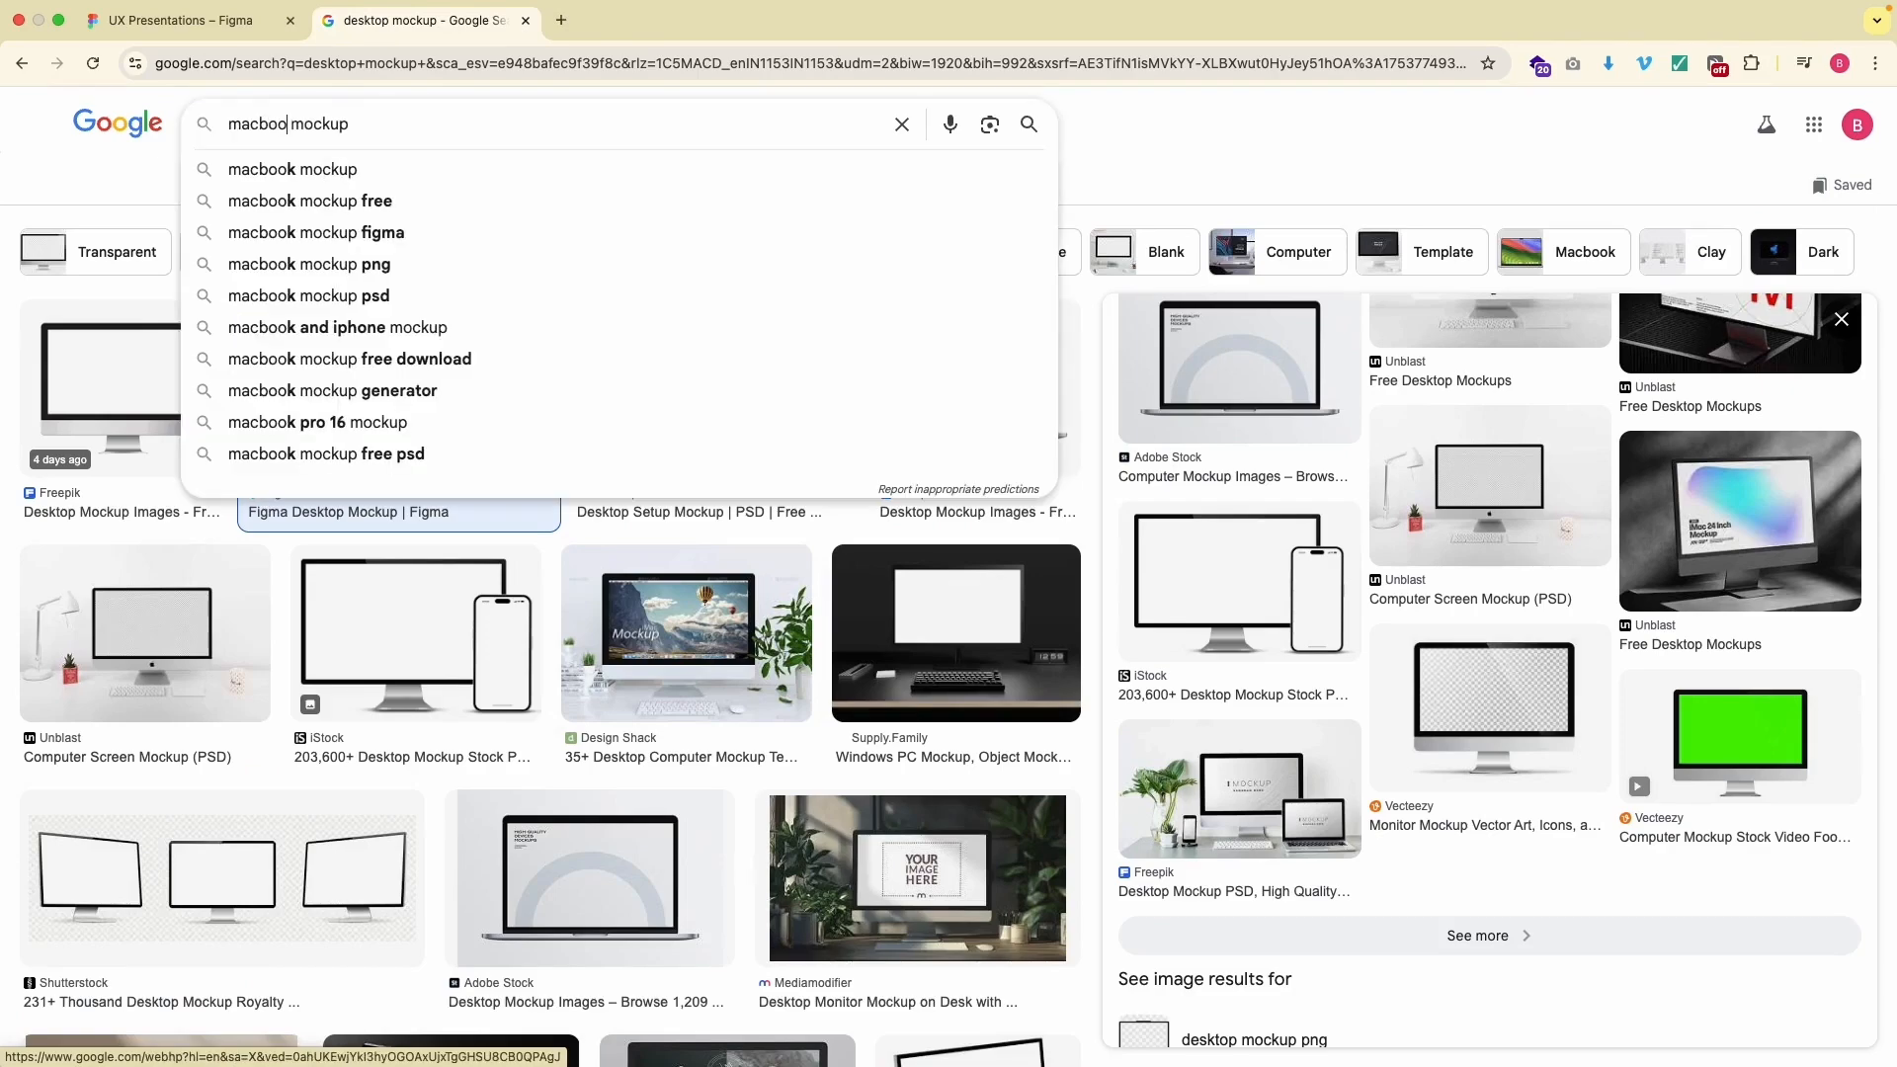
pyautogui.write('k pro')
pyautogui.press('Return')
# - Preview MacBook mockups in the results and copy the full-size Wannathis image of the red-screen laptop on a pedestal
pyautogui.scroll(-1, 1087, 592)
pyautogui.click(1082, 592)
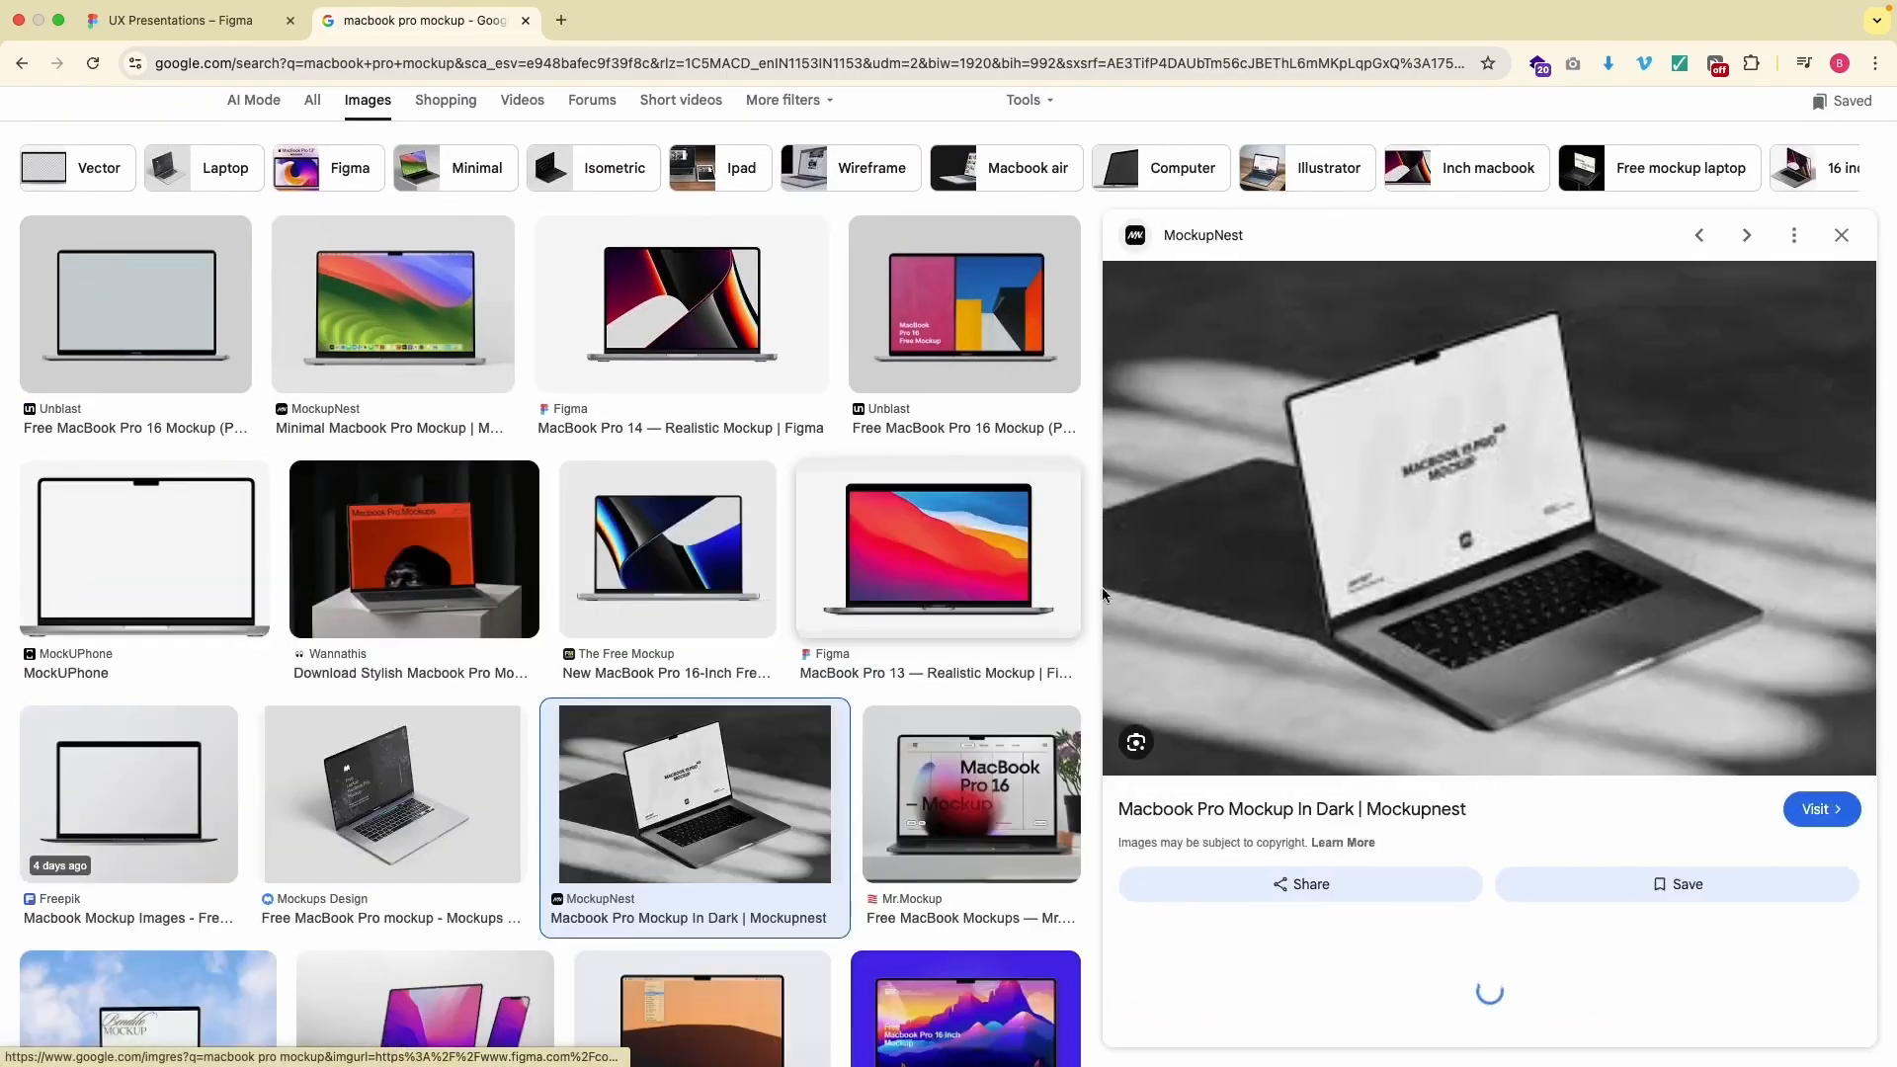
pyautogui.scroll(-5, 445, 771)
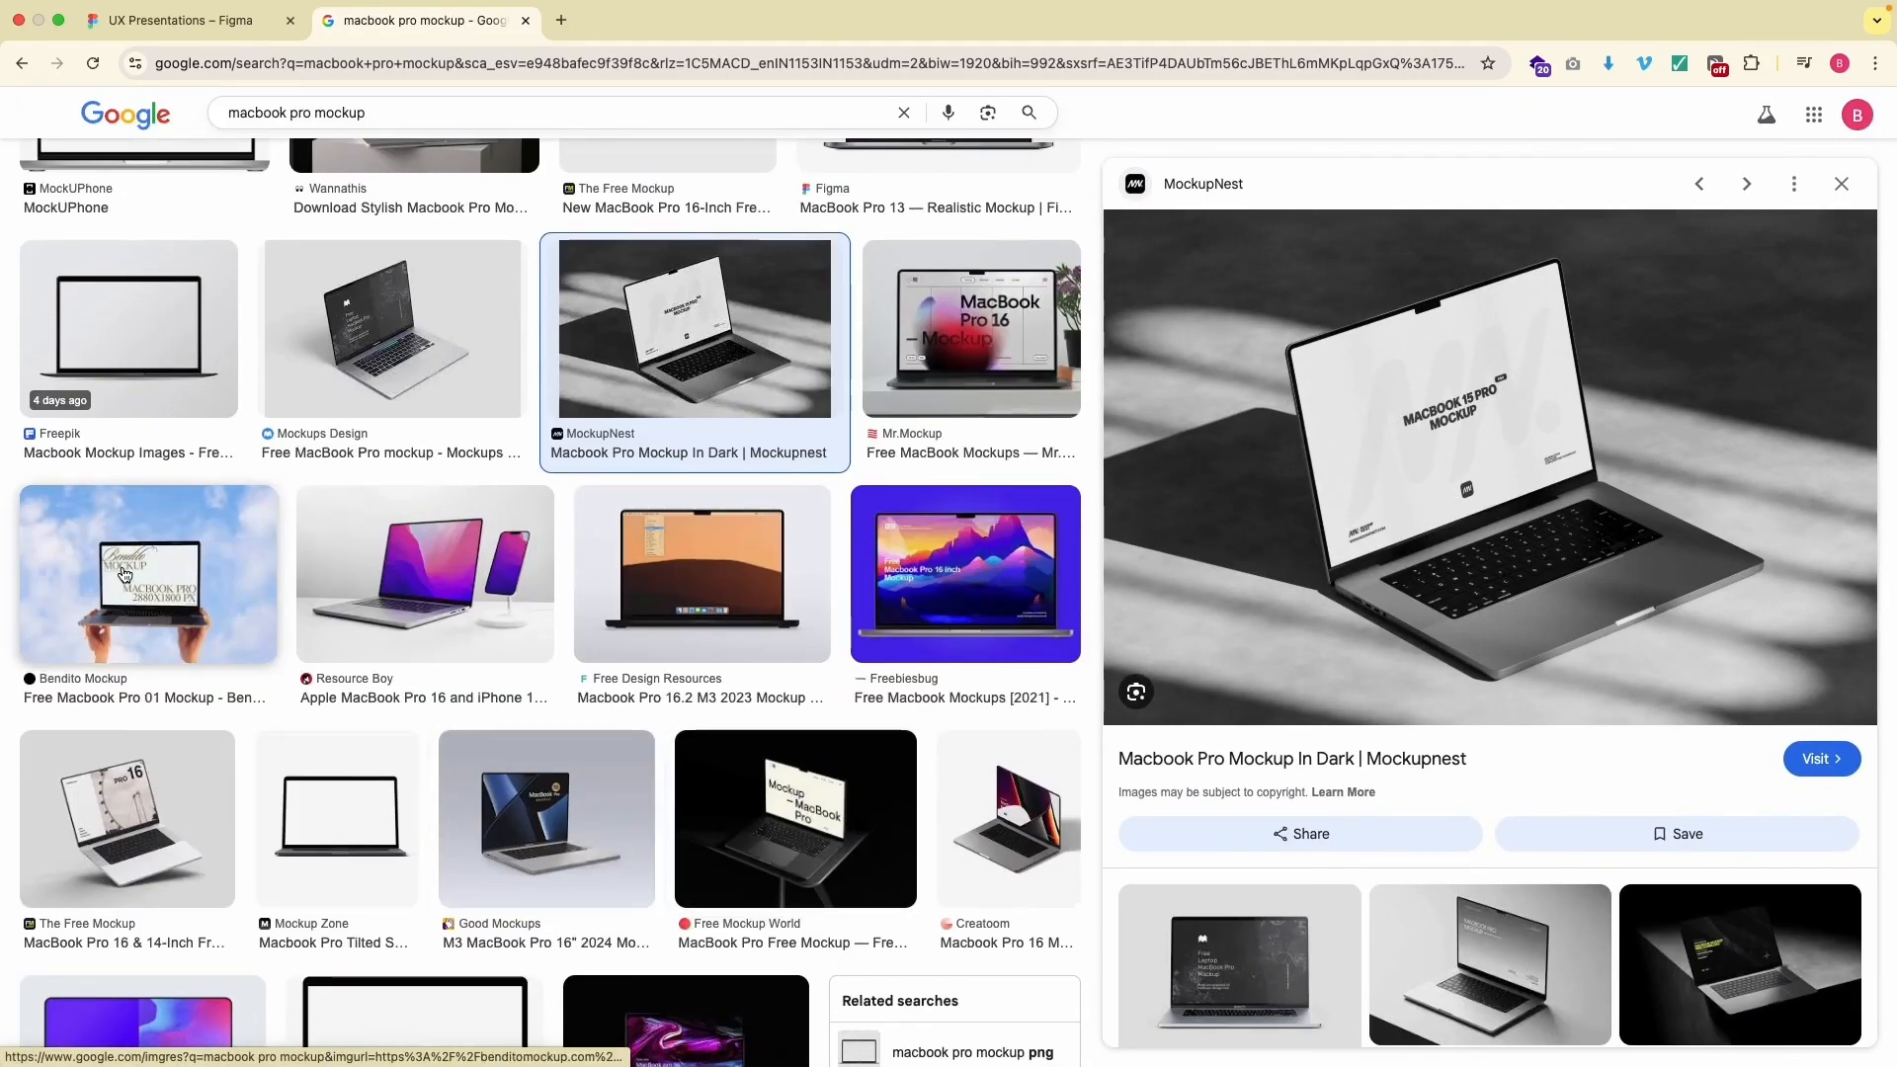
pyautogui.scroll(-5, 1458, 596)
pyautogui.click(1458, 596)
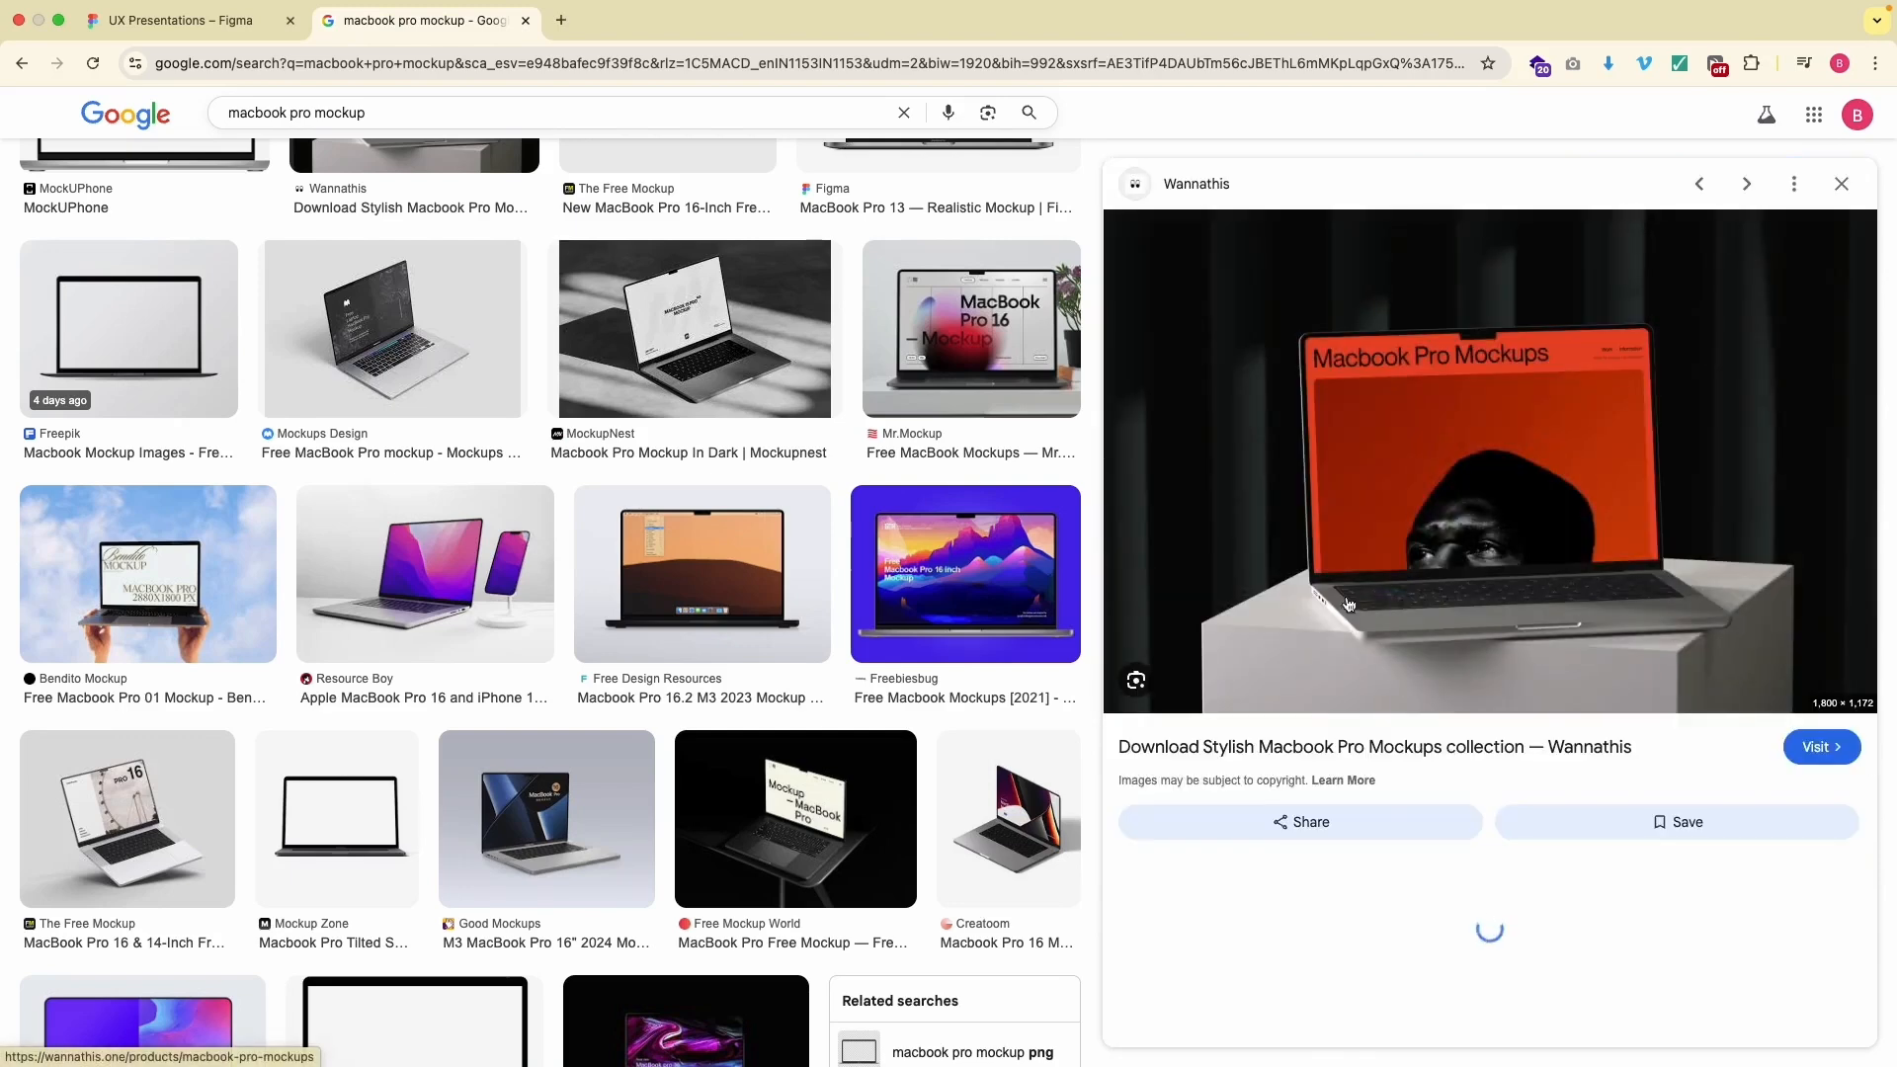
pyautogui.click(1458, 596)
pyautogui.rightClick(932, 563)
pyautogui.click(953, 619)
# - Paste the copied red-screen MacBook image beside the green-screen monitor mockup in the Figma file
pyautogui.press('super+1')
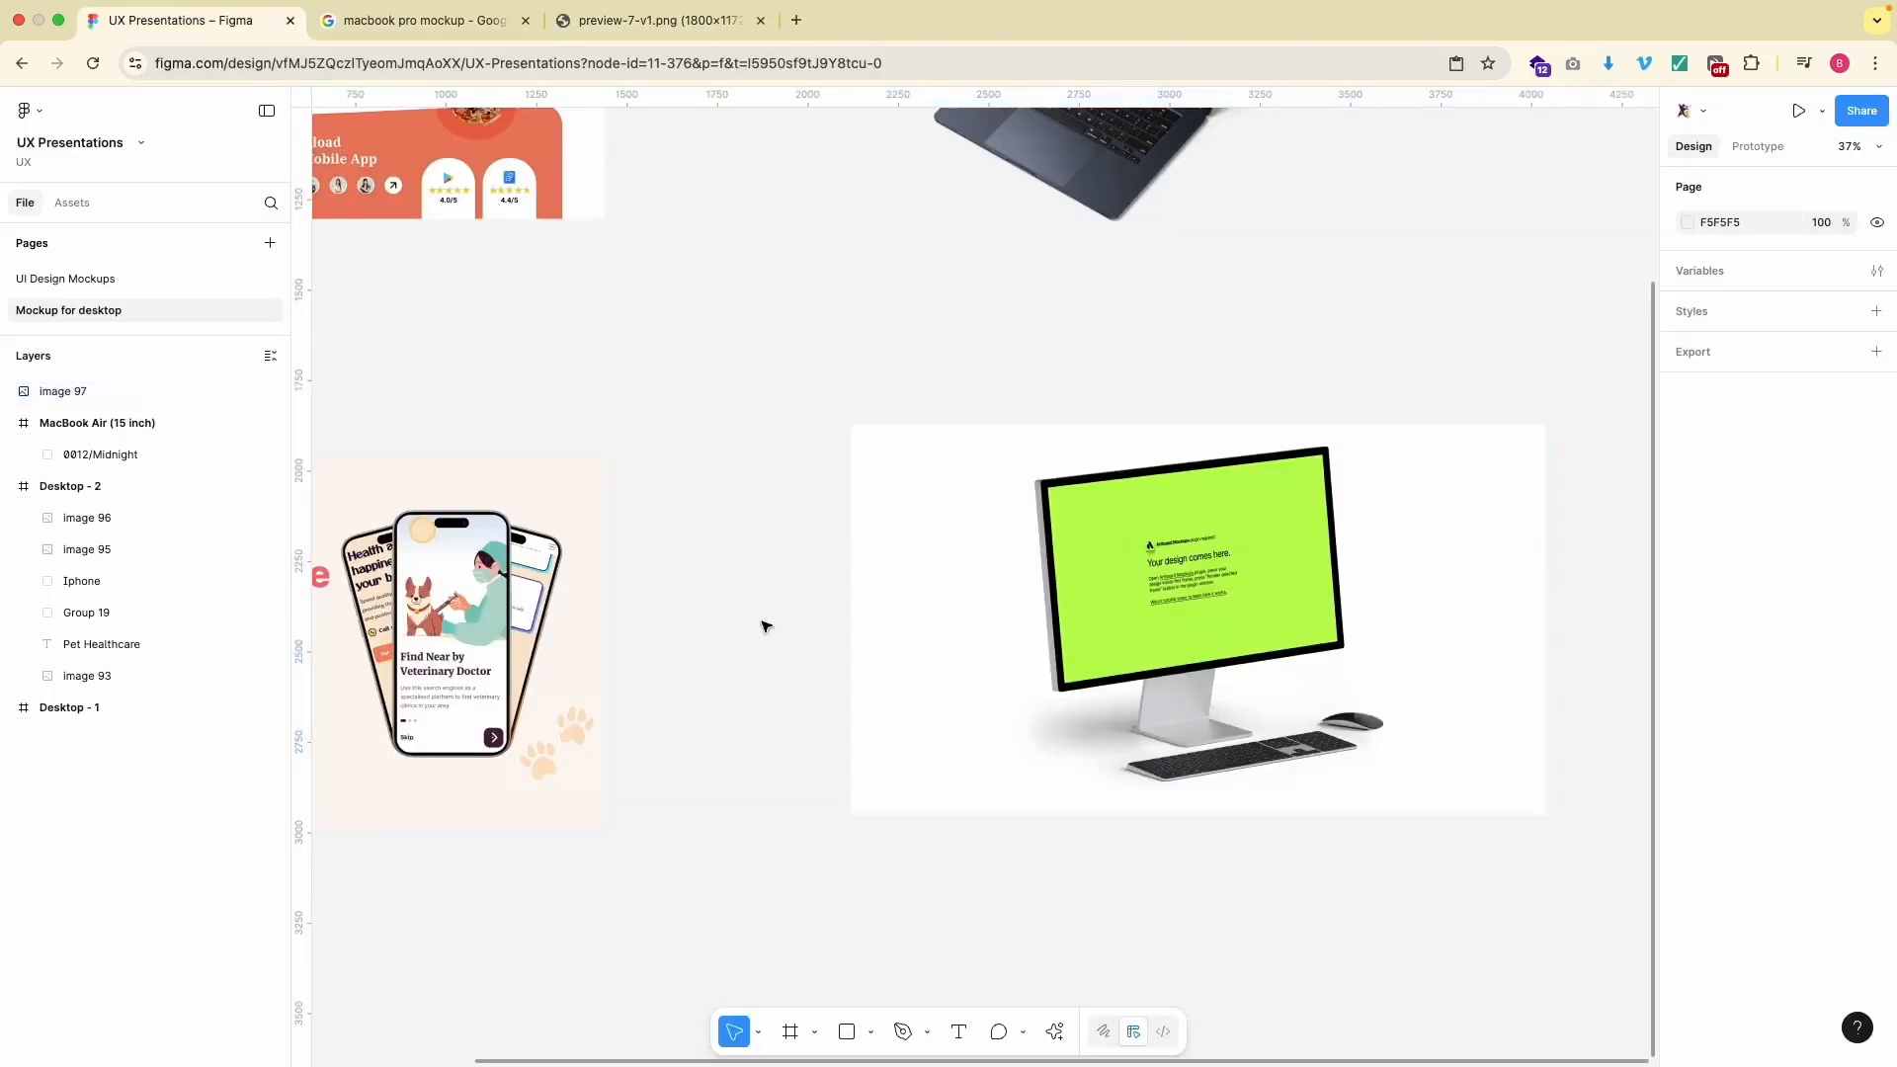
pyautogui.hscroll(10, 766, 625)
pyautogui.press('super+v')
pyautogui.hscroll(-3, 889, 623)
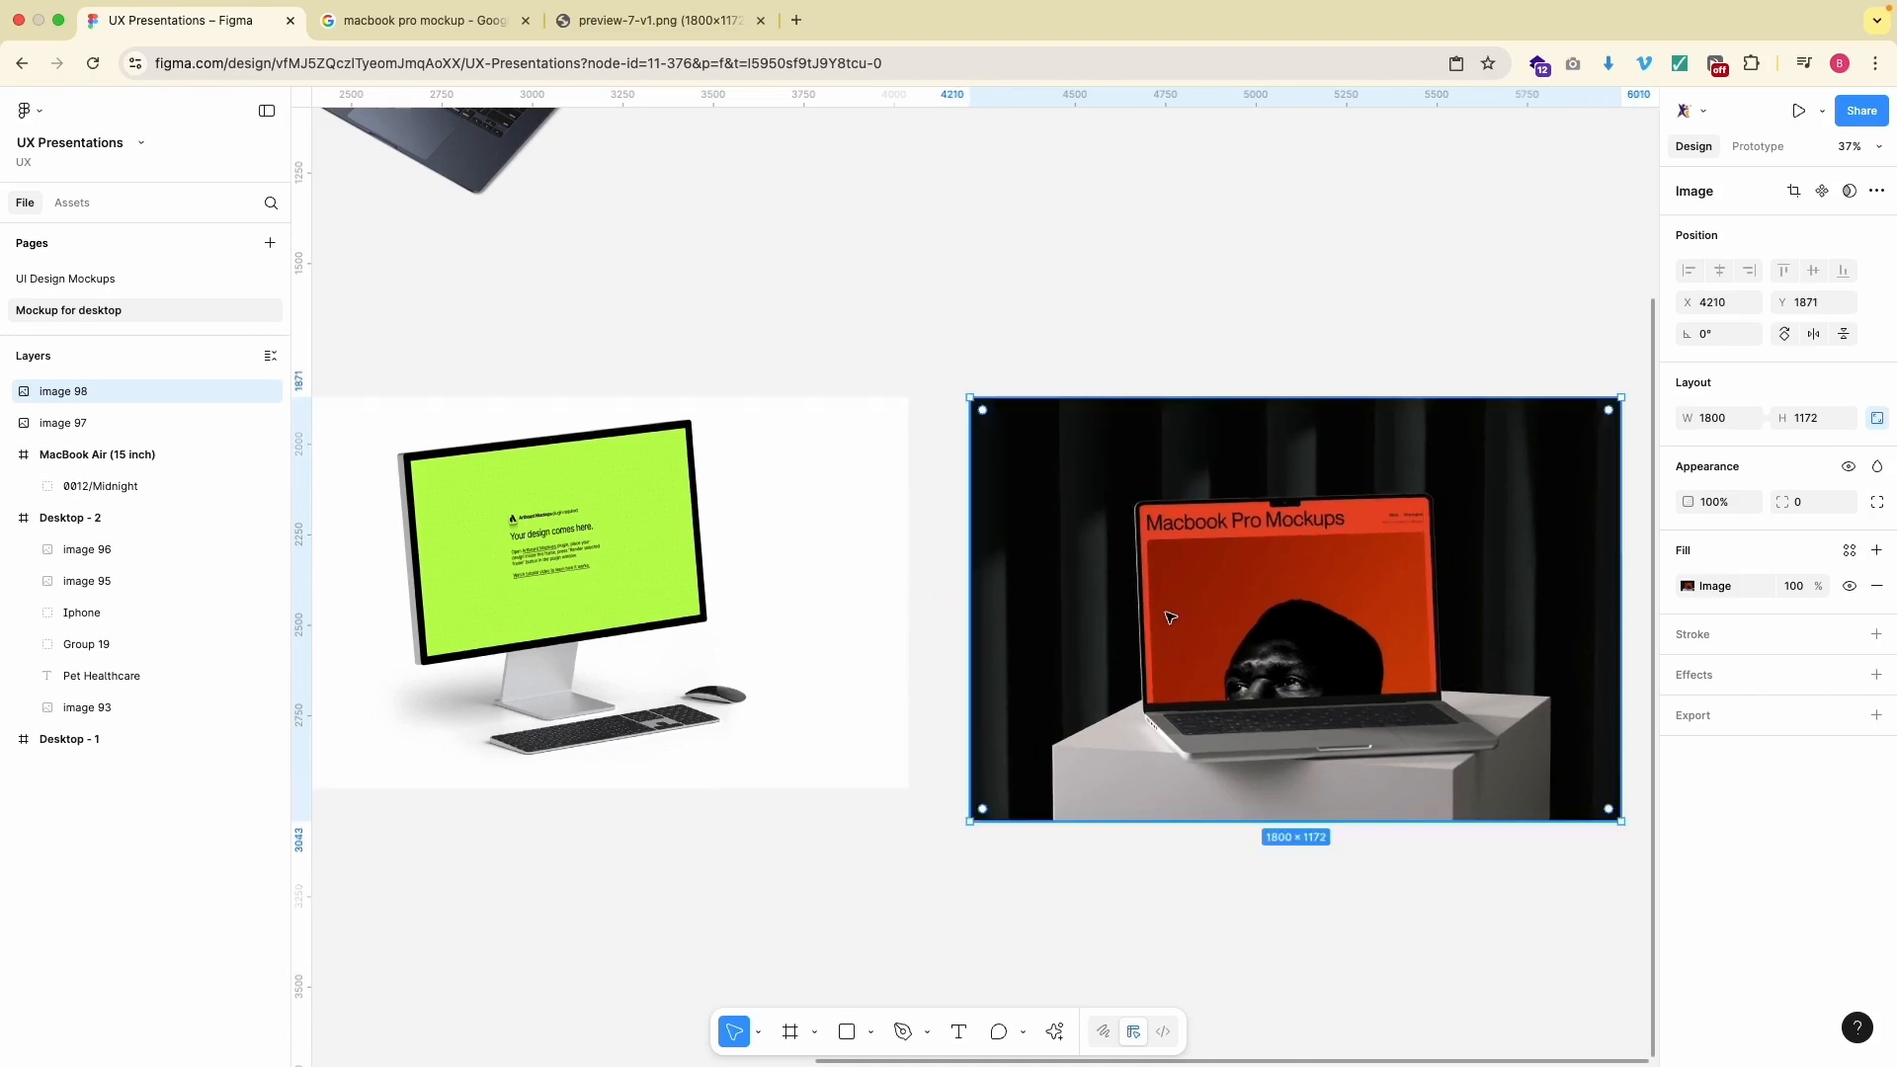
# - Copy the Mockup.Maison MacBook Pro 13" LT-C-03 image from the search results and paste it onto the Figma canvas
pyautogui.press('super+2')
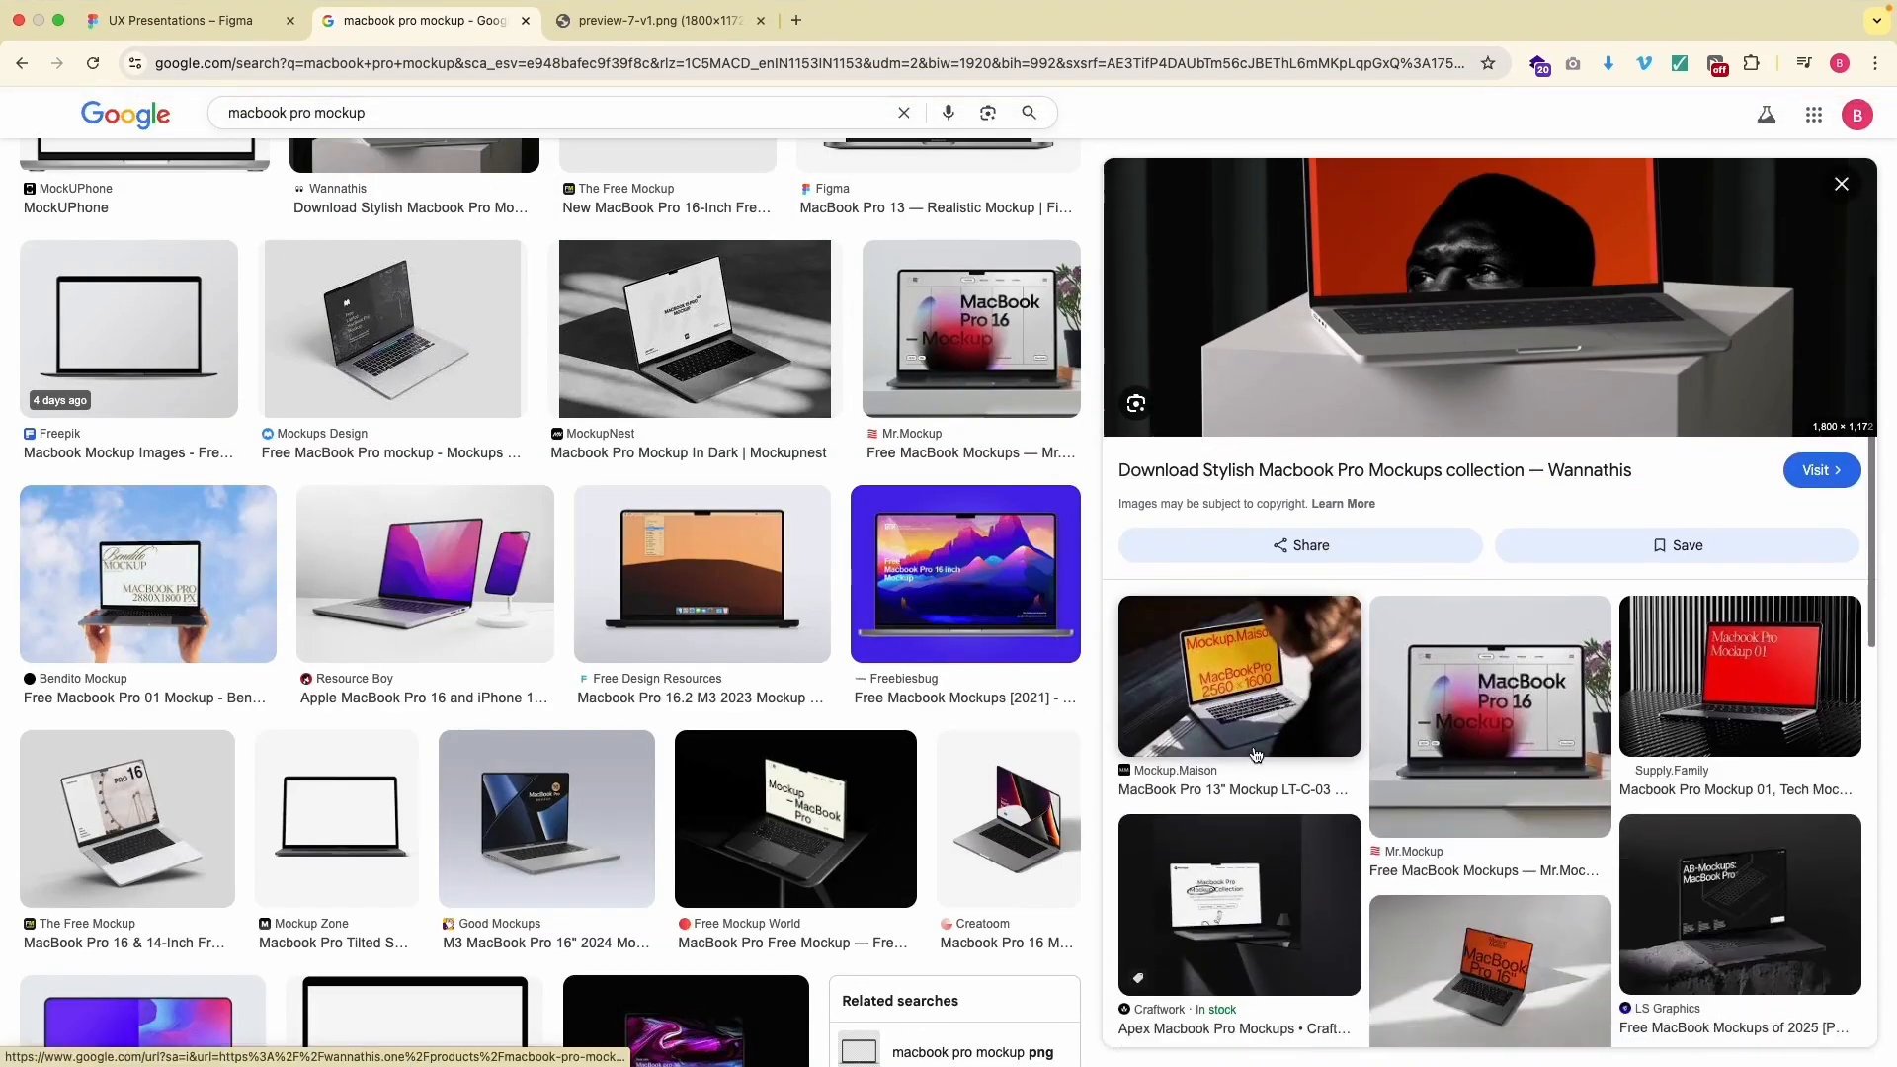
pyautogui.click(1255, 755)
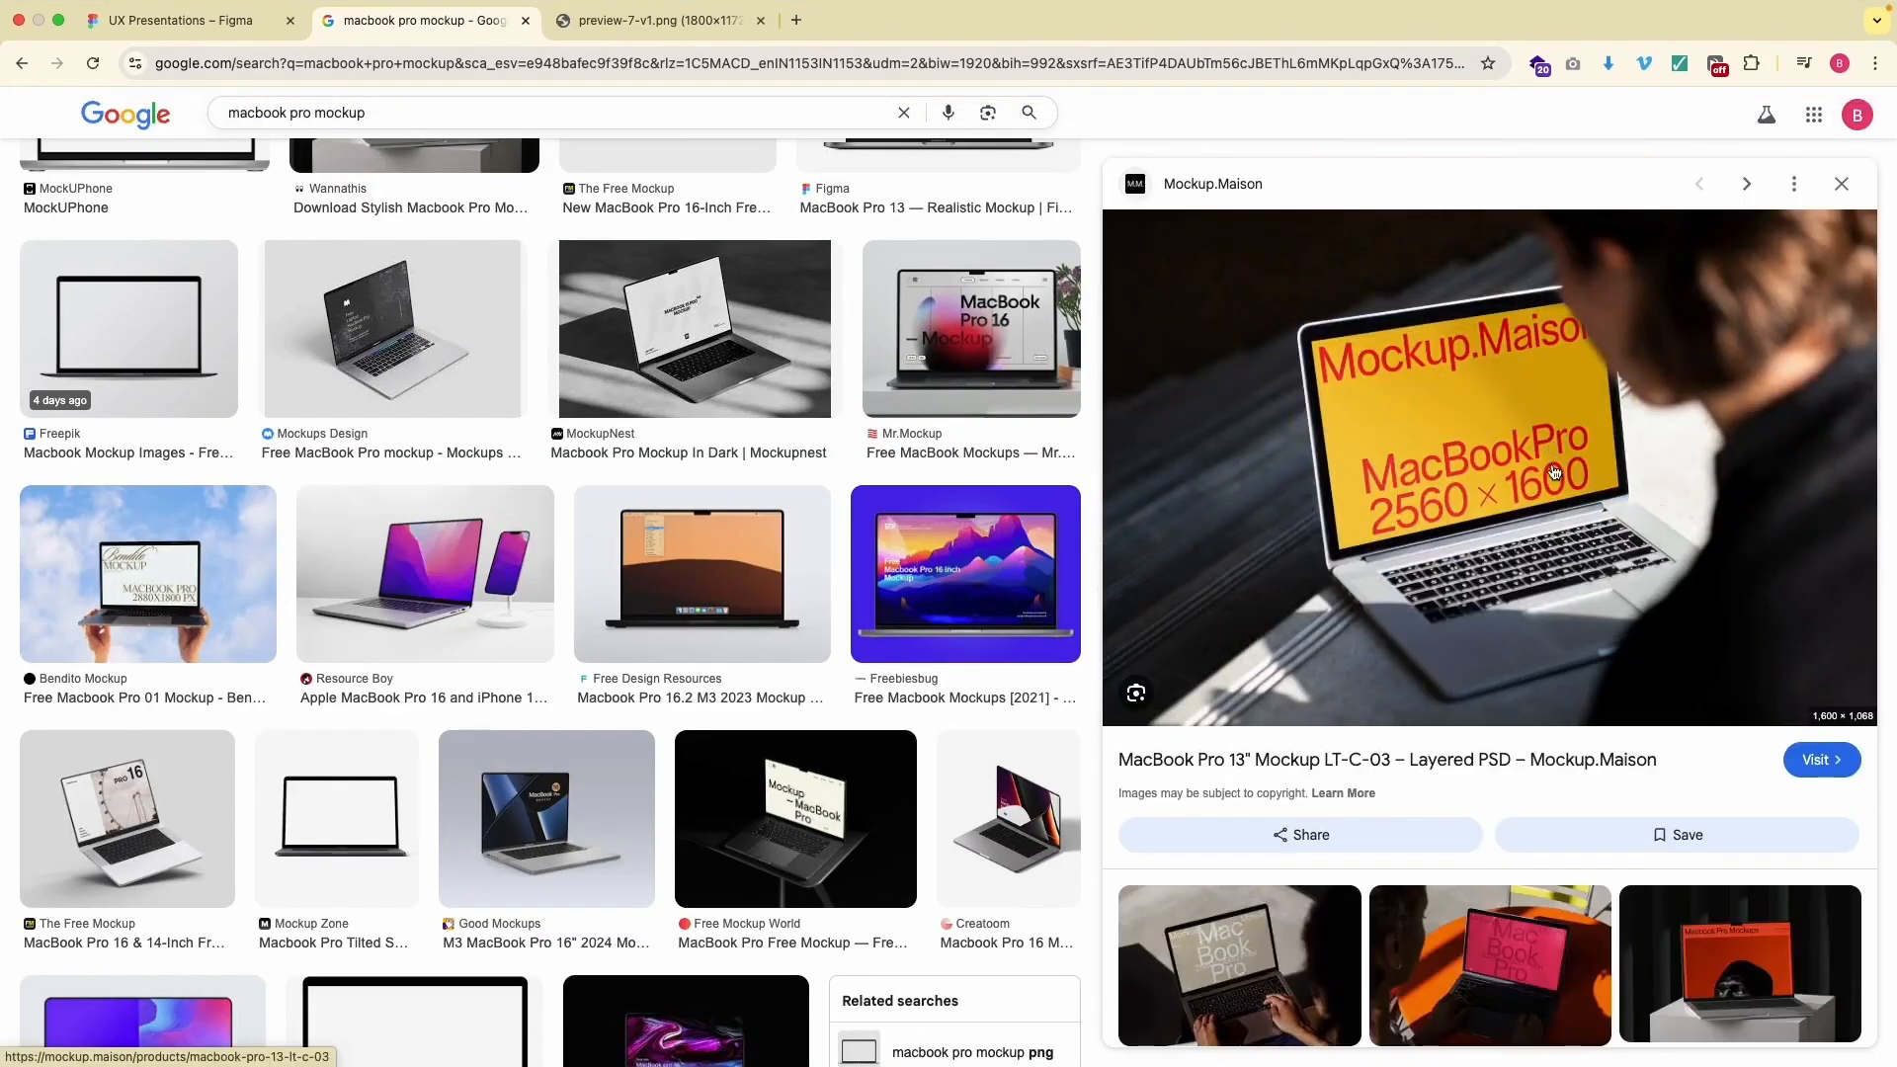
pyautogui.rightClick(1551, 470)
pyautogui.click(1605, 699)
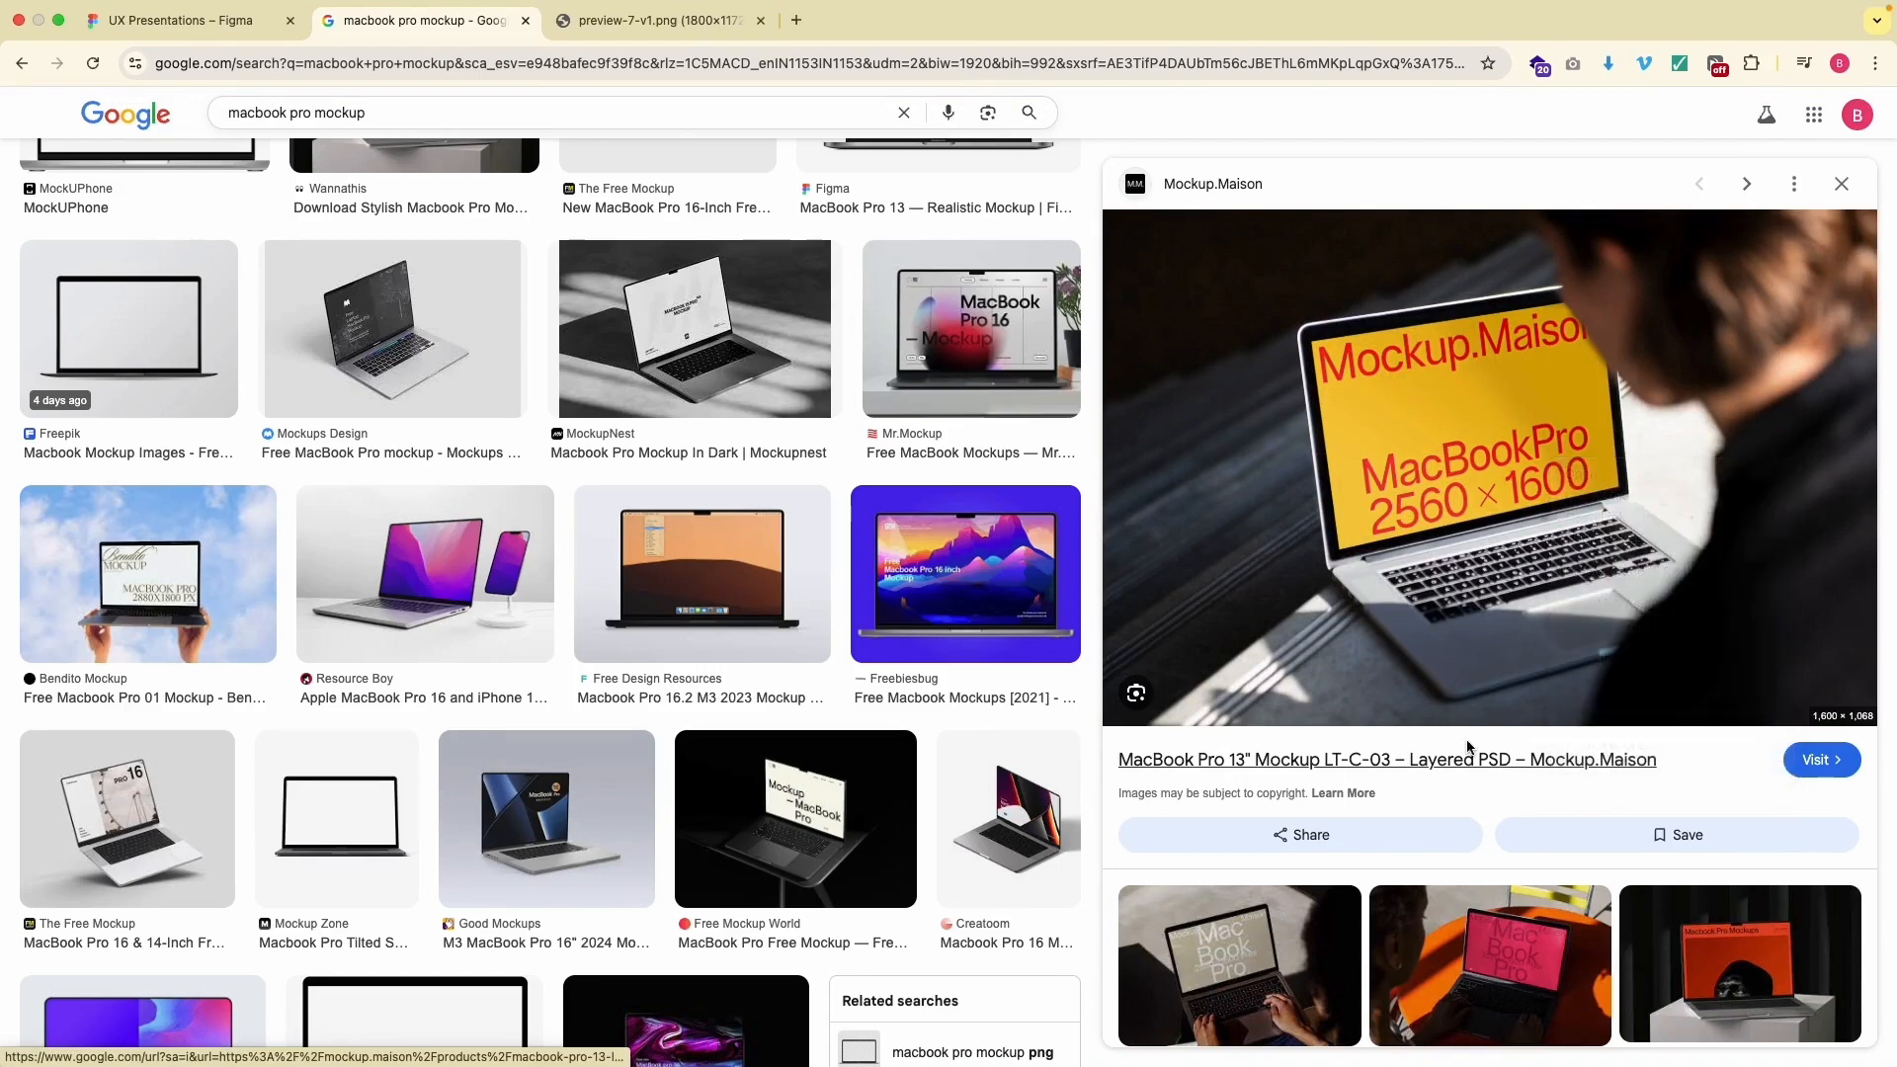
pyautogui.scroll(-6, 1469, 753)
pyautogui.press('super+1')
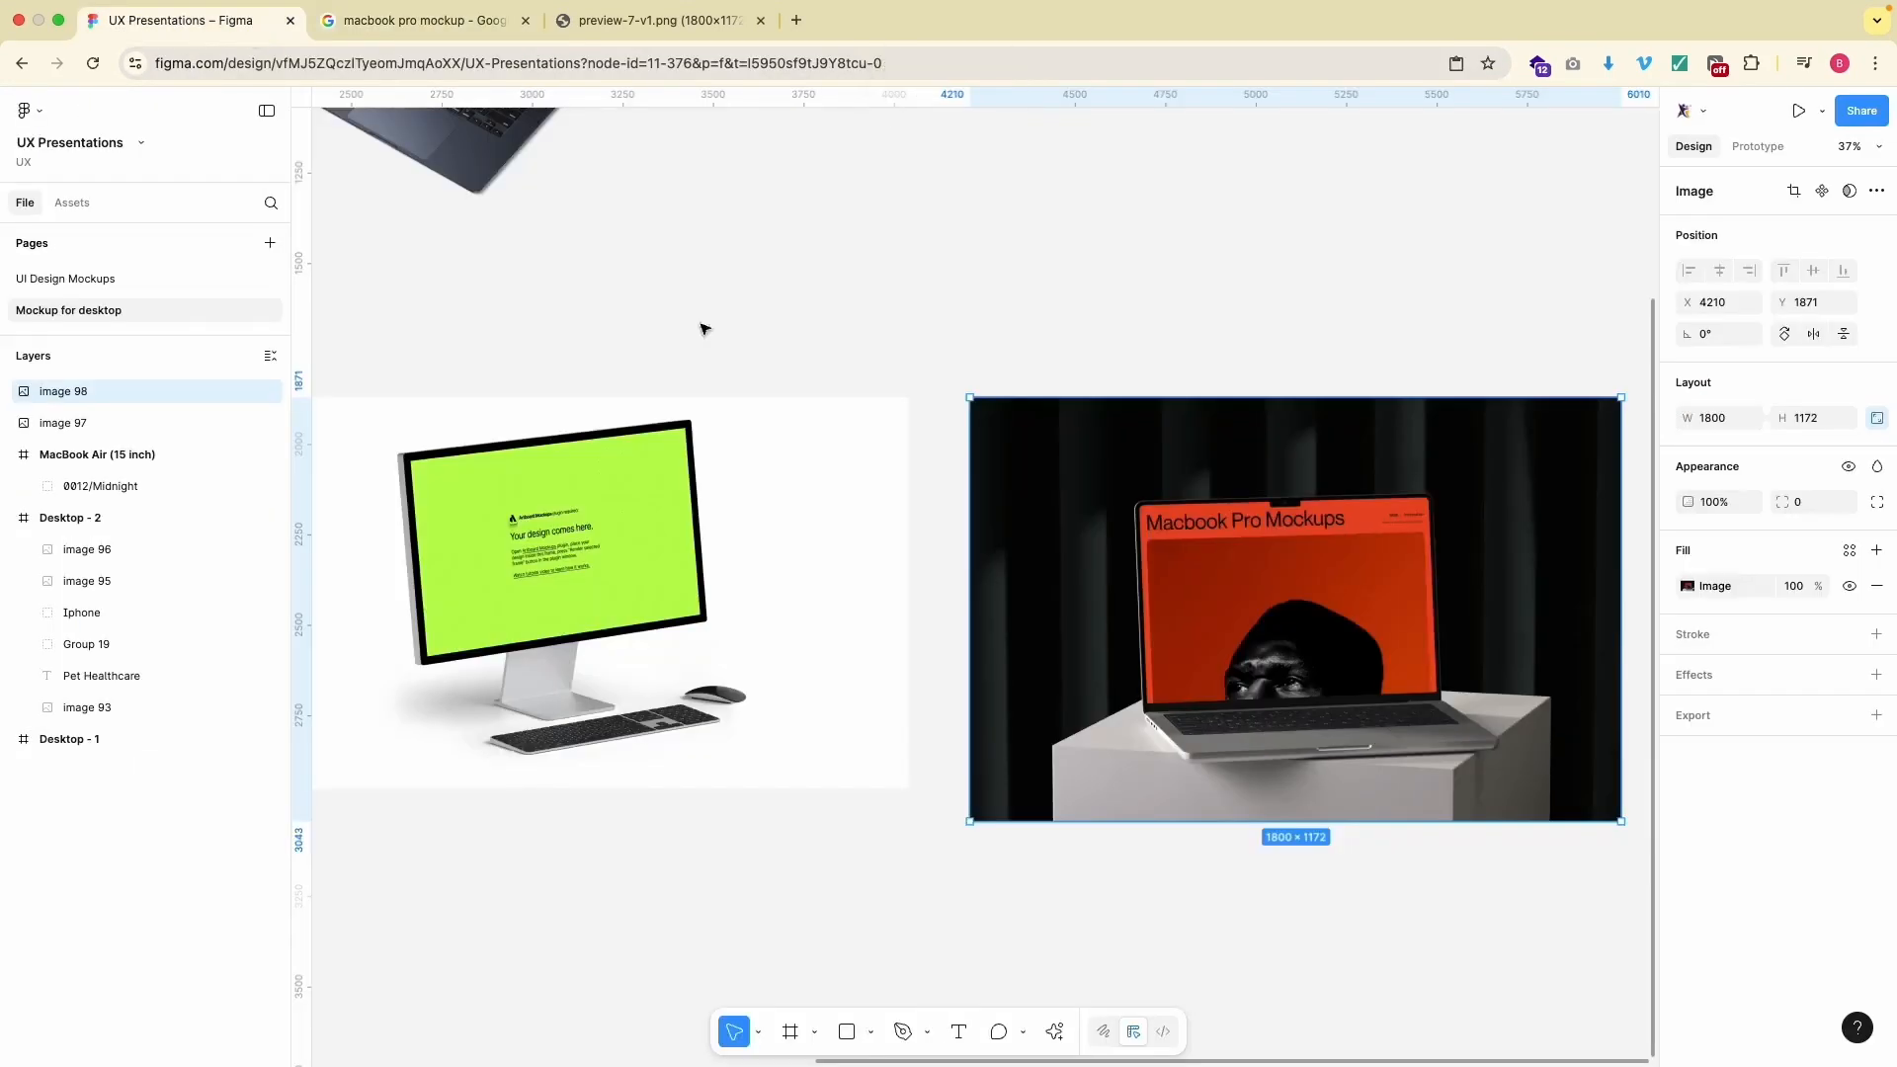
pyautogui.click(766, 352)
pyautogui.press('super+v')
pyautogui.hscroll(-6, 868, 831)
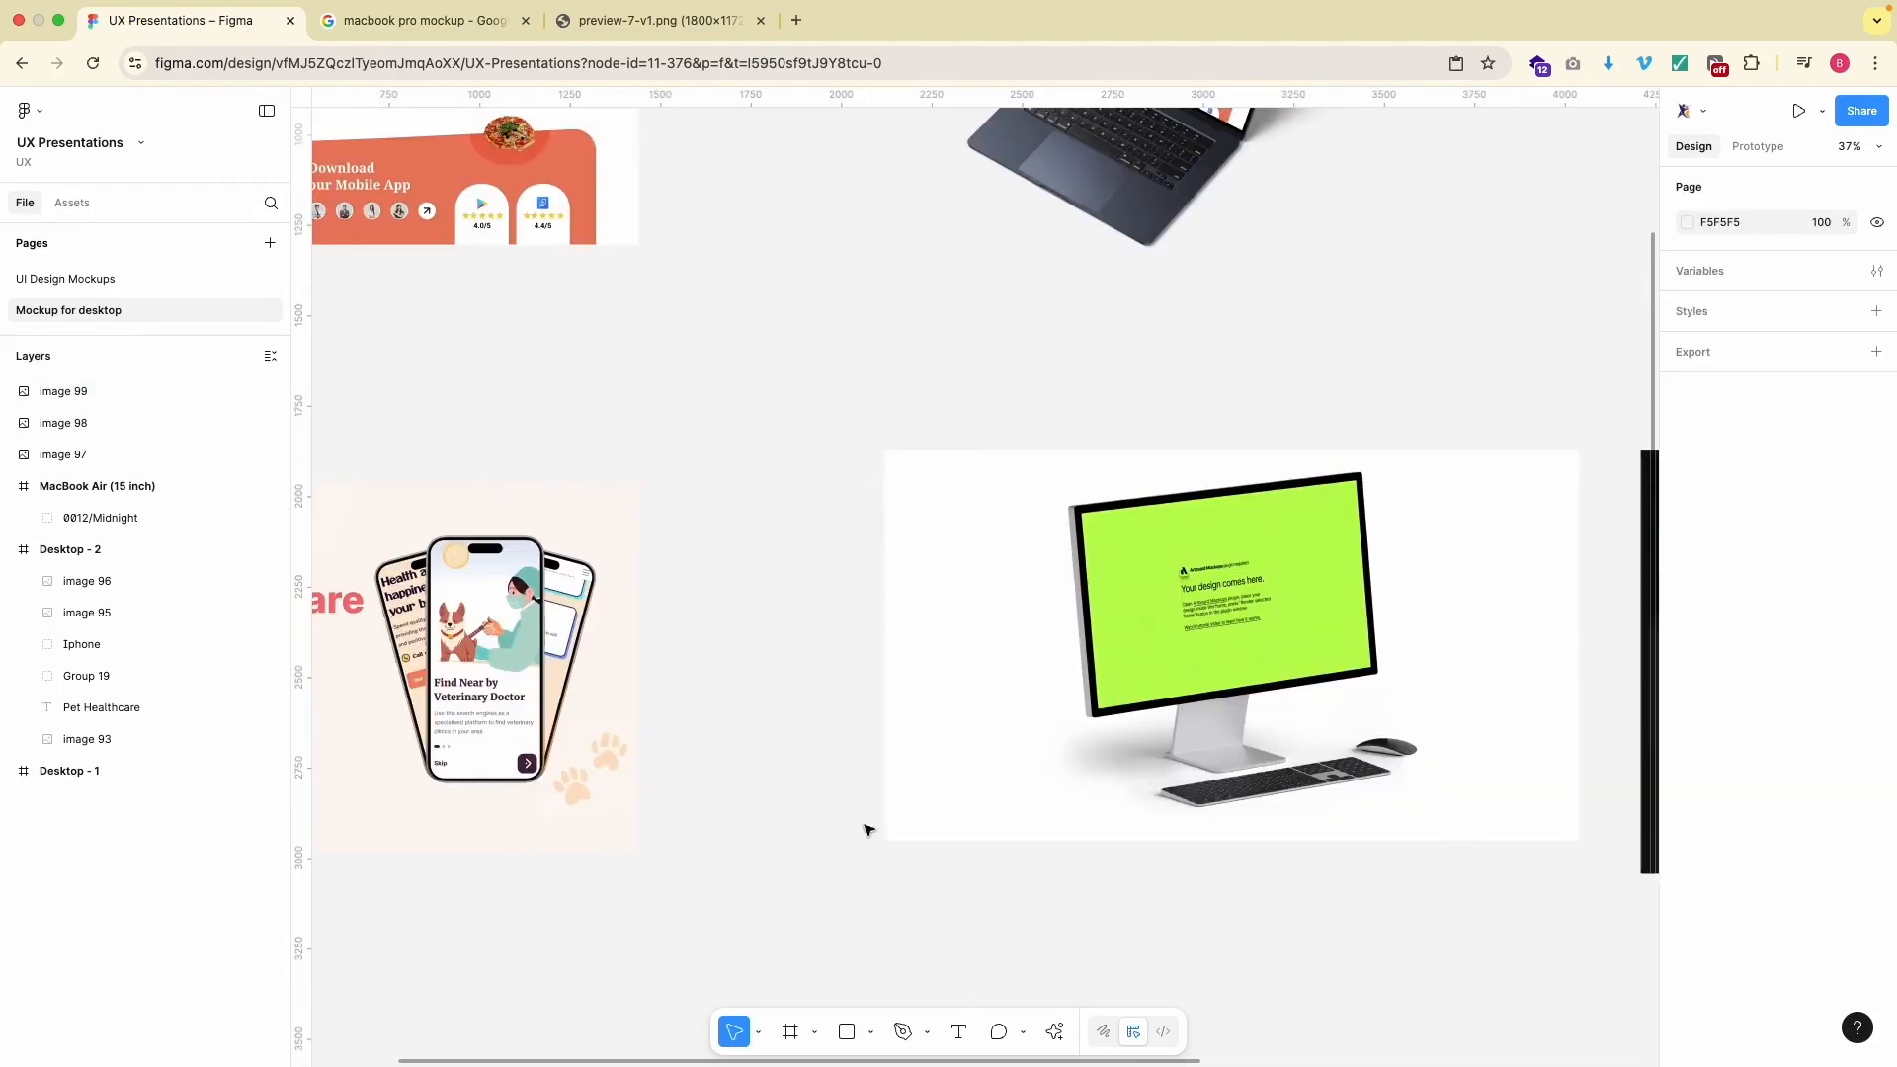
# - Copy the Change-This screen shape from the MacBook Air mockup and paste it on the empty canvas below the monitor image
pyautogui.scroll(5, 788, 678)
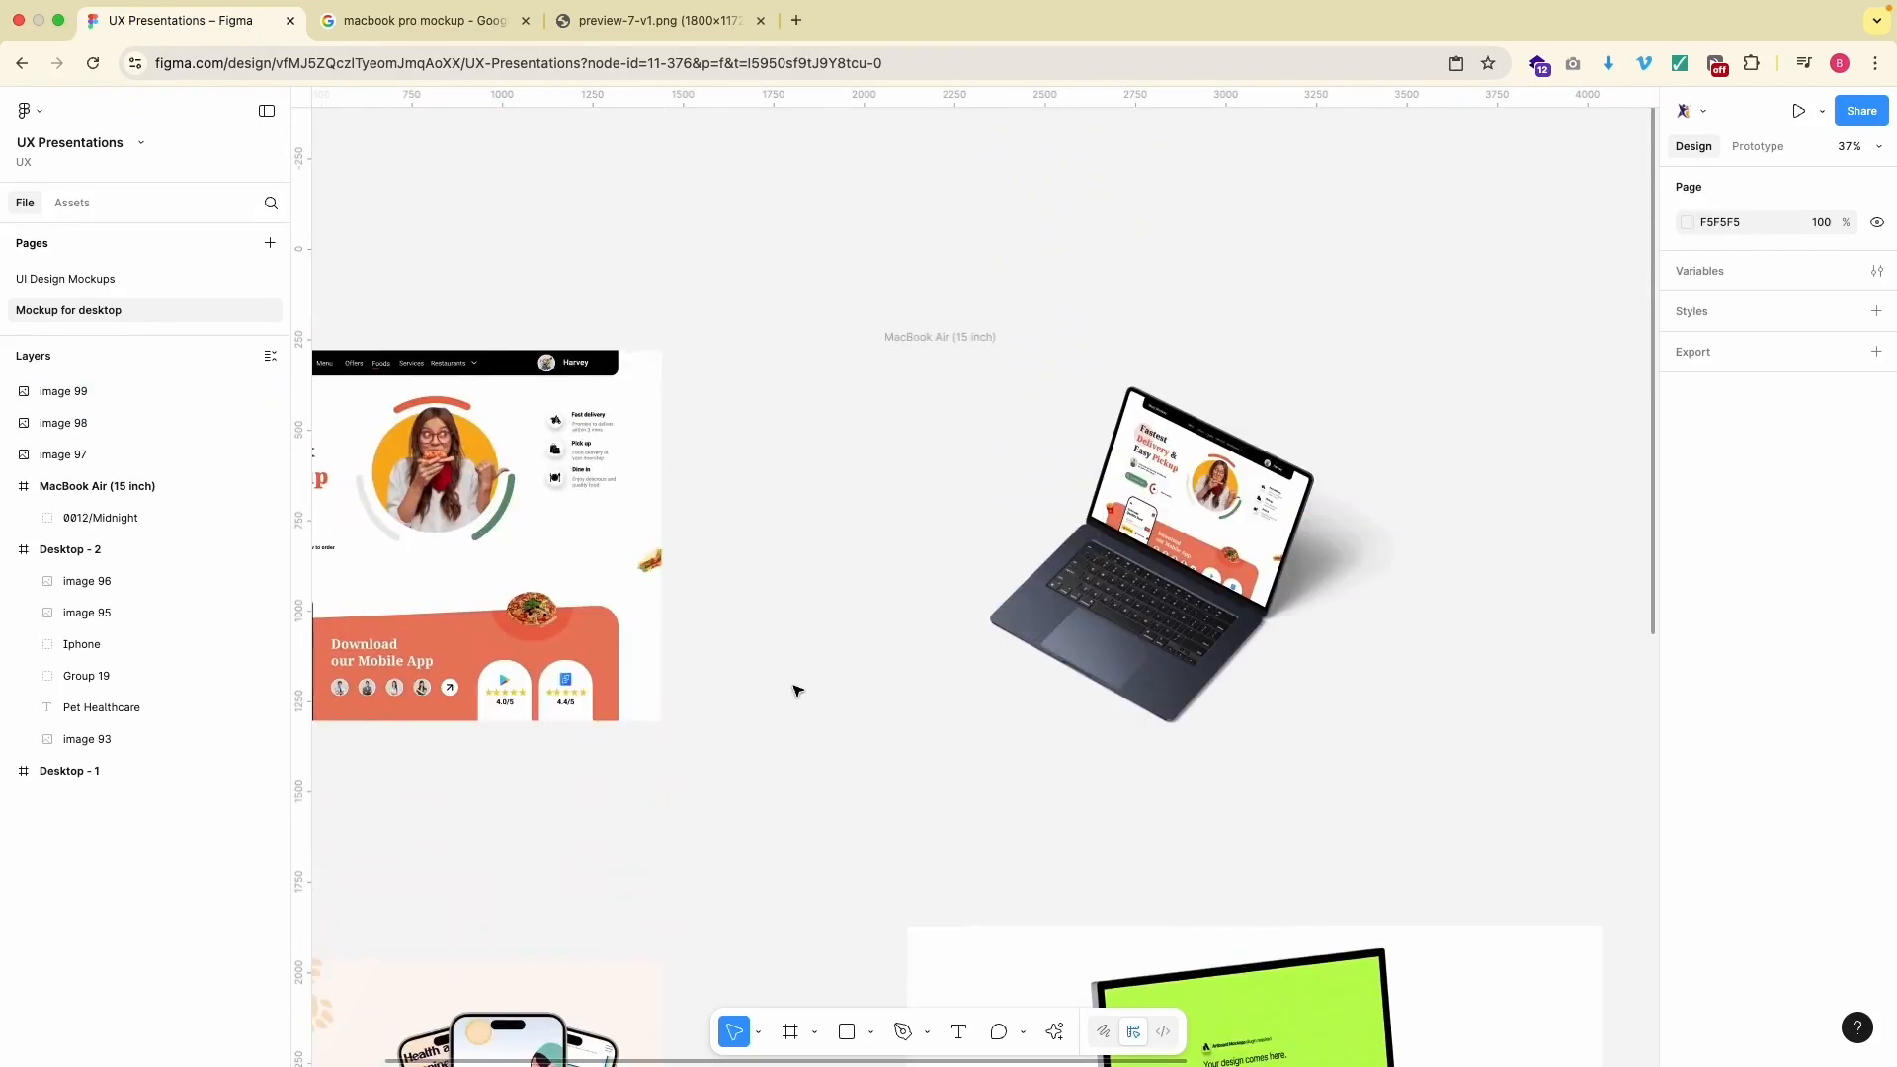
pyautogui.keyDown('super'); pyautogui.click(1164, 508); pyautogui.keyUp('super')
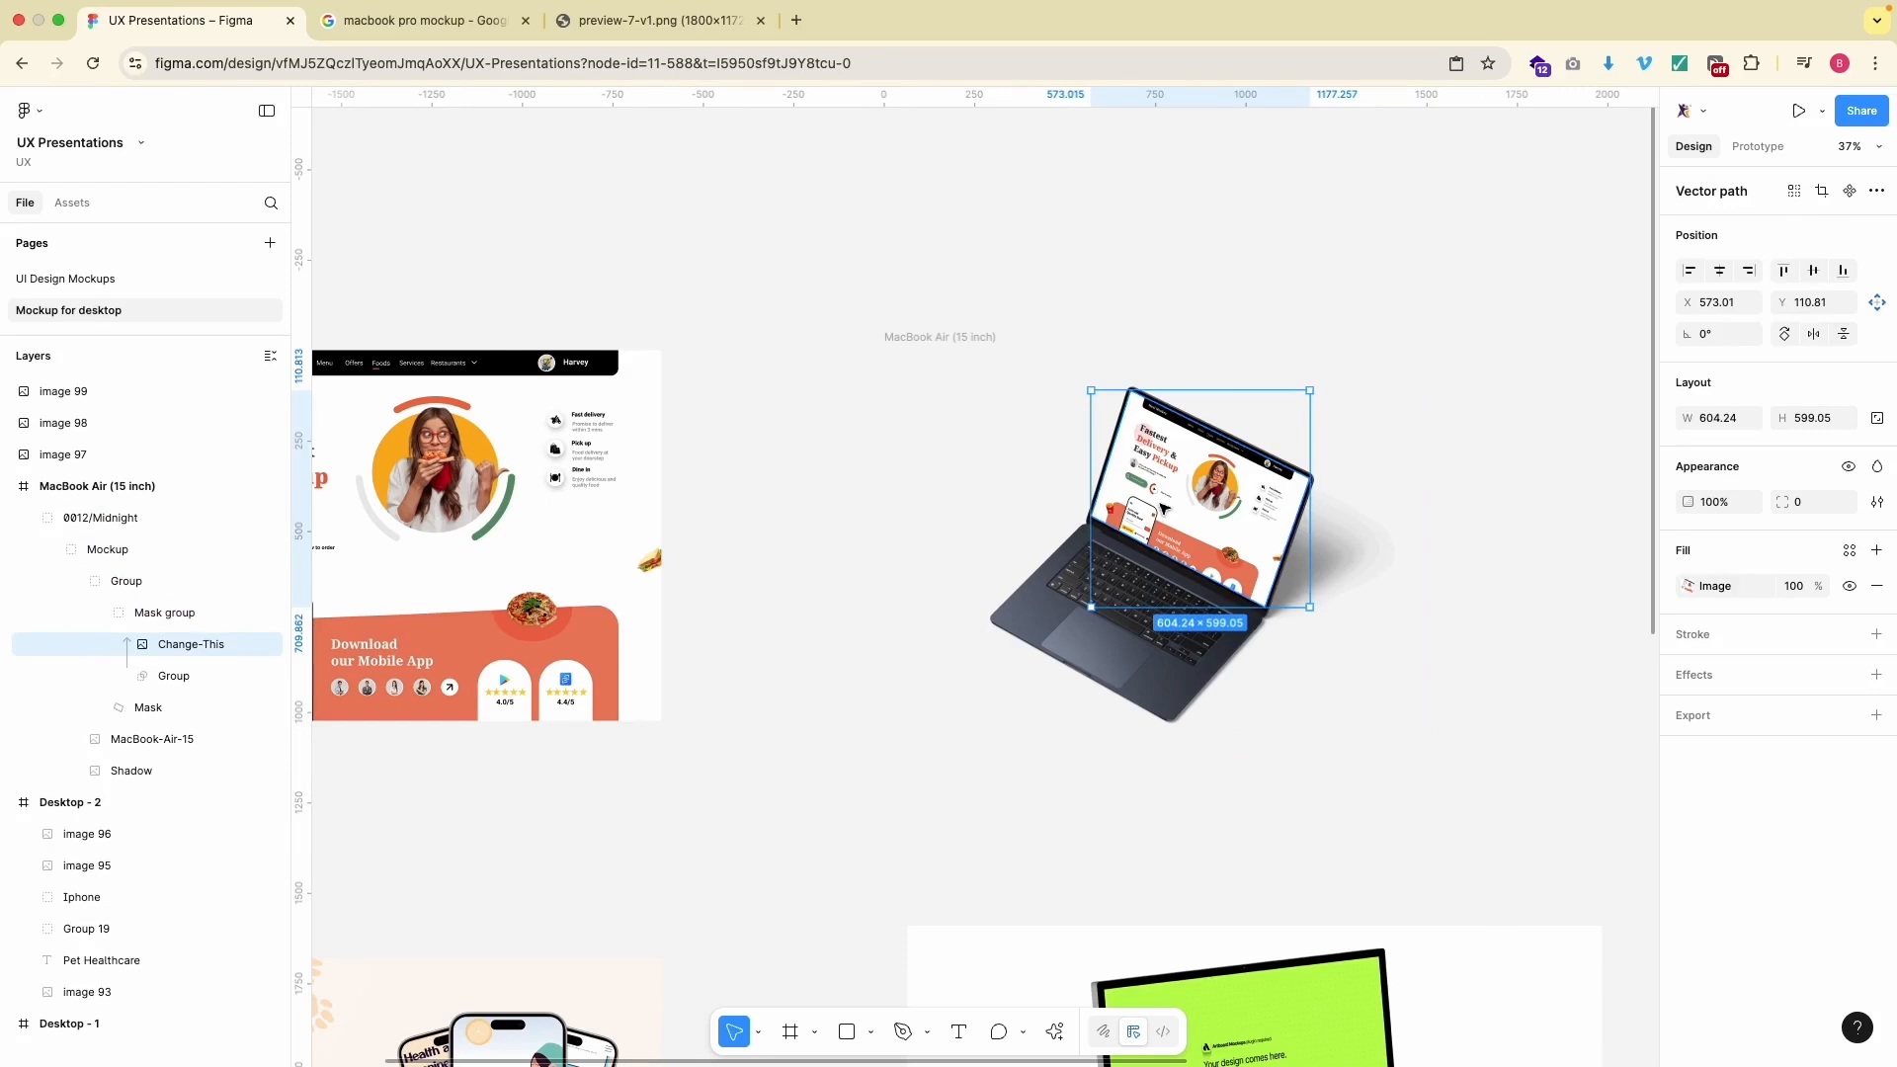
pyautogui.click(948, 703)
pyautogui.scroll(-12, 948, 702)
pyautogui.press('super+v')
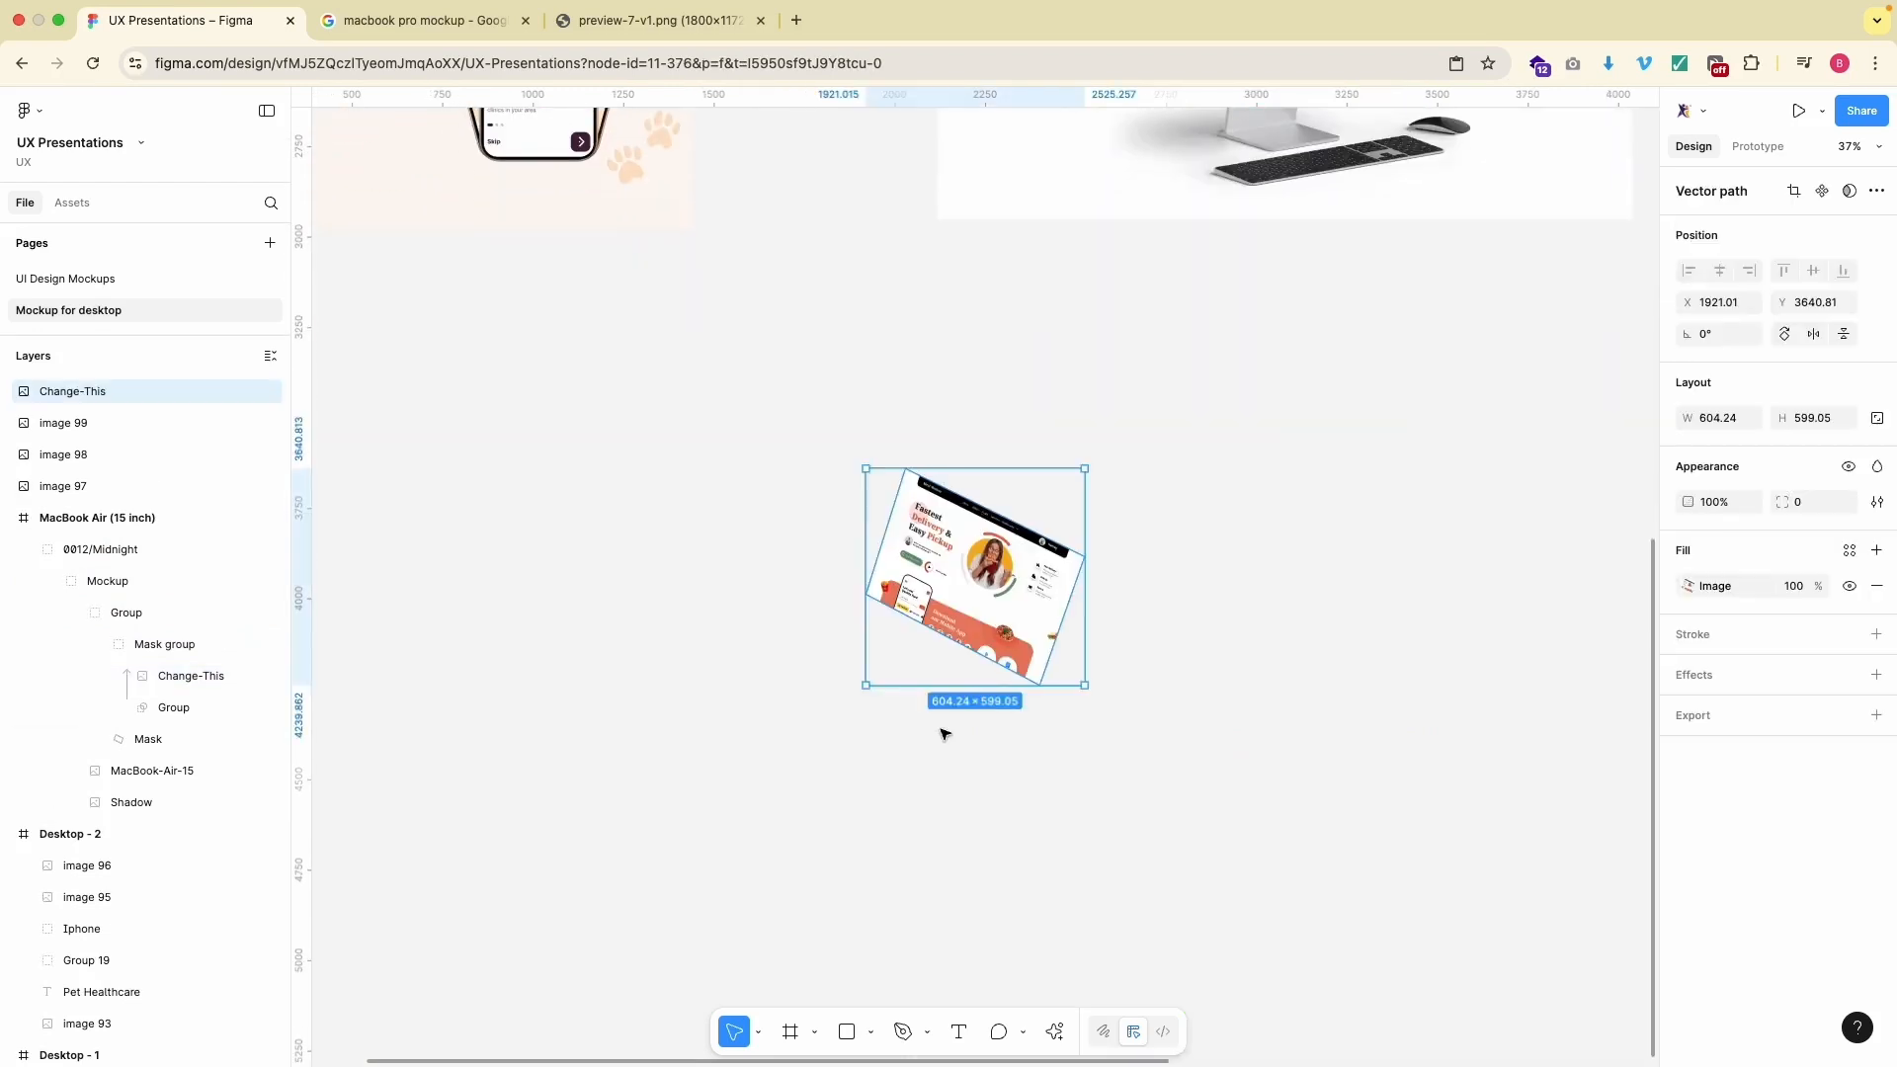
# - Replace the pasted Change-This shape's image fill with a solid D9D9D9 fill
pyautogui.click(1876, 586)
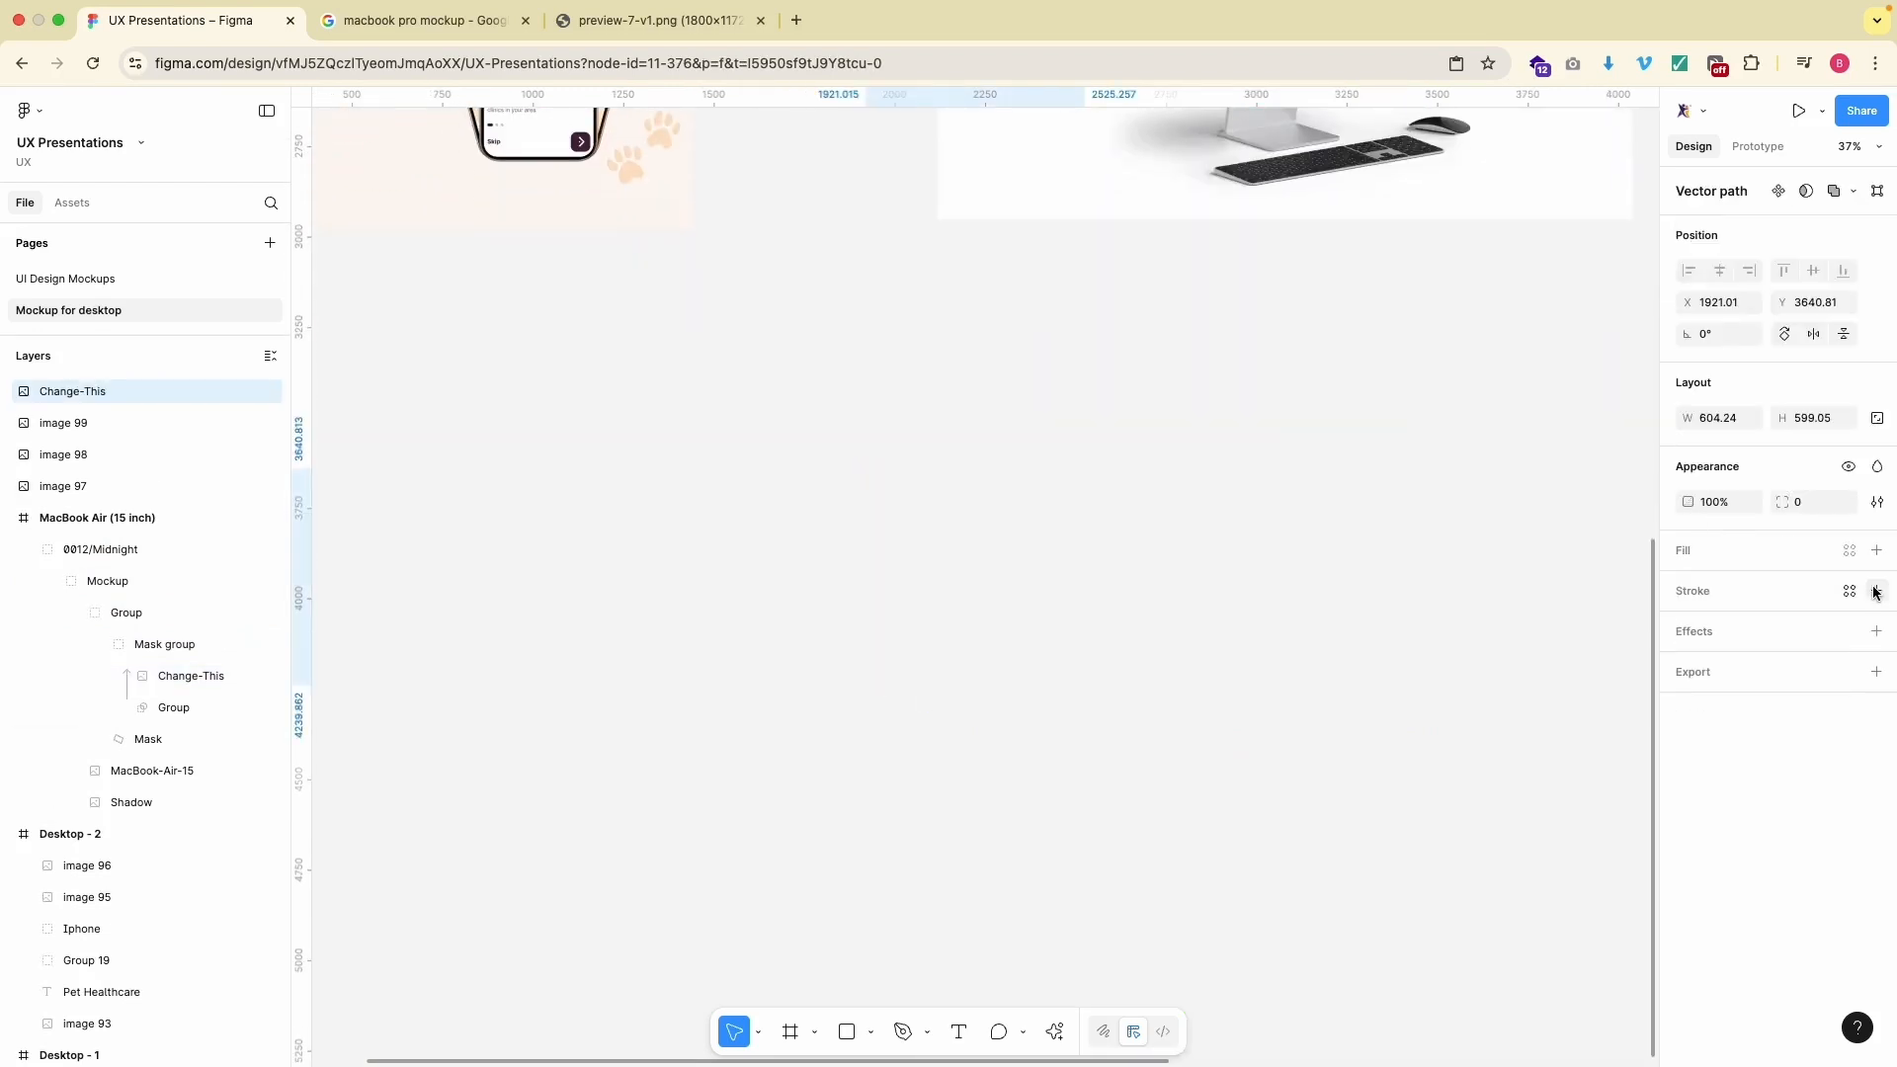
pyautogui.click(1687, 556)
pyautogui.click(626, 584)
pyautogui.click(906, 580)
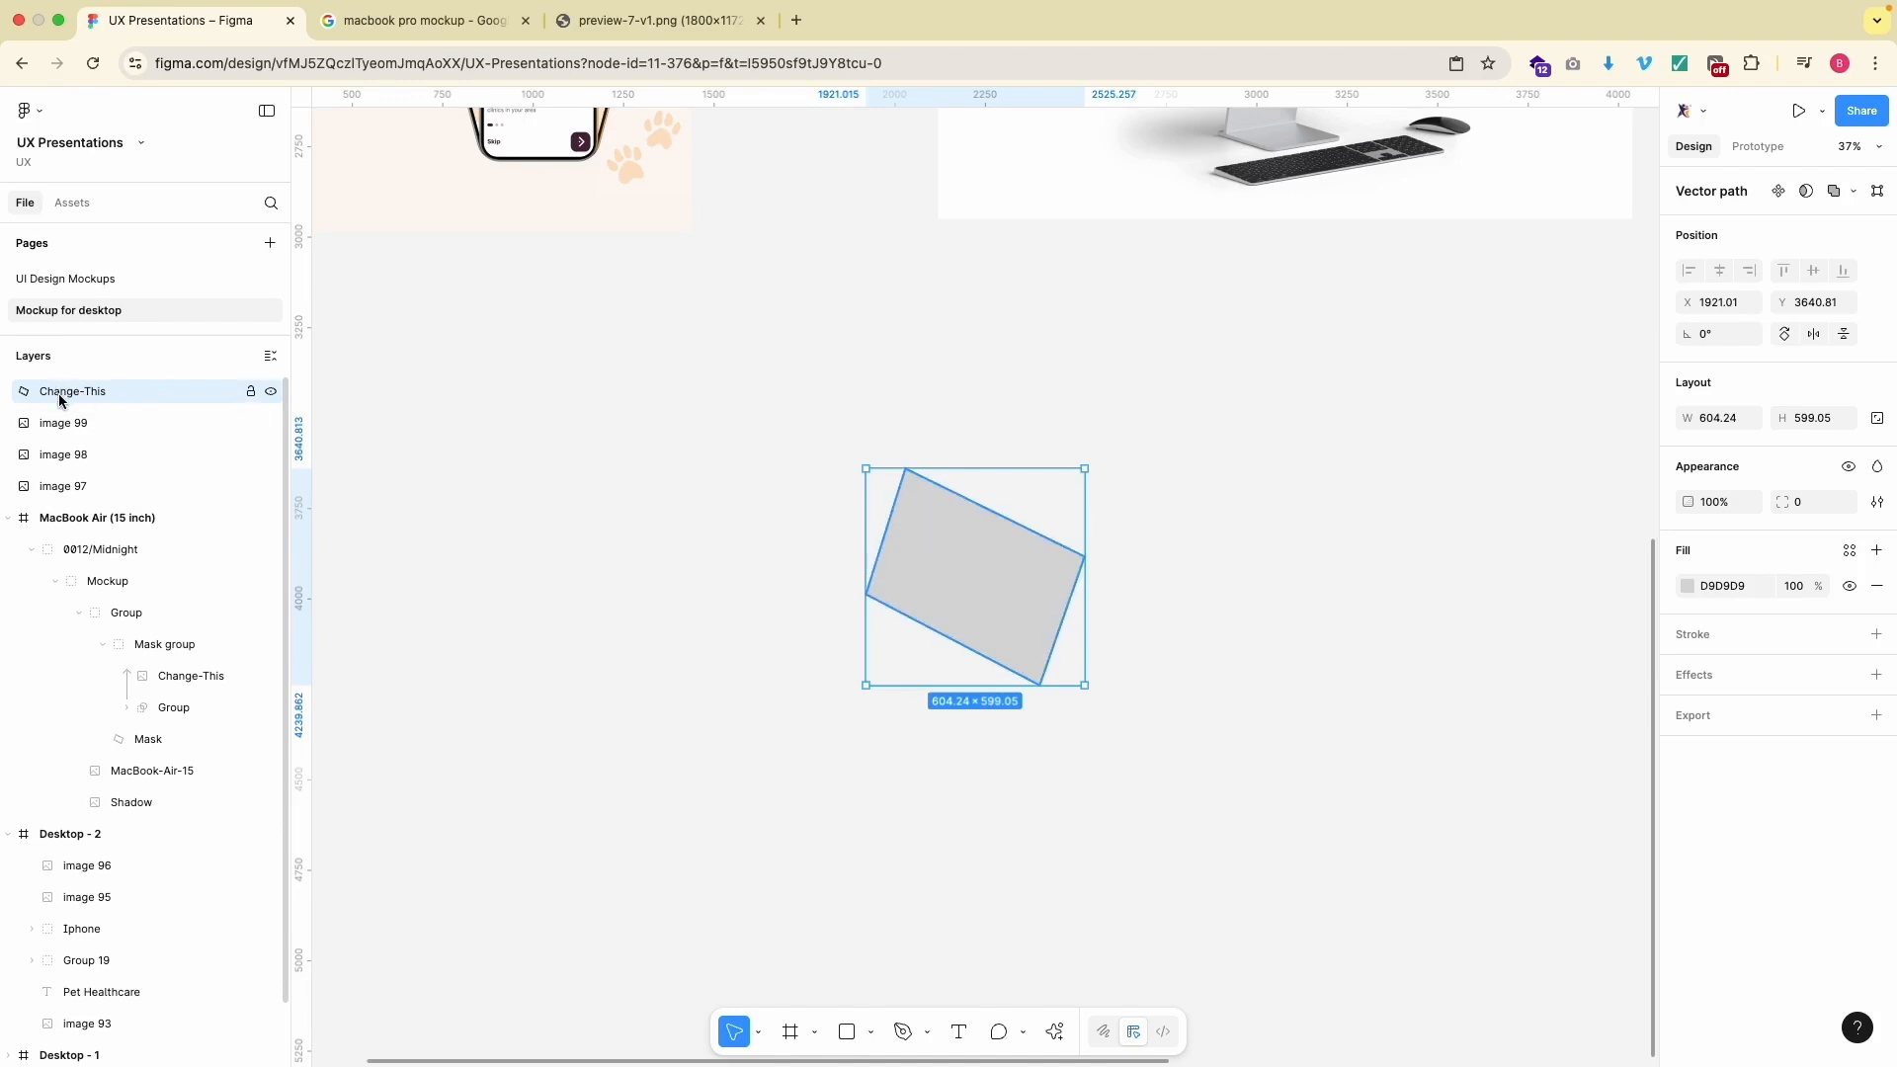
# - Edit the Change-This vector and move its four corner points onto the corners of the monitor's green screen
pyautogui.doubleClick(1003, 565)
pyautogui.scroll(3, 909, 491)
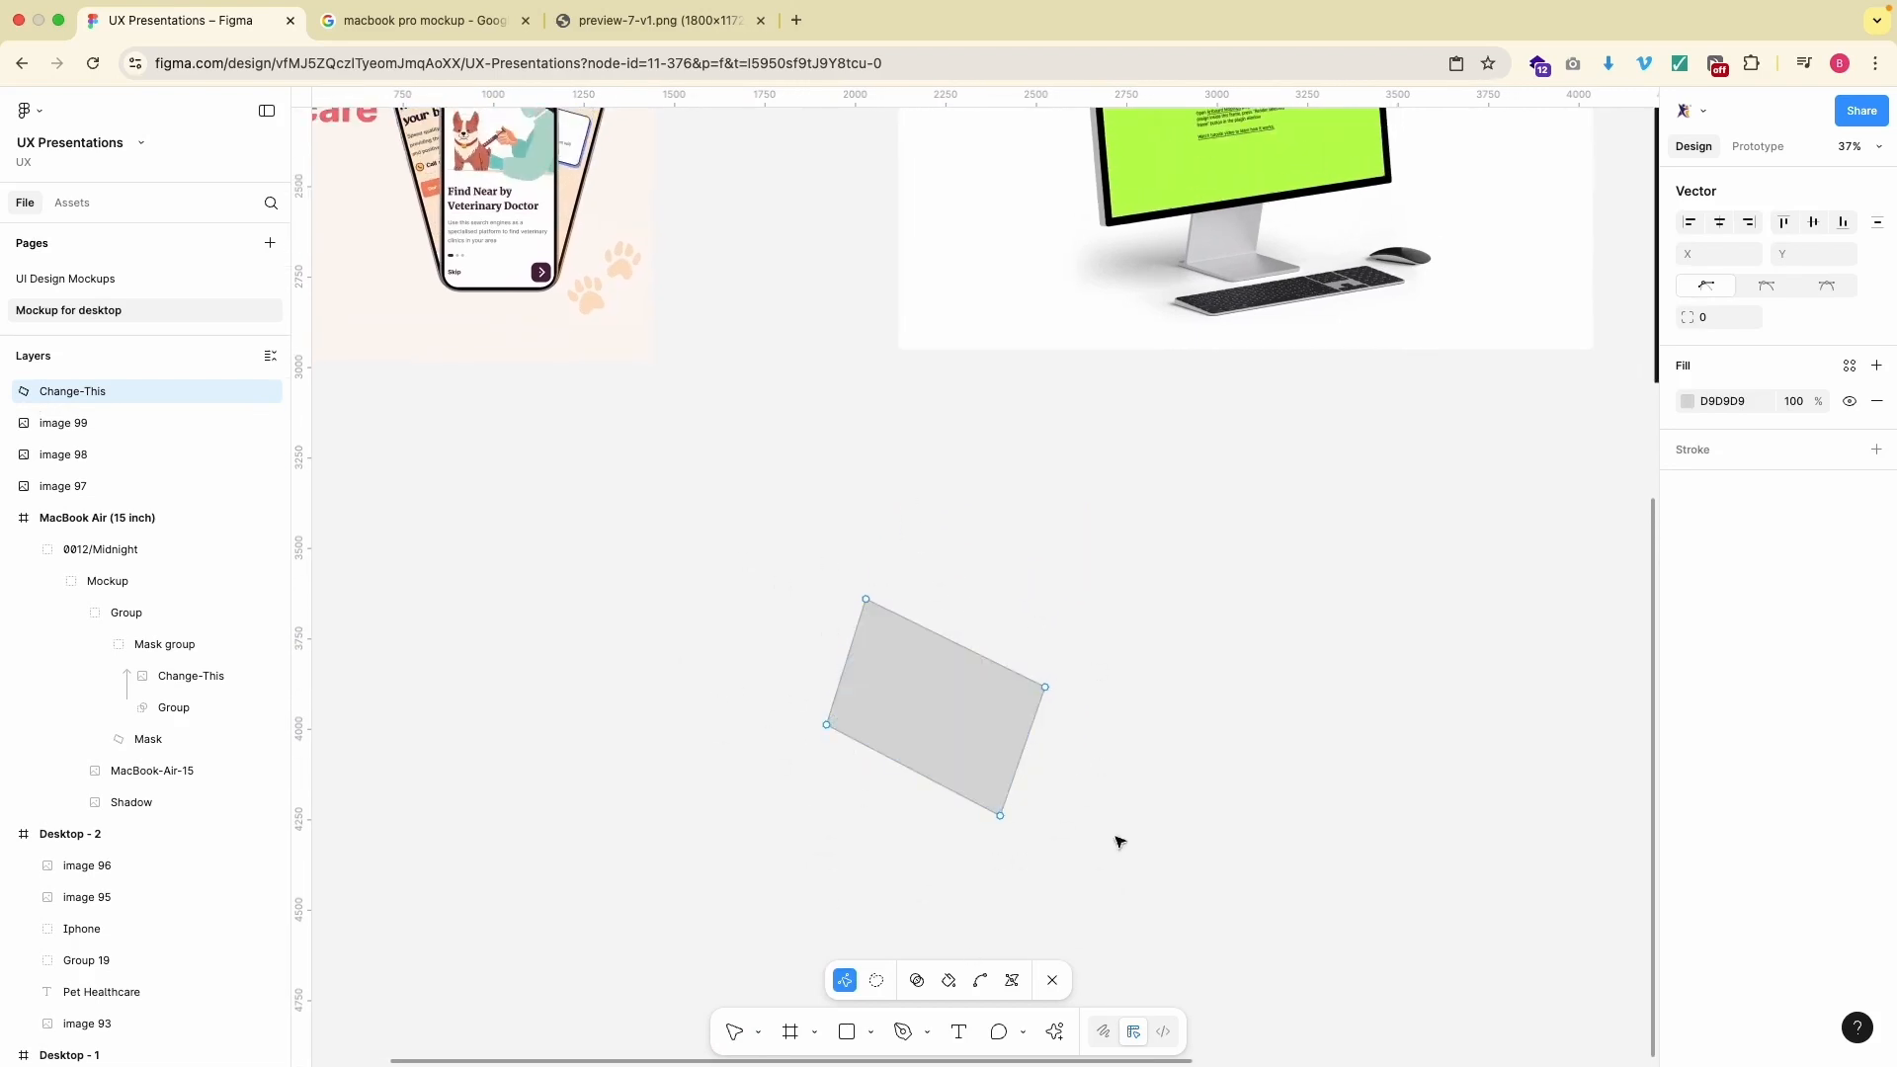
pyautogui.scroll(2, 947, 594)
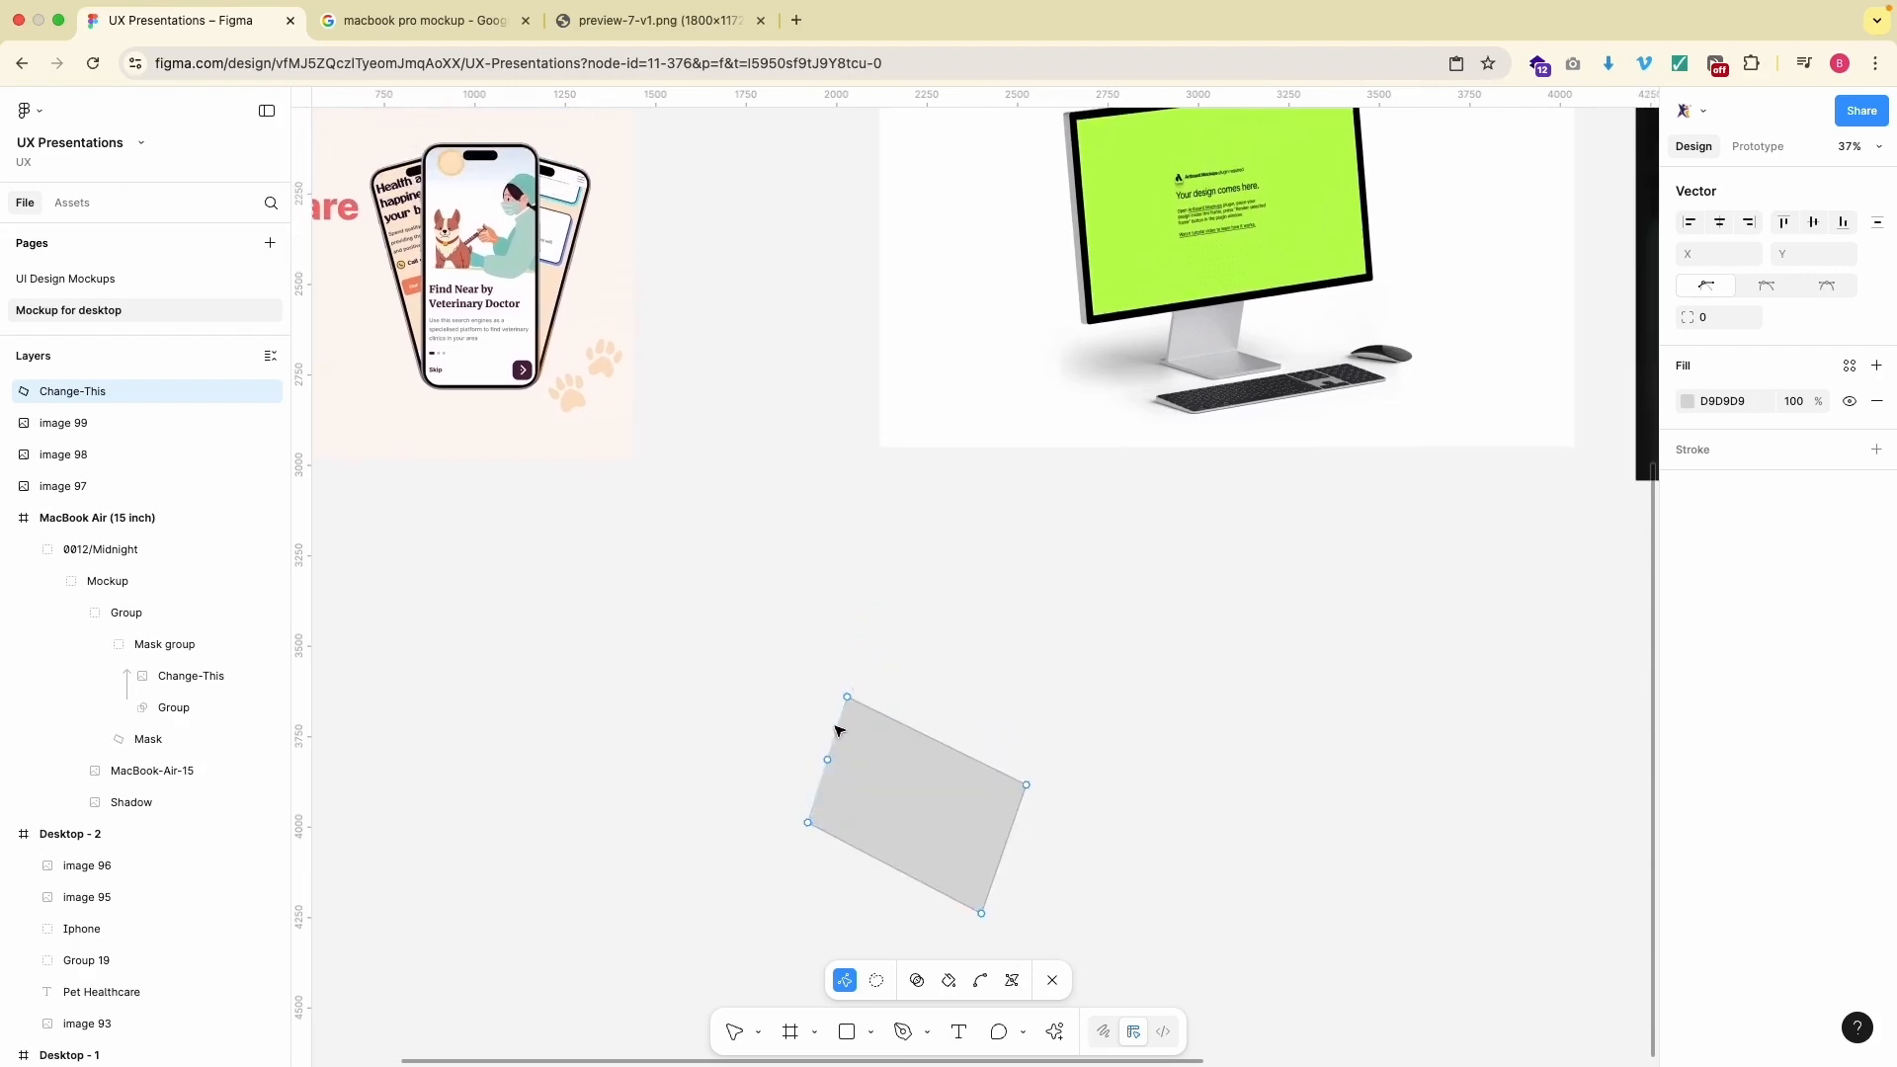
pyautogui.moveTo(846, 704); pyautogui.dragTo(1063, 410)
pyautogui.scroll(5, 1050, 466)
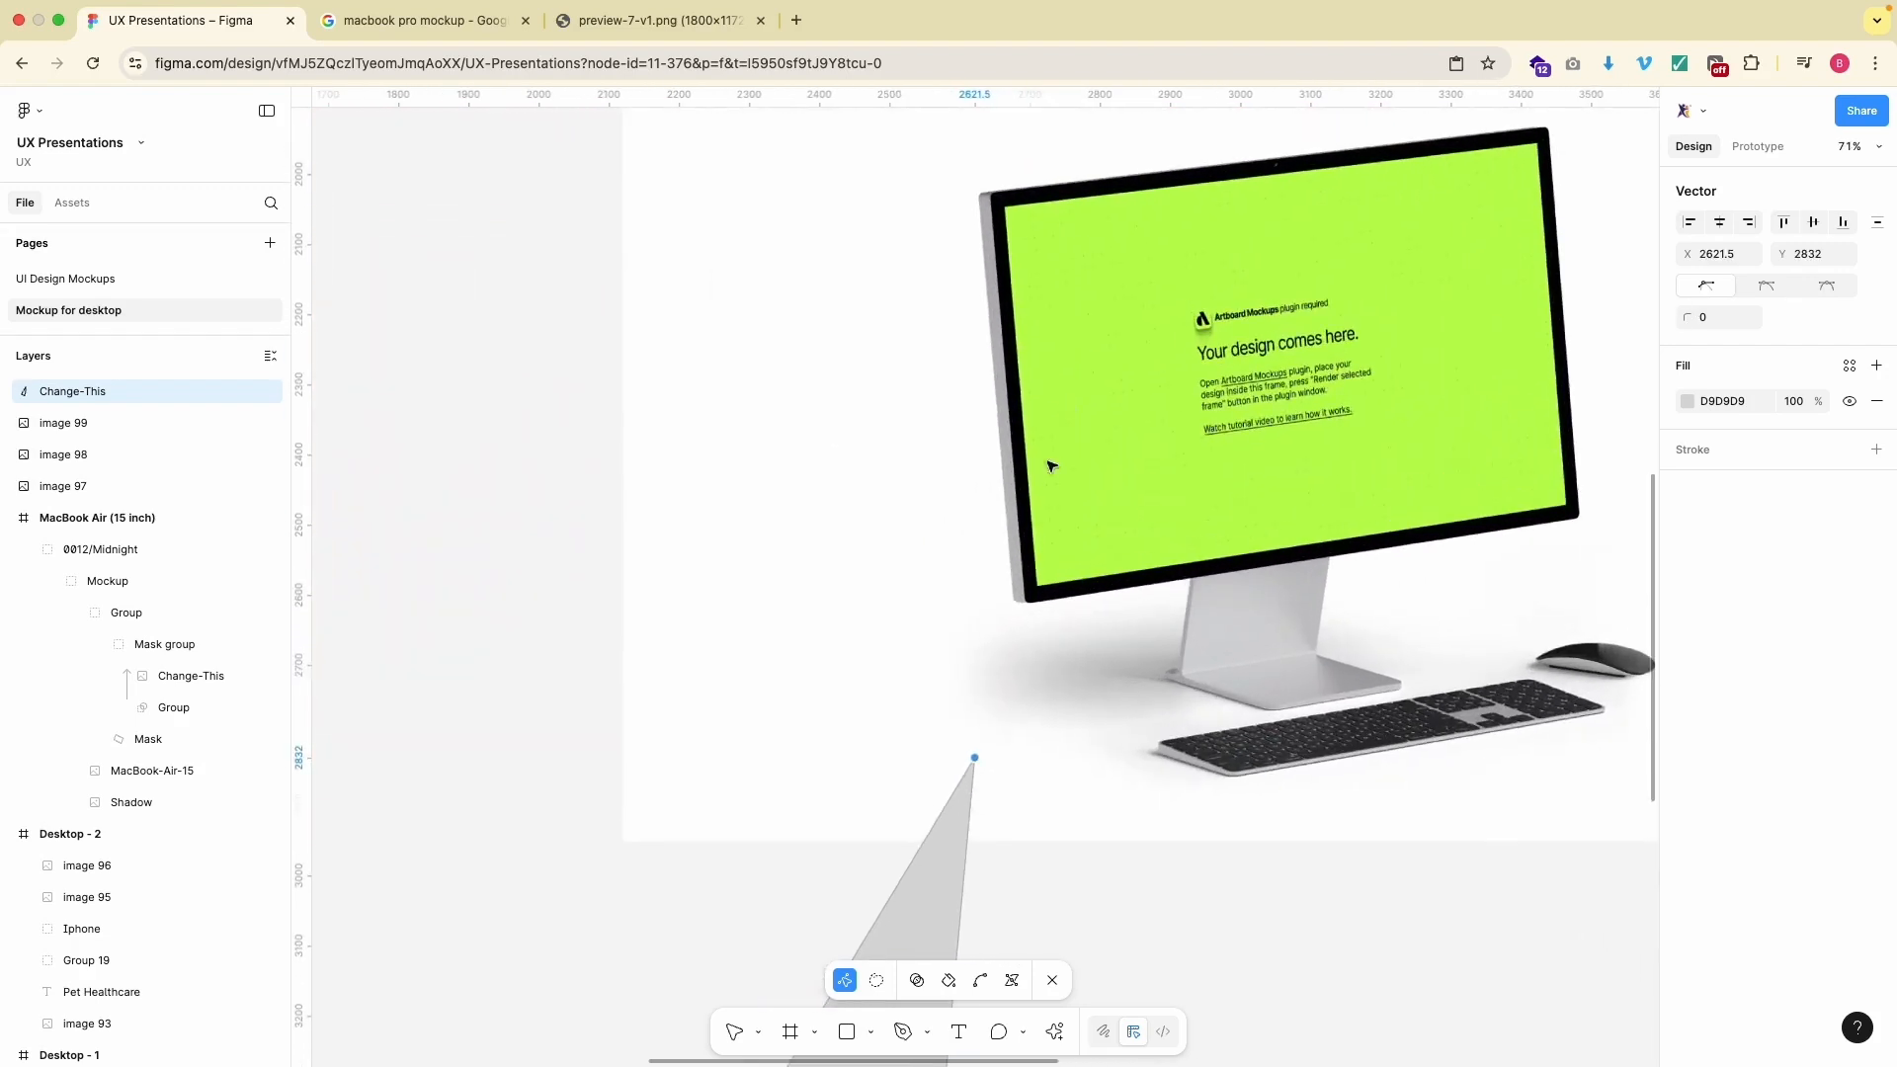
pyautogui.moveTo(978, 760); pyautogui.dragTo(1006, 206)
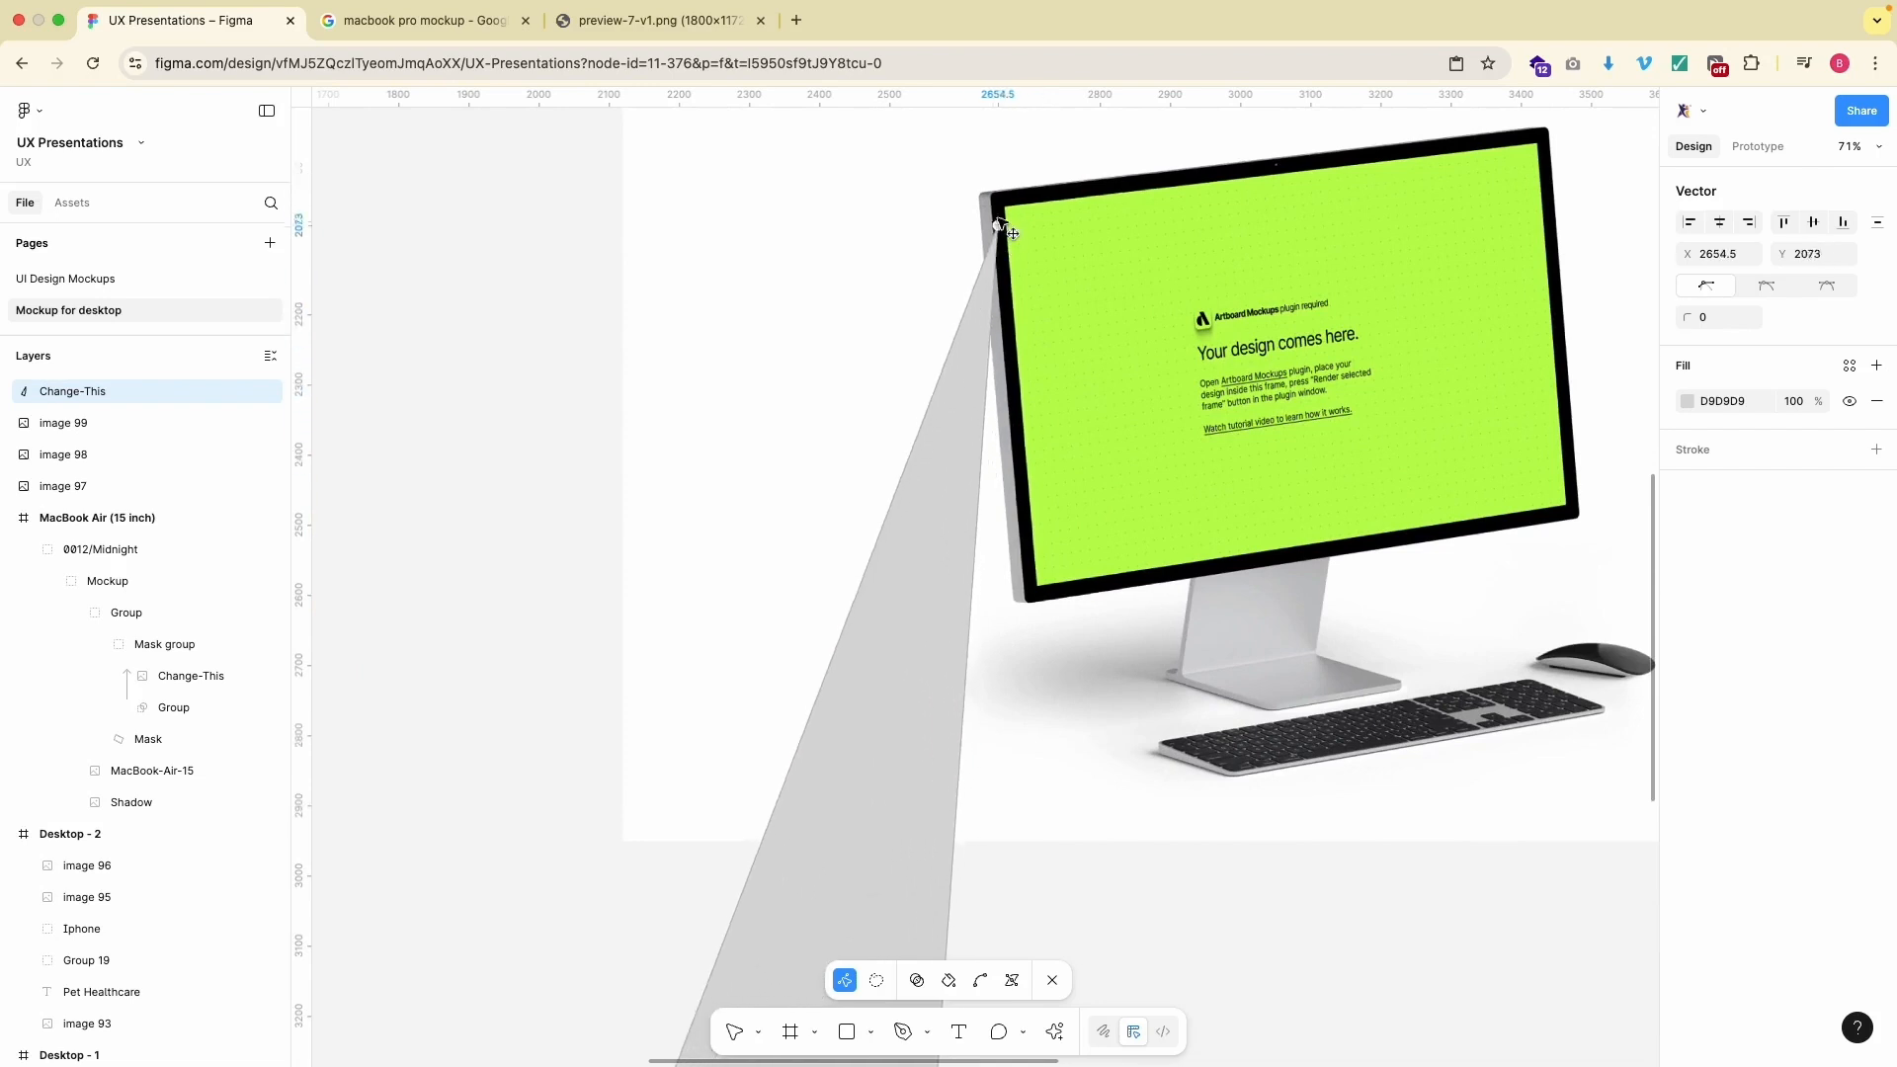
pyautogui.scroll(-5, 910, 590)
pyautogui.moveTo(877, 748); pyautogui.dragTo(1230, 260)
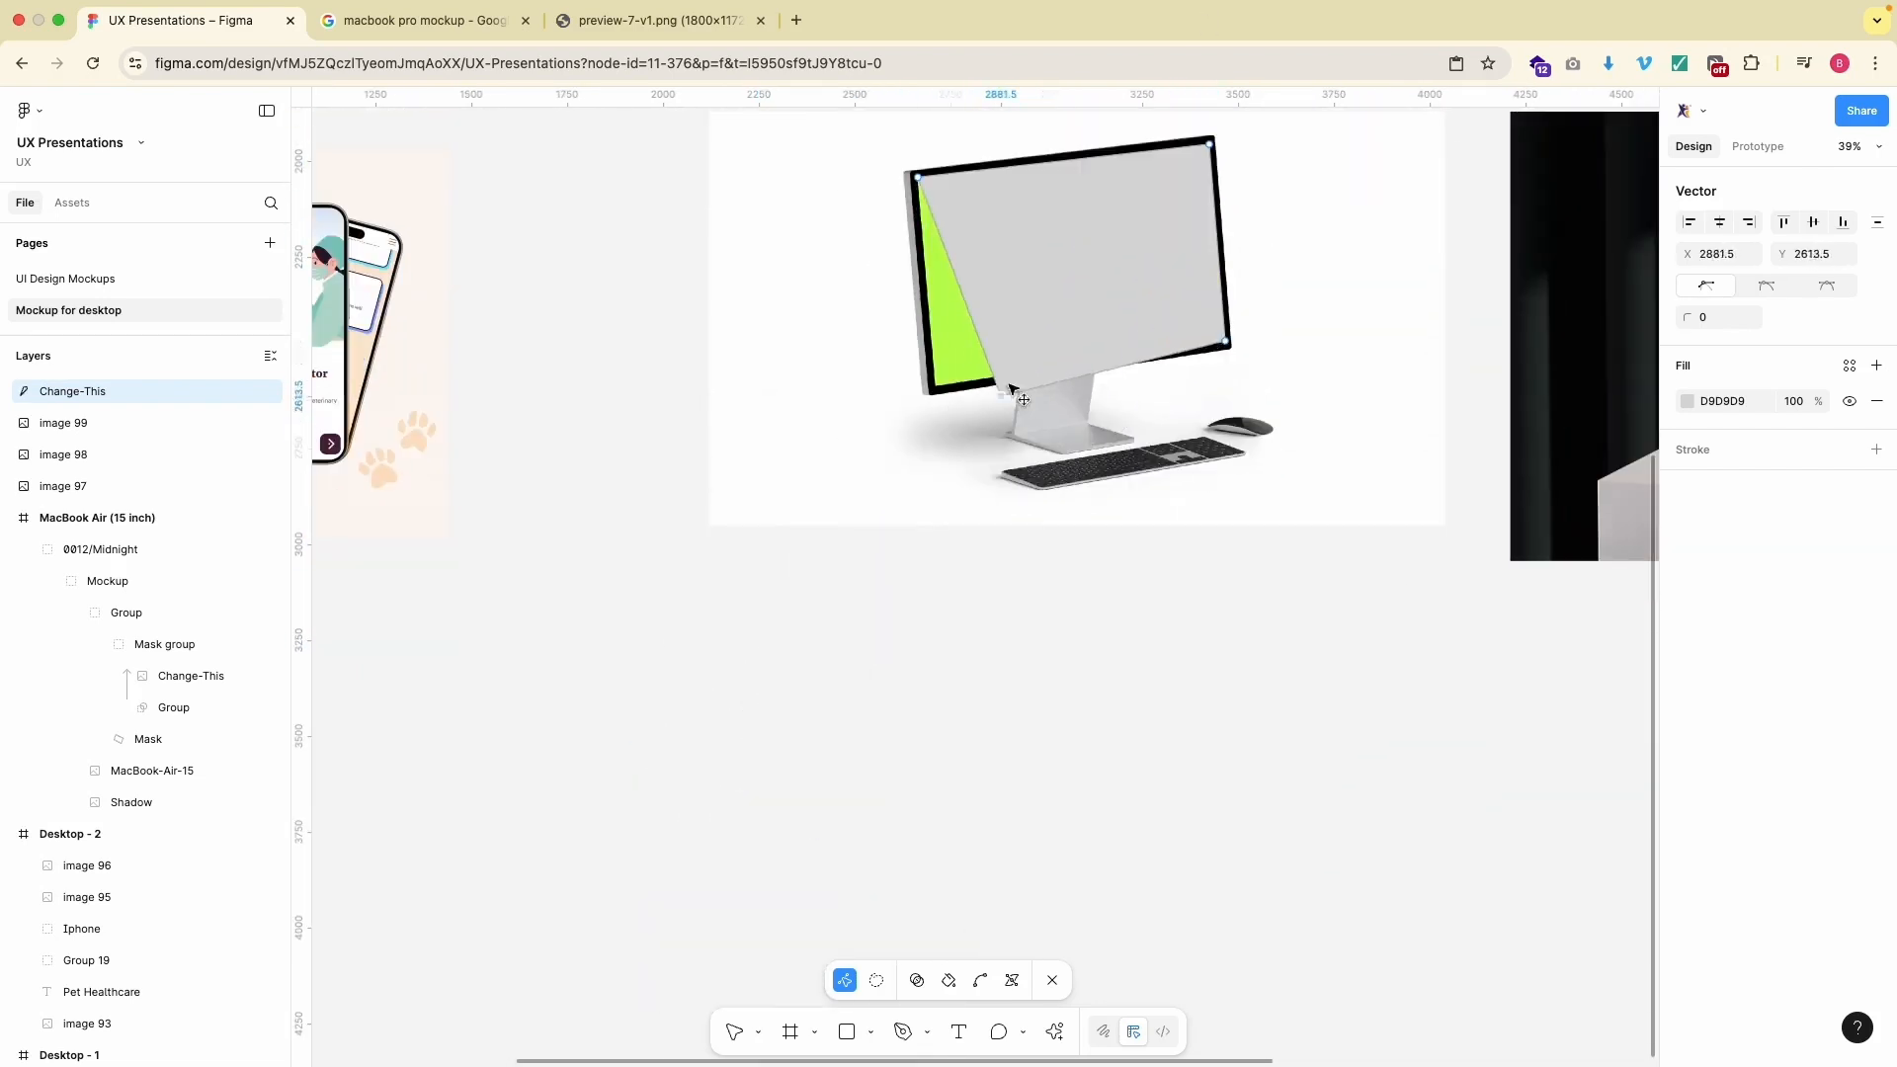
pyautogui.moveTo(1015, 393); pyautogui.dragTo(938, 390)
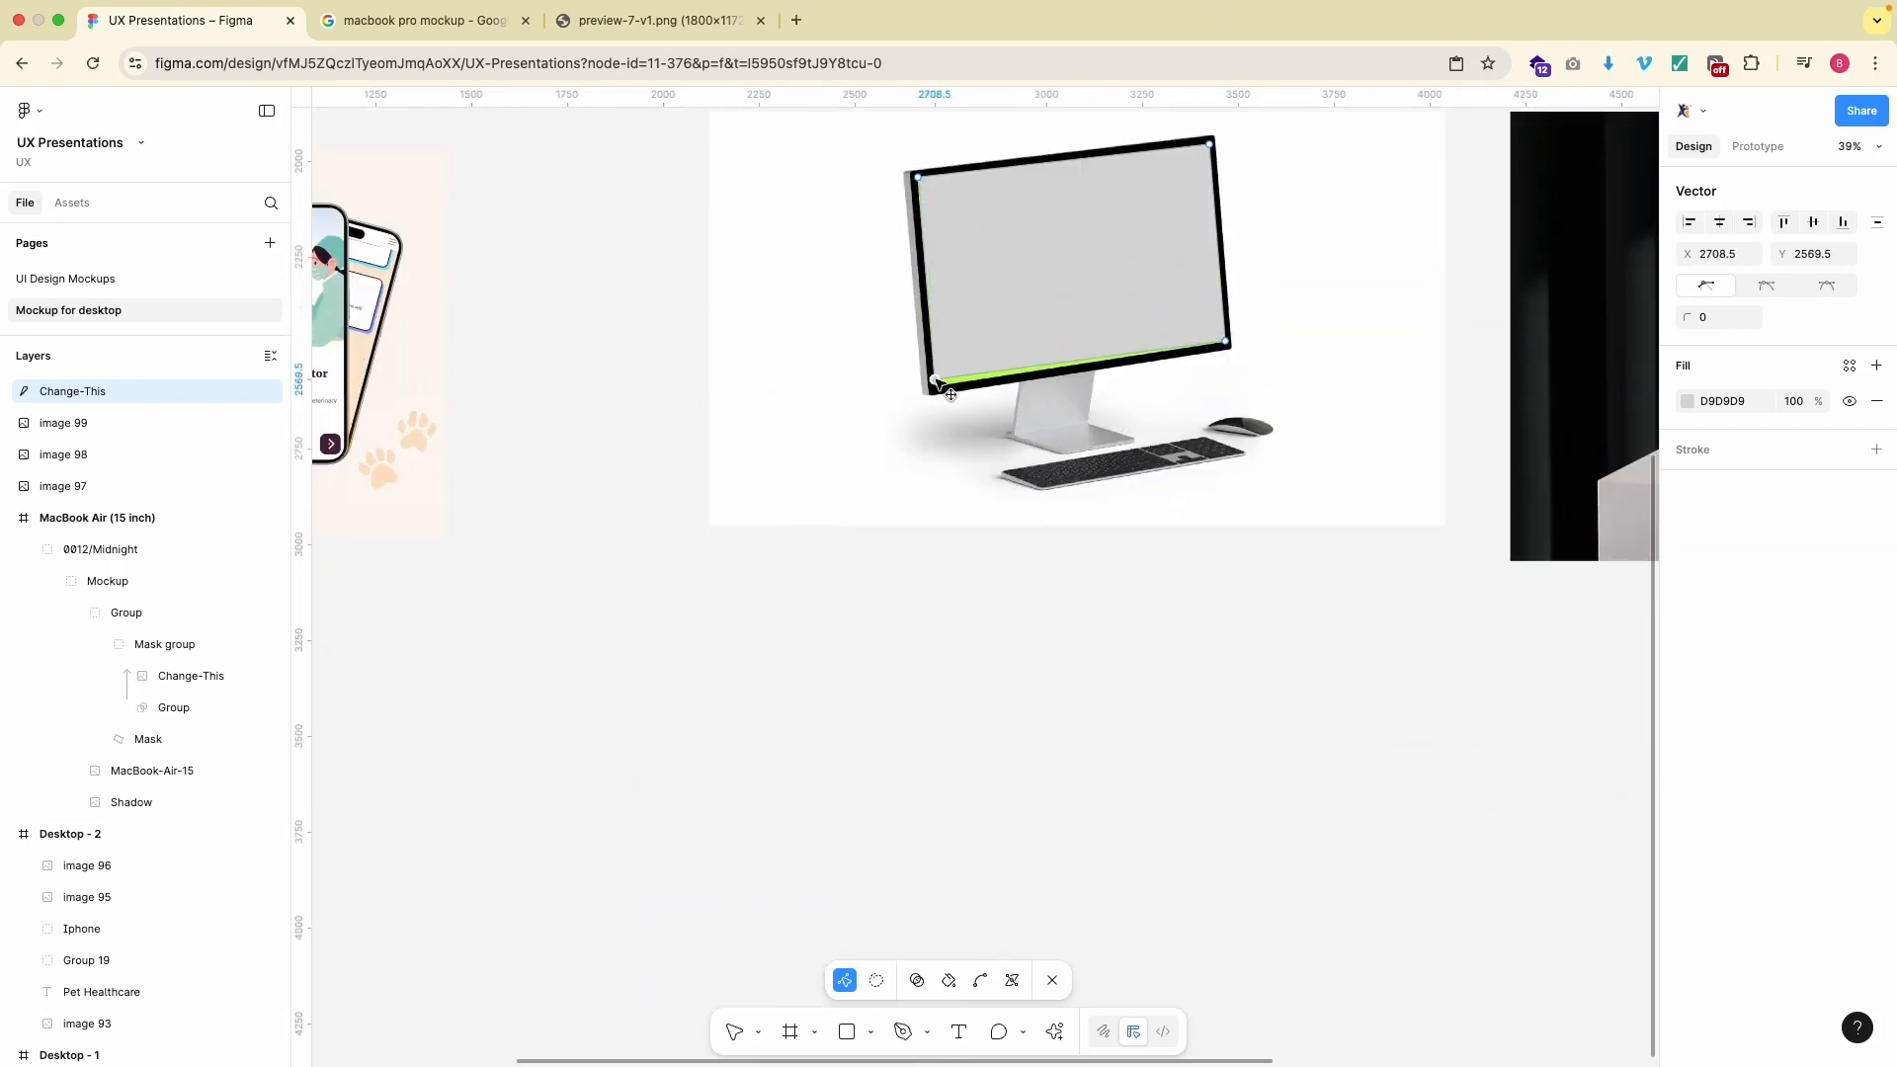
# - Set the Change-This shape's fill opacity to 40% so the monitor screen shows through
pyautogui.scroll(10, 944, 390)
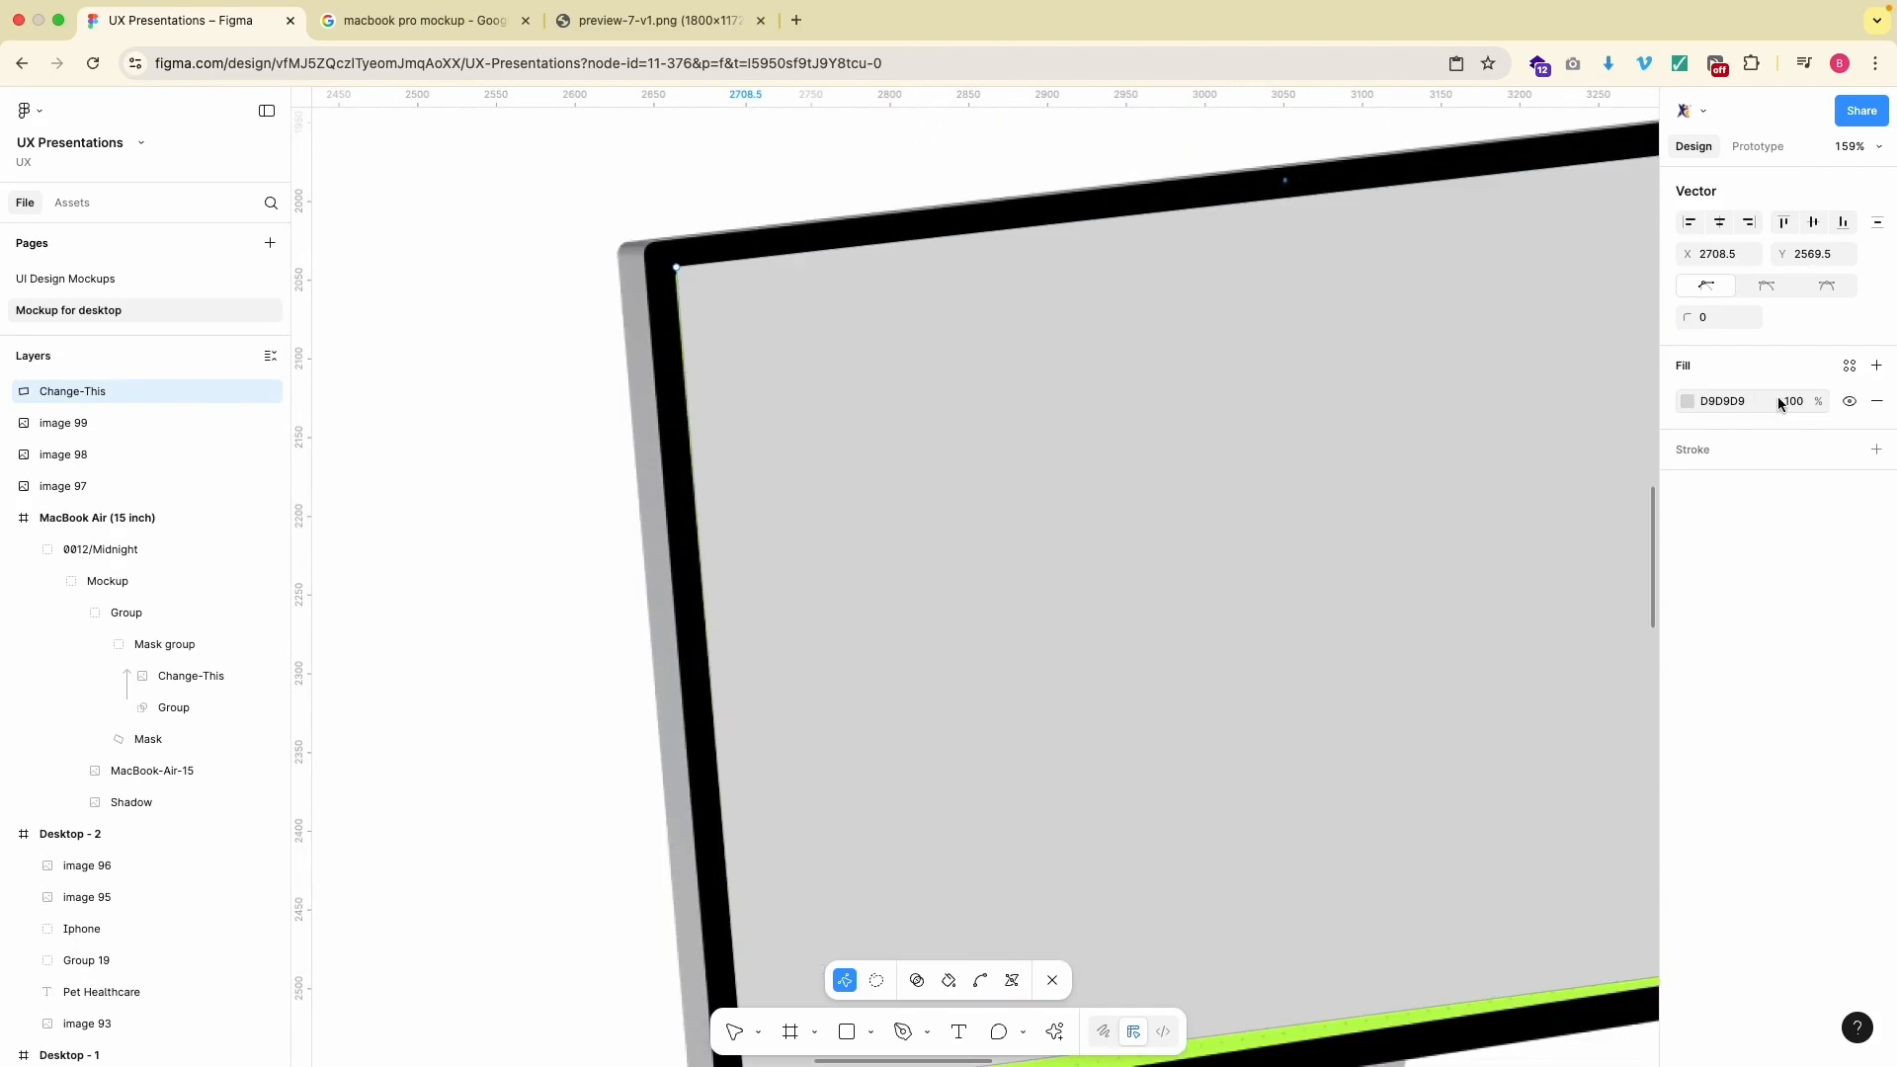
pyautogui.write('40')
pyautogui.press('Return')
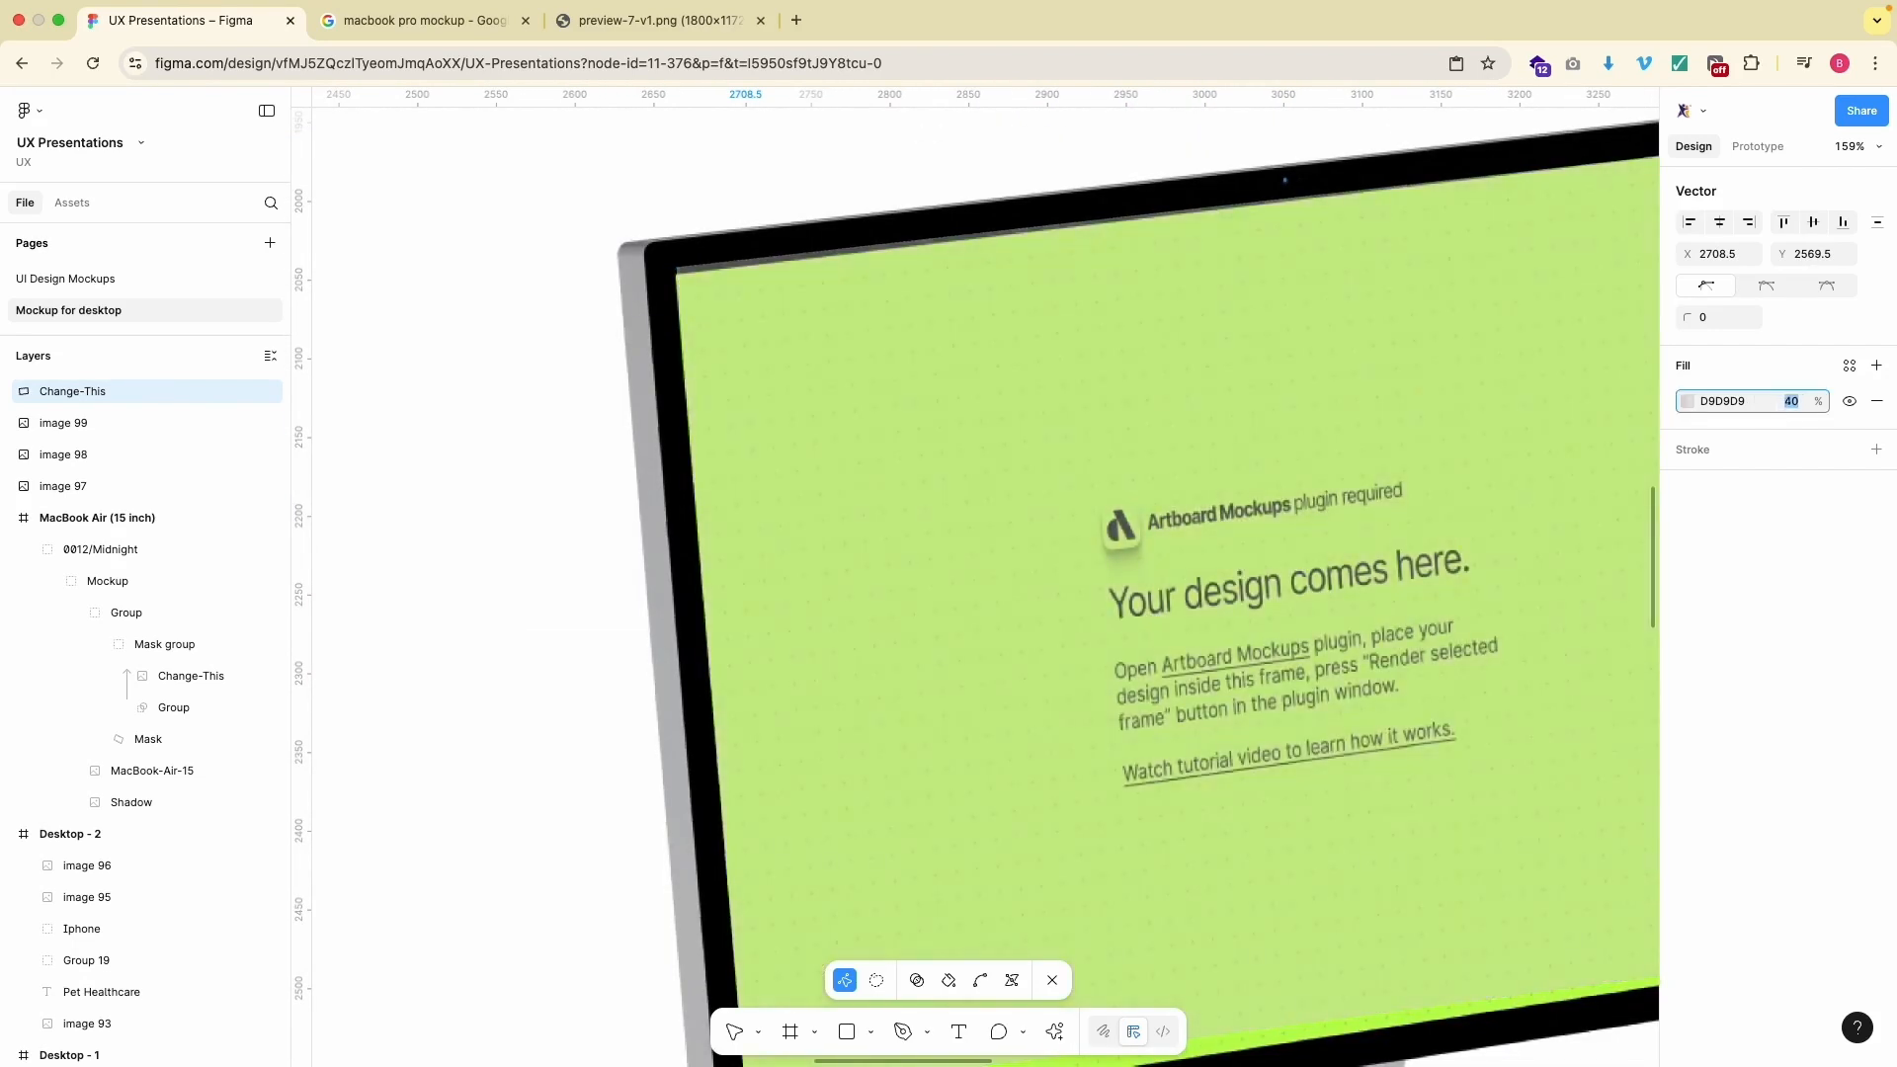
# - Refine the Change-This vector's two upper corner points so they sit exactly on the monitor's green screen corners
pyautogui.scroll(10, 932, 403)
pyautogui.hscroll(-6, 935, 405)
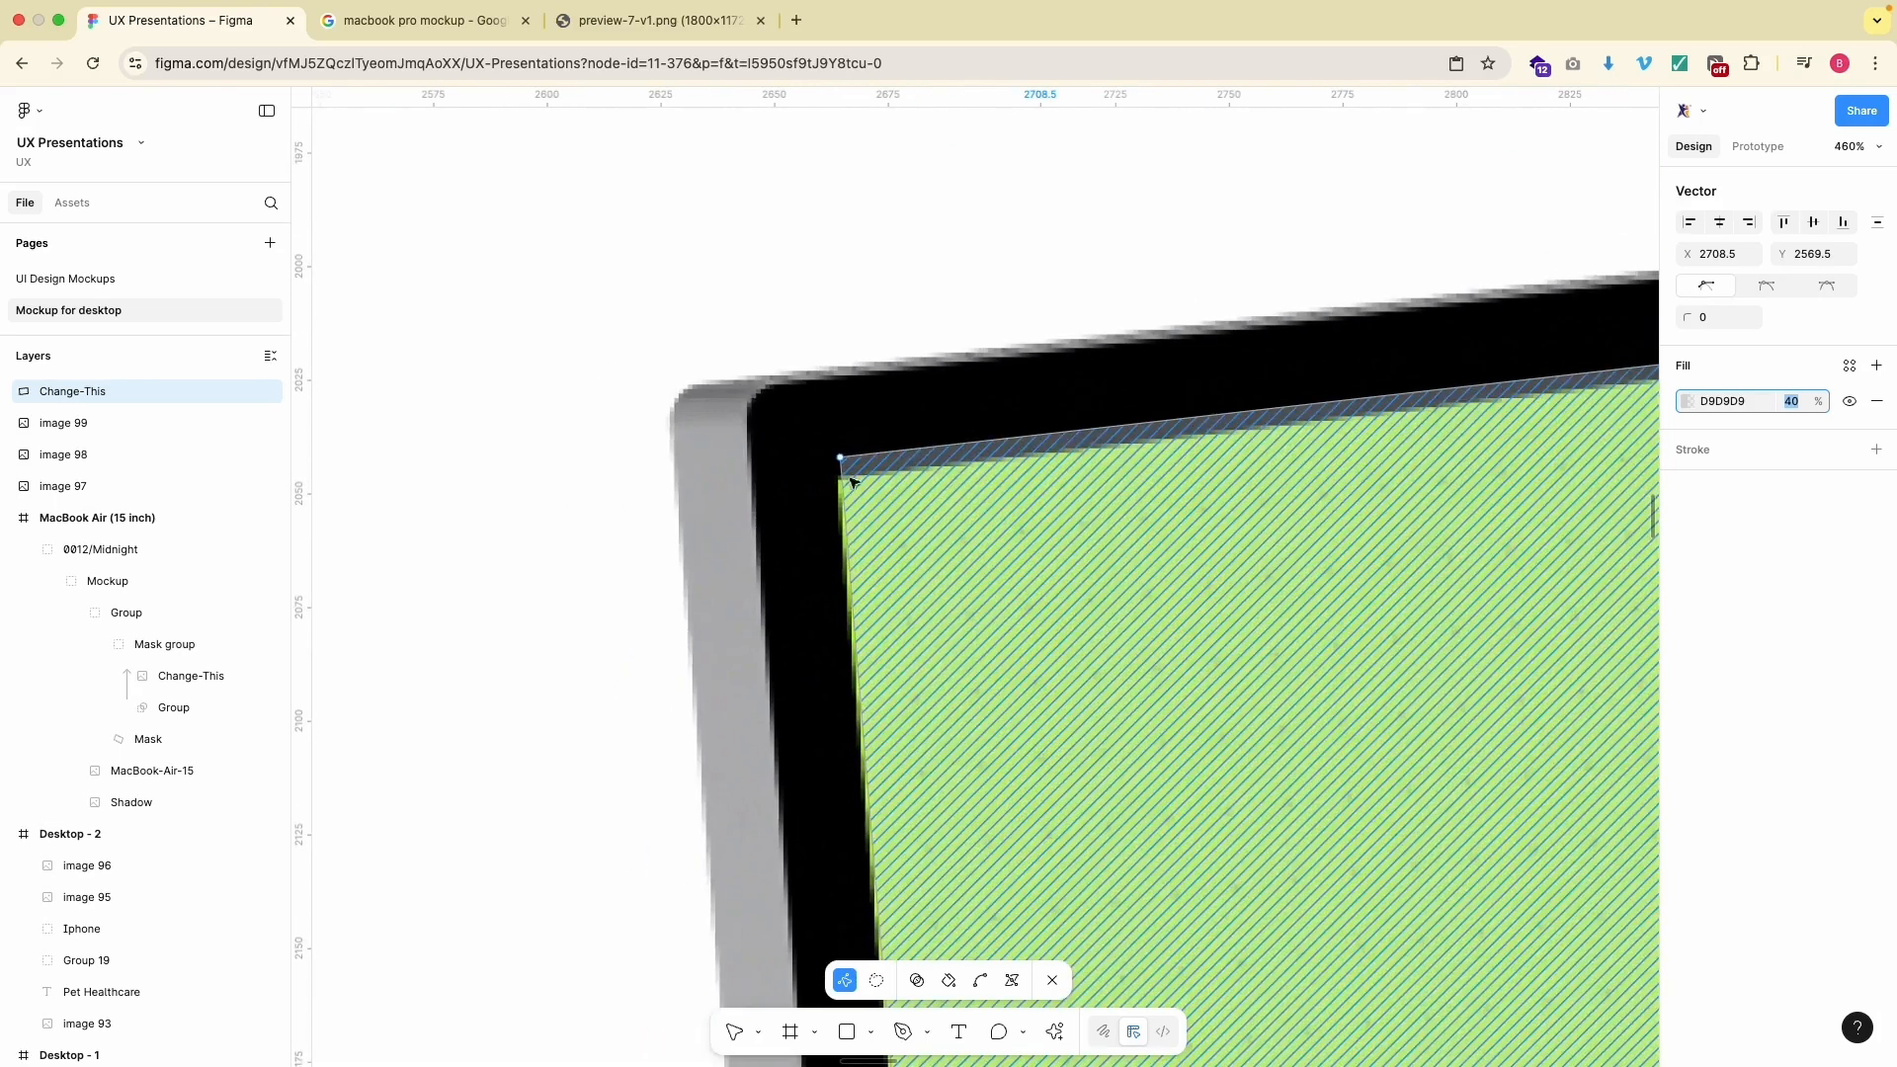
pyautogui.click(840, 461)
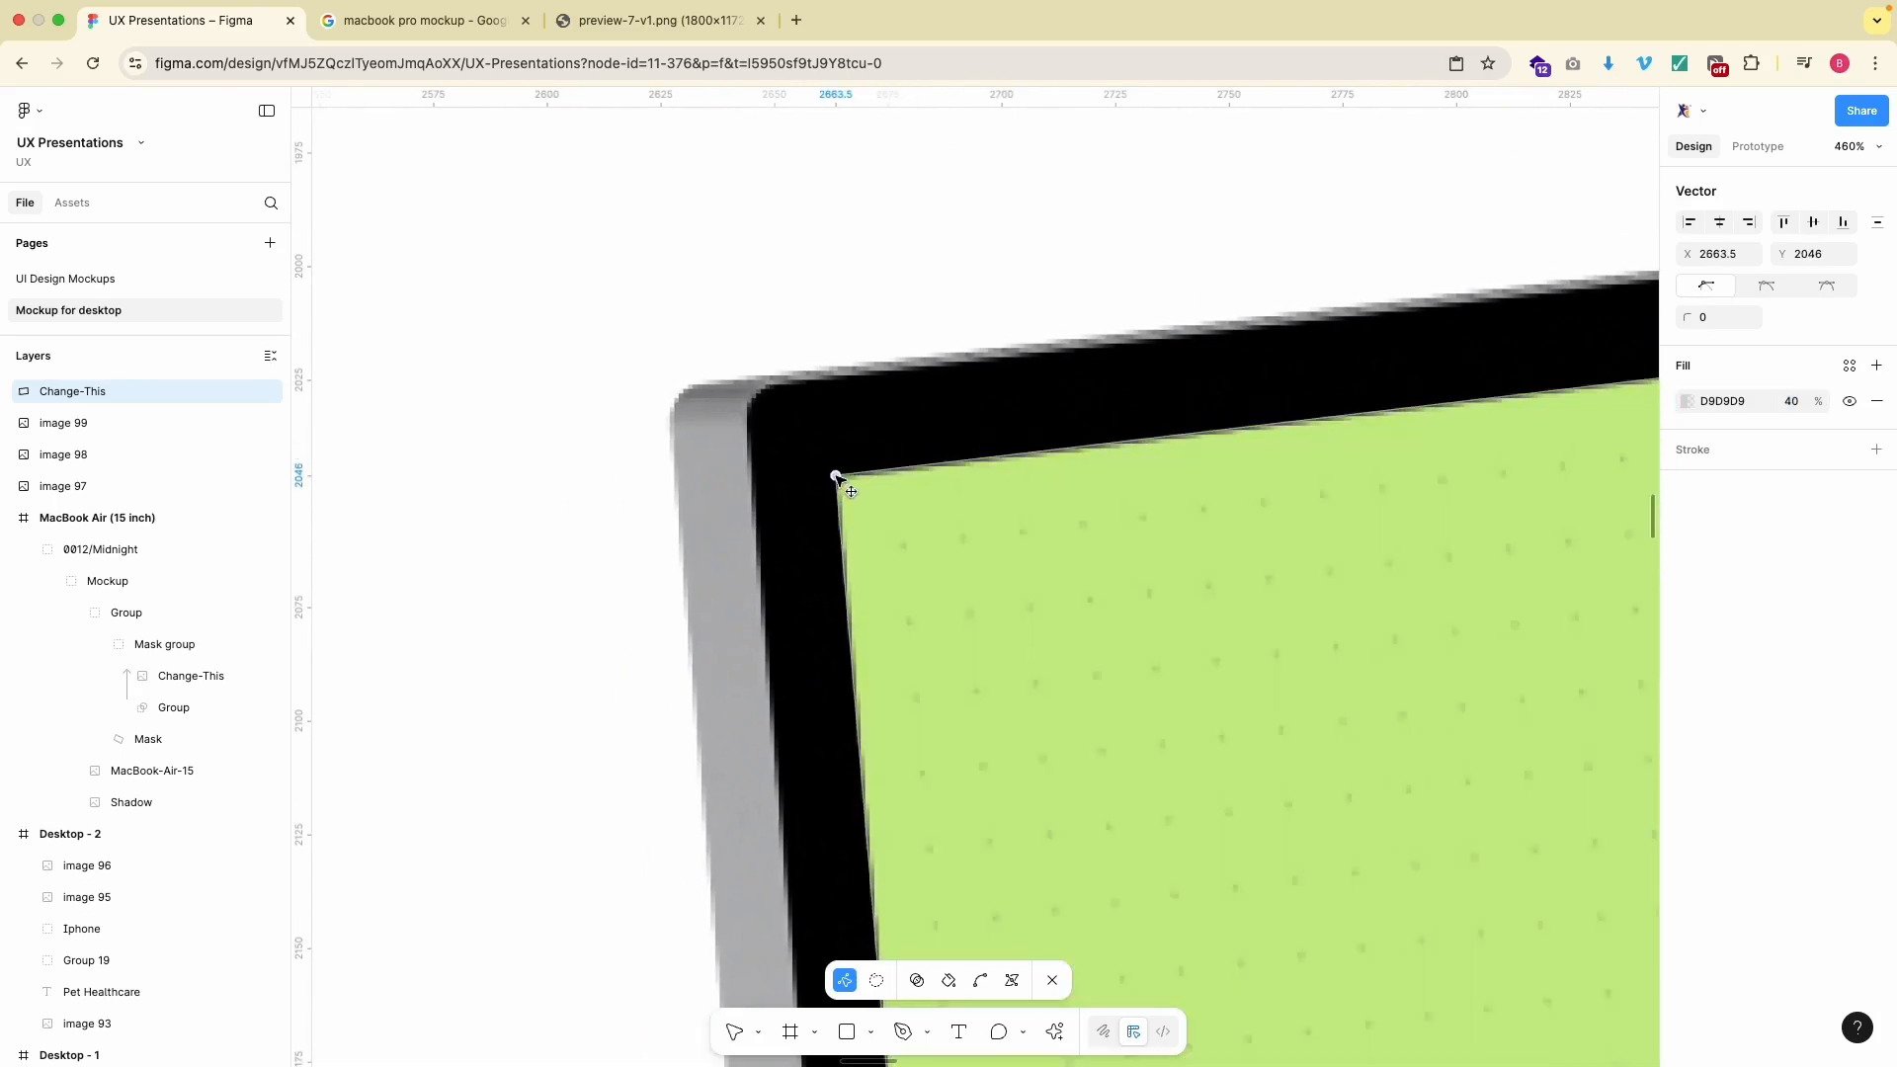
pyautogui.hscroll(5, 838, 479)
pyautogui.hscroll(15, 838, 481)
pyautogui.scroll(3, 838, 481)
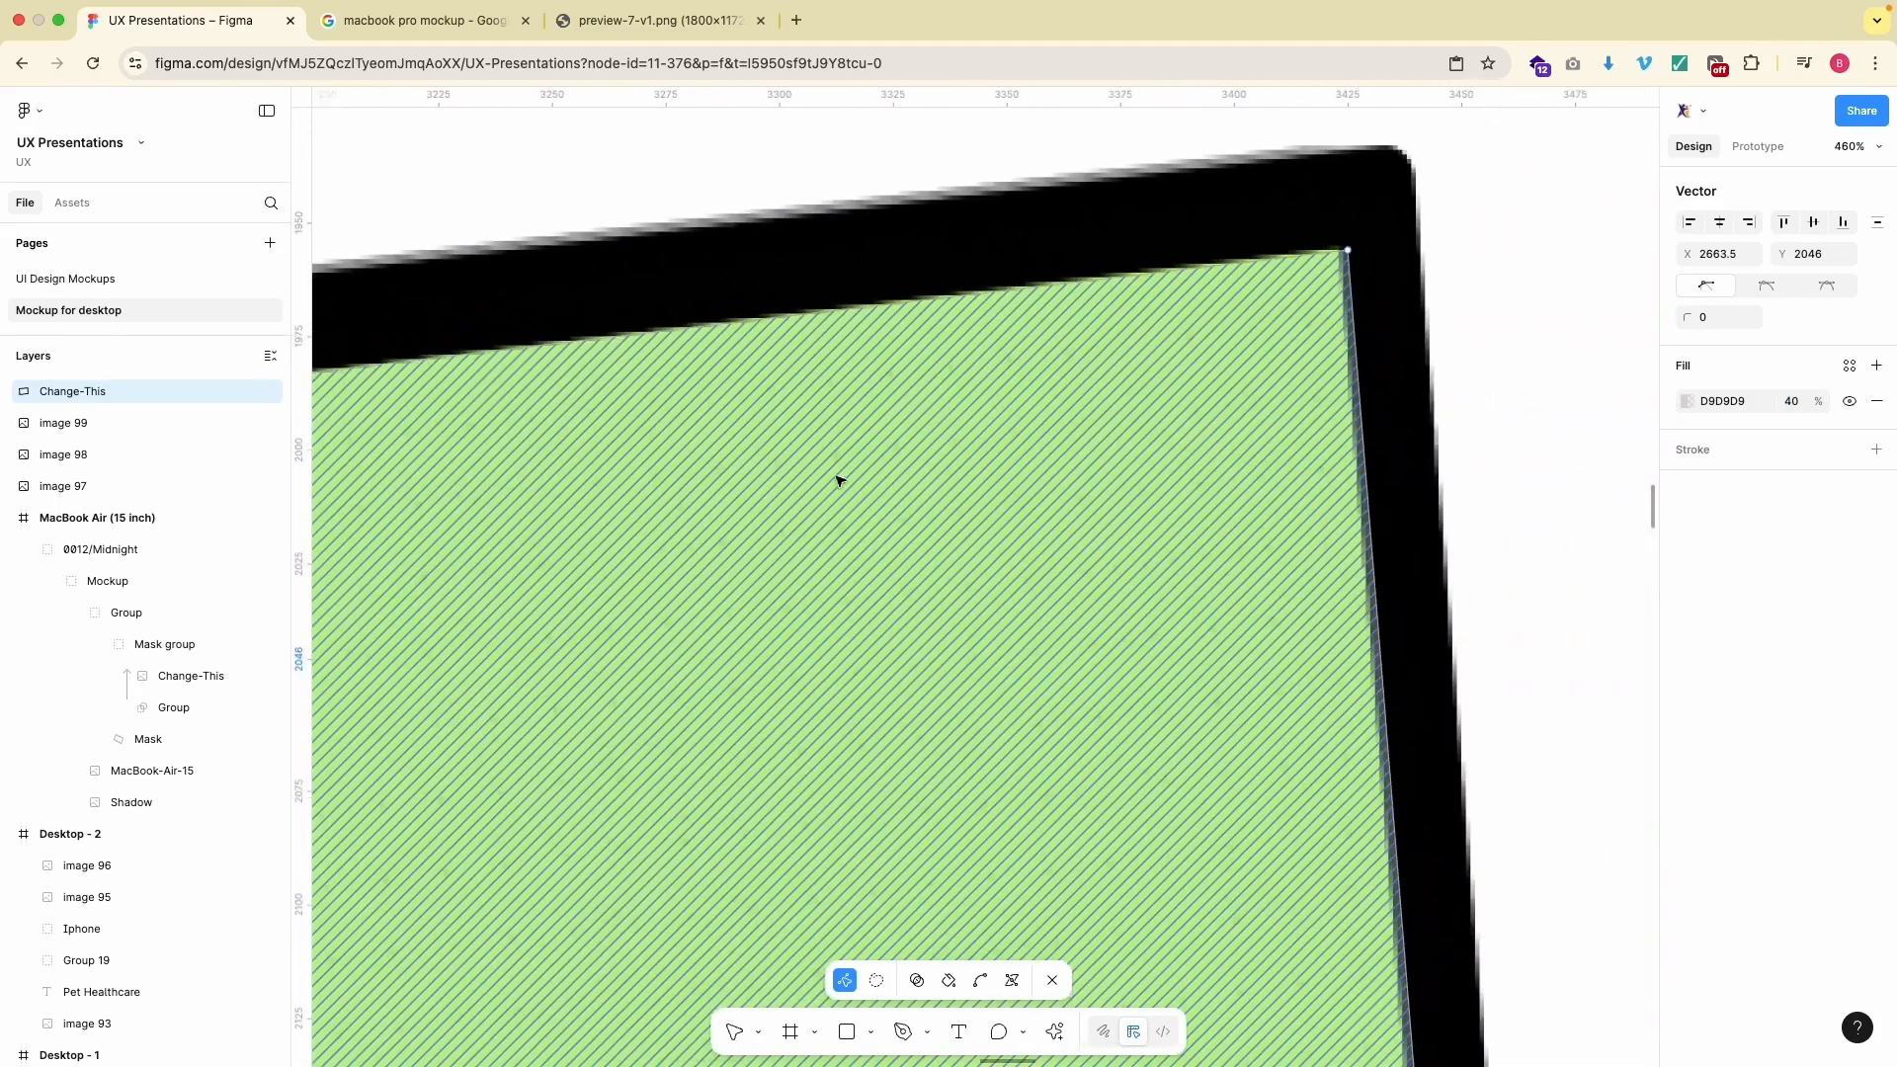
pyautogui.click(1339, 254)
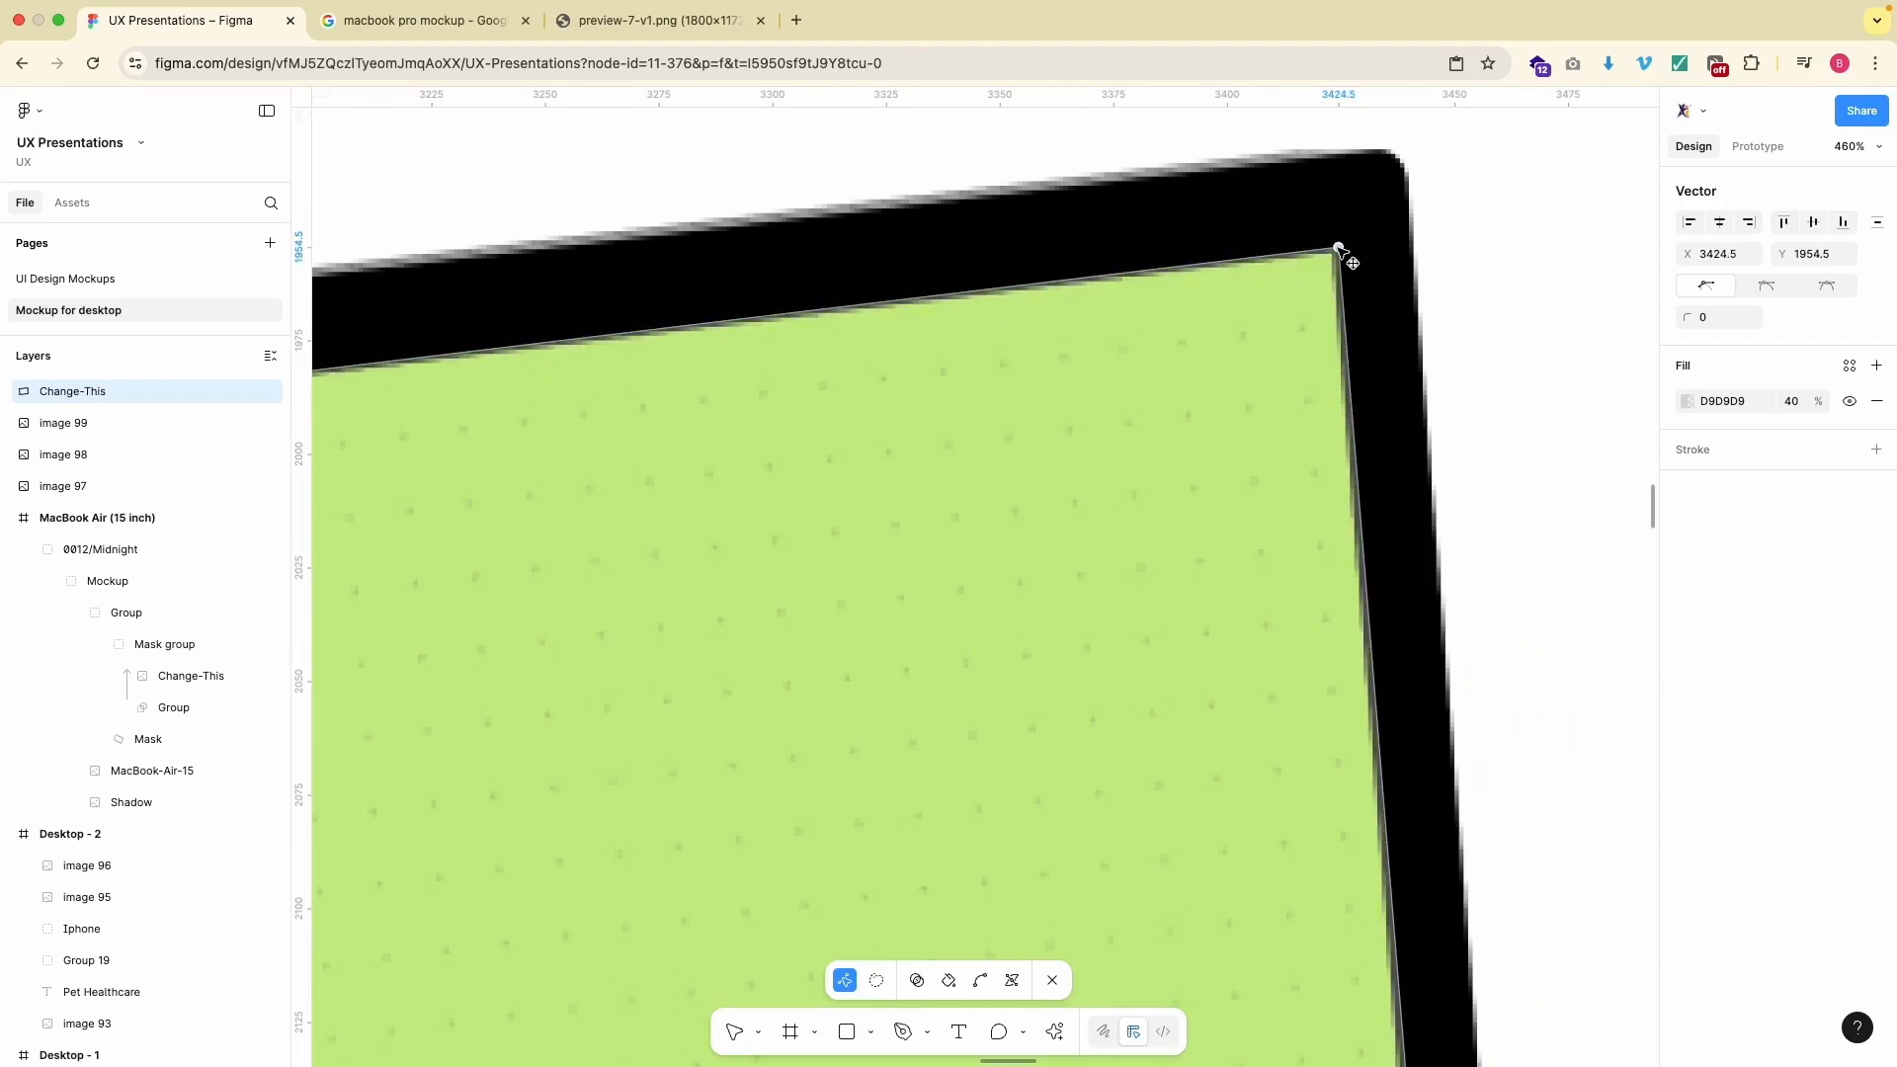
# - Move the Change-This vector's two lower corner points exactly onto the bottom corners of the monitor's green screen
pyautogui.scroll(-20, 1350, 265)
pyautogui.click(1377, 545)
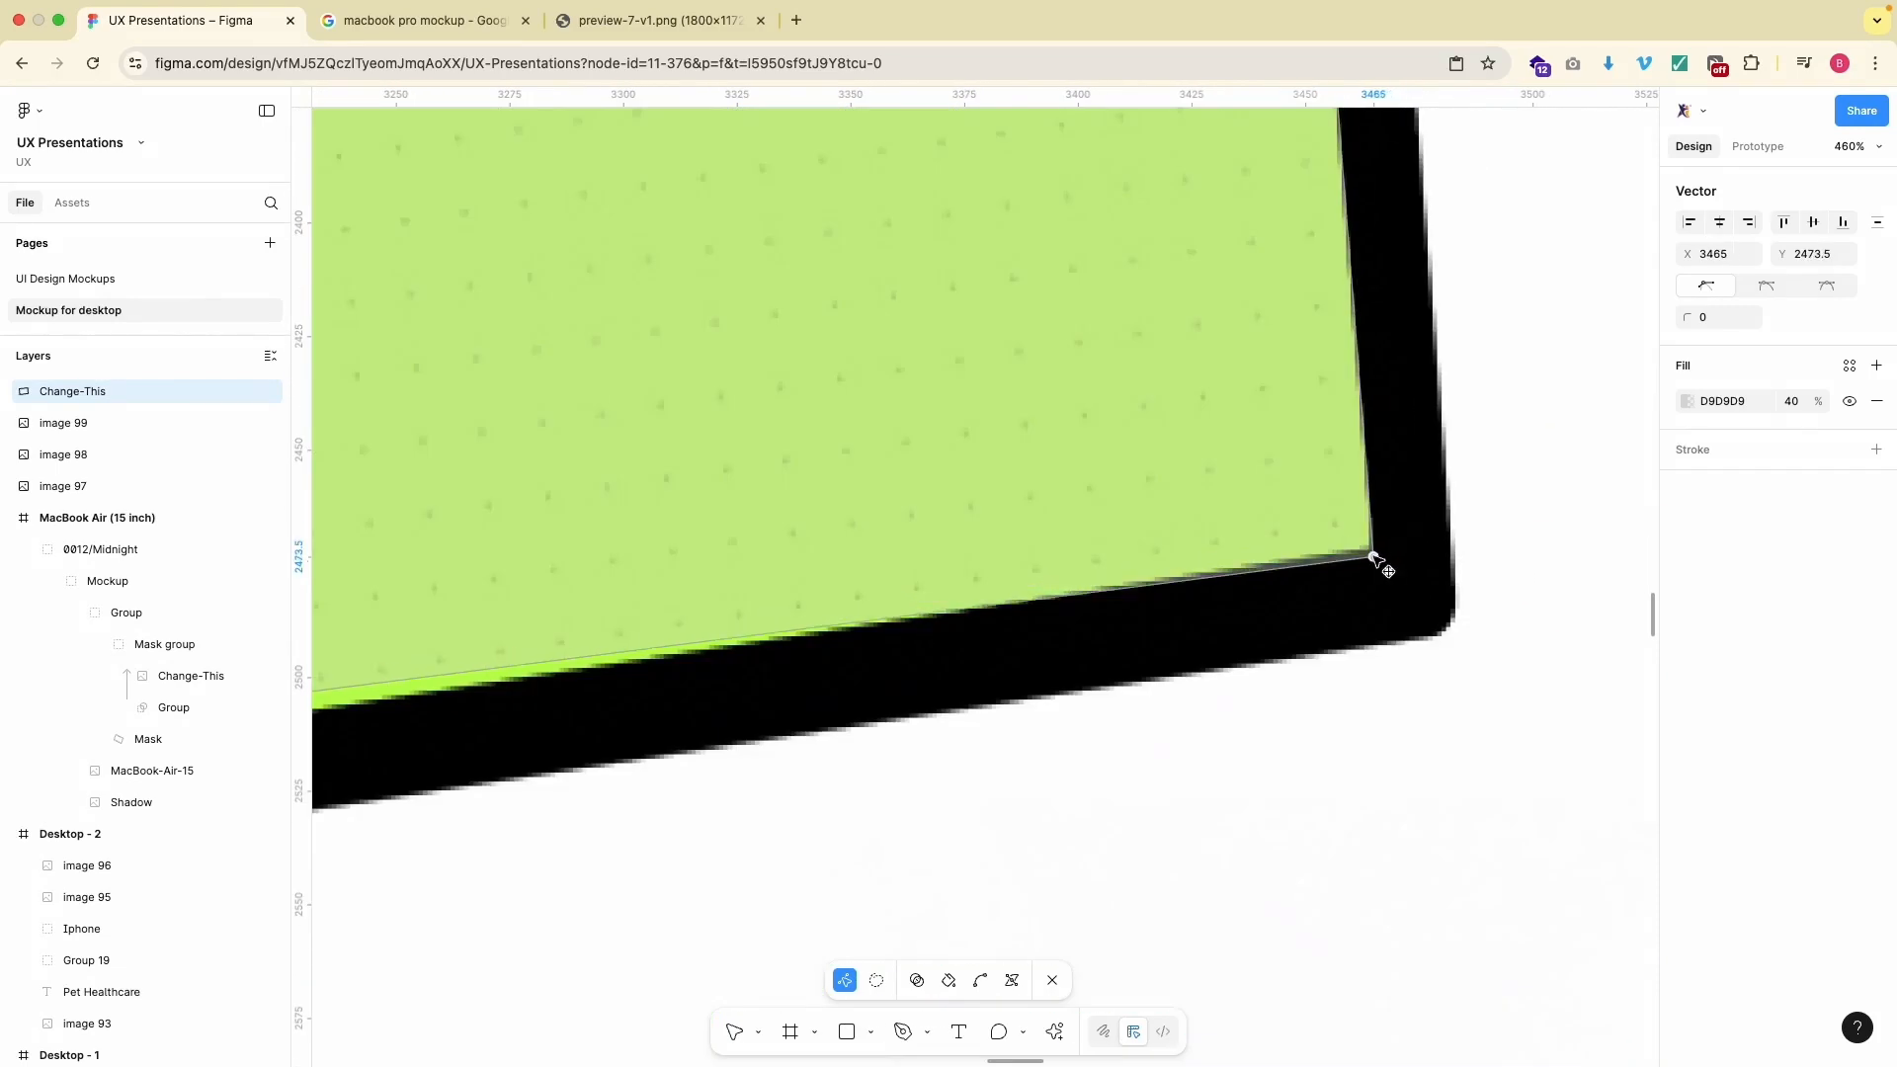
pyautogui.hscroll(-10, 1378, 553)
pyautogui.hscroll(-10, 1378, 556)
pyautogui.scroll(-4, 1378, 556)
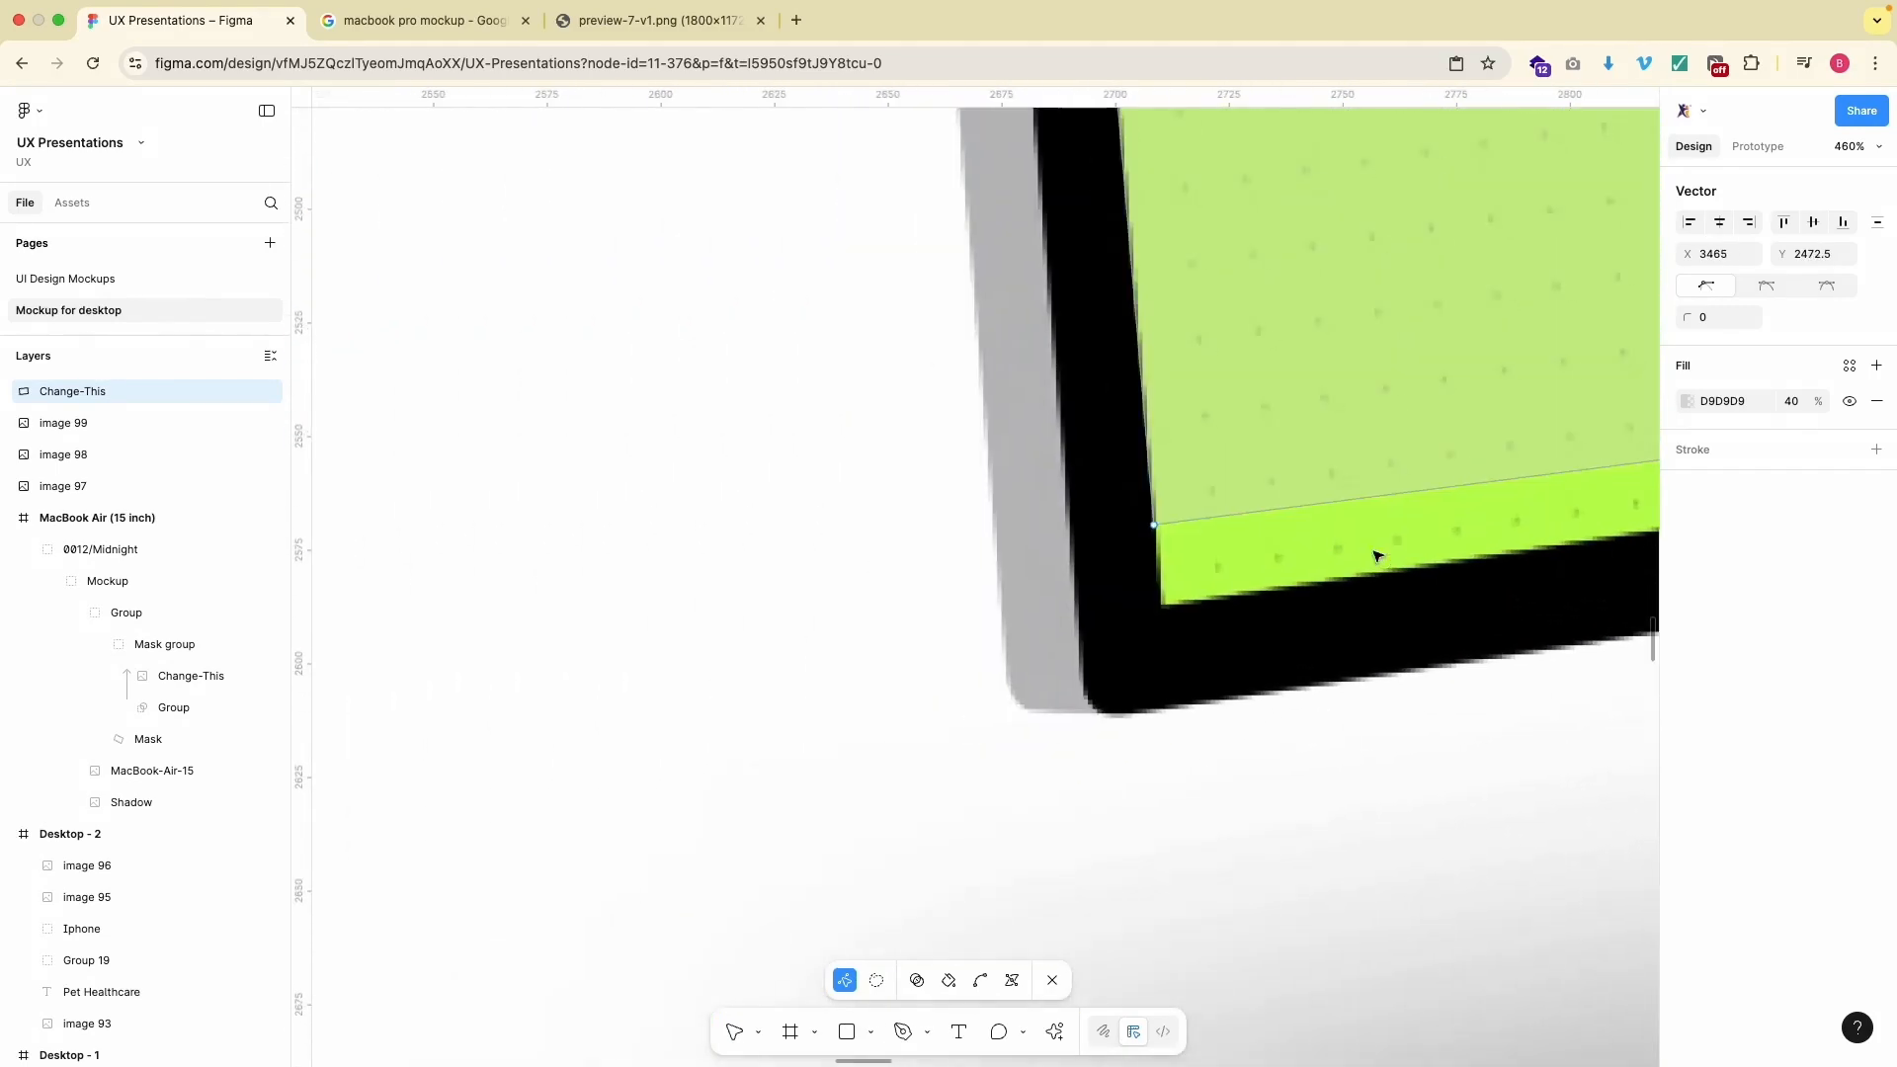
pyautogui.click(1155, 524)
# - Set the Change-This fill opacity to 100% and finish editing the vector
pyautogui.scroll(-10, 1155, 524)
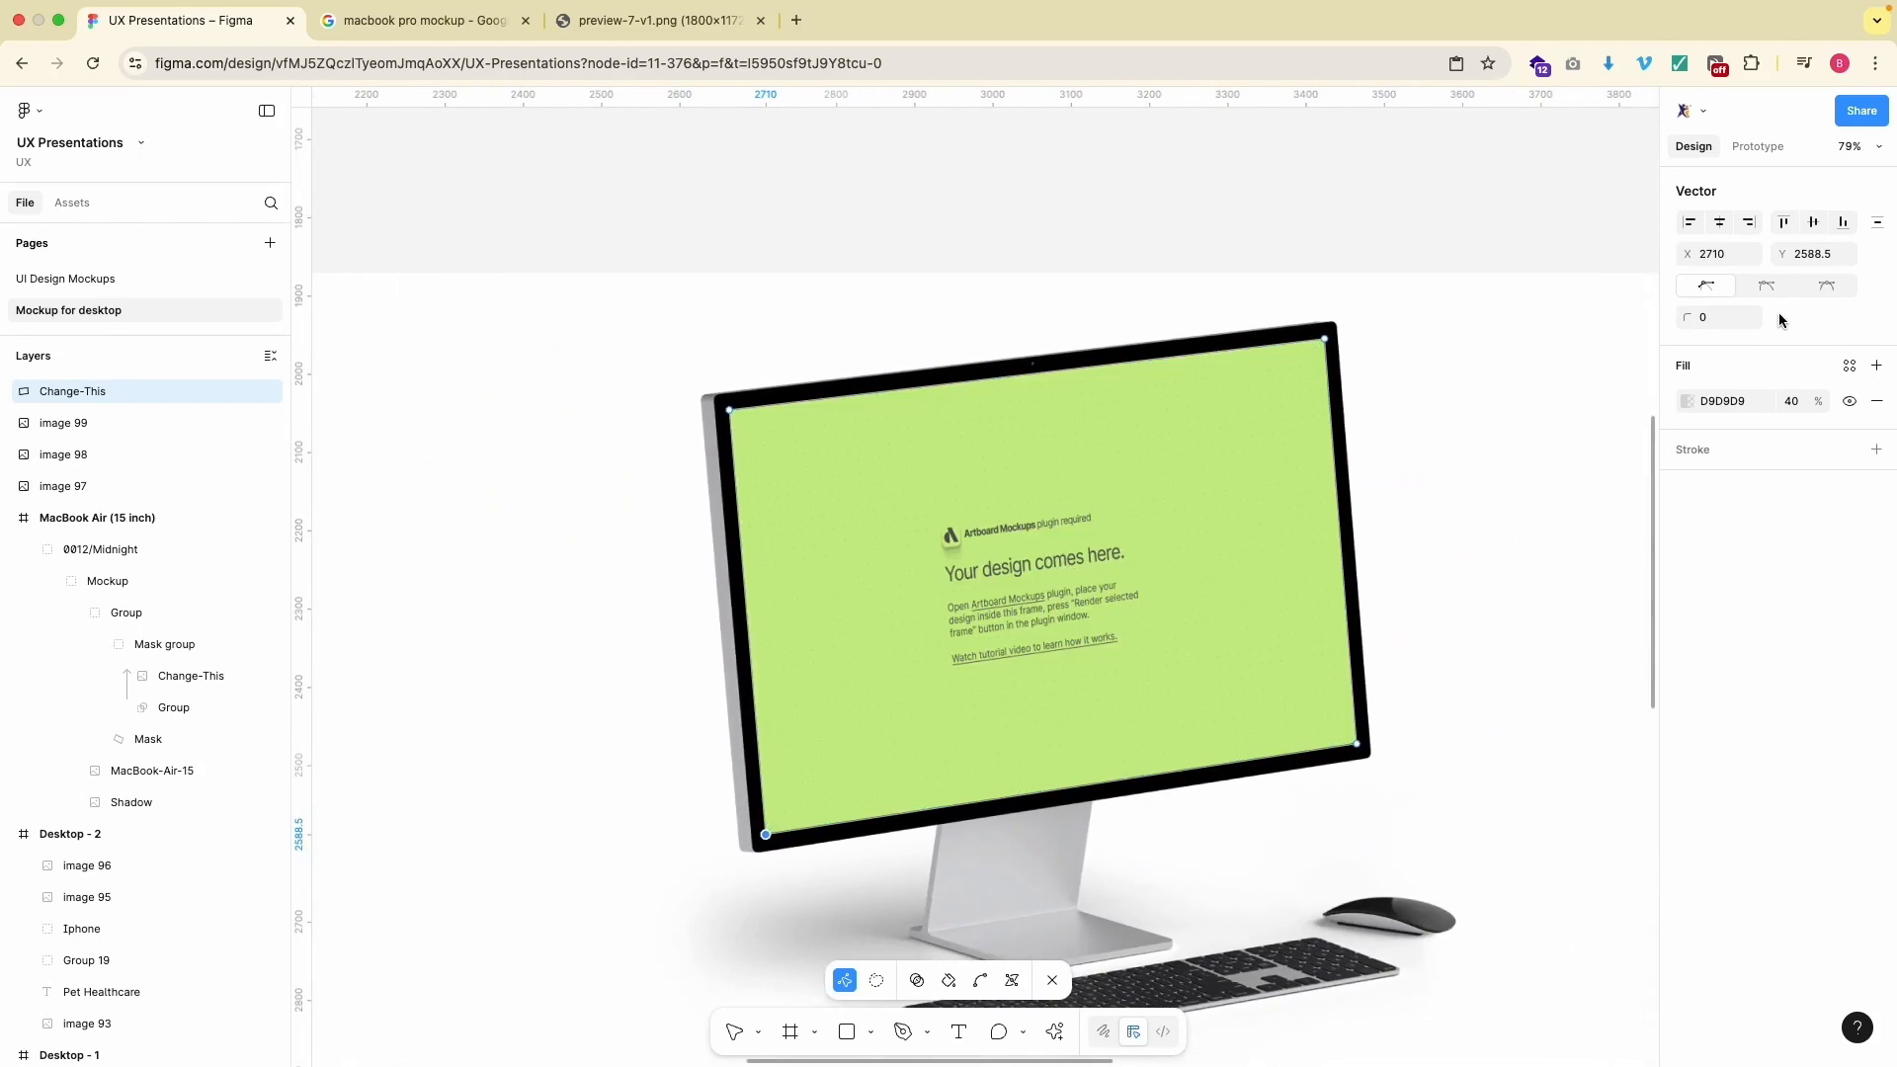
pyautogui.write('100')
pyautogui.press('Return')
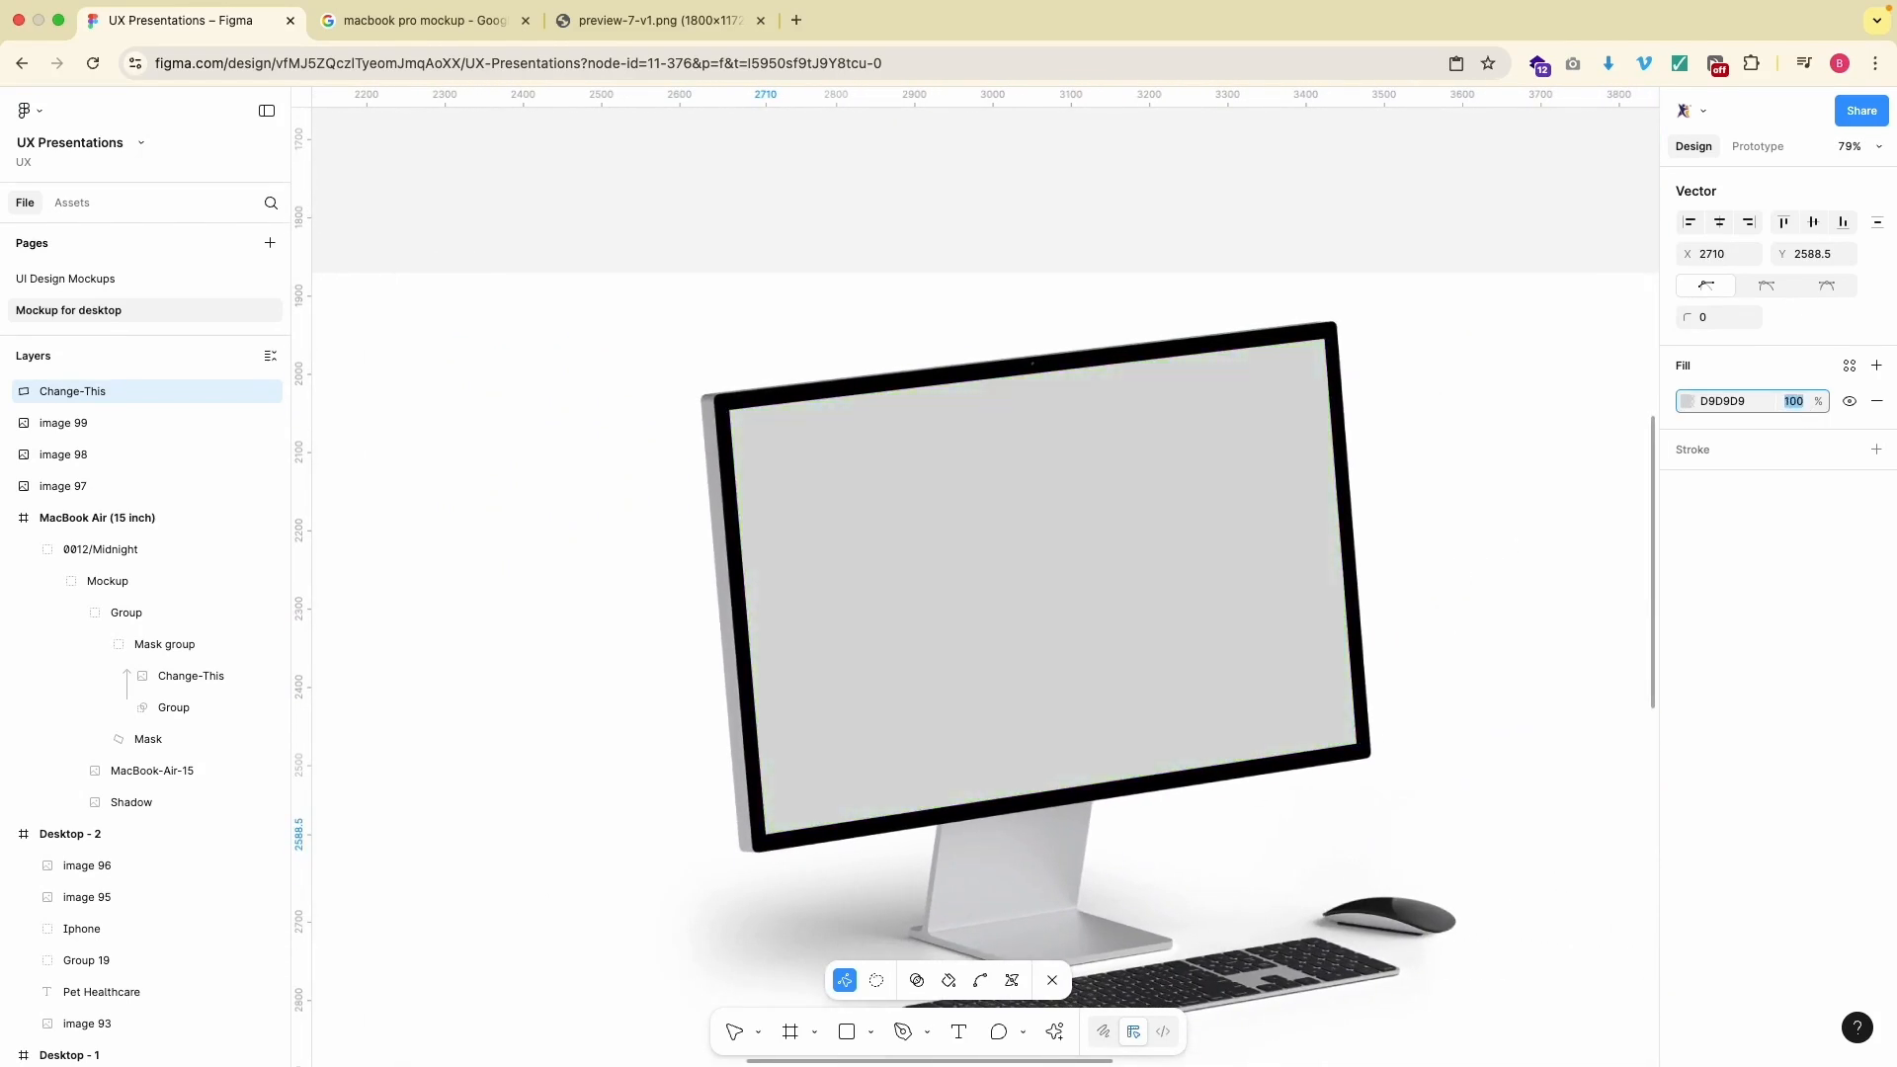
pyautogui.click(1721, 318)
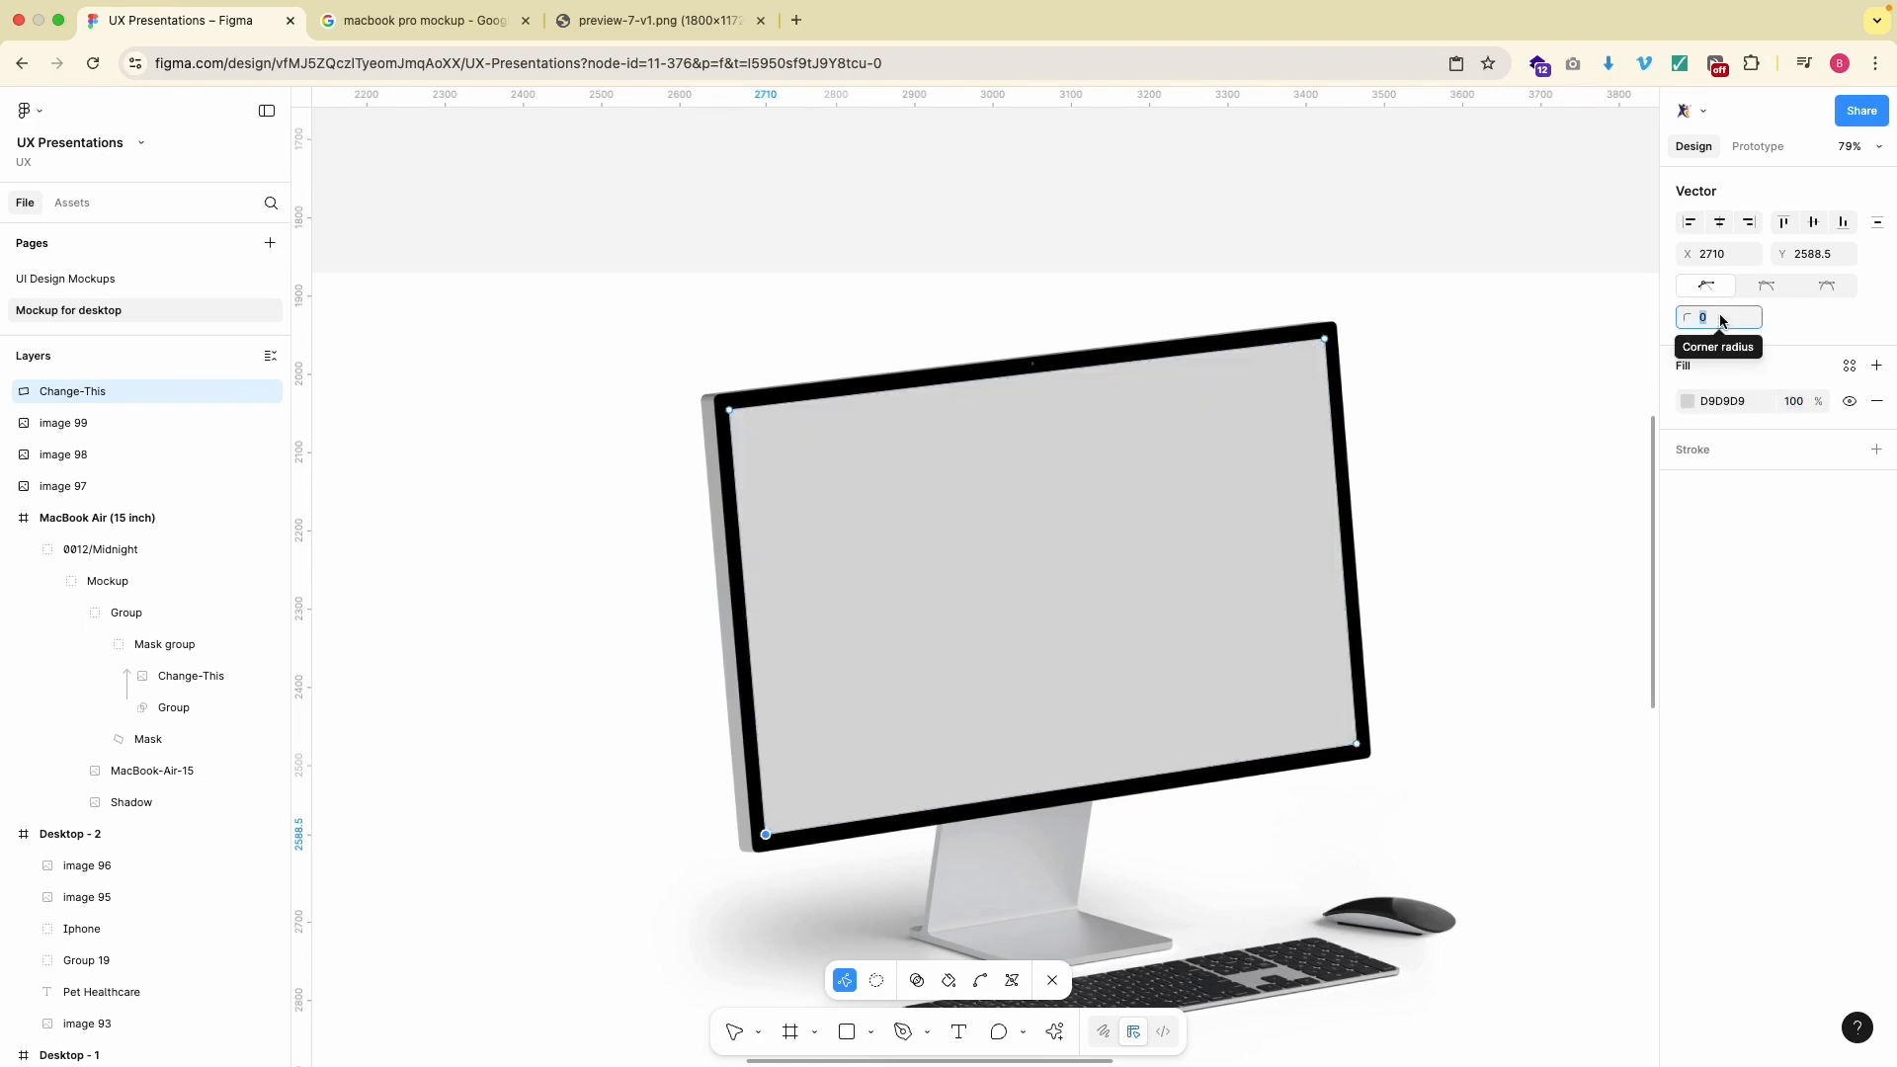
pyautogui.press('Escape')
pyautogui.press('Escape')
# - Duplicate the Change-This shape onto the empty canvas below the monitor image
pyautogui.scroll(-5, 1420, 260)
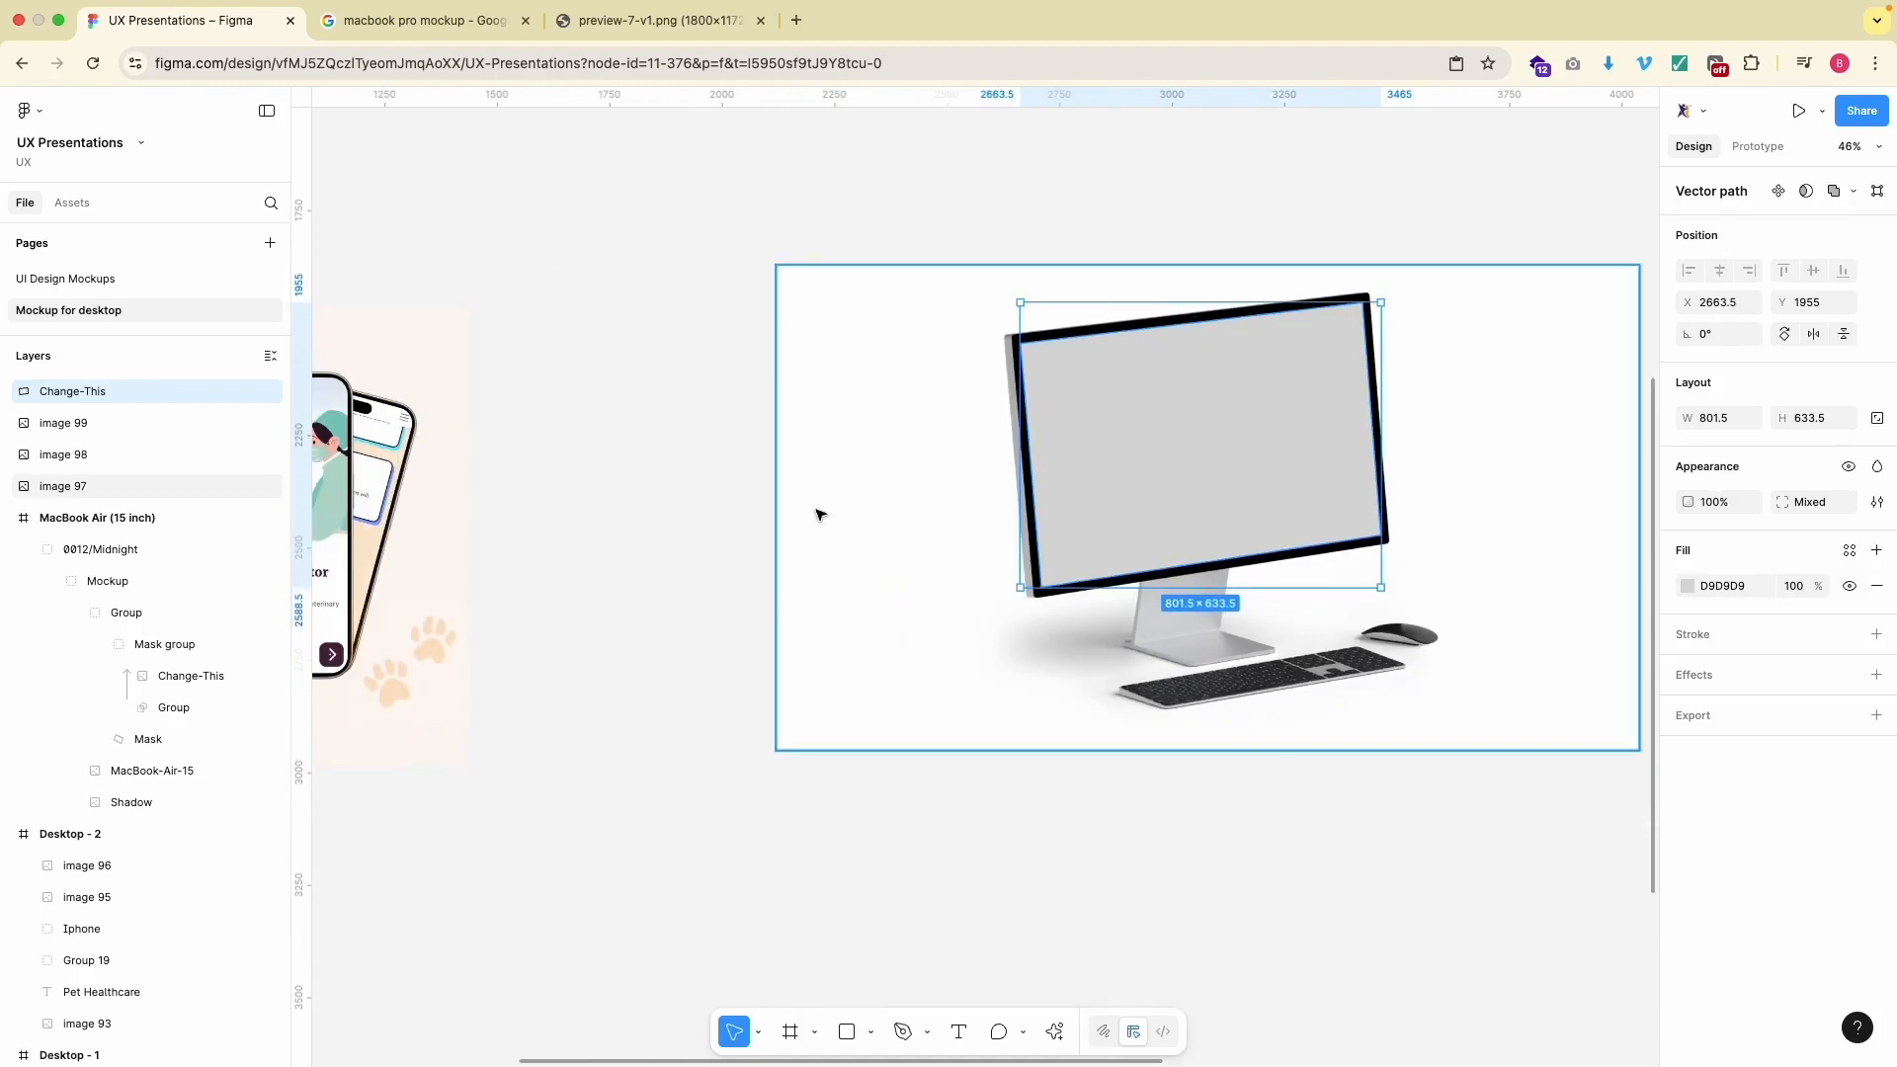
pyautogui.scroll(-3, 816, 514)
pyautogui.moveTo(1067, 555); pyautogui.dragTo(1119, 946)
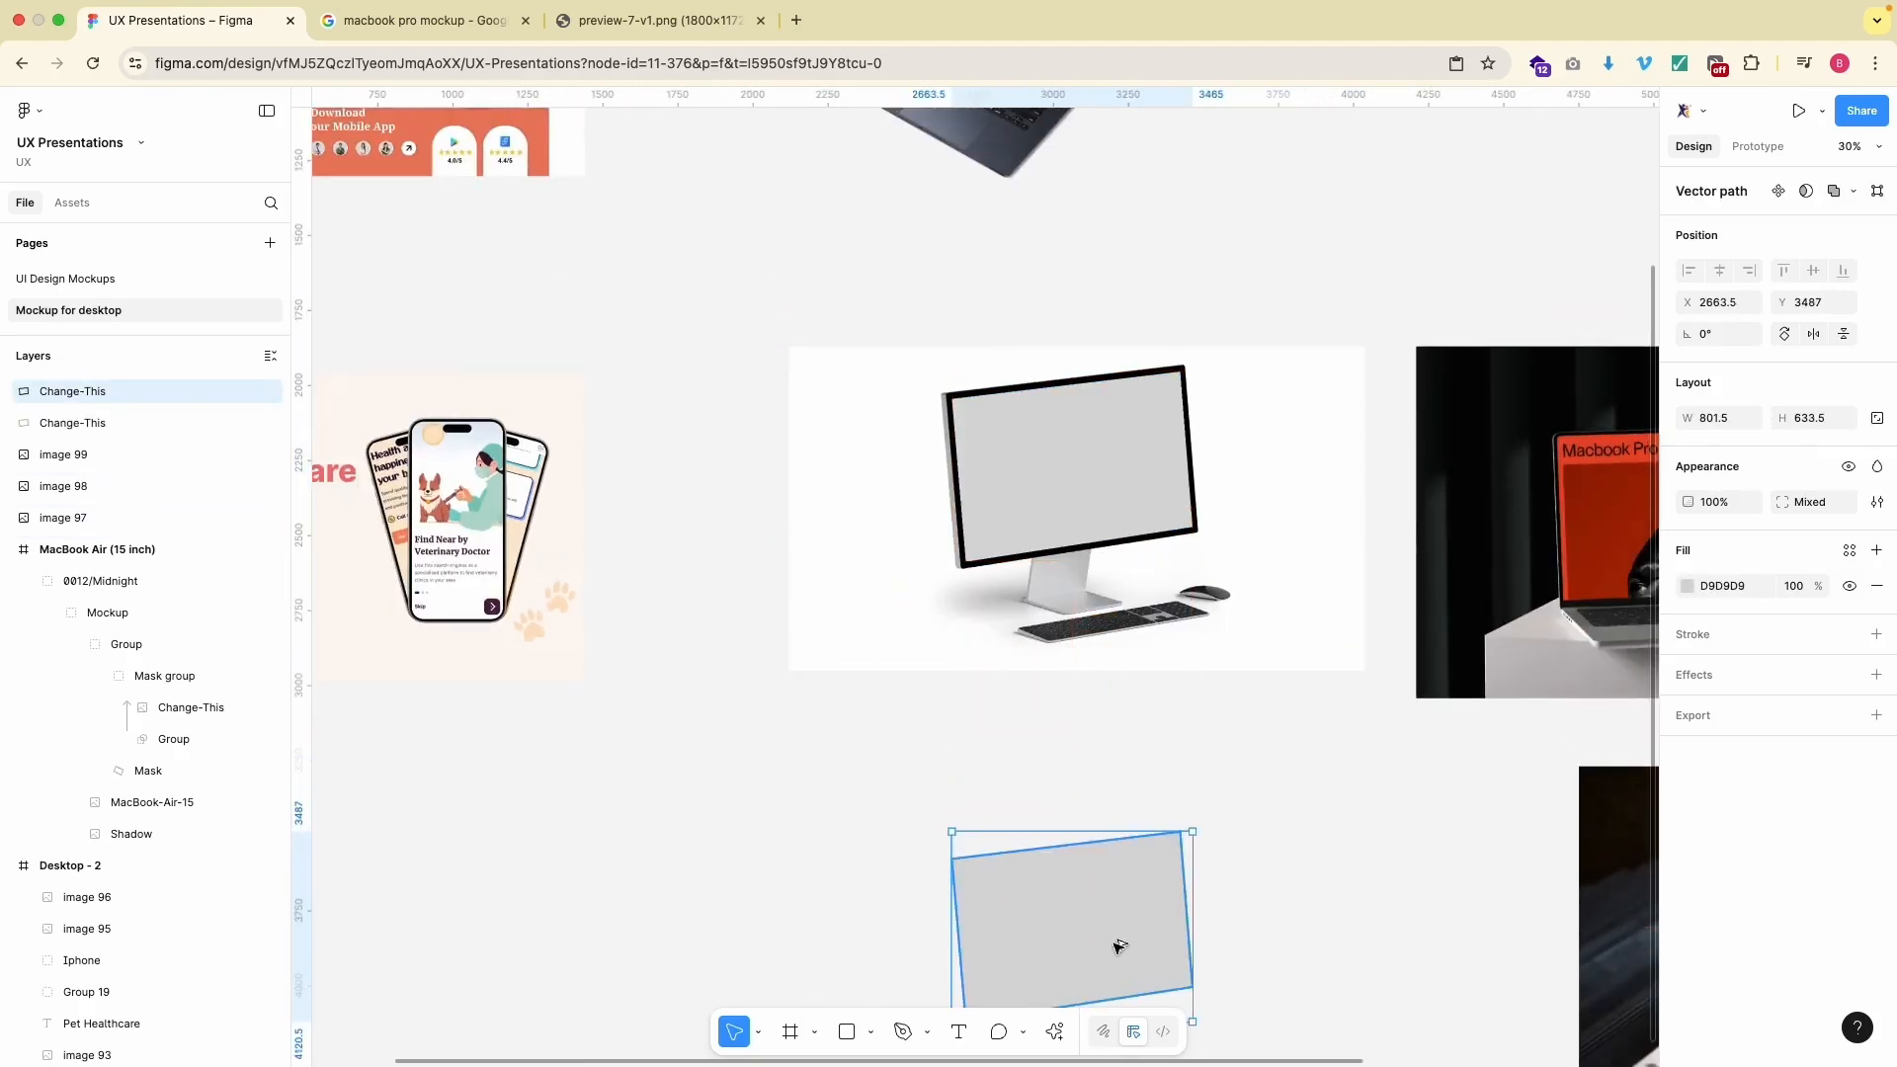
# - Select the Change-This shape on the monitor and open the Distort tool of the Mockup Plugin
pyautogui.click(1066, 497)
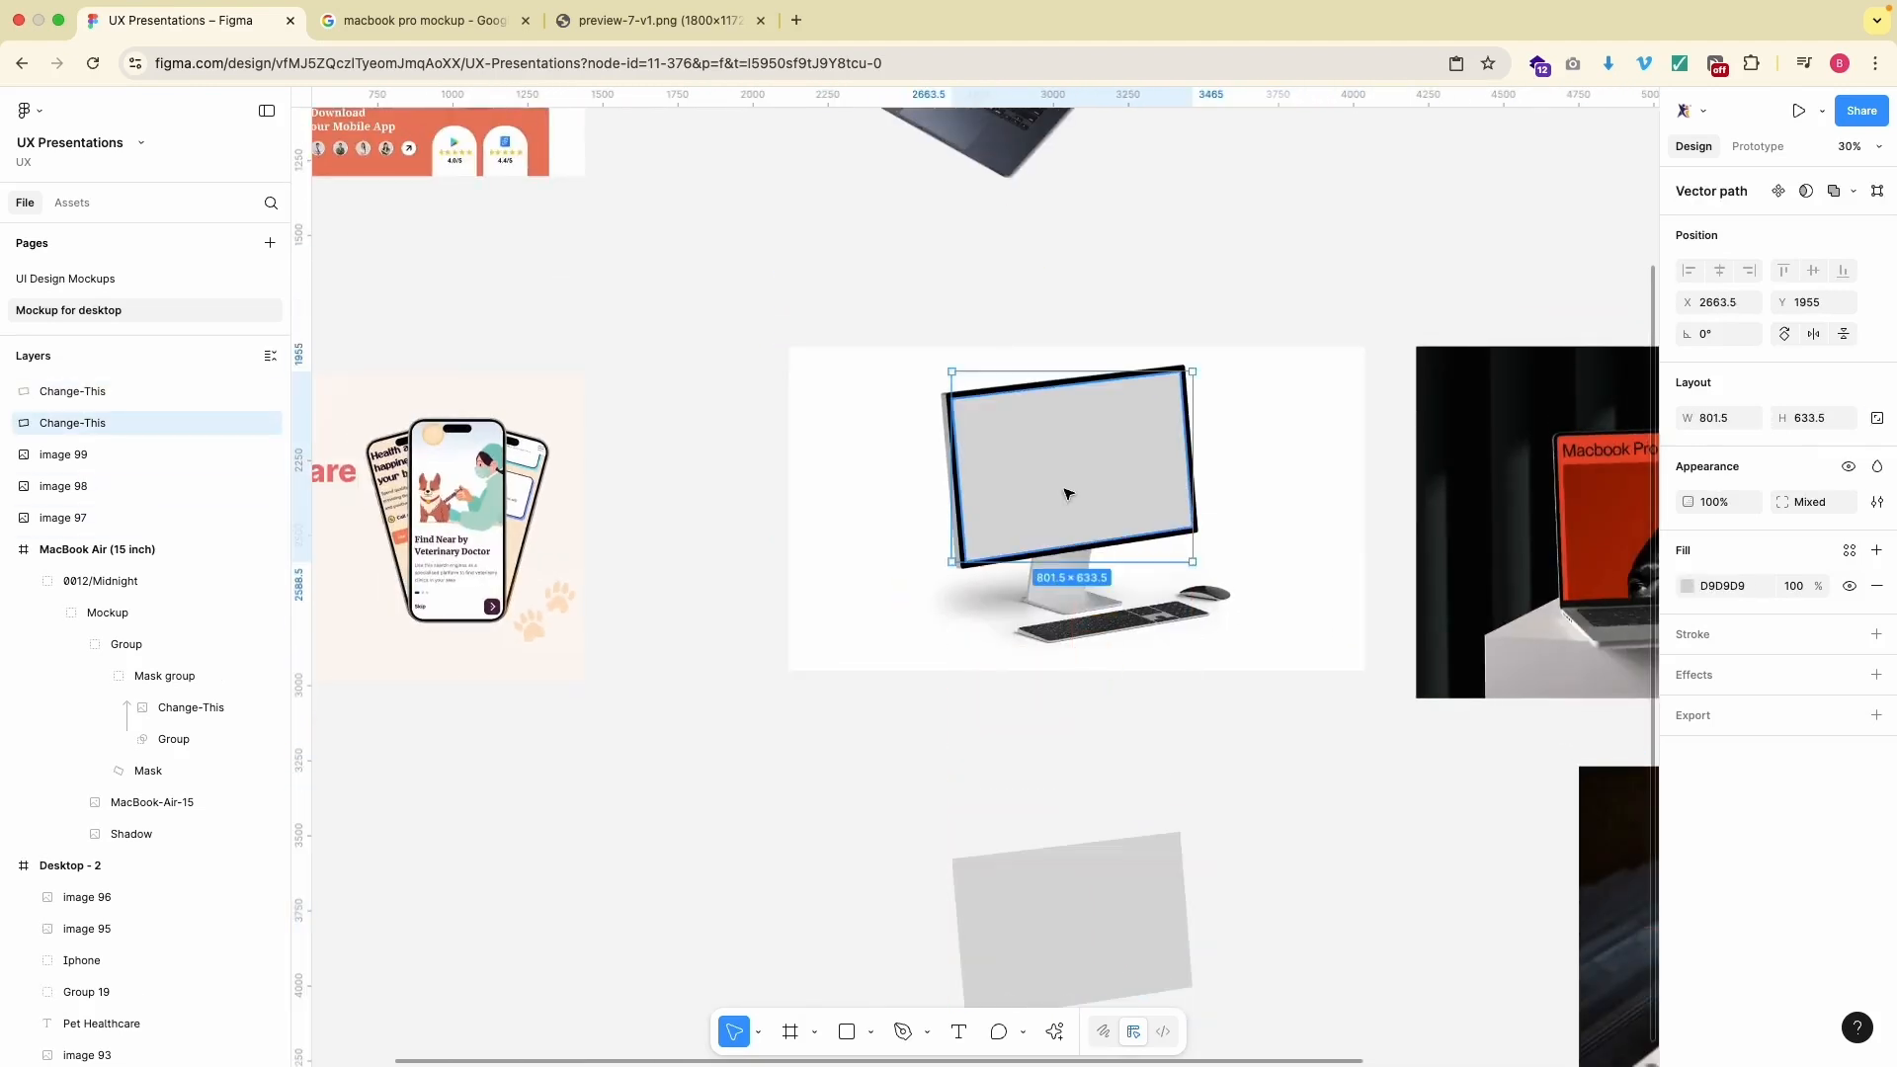
pyautogui.click(1054, 1033)
pyautogui.click(825, 759)
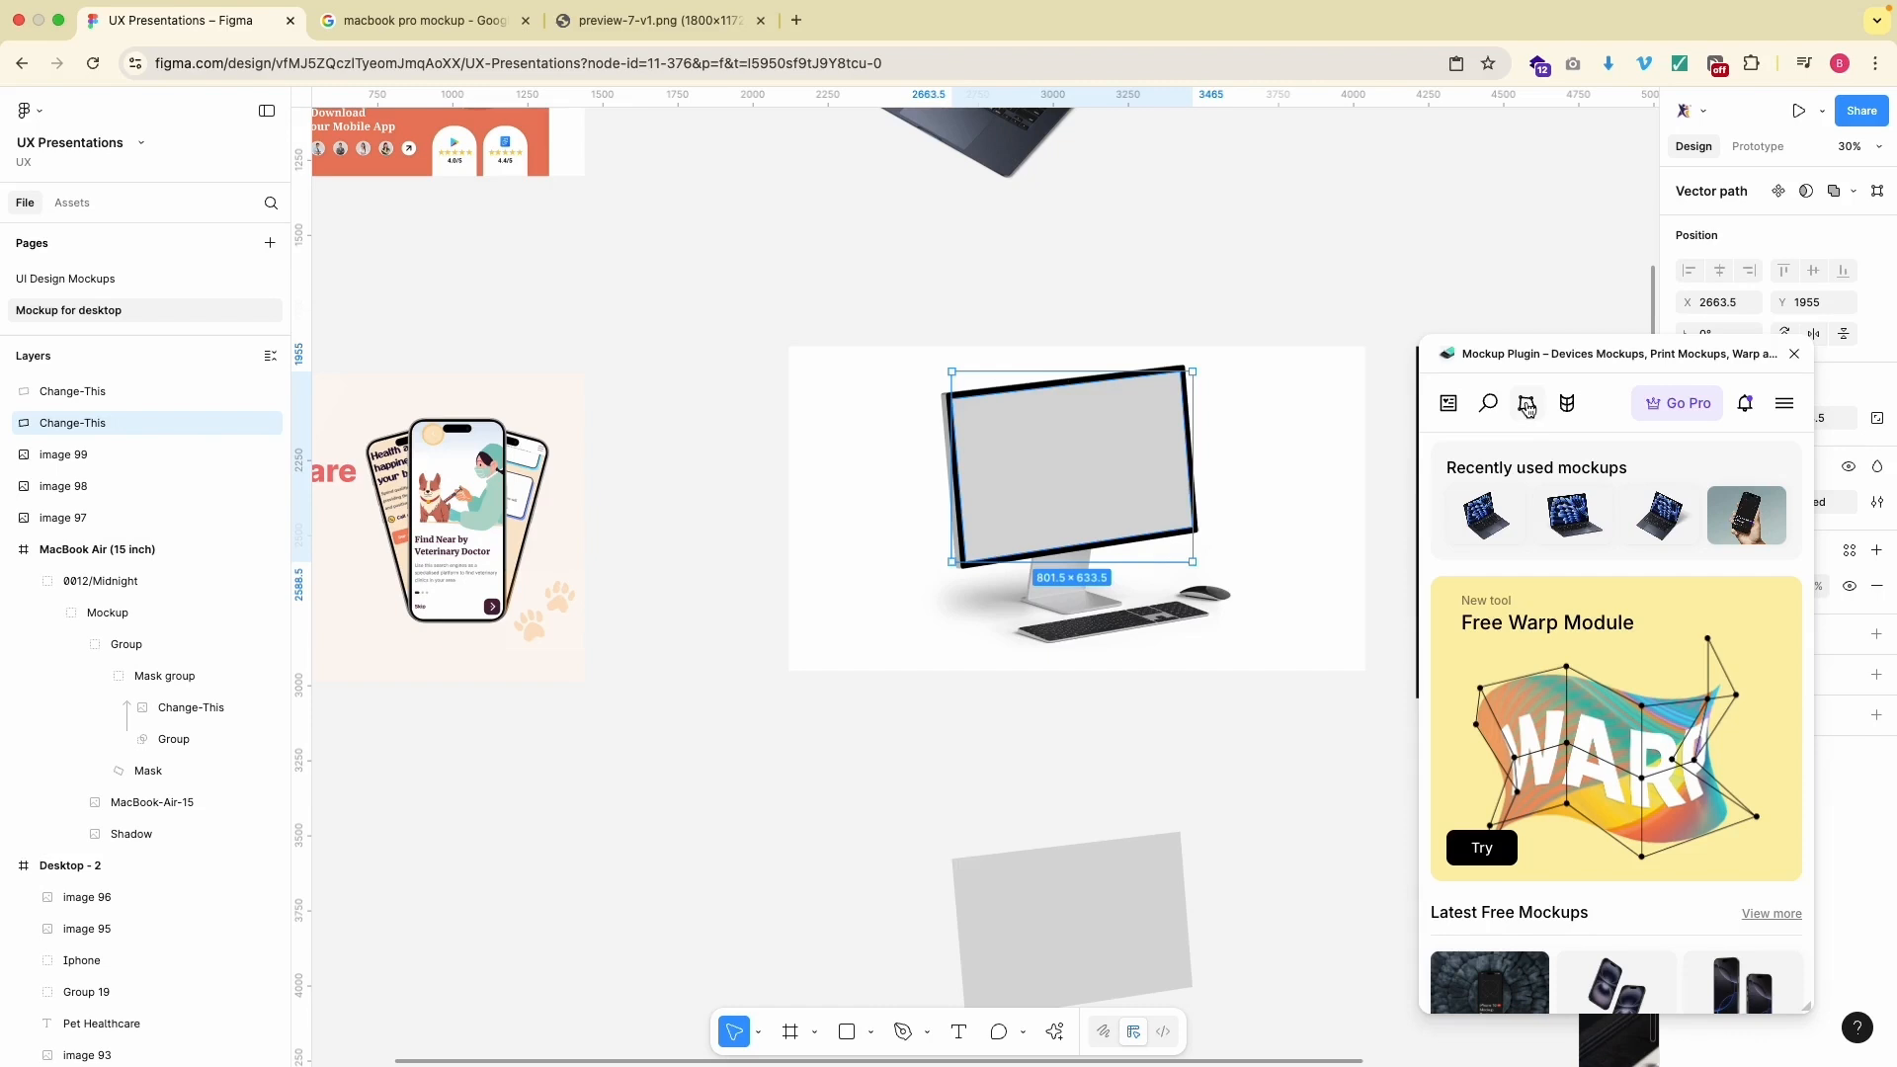
pyautogui.click(1526, 405)
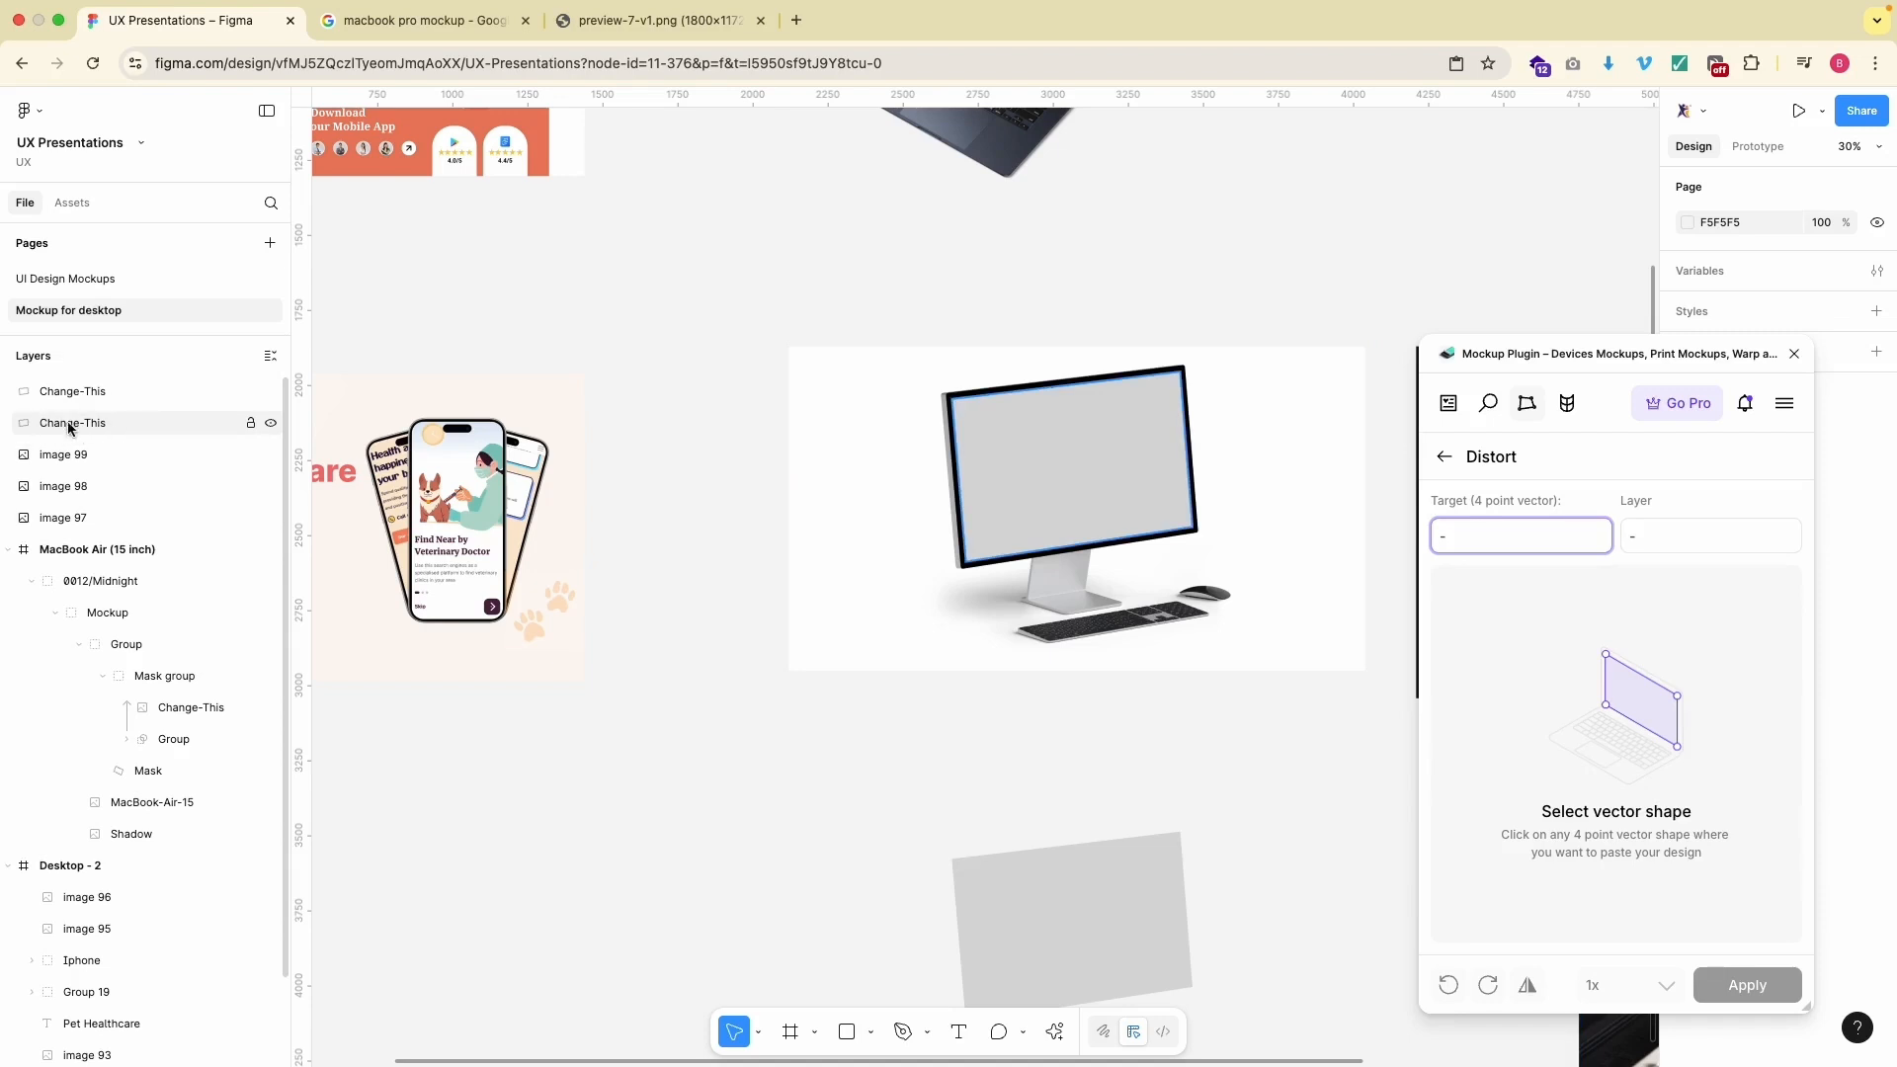
# - Distort the Desktop - 2 frame onto the monitor's Change-This shape at 1x and check the resulting mockup
pyautogui.click(1052, 481)
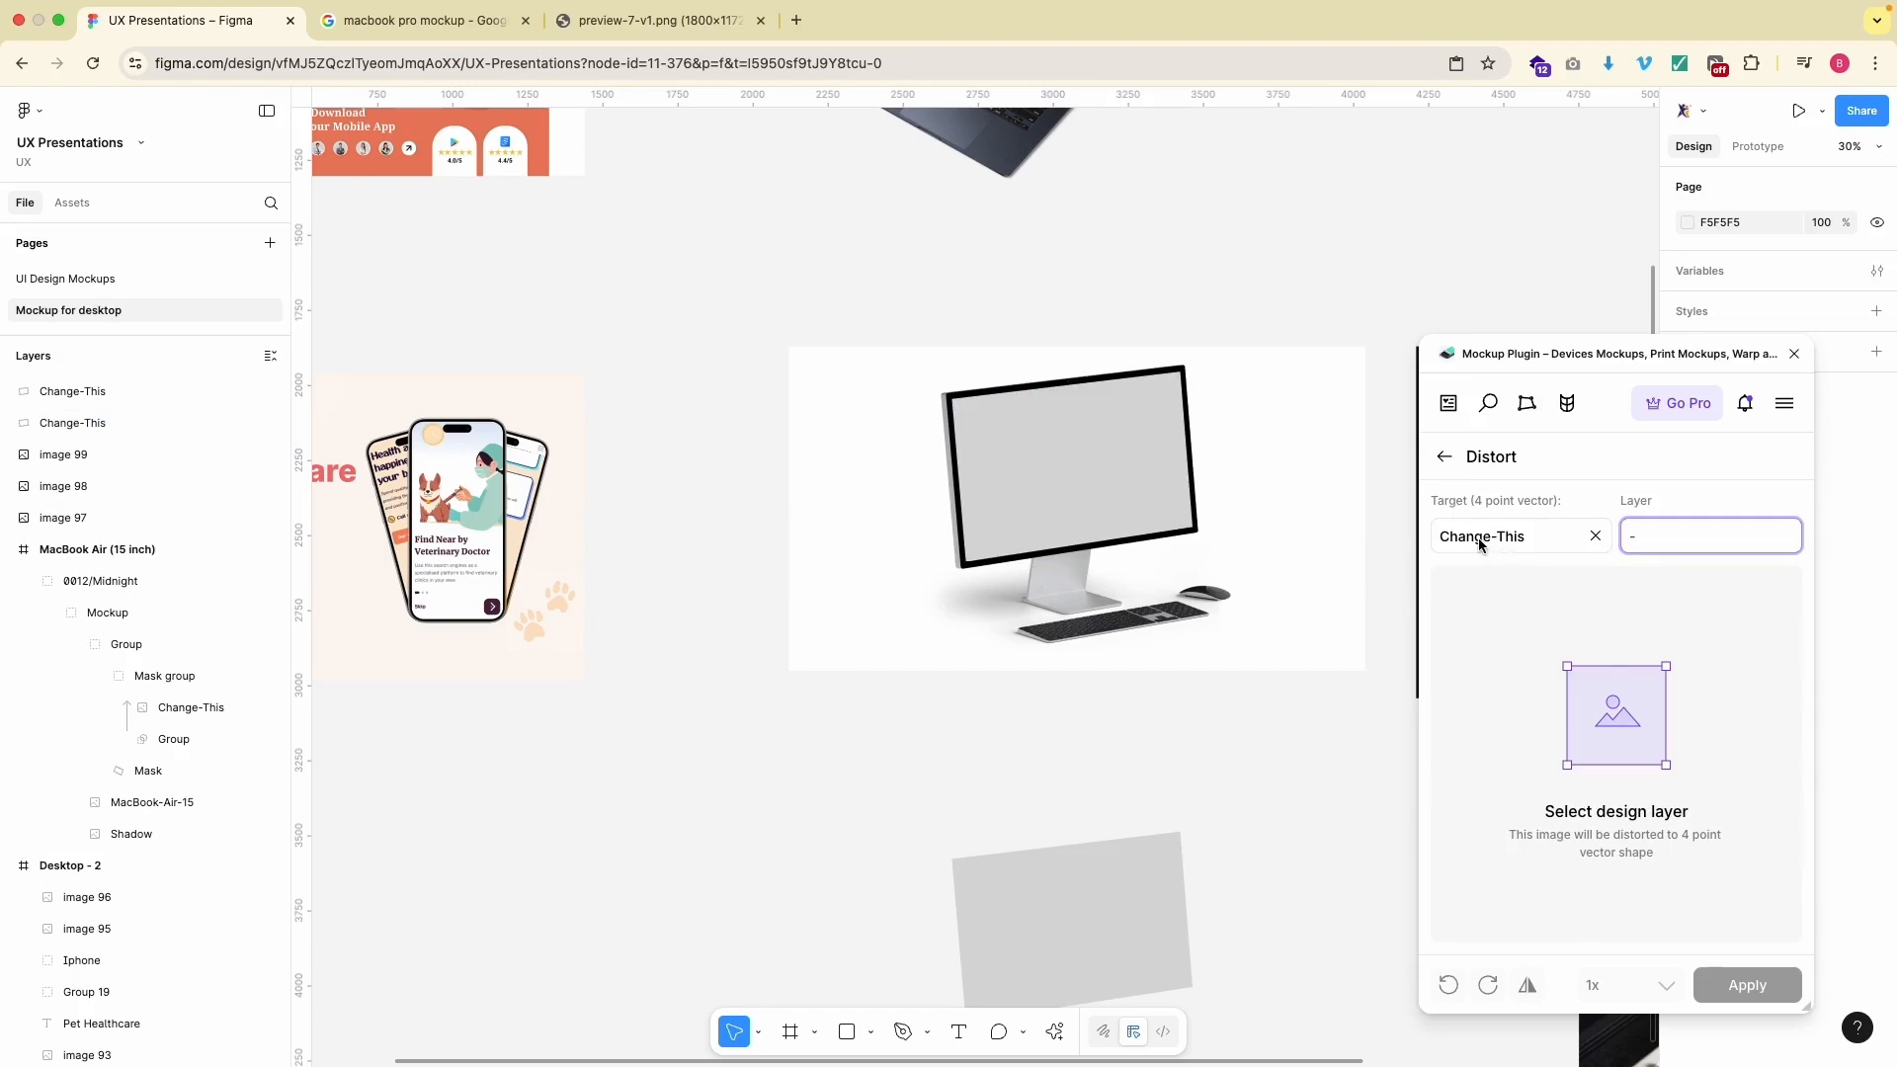
pyautogui.hscroll(-5, 1191, 630)
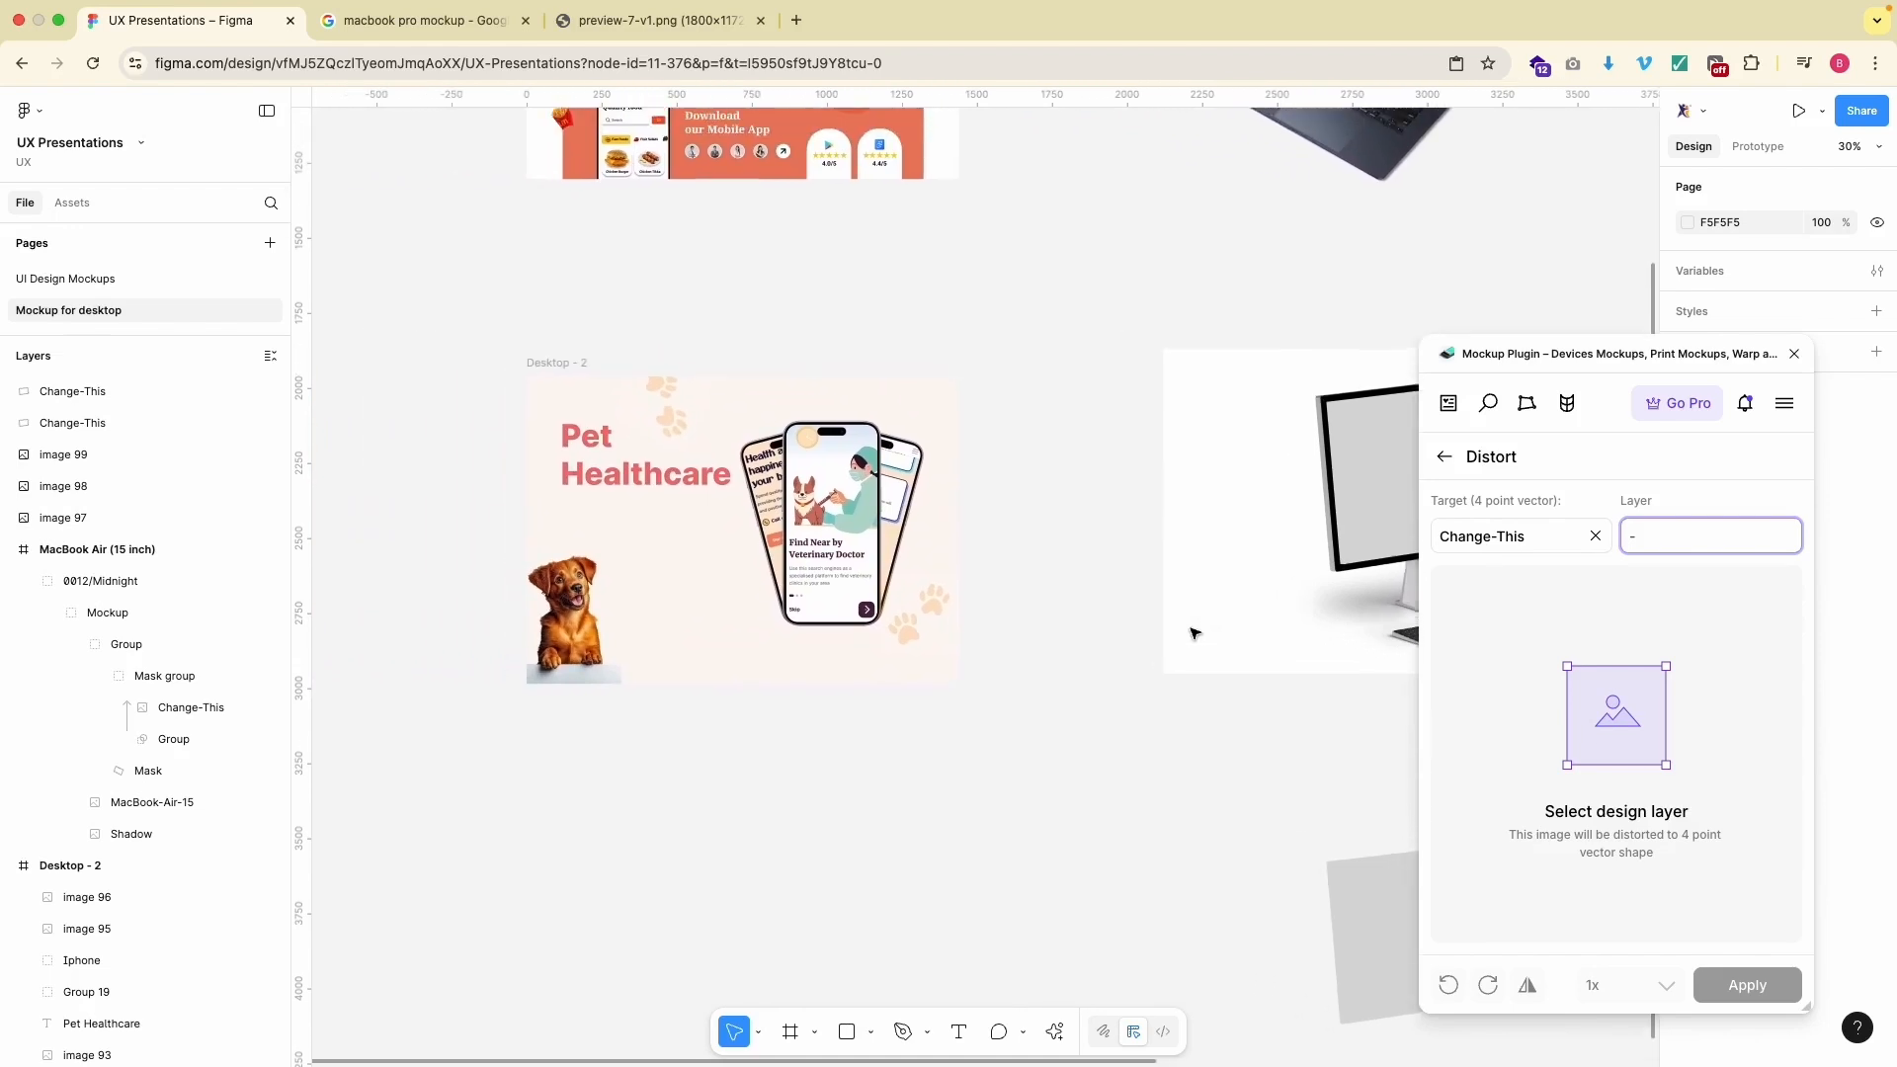
pyautogui.click(584, 381)
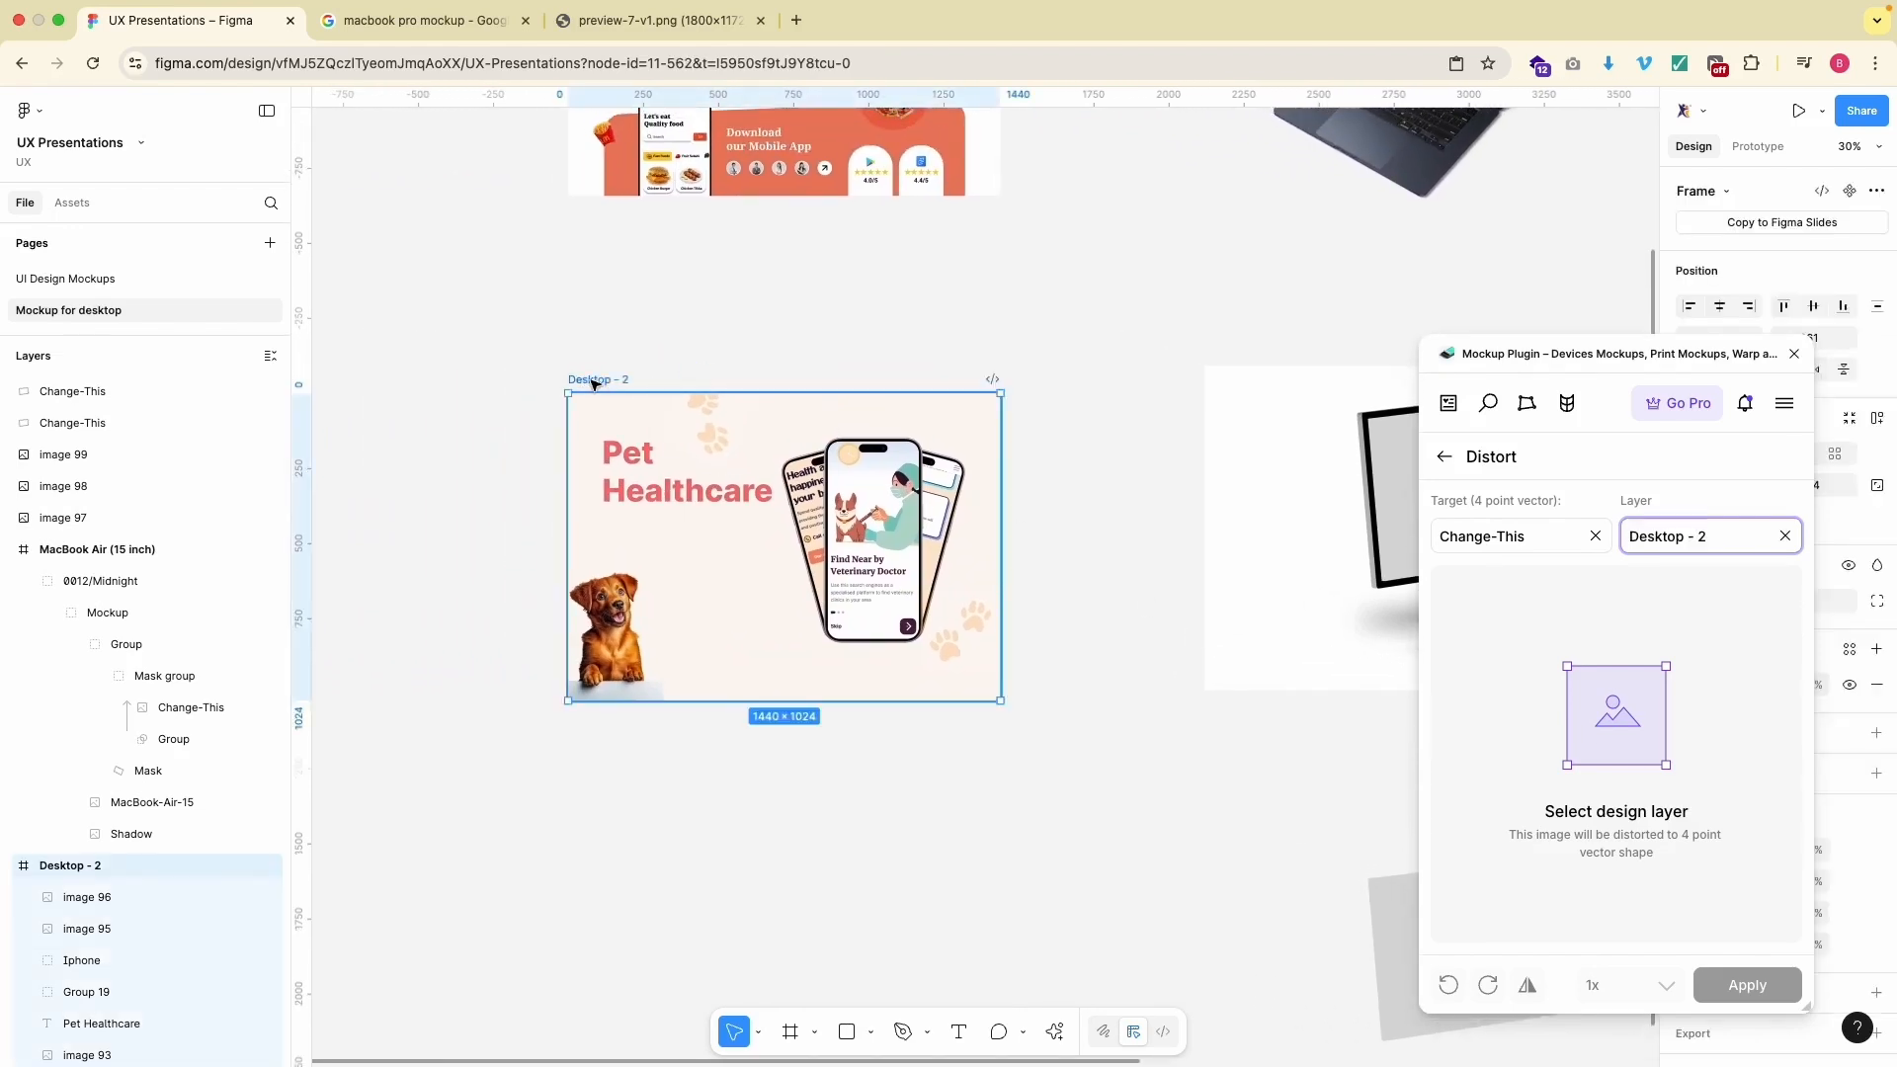
pyautogui.hscroll(5, 1058, 639)
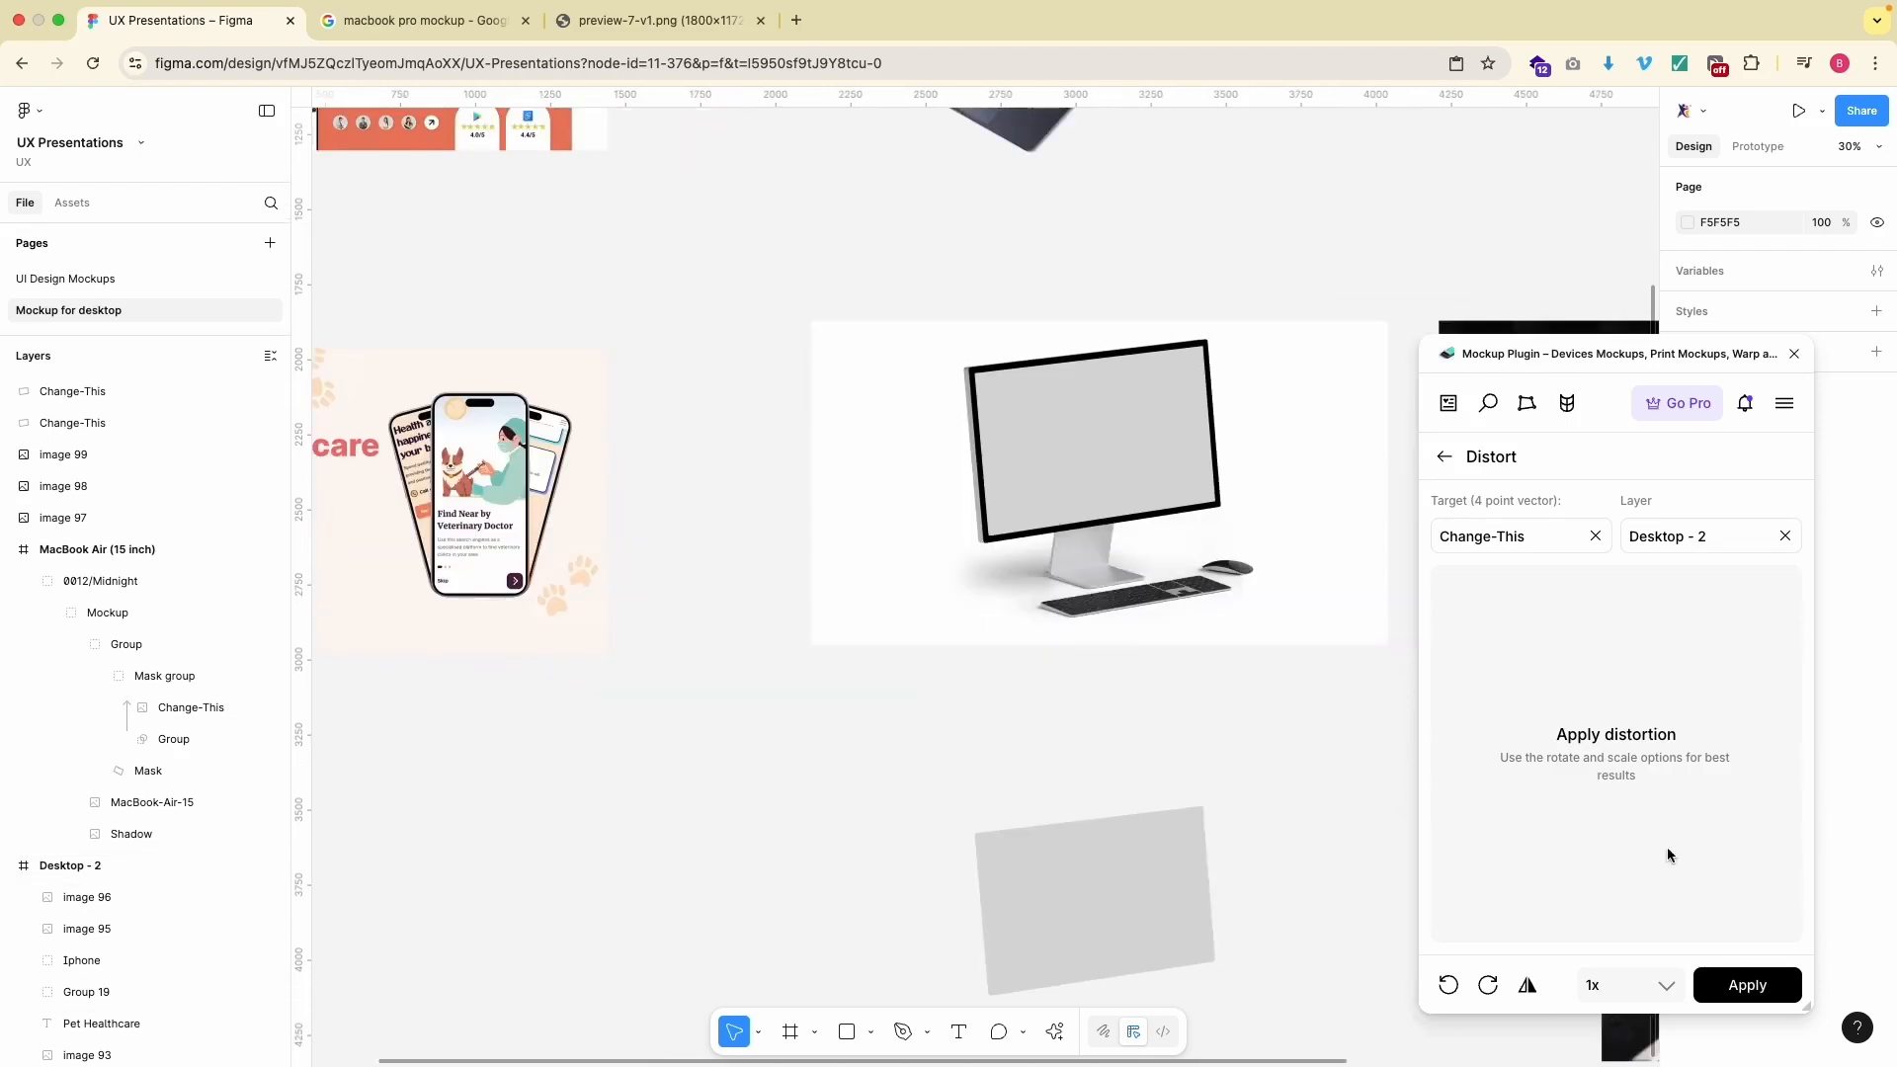
pyautogui.click(1747, 984)
pyautogui.hscroll(-2, 628, 571)
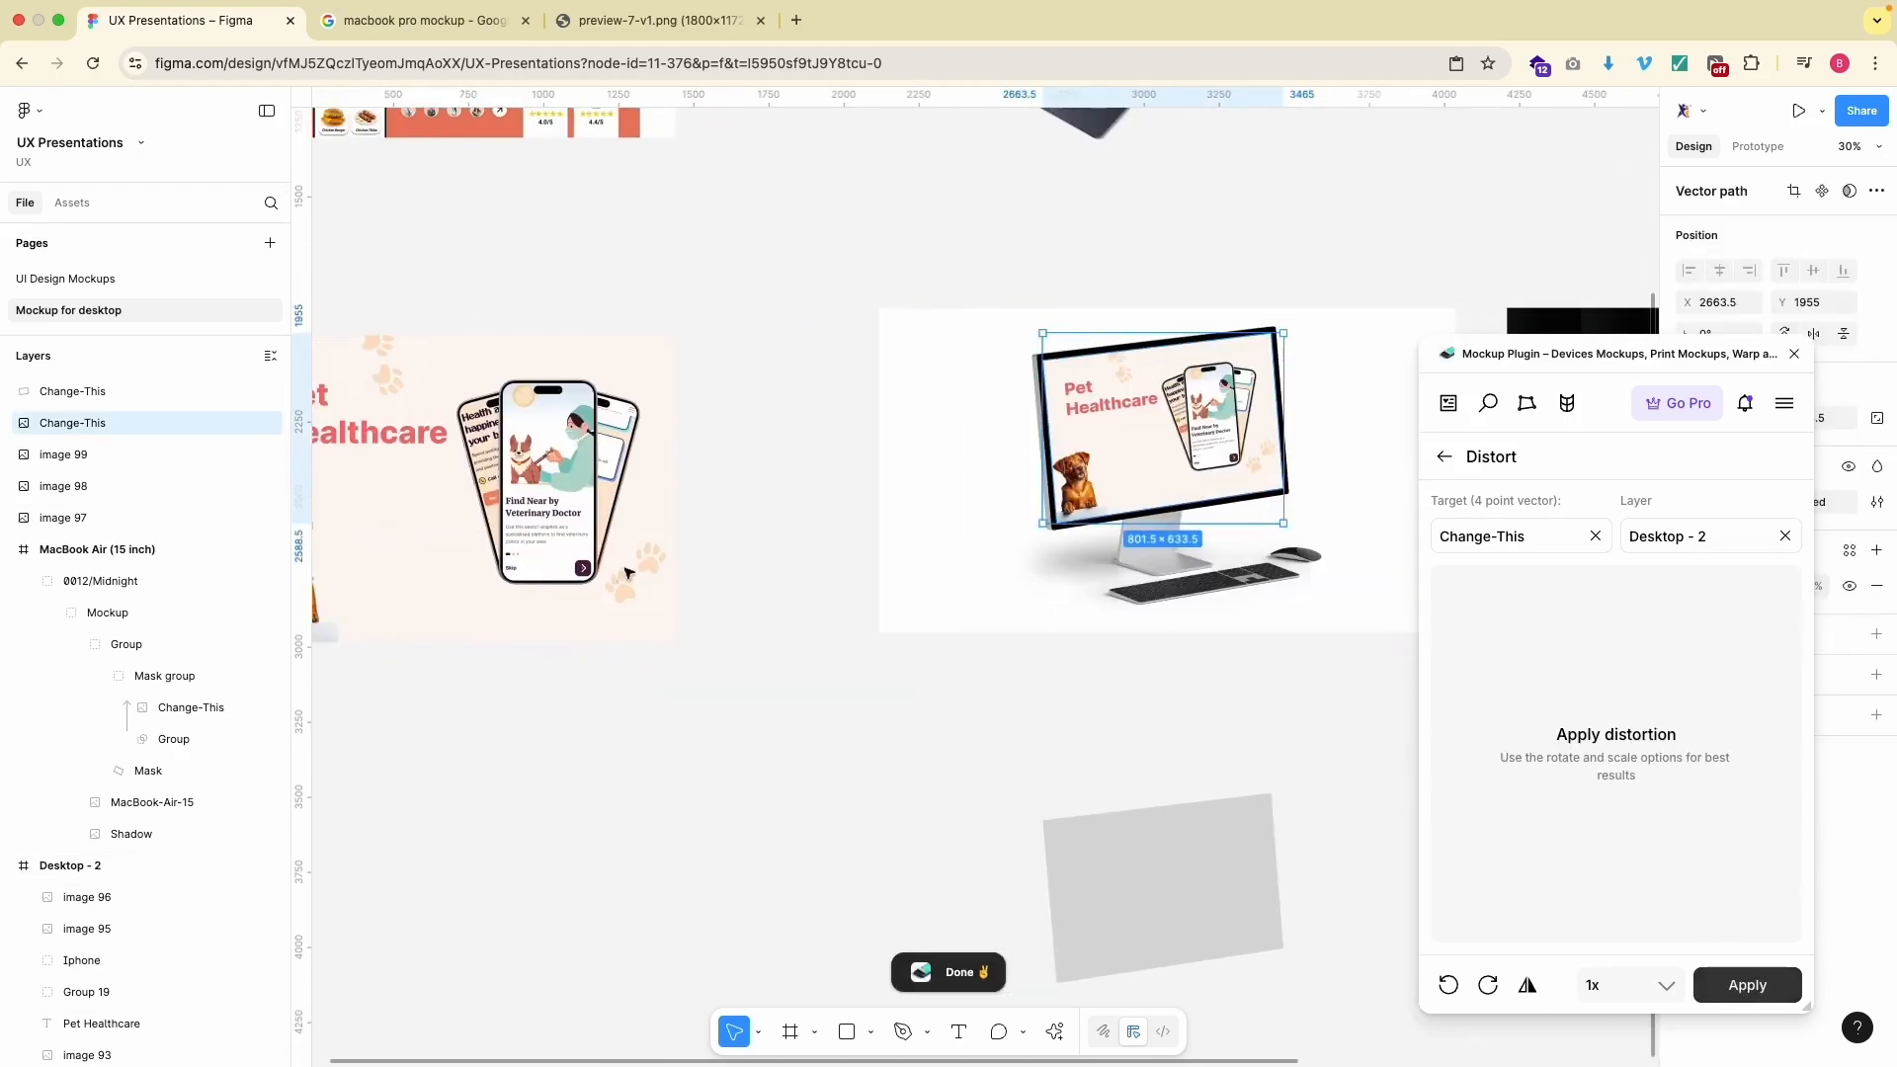
pyautogui.hscroll(-2, 628, 571)
pyautogui.hscroll(2, 897, 402)
pyautogui.scroll(5, 898, 402)
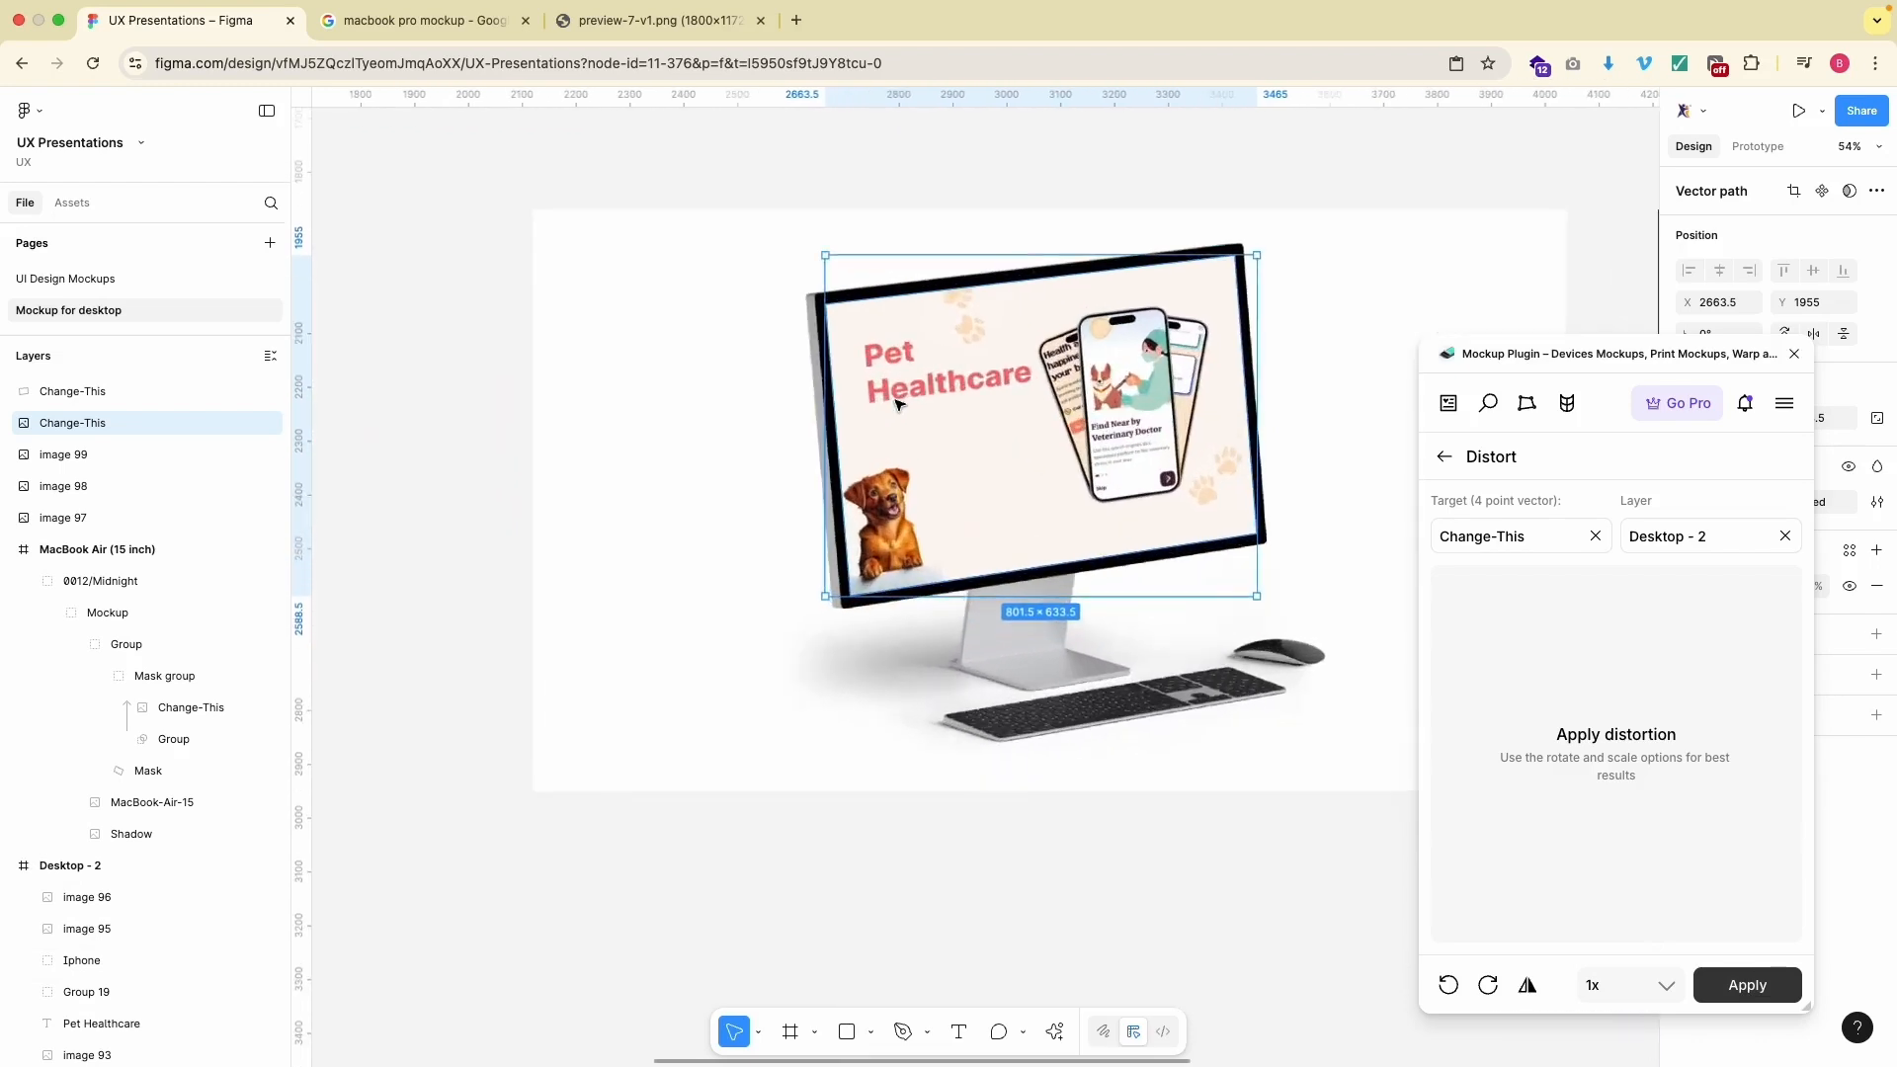
pyautogui.click(1321, 350)
pyautogui.scroll(-4, 1321, 349)
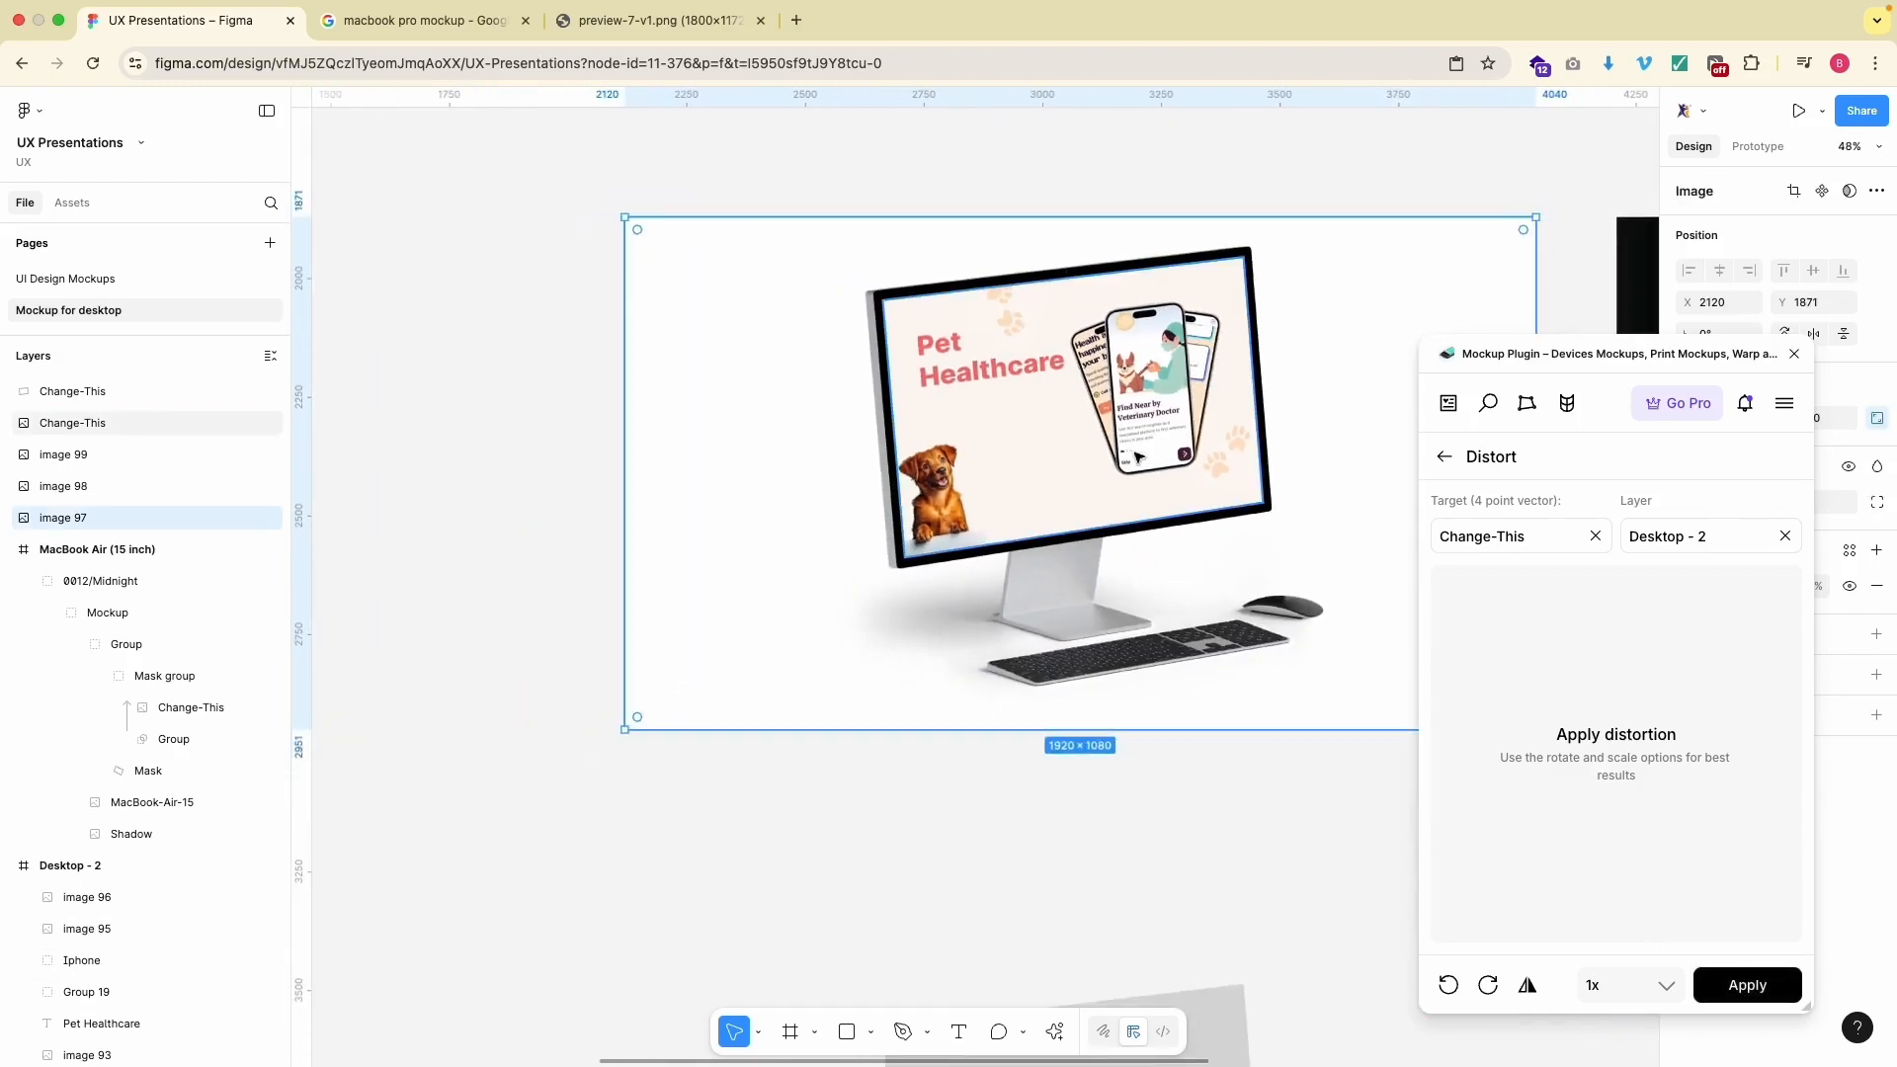
pyautogui.click(492, 560)
# - Move the laptop image with the yellow screen up beside the black-background MacBook Pro image
pyautogui.scroll(-2, 500, 551)
pyautogui.hscroll(5, 508, 550)
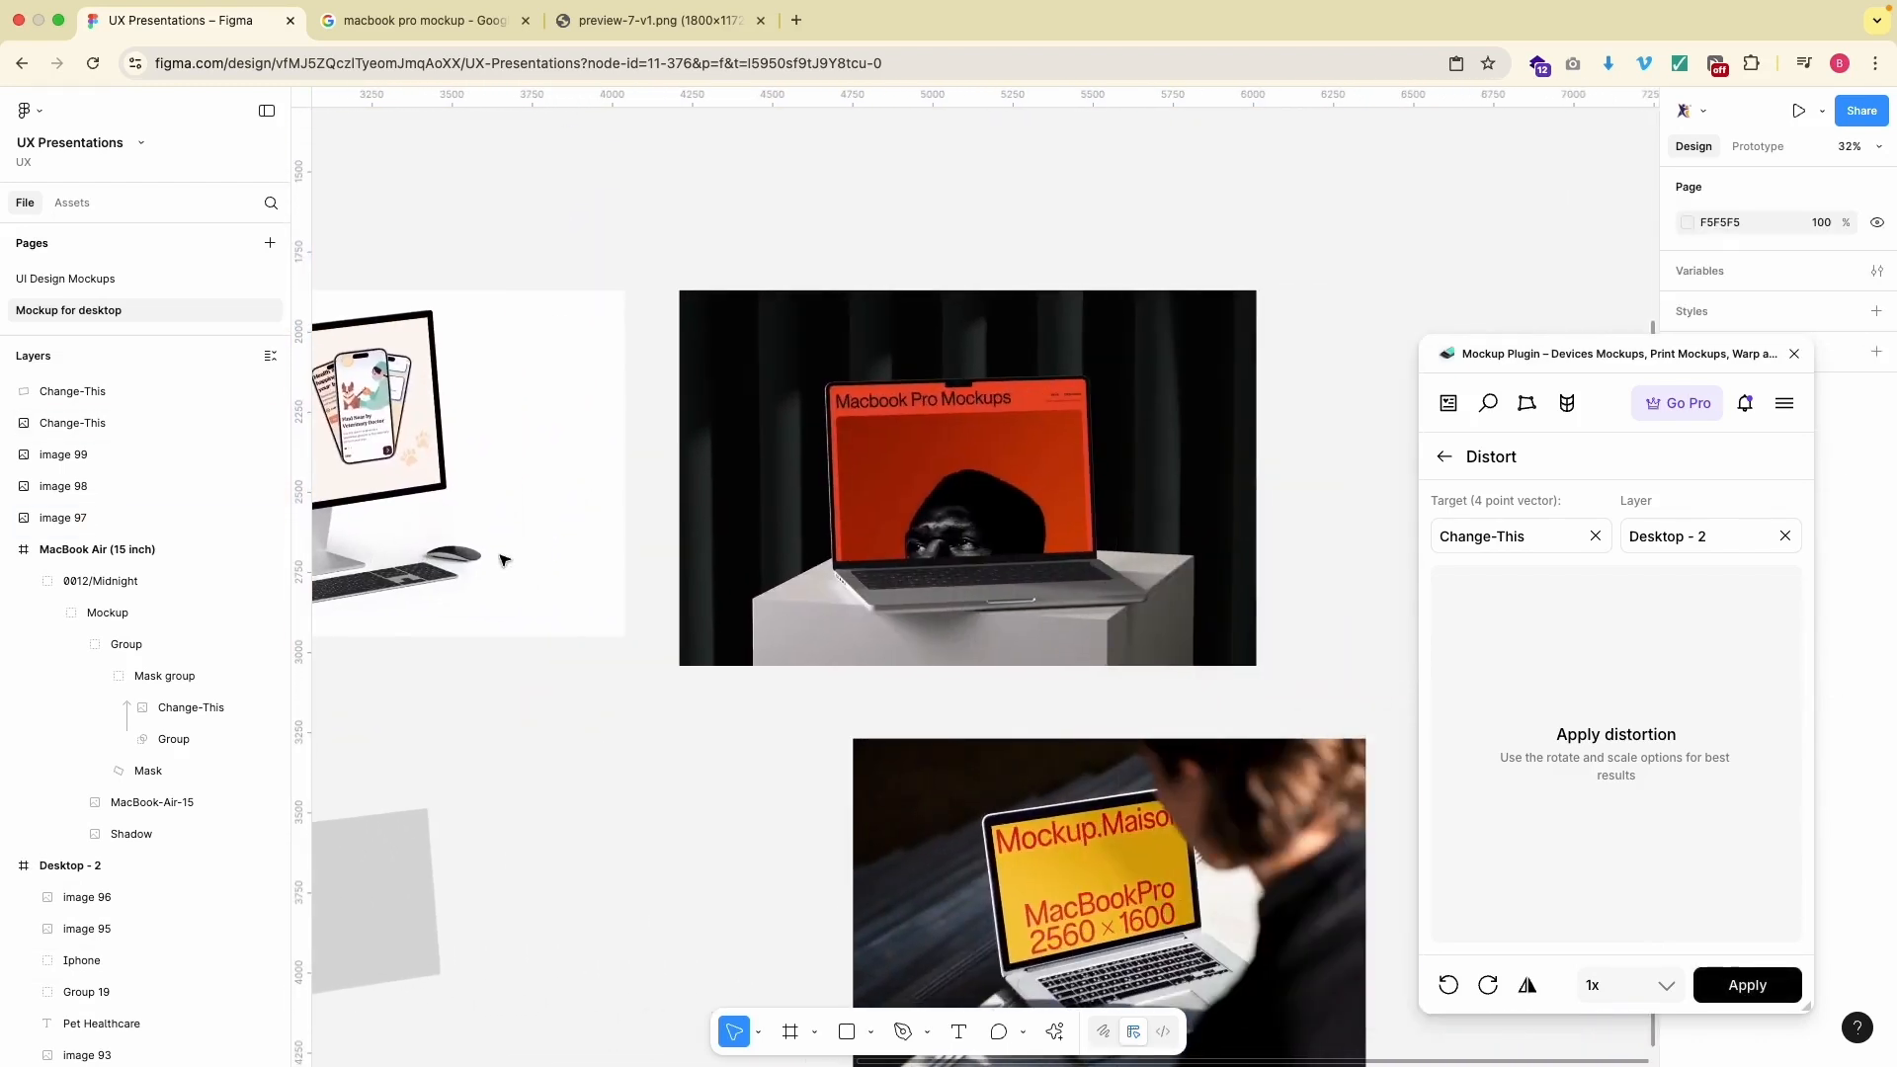
pyautogui.click(890, 494)
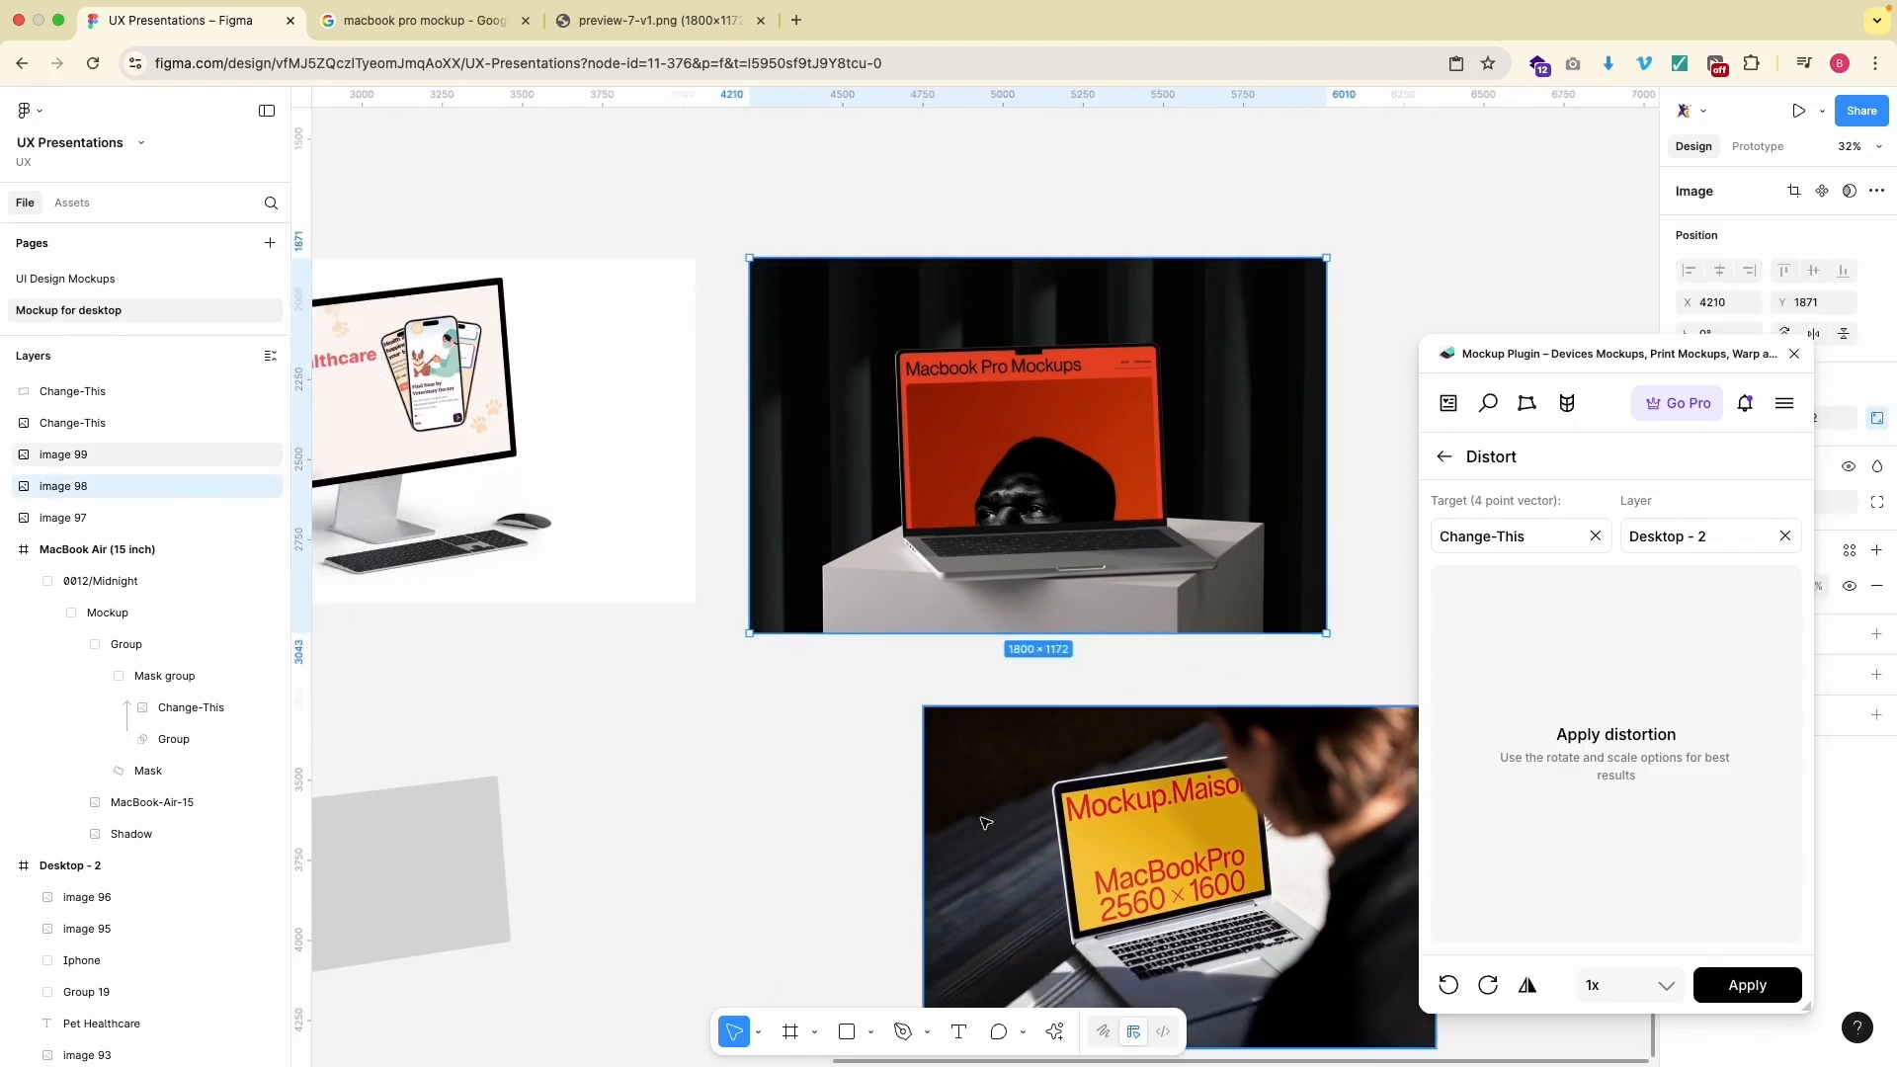
pyautogui.hscroll(3, 889, 493)
pyautogui.moveTo(855, 833); pyautogui.dragTo(1321, 386)
pyautogui.click(965, 904)
# - Duplicate the spare grey Change-This shape and place the copy over the laptop in the MacBook Pro image
pyautogui.hscroll(-7, 965, 904)
pyautogui.click(805, 860)
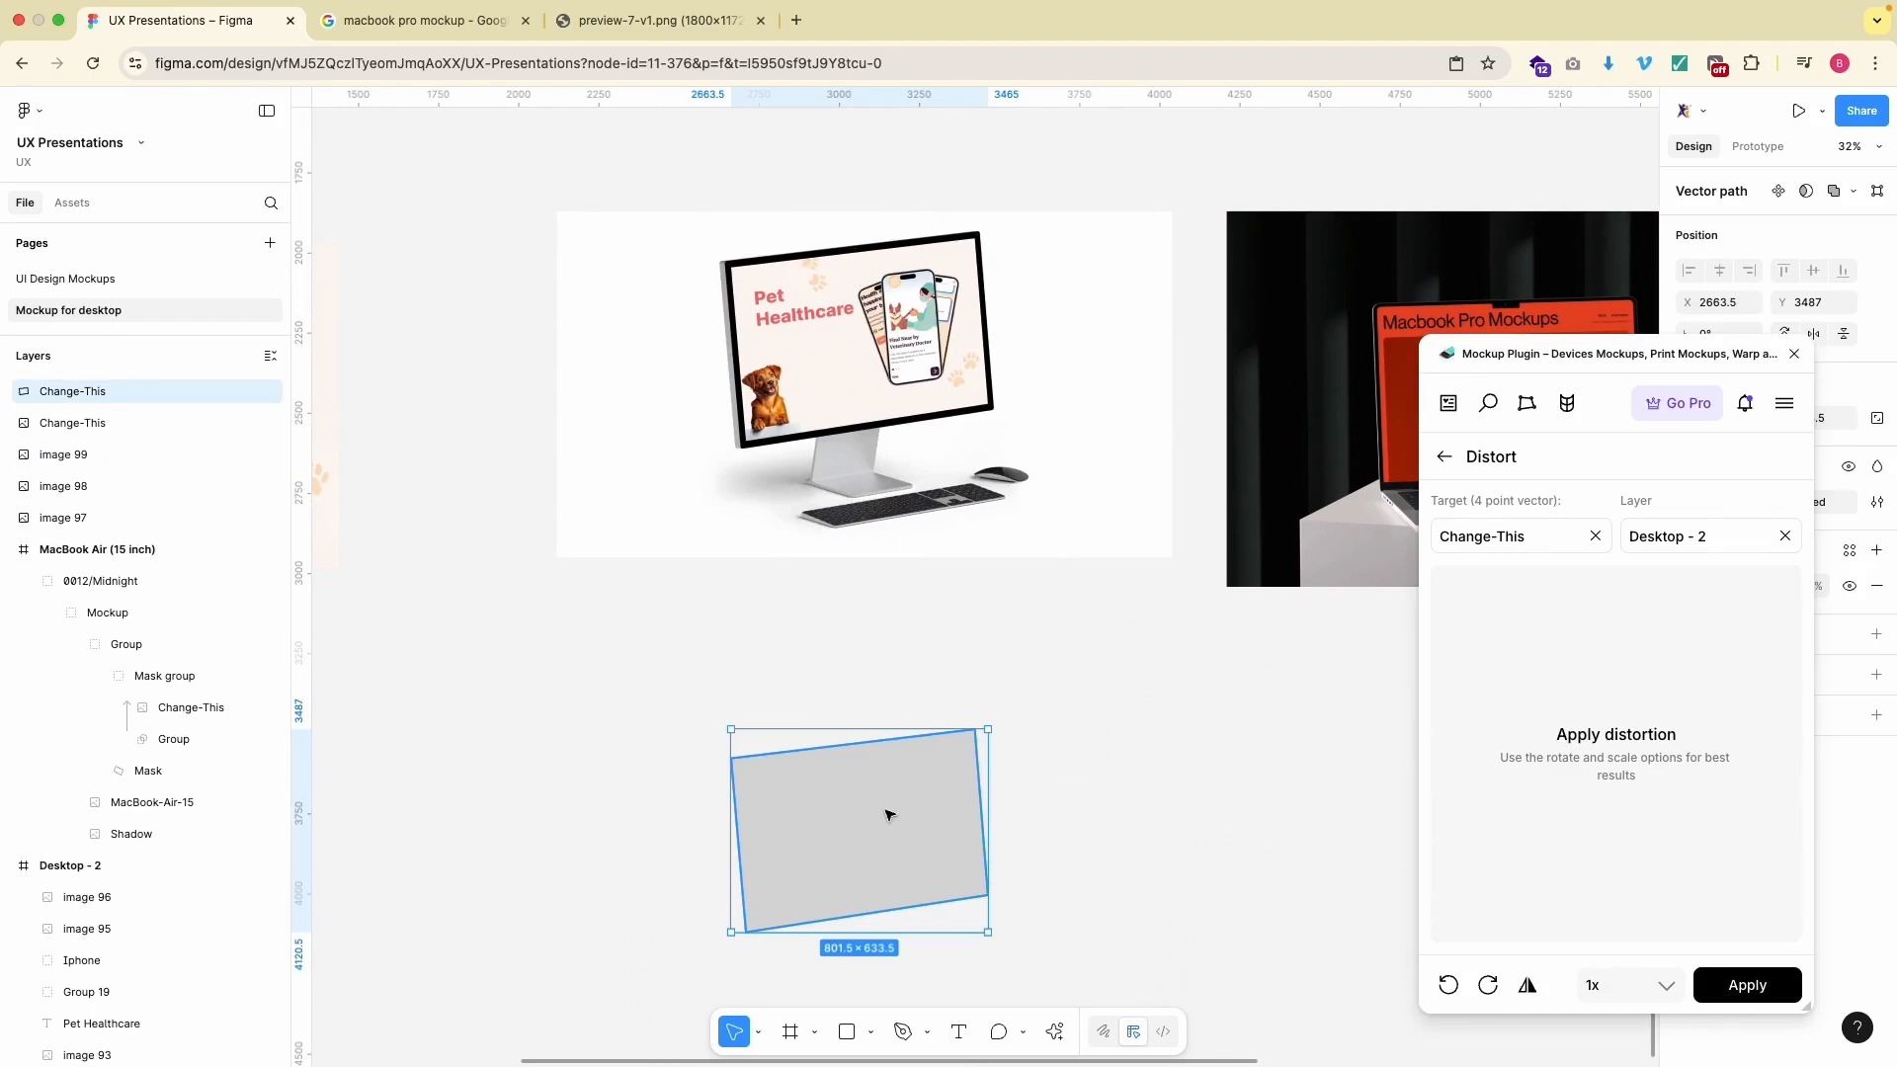
pyautogui.moveTo(855, 810); pyautogui.dragTo(1253, 804)
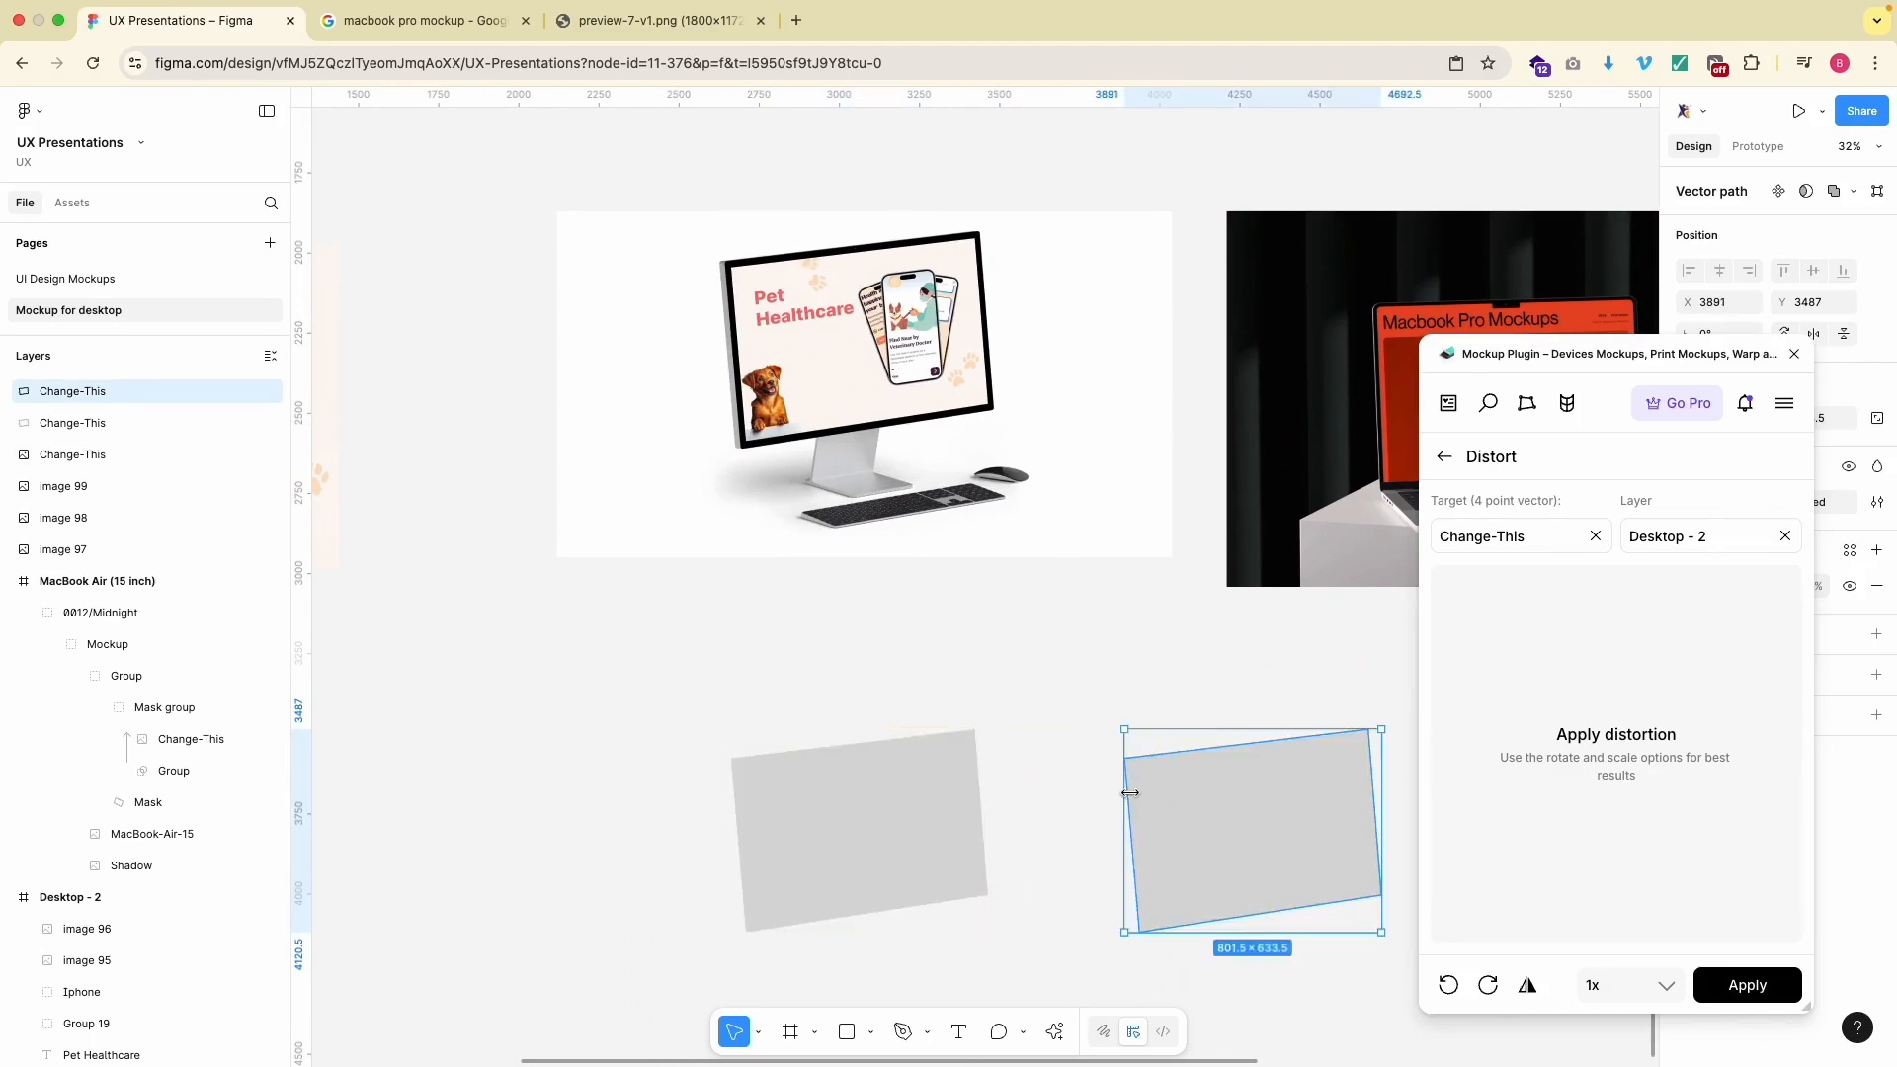
pyautogui.hscroll(5, 1126, 788)
pyautogui.moveTo(754, 858); pyautogui.dragTo(995, 487)
pyautogui.scroll(5, 995, 487)
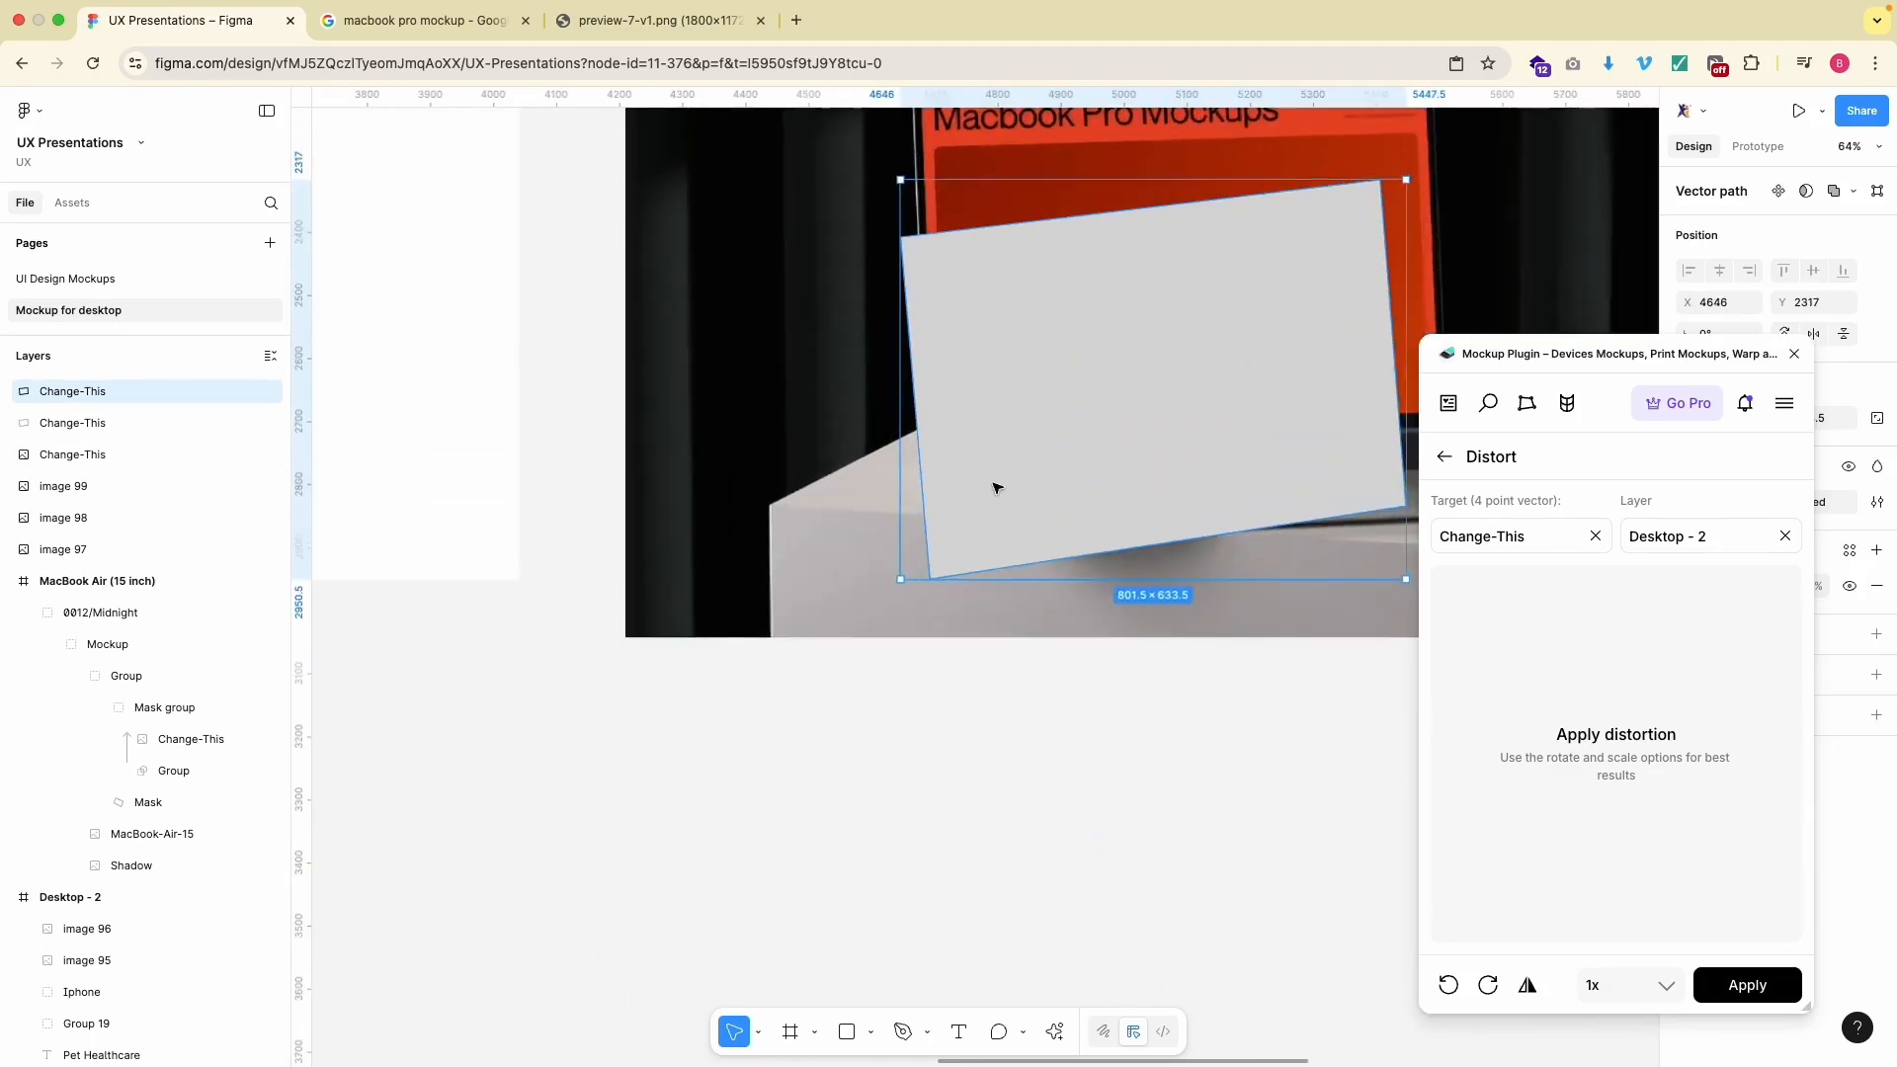
# - Close the Mockup Plugin and set the copied Change-This shape's fill opacity to 60%
pyautogui.click(1794, 355)
pyautogui.write('60')
pyautogui.press('Return')
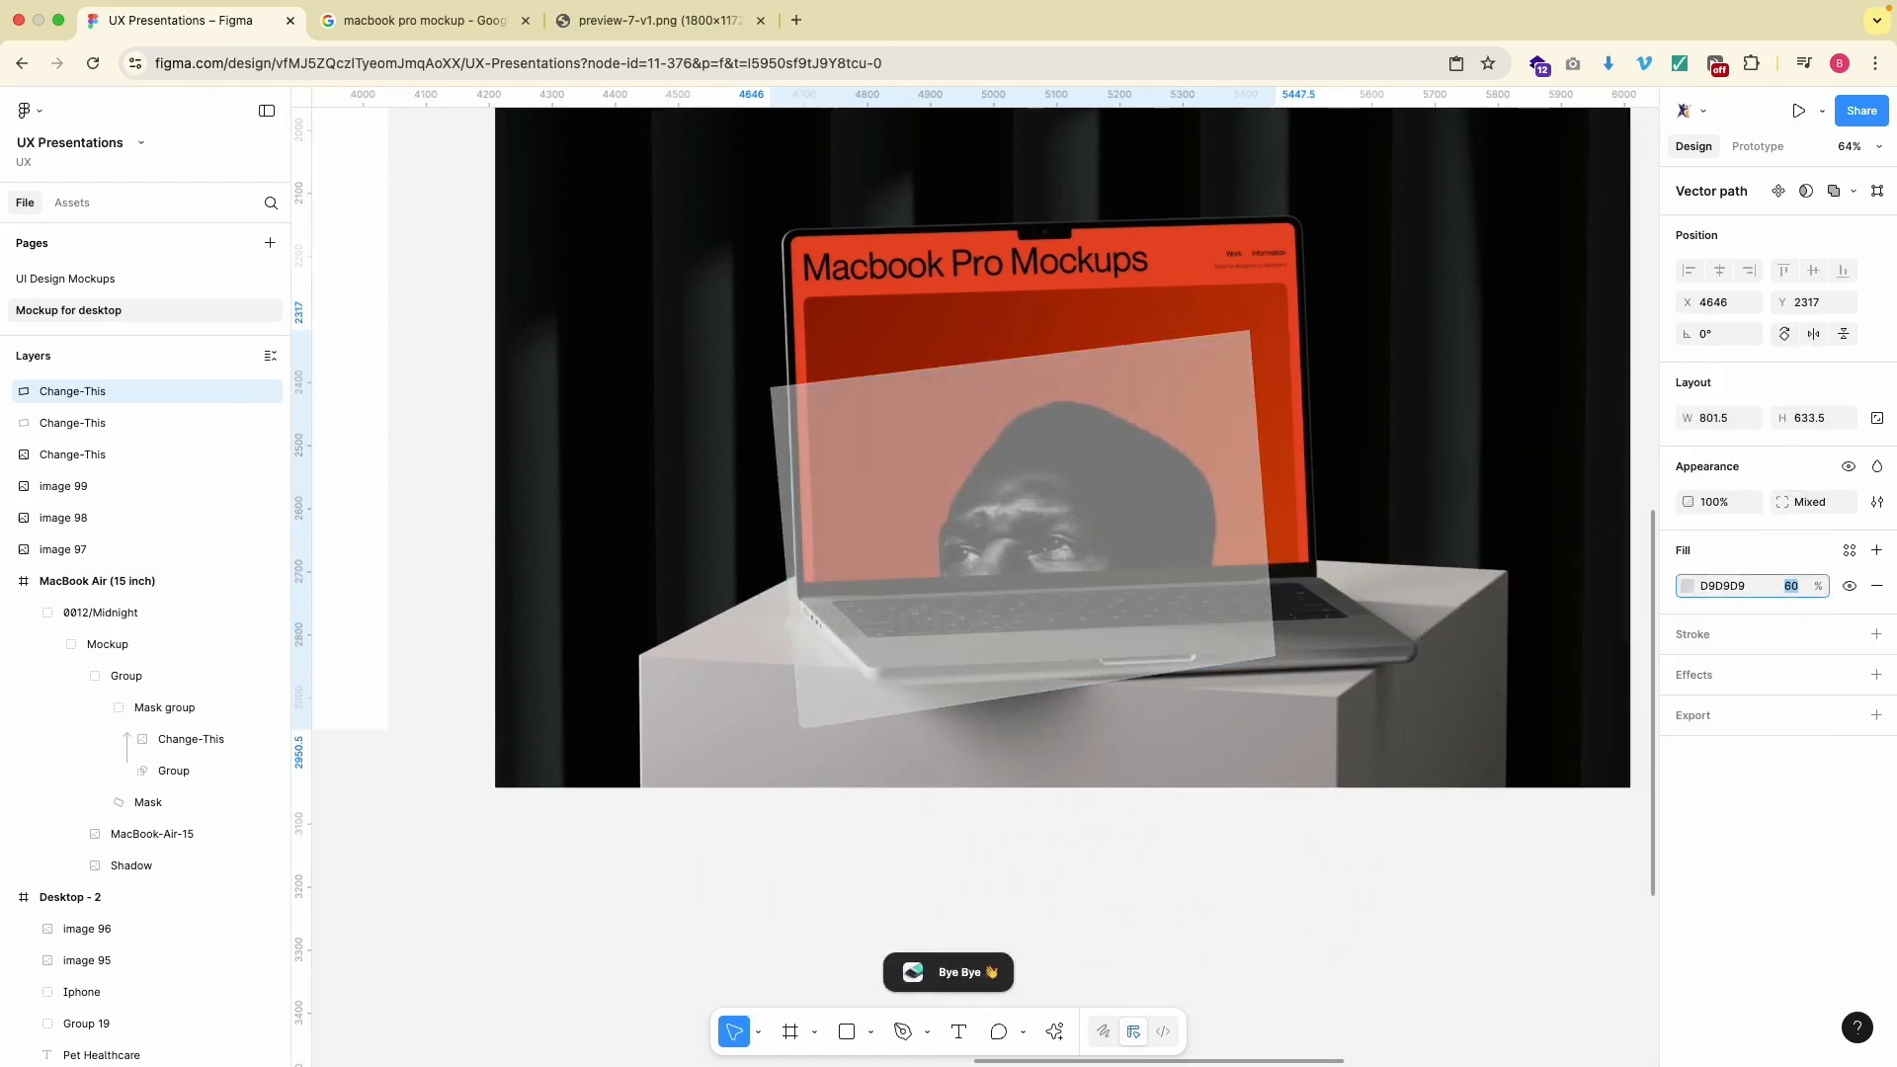
# - Edit the Change-This vector and move its two upper corner points onto the top corners of the MacBook Pro's red screen
pyautogui.scroll(5, 1411, 436)
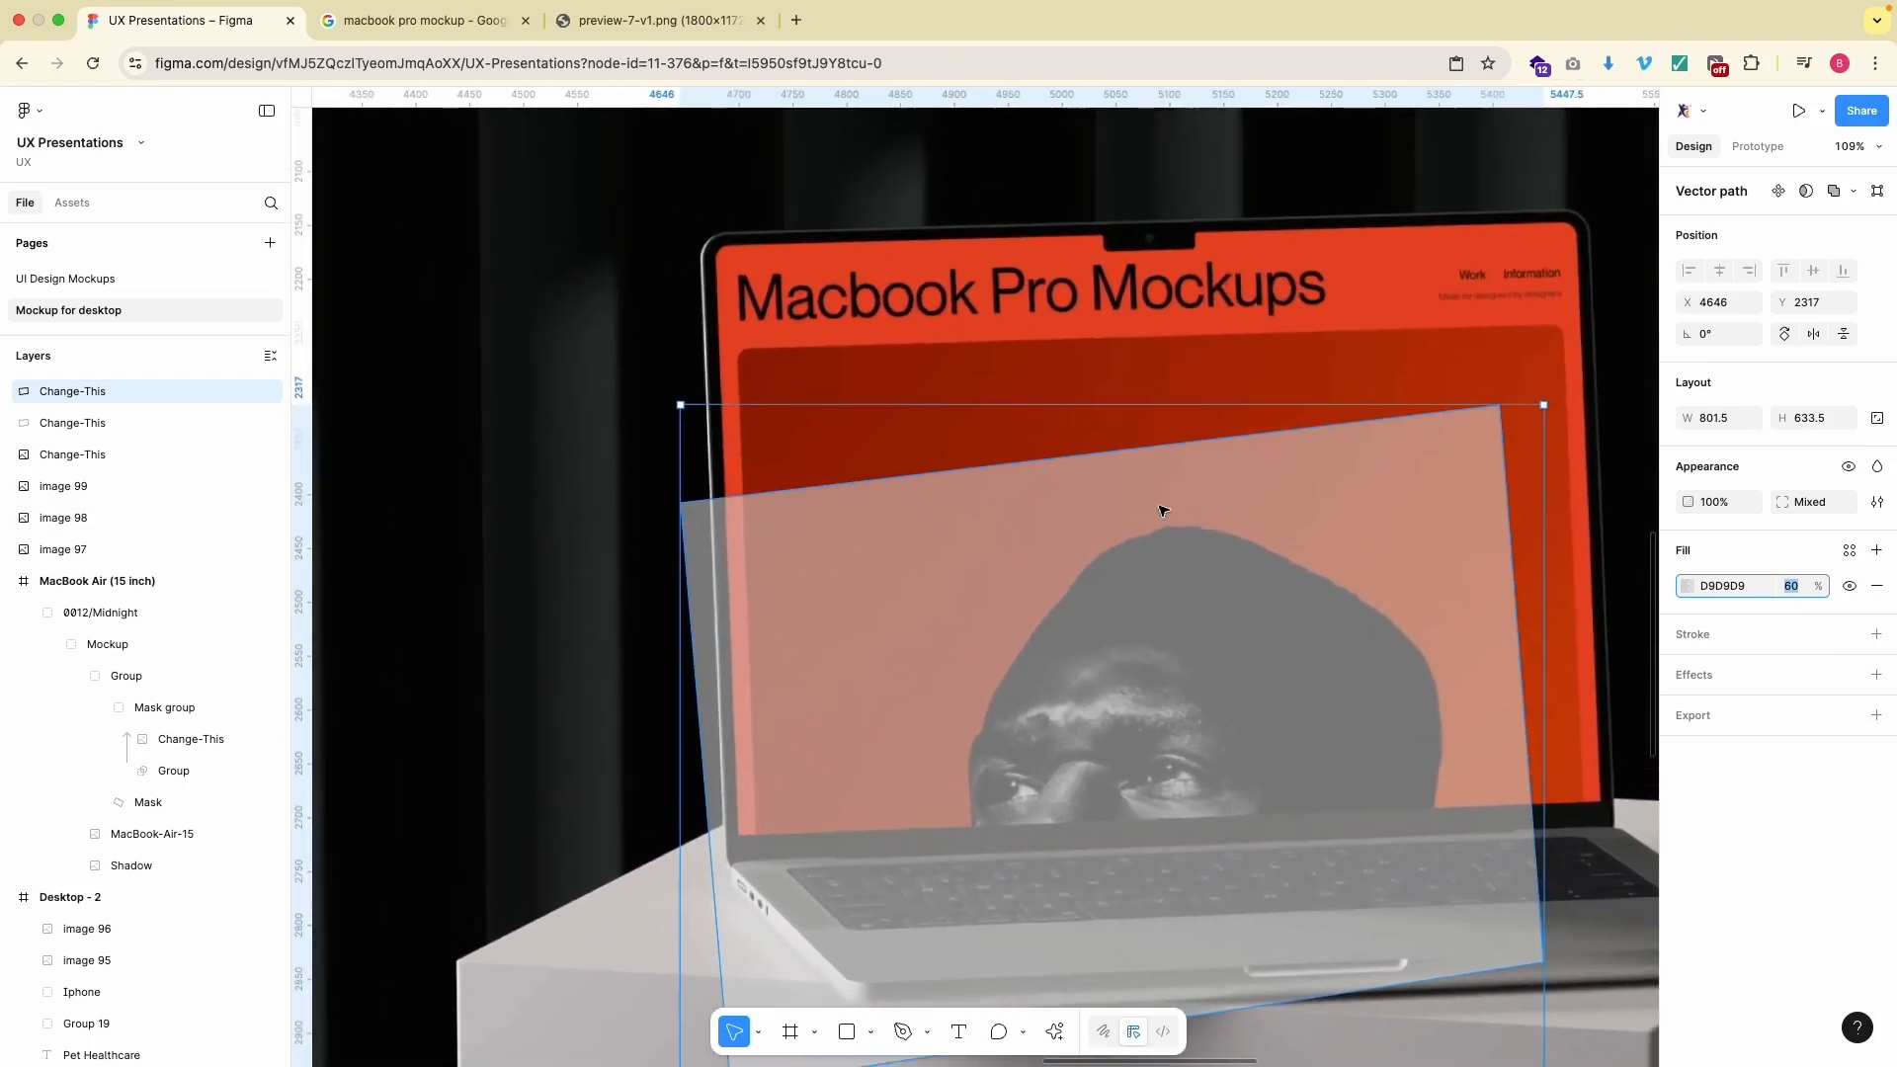
pyautogui.doubleClick(972, 644)
pyautogui.scroll(5, 692, 533)
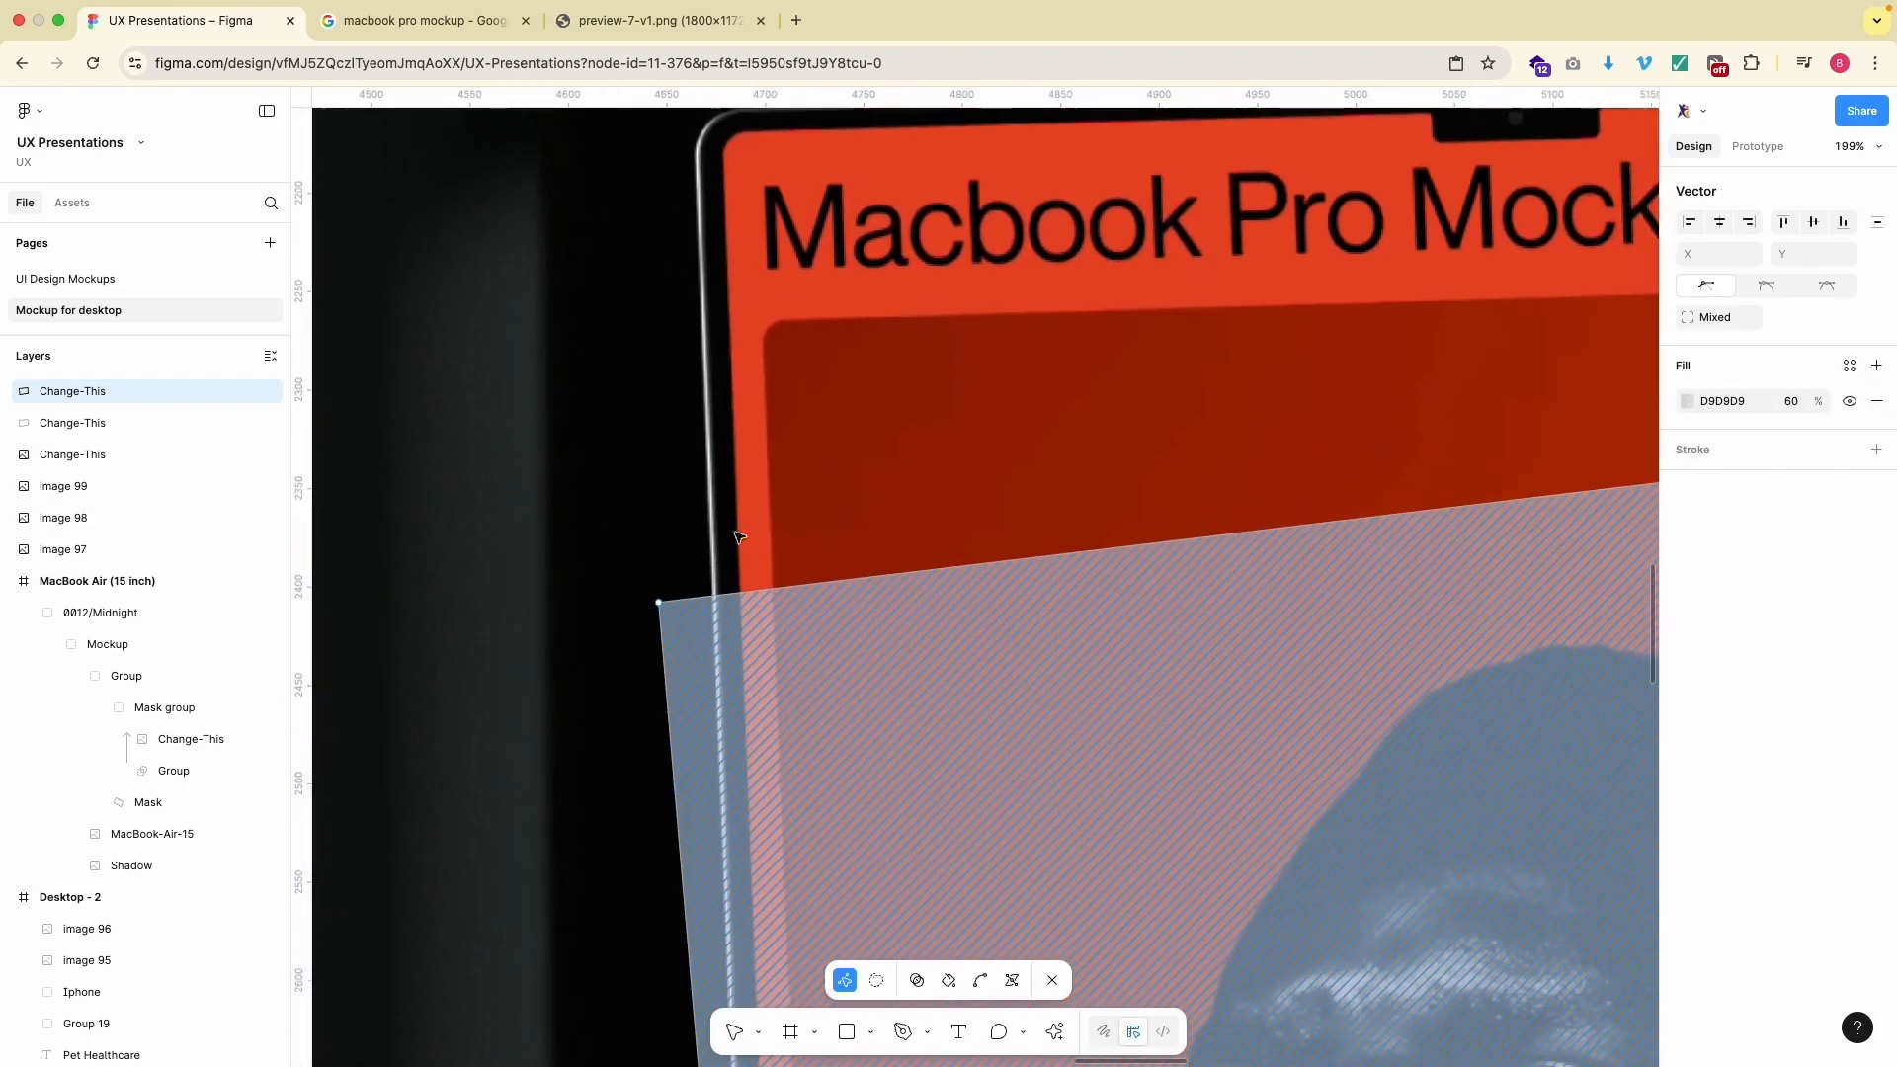
pyautogui.moveTo(660, 605); pyautogui.dragTo(721, 134)
pyautogui.scroll(3, 721, 135)
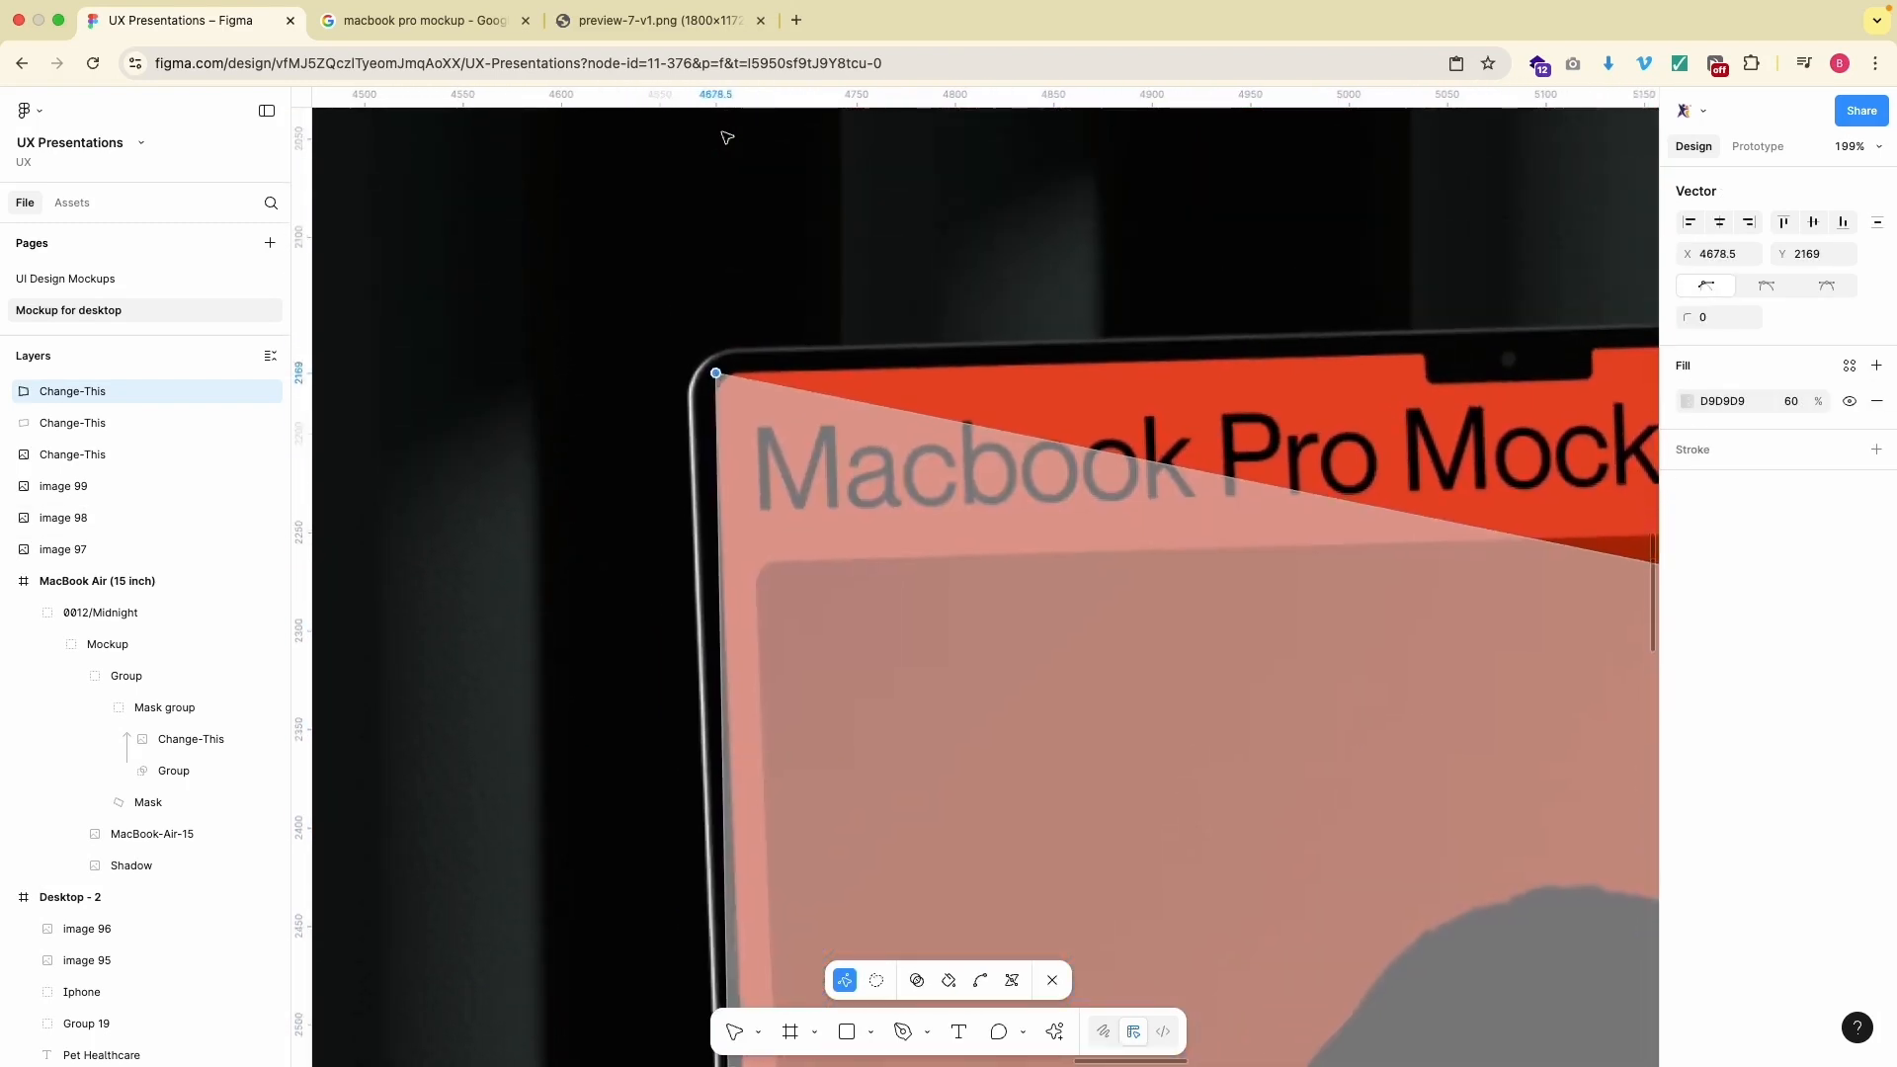
pyautogui.scroll(5, 647, 499)
pyautogui.scroll(-2, 647, 499)
pyautogui.hscroll(2, 647, 499)
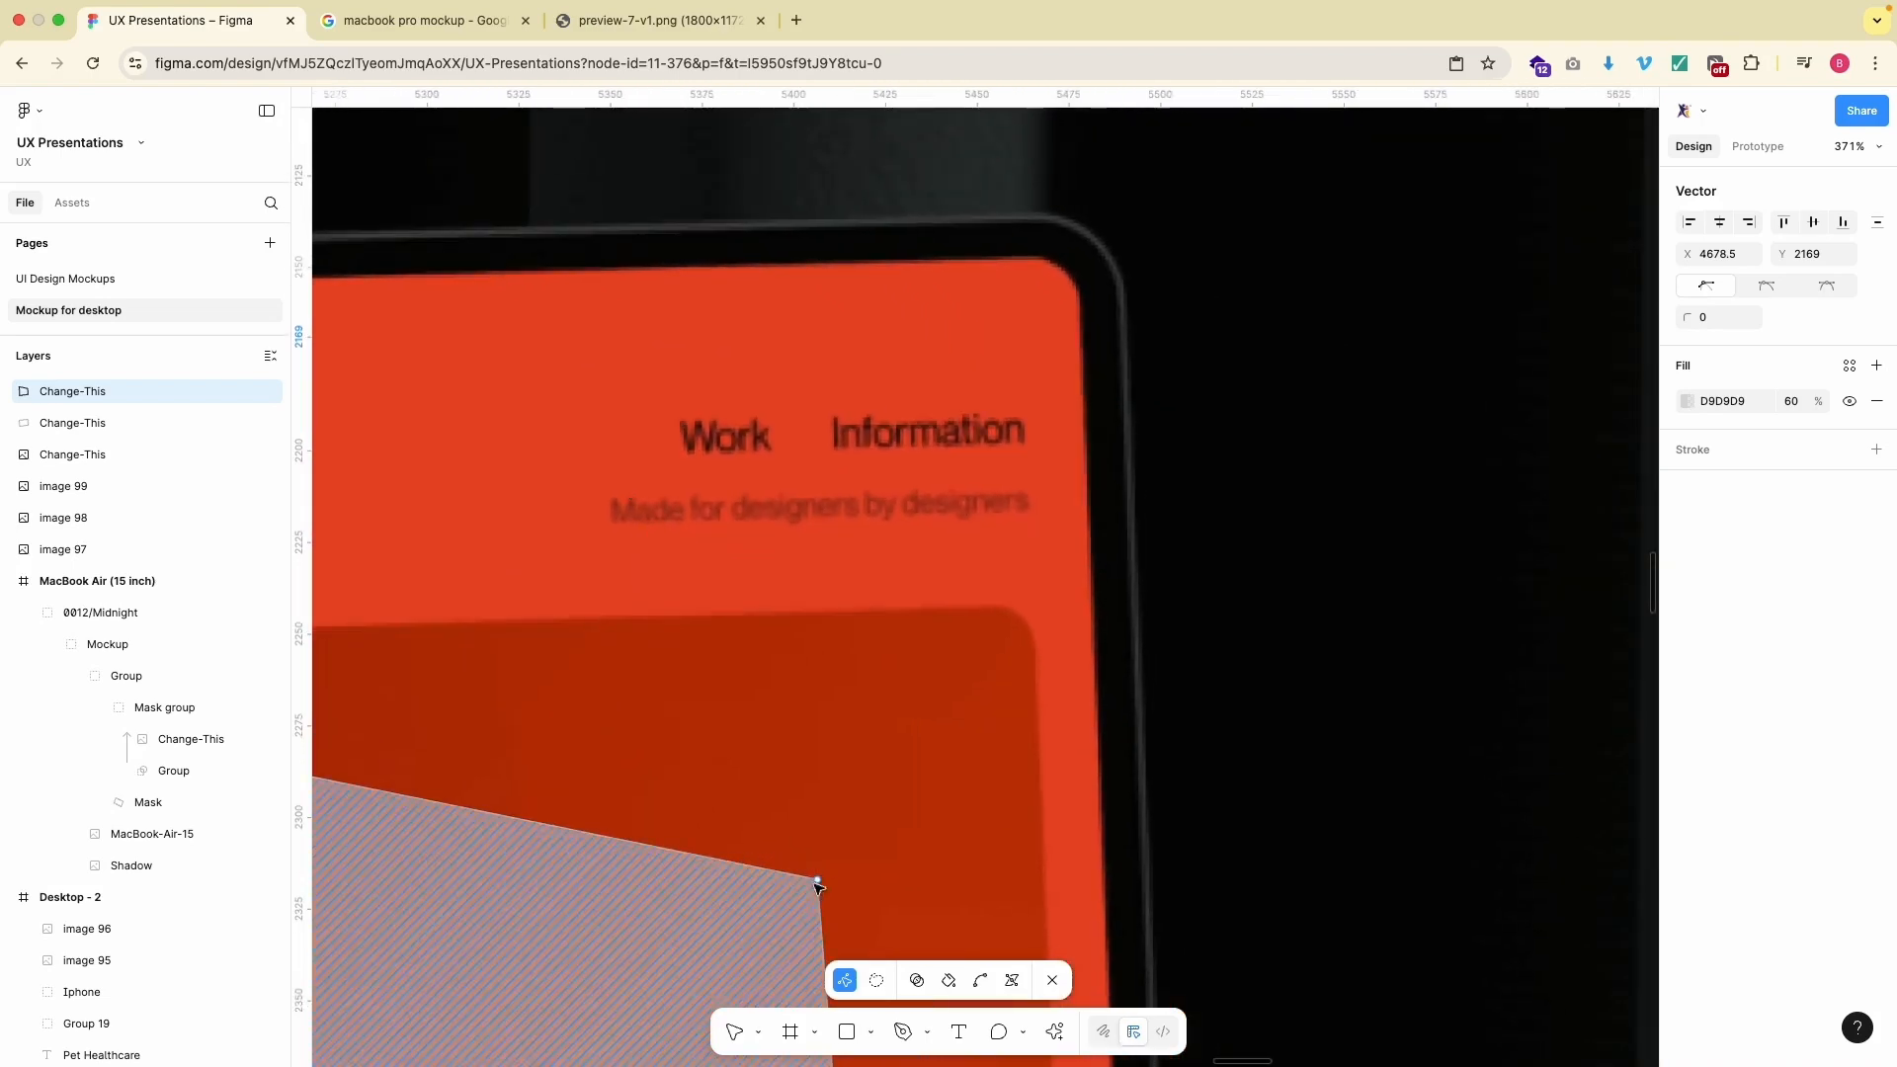
pyautogui.moveTo(817, 873); pyautogui.dragTo(1081, 258)
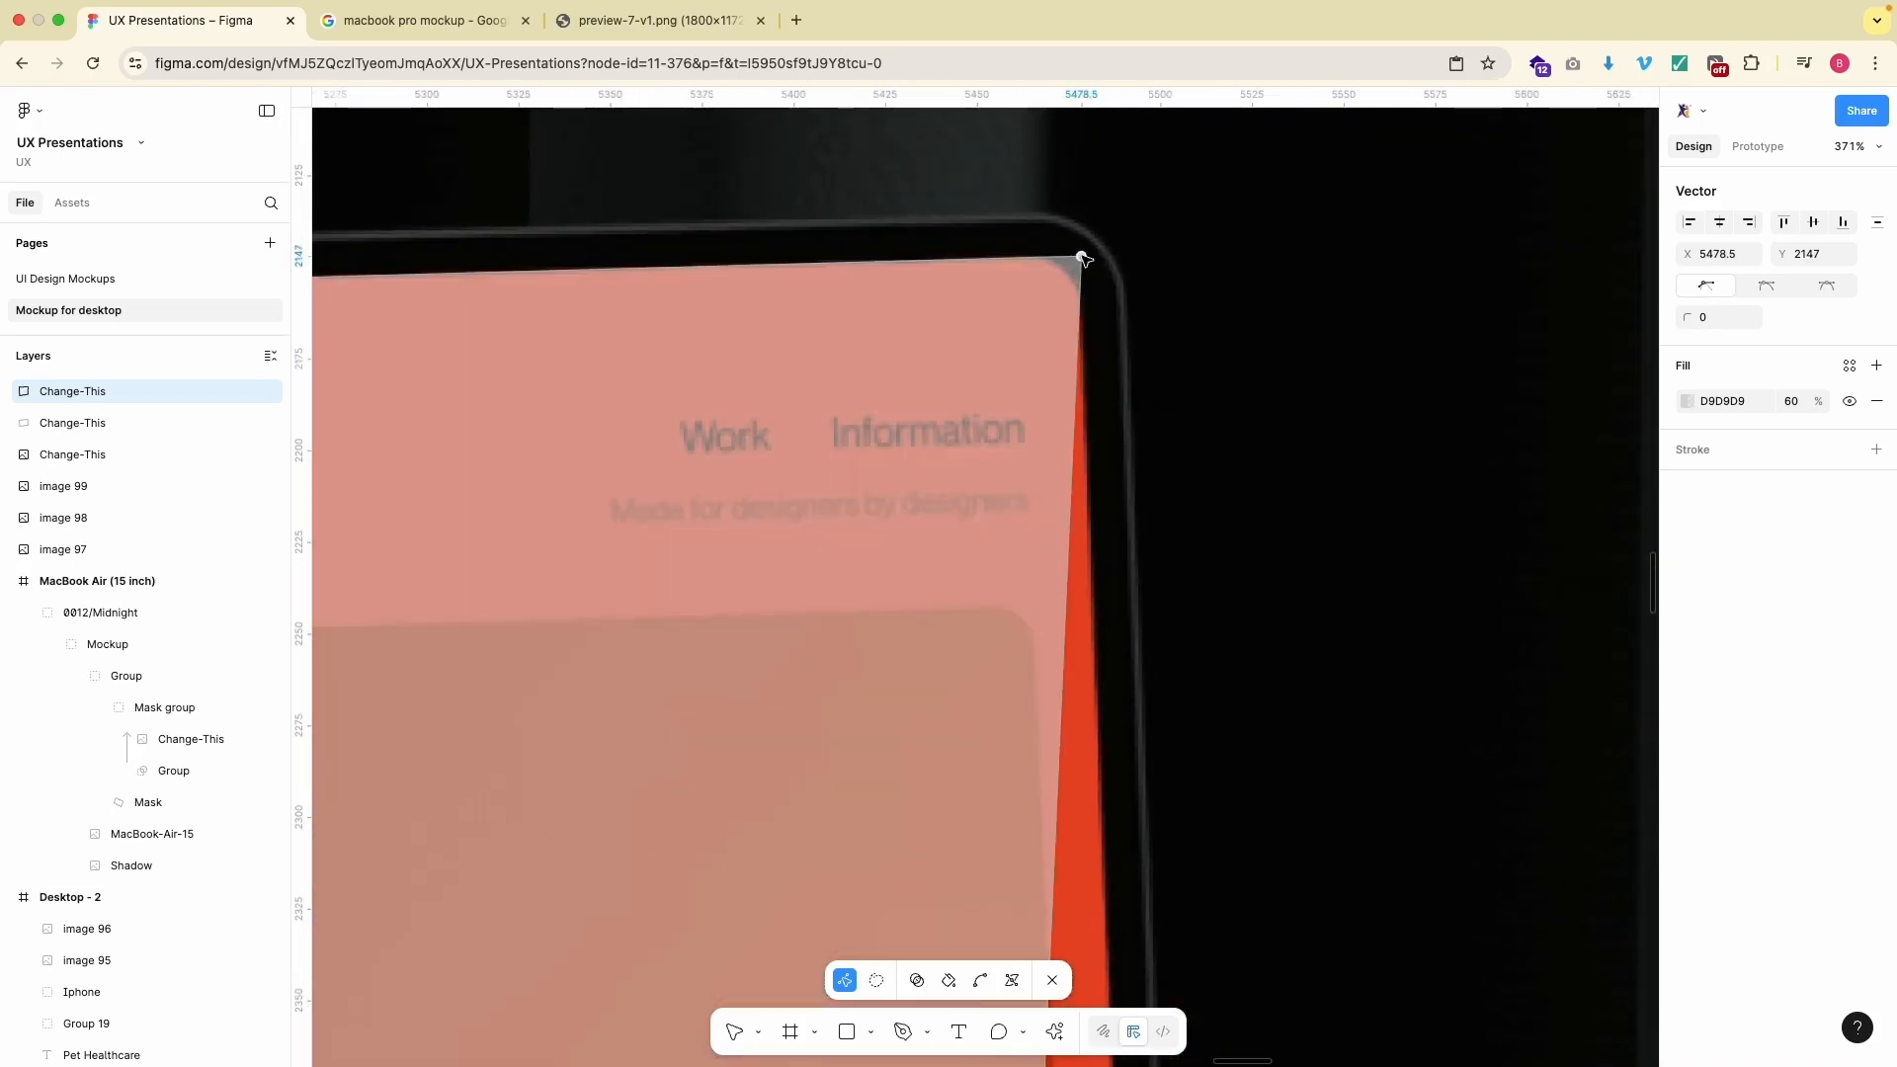
# - Move the vector's lower-left corner point onto the bottom-left corner of the MacBook Pro's red screen
pyautogui.hscroll(-20, 886, 405)
pyautogui.scroll(-15, 886, 405)
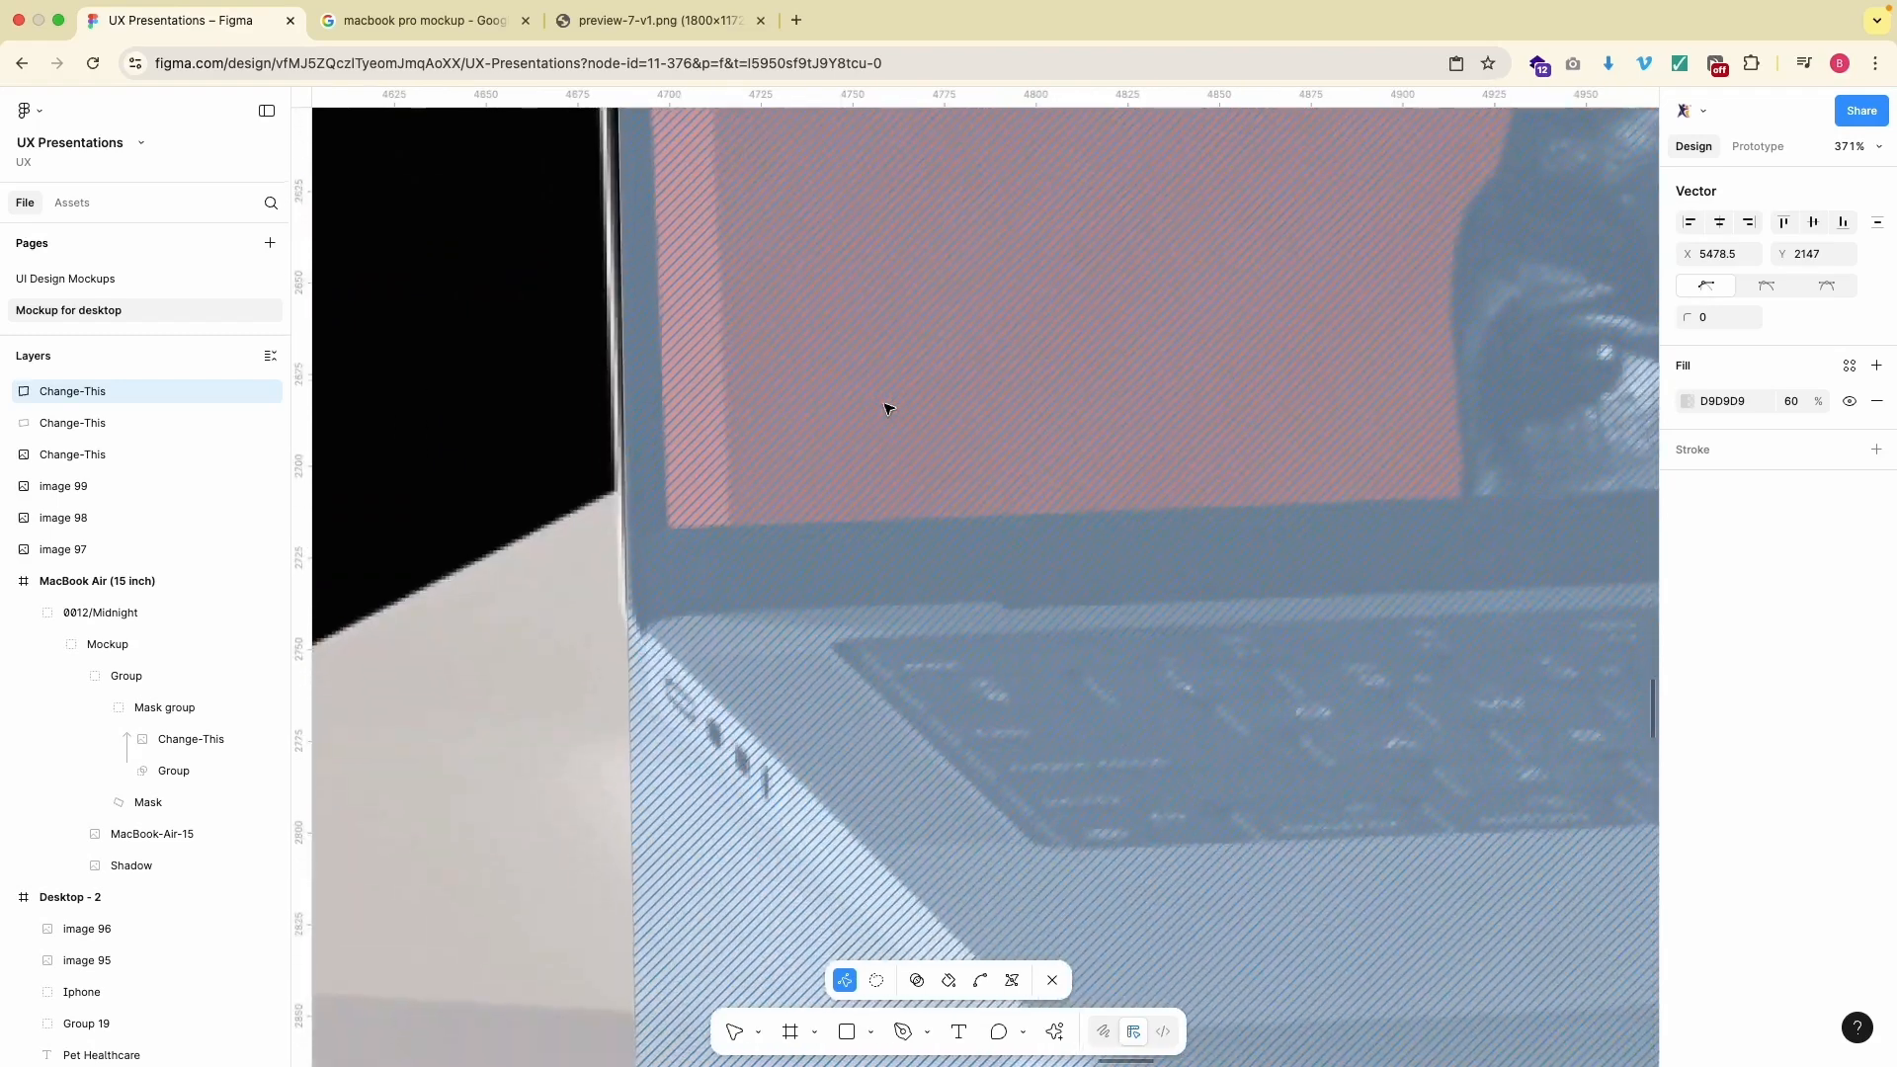
pyautogui.scroll(-6, 775, 596)
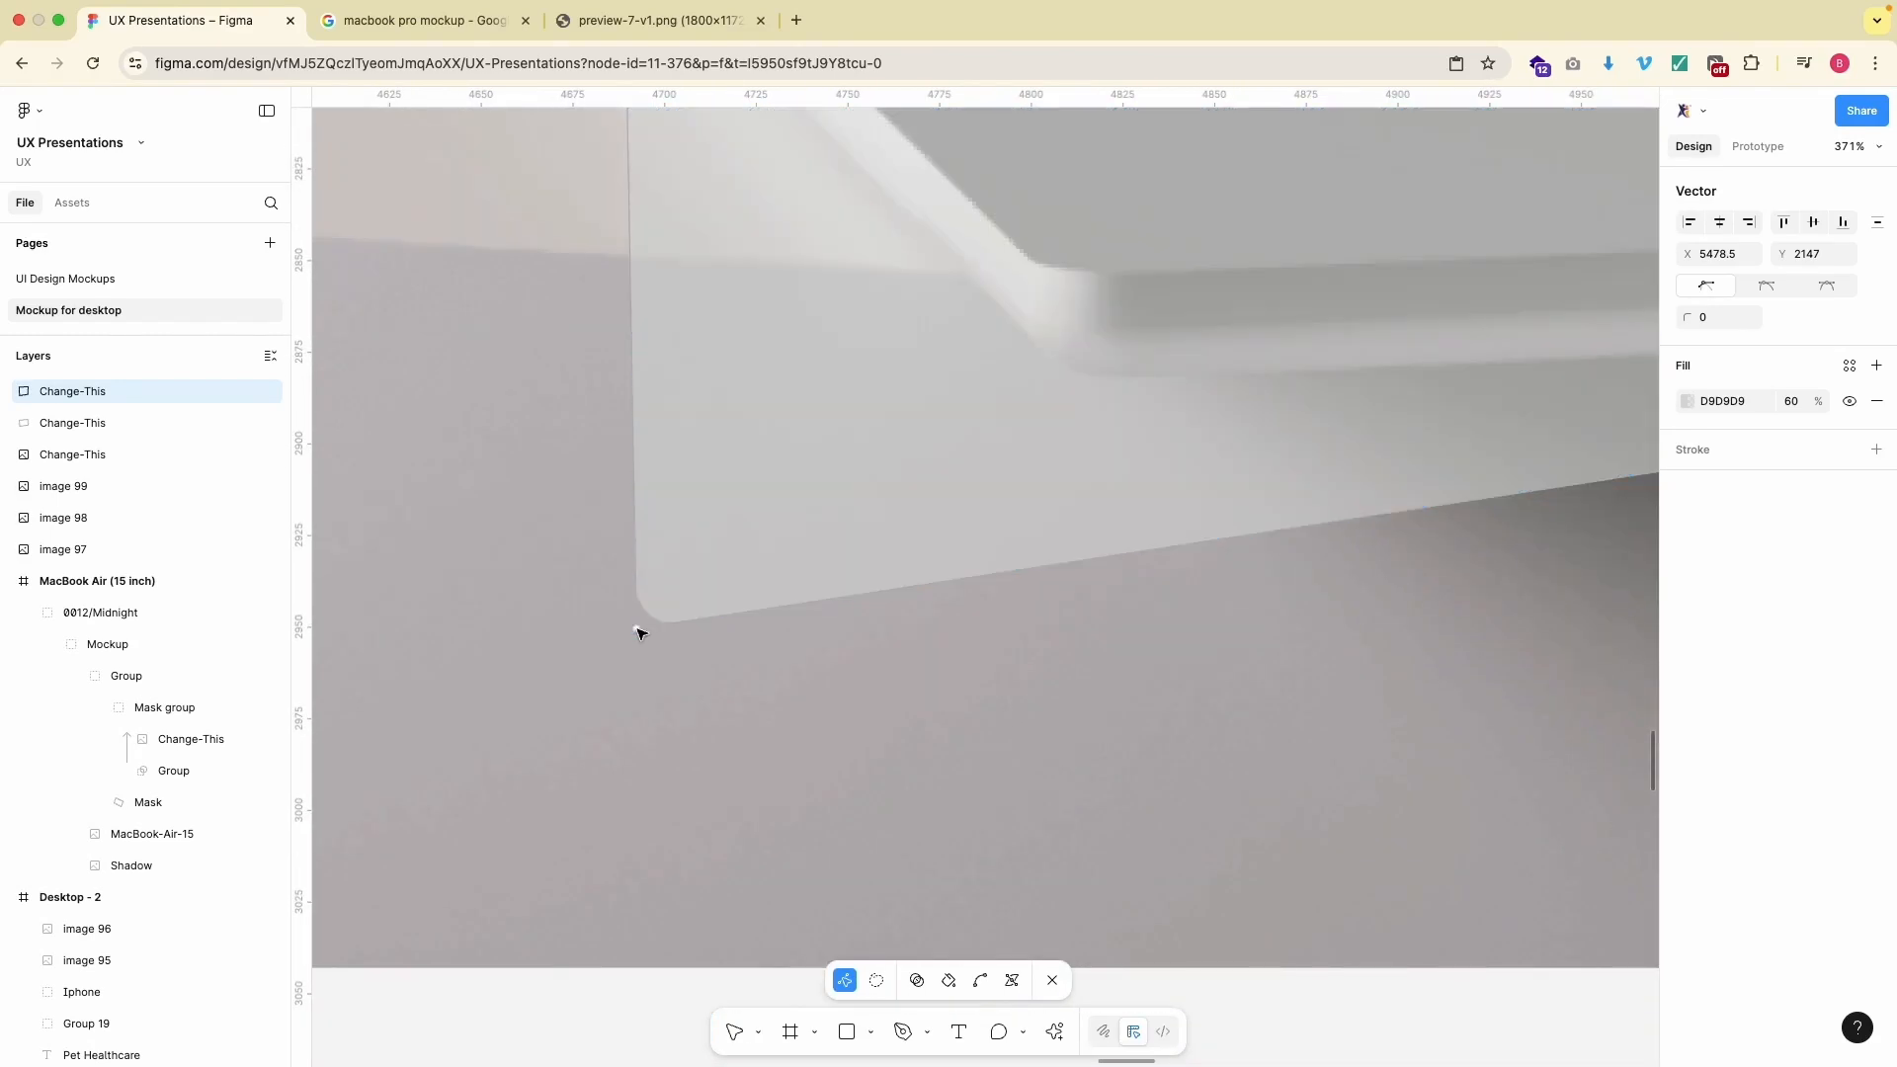
pyautogui.scroll(6, 637, 633)
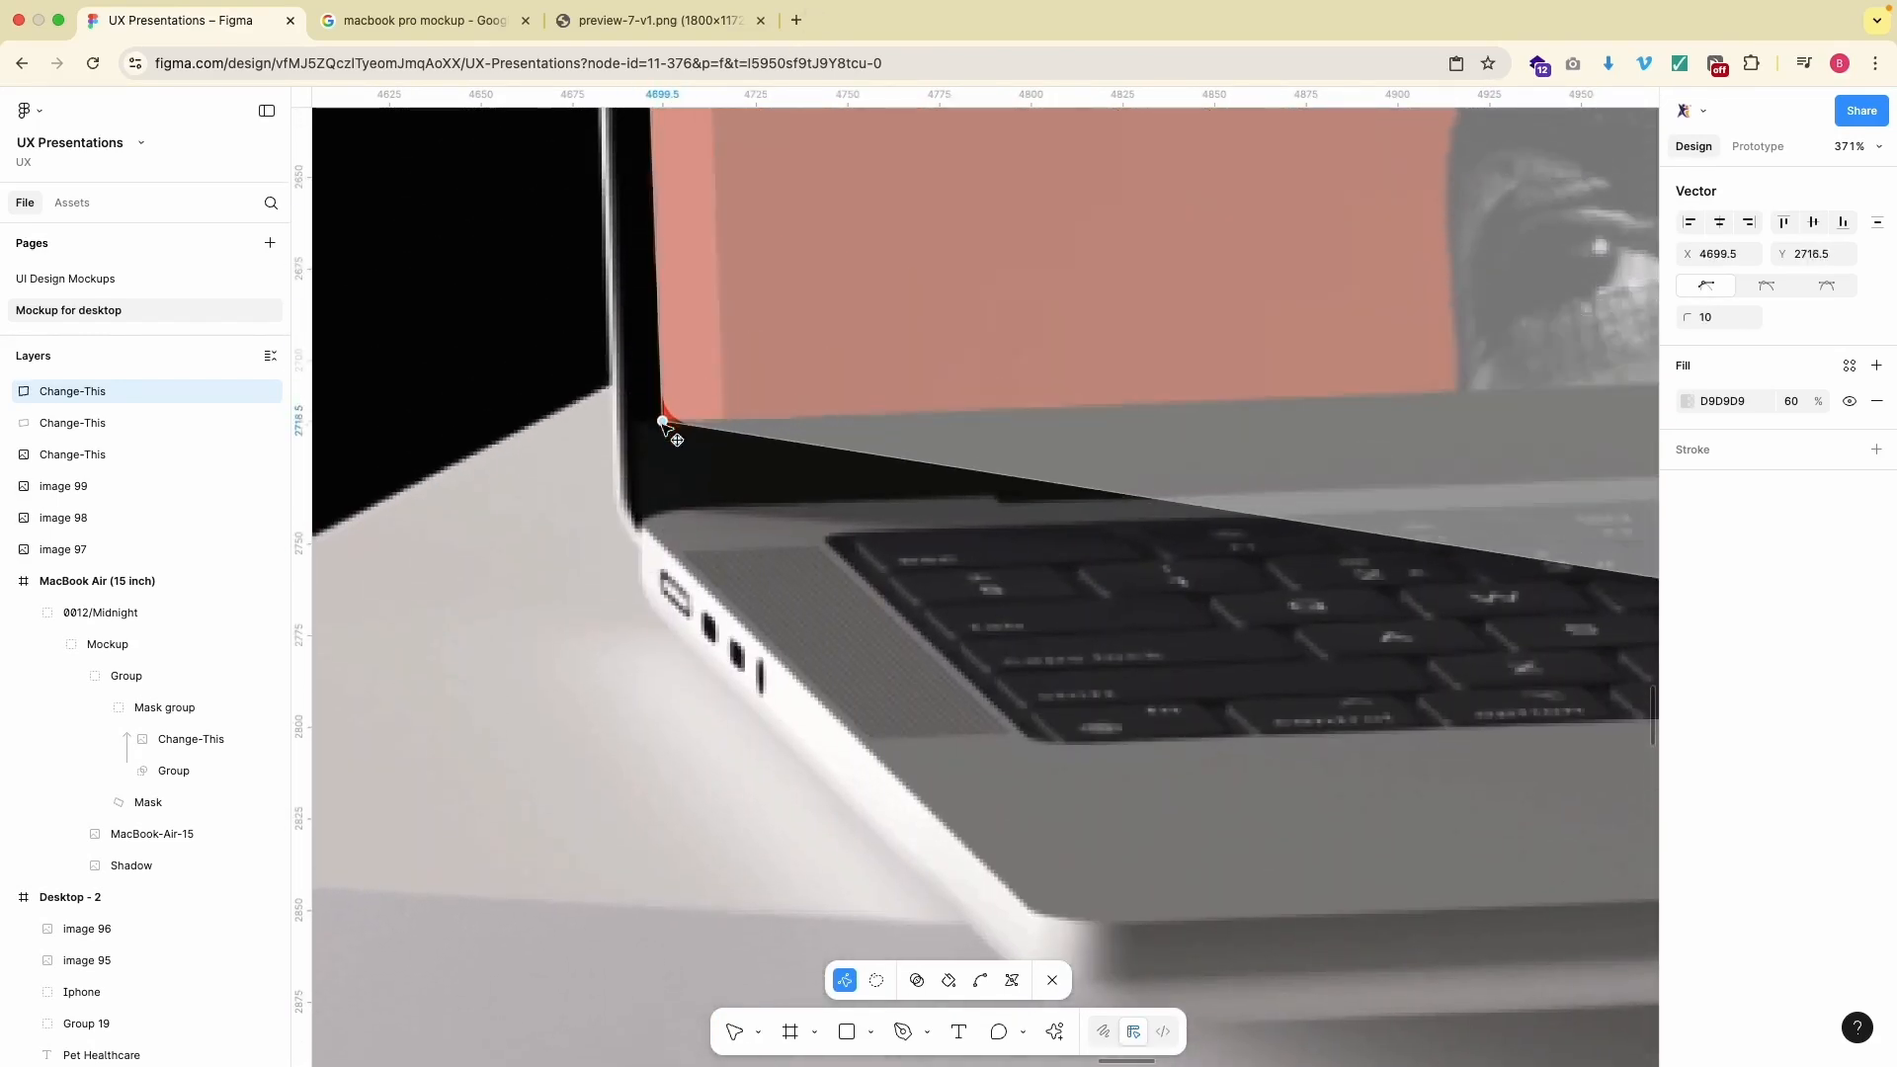
# - Nudge the vector's lower-left corner point down to Y 2717.5 and set that point's corner radius to 0
pyautogui.click(662, 425)
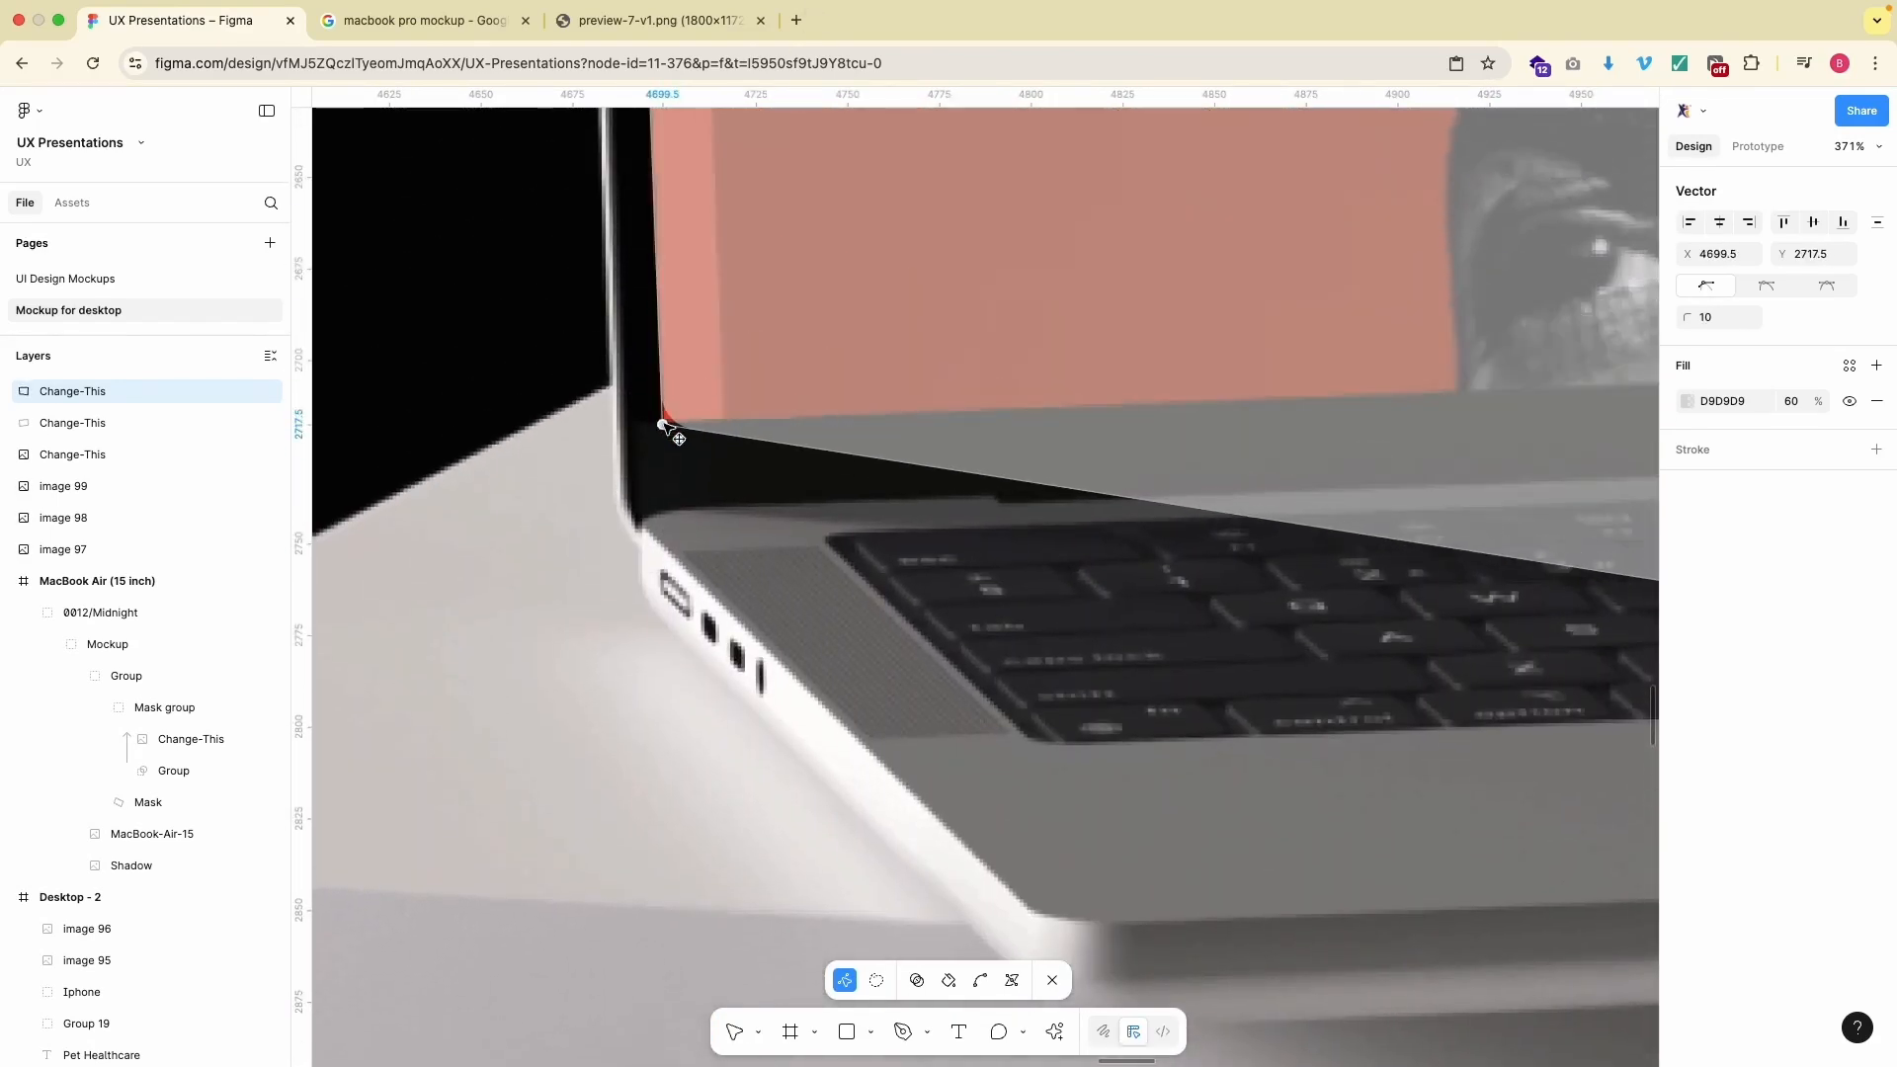
pyautogui.press('Down')
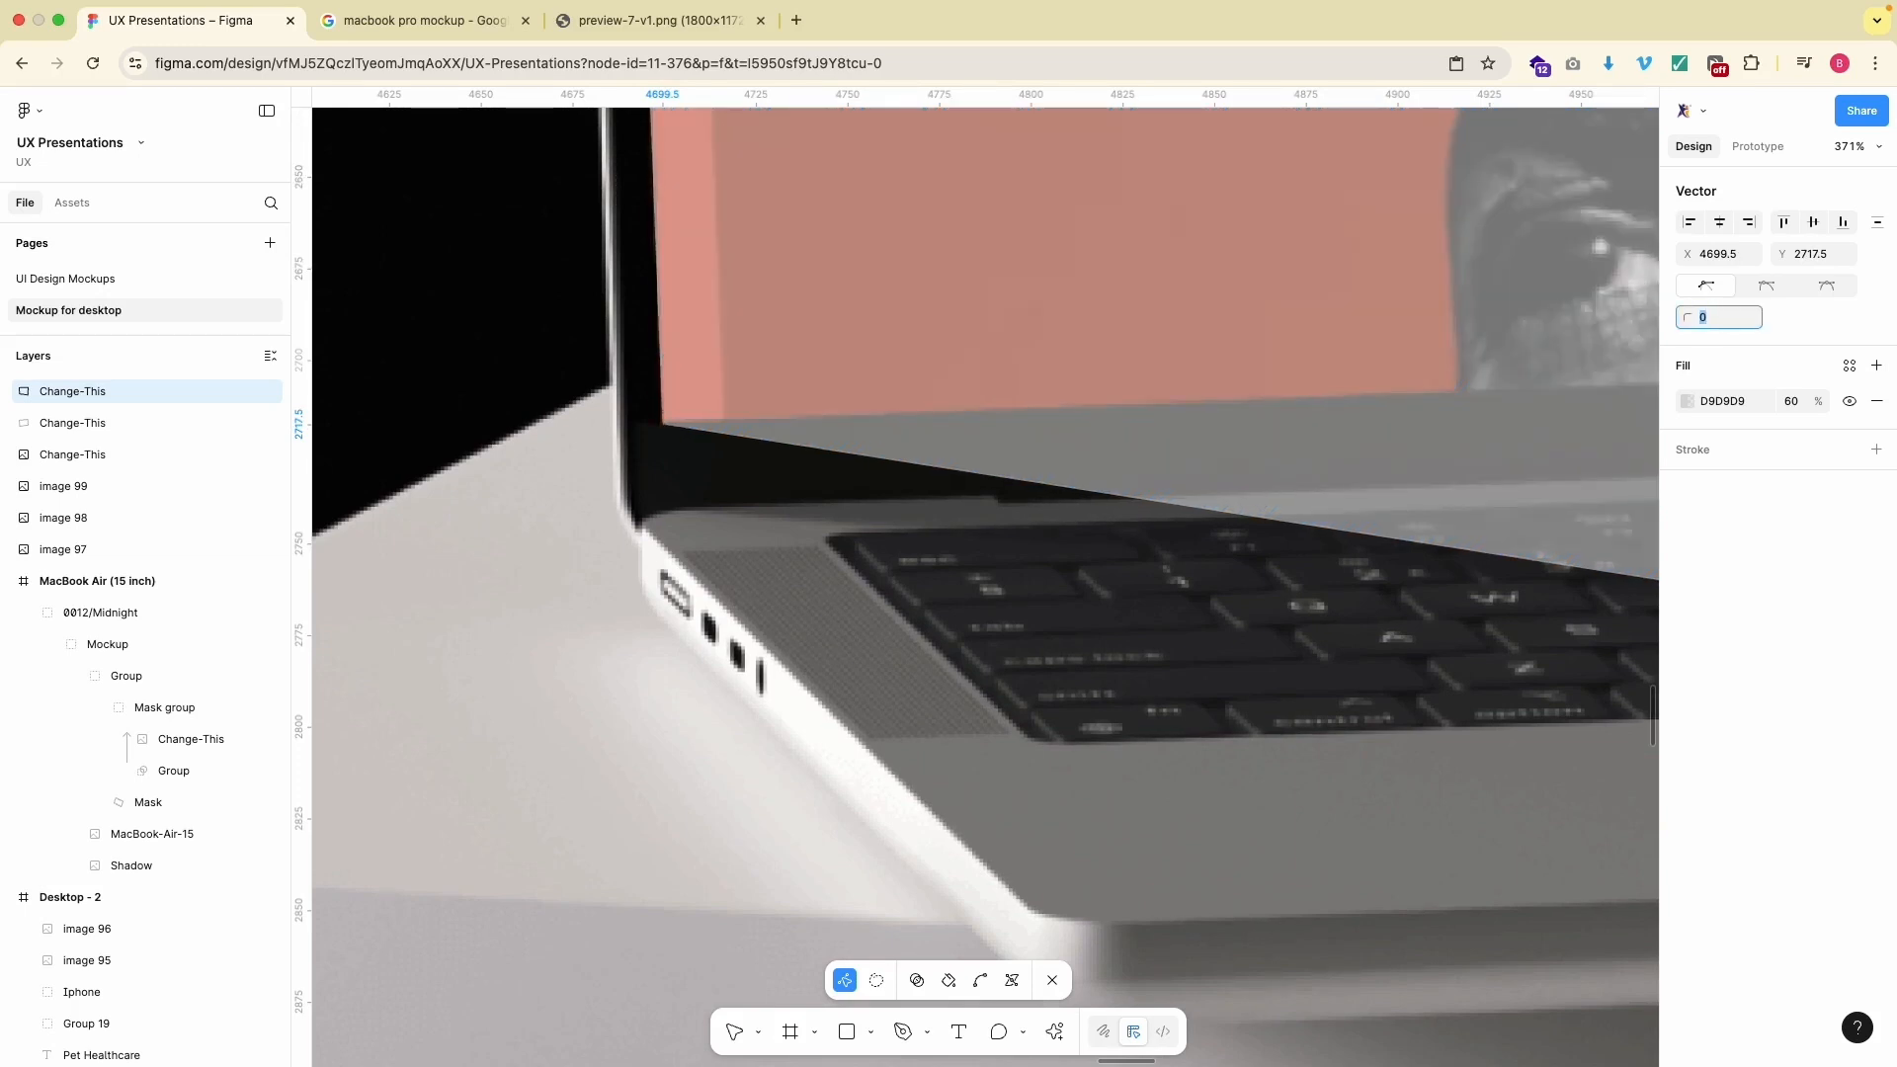
pyautogui.press('Escape')
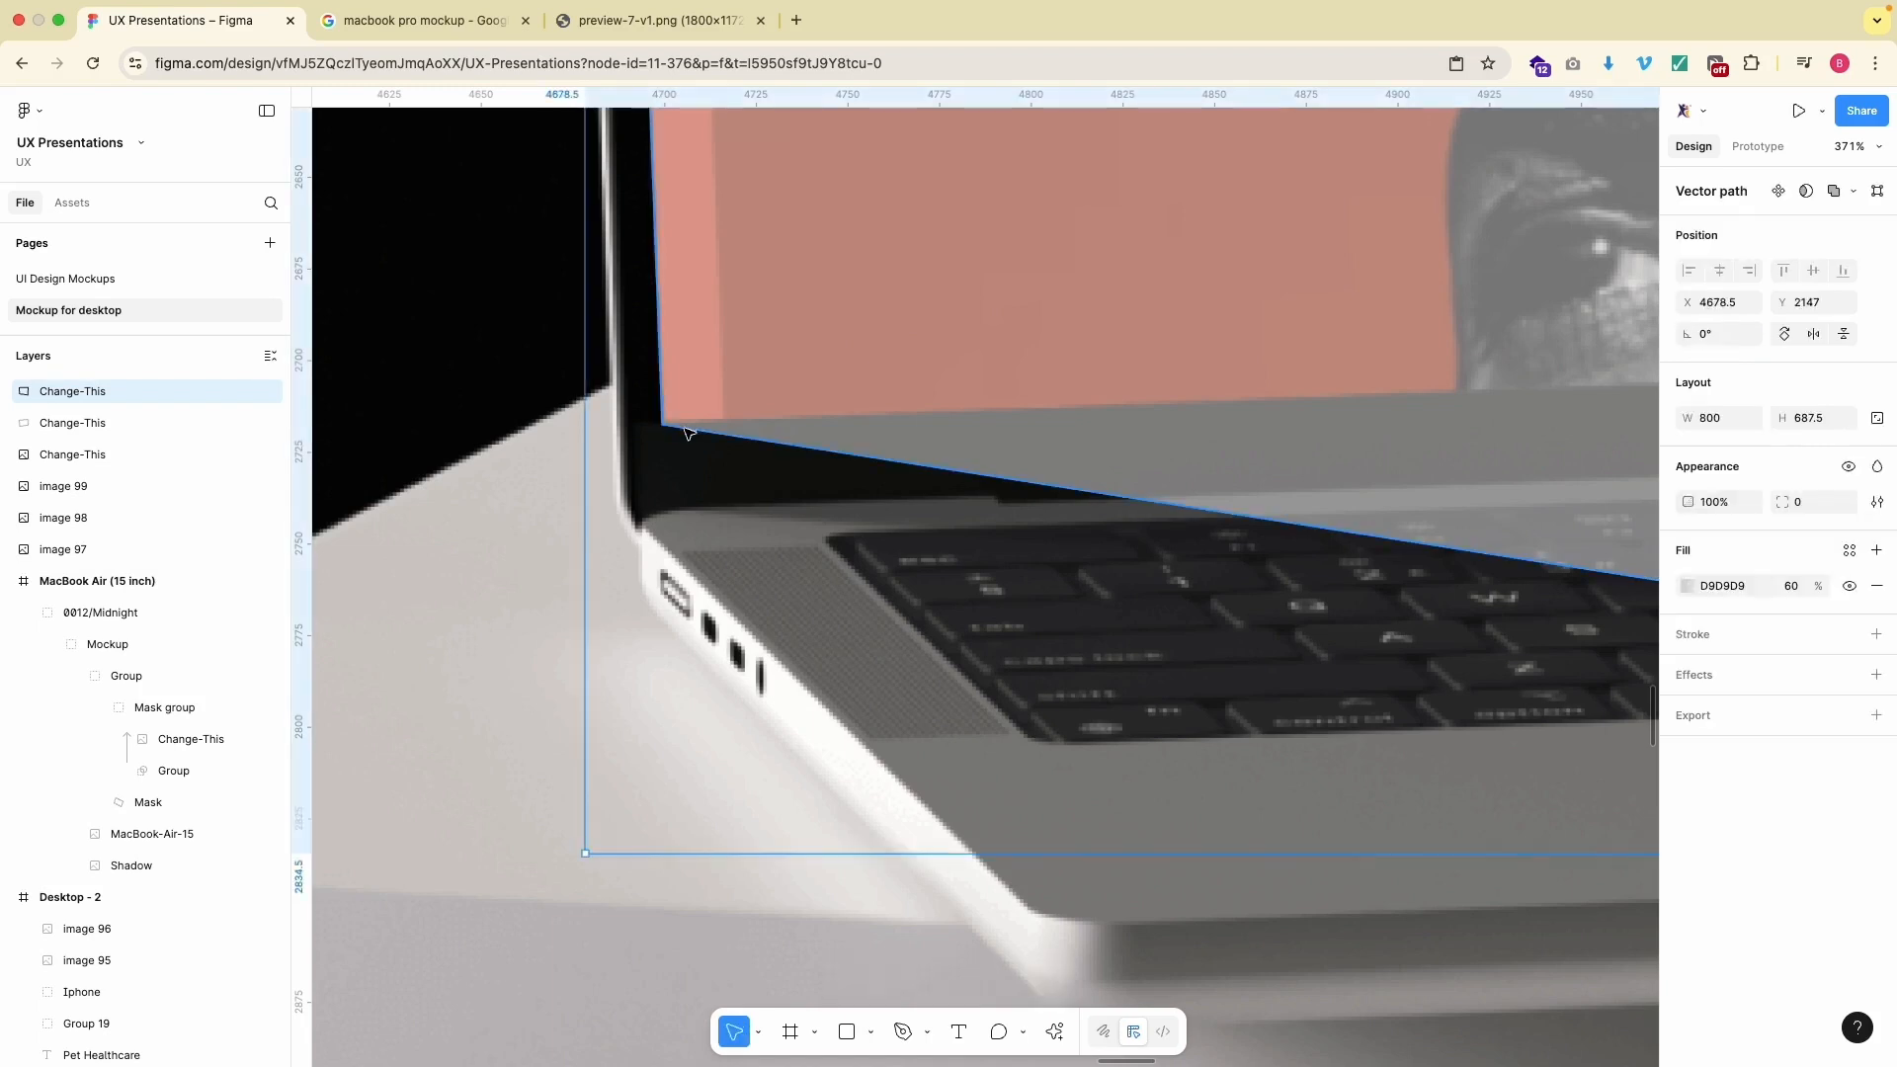
# - Move the vector's lower-right corner point onto the bottom-right corner of the MacBook Pro's red screen, at X 5501, Y 2686
pyautogui.doubleClick(734, 441)
pyautogui.hscroll(1, 734, 440)
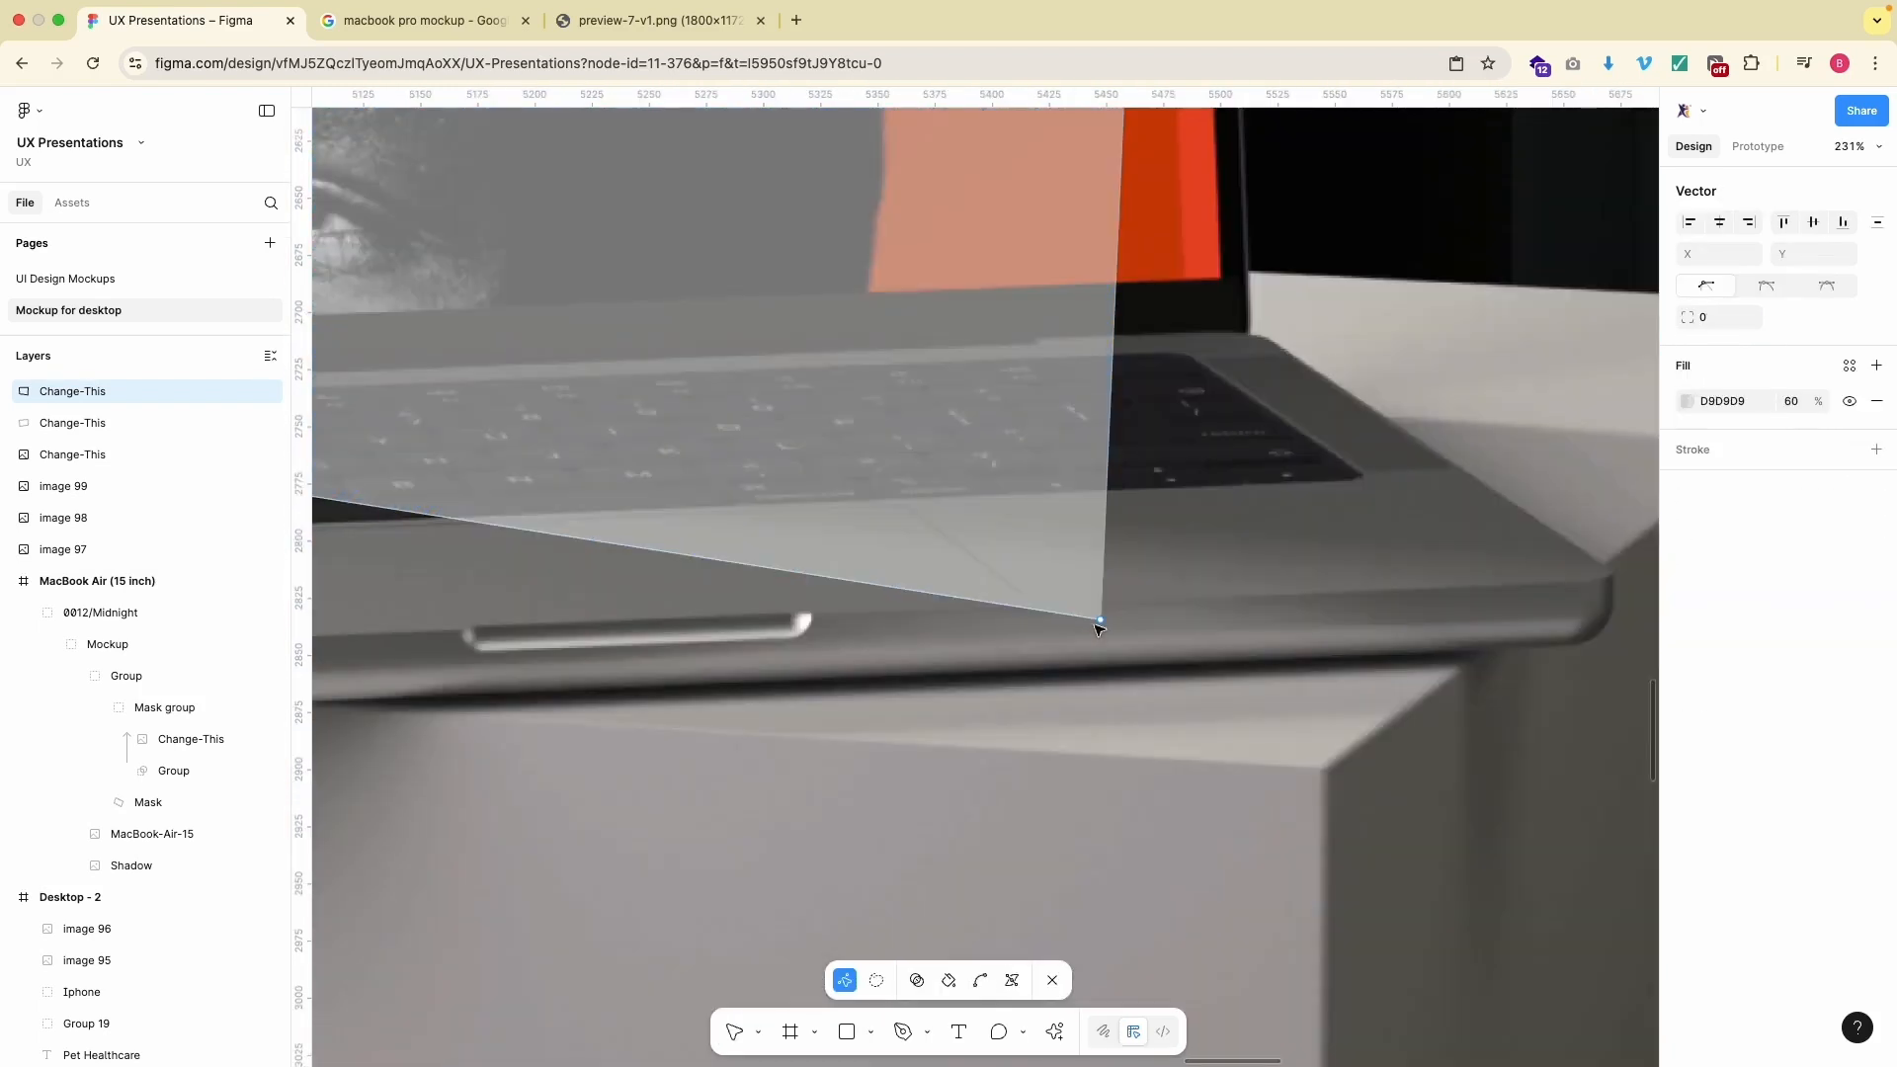
pyautogui.click(1102, 620)
pyautogui.scroll(10, 1102, 621)
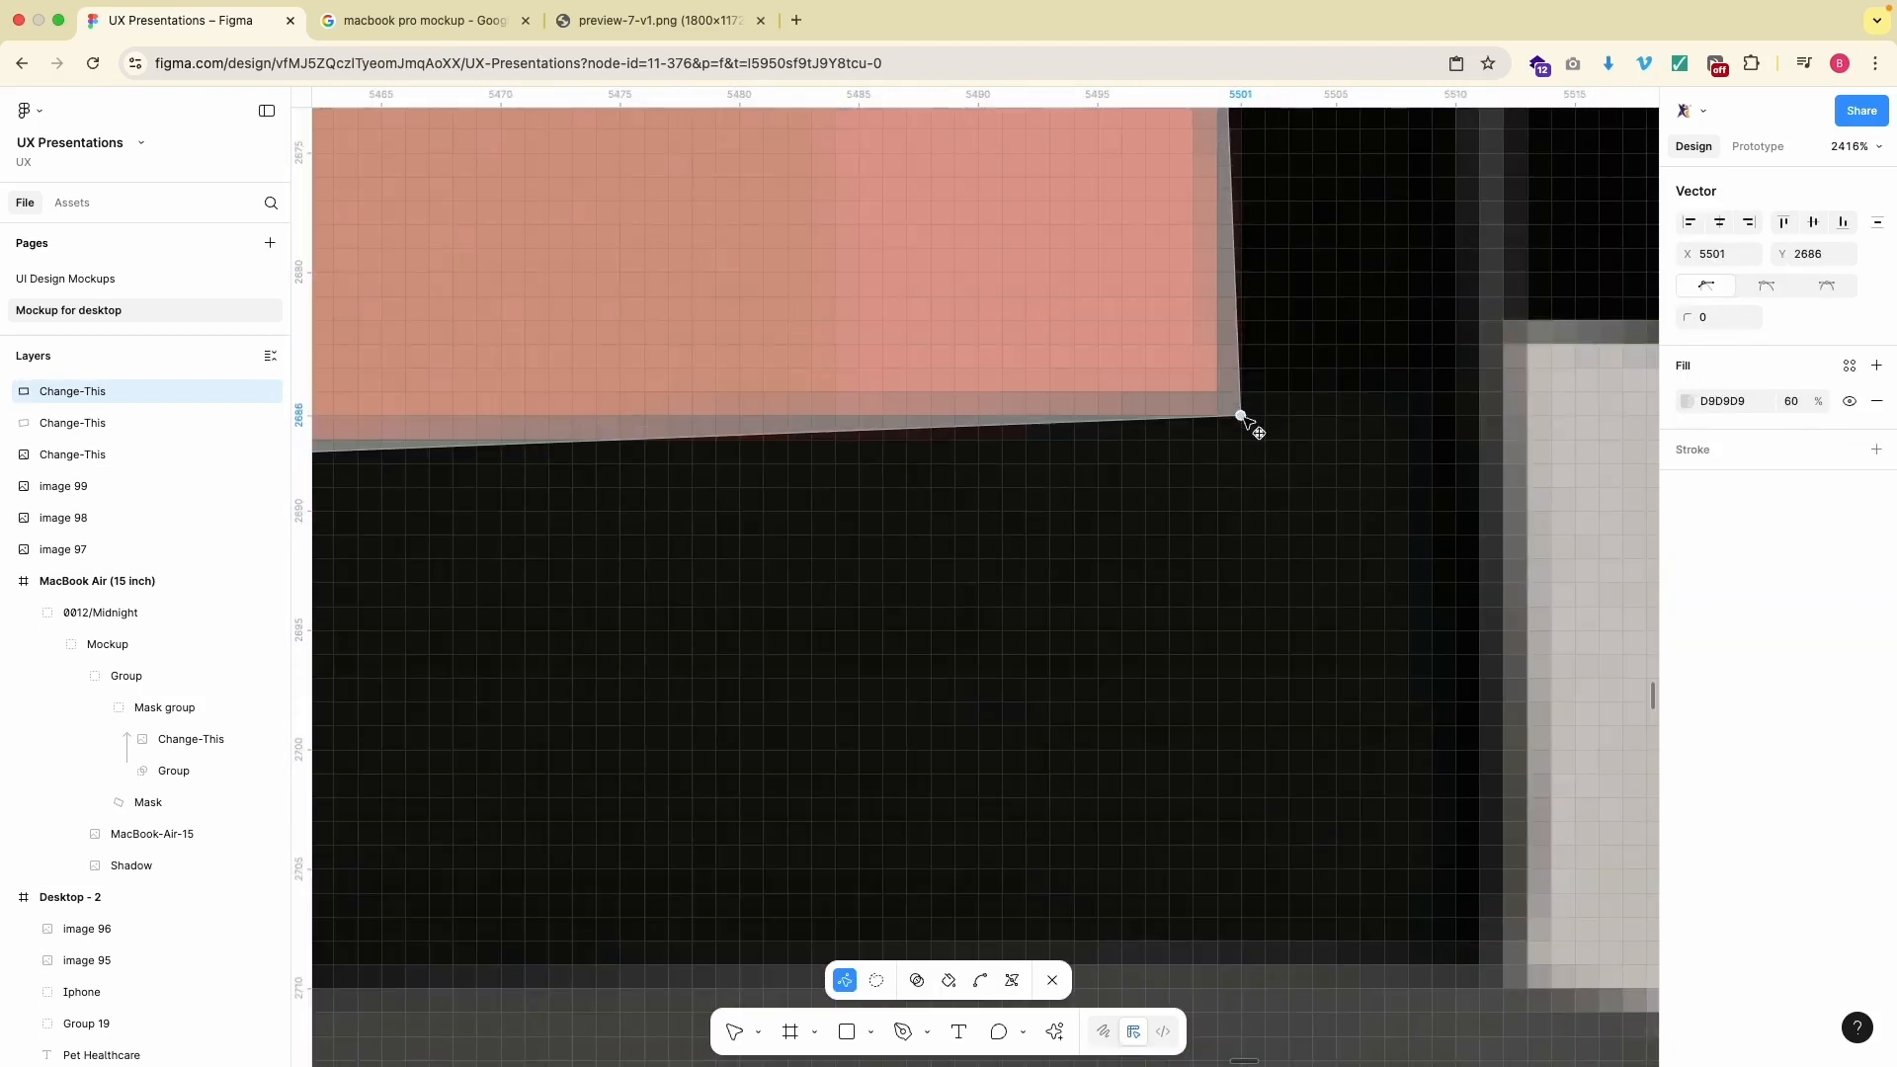
pyautogui.scroll(-5, 1245, 421)
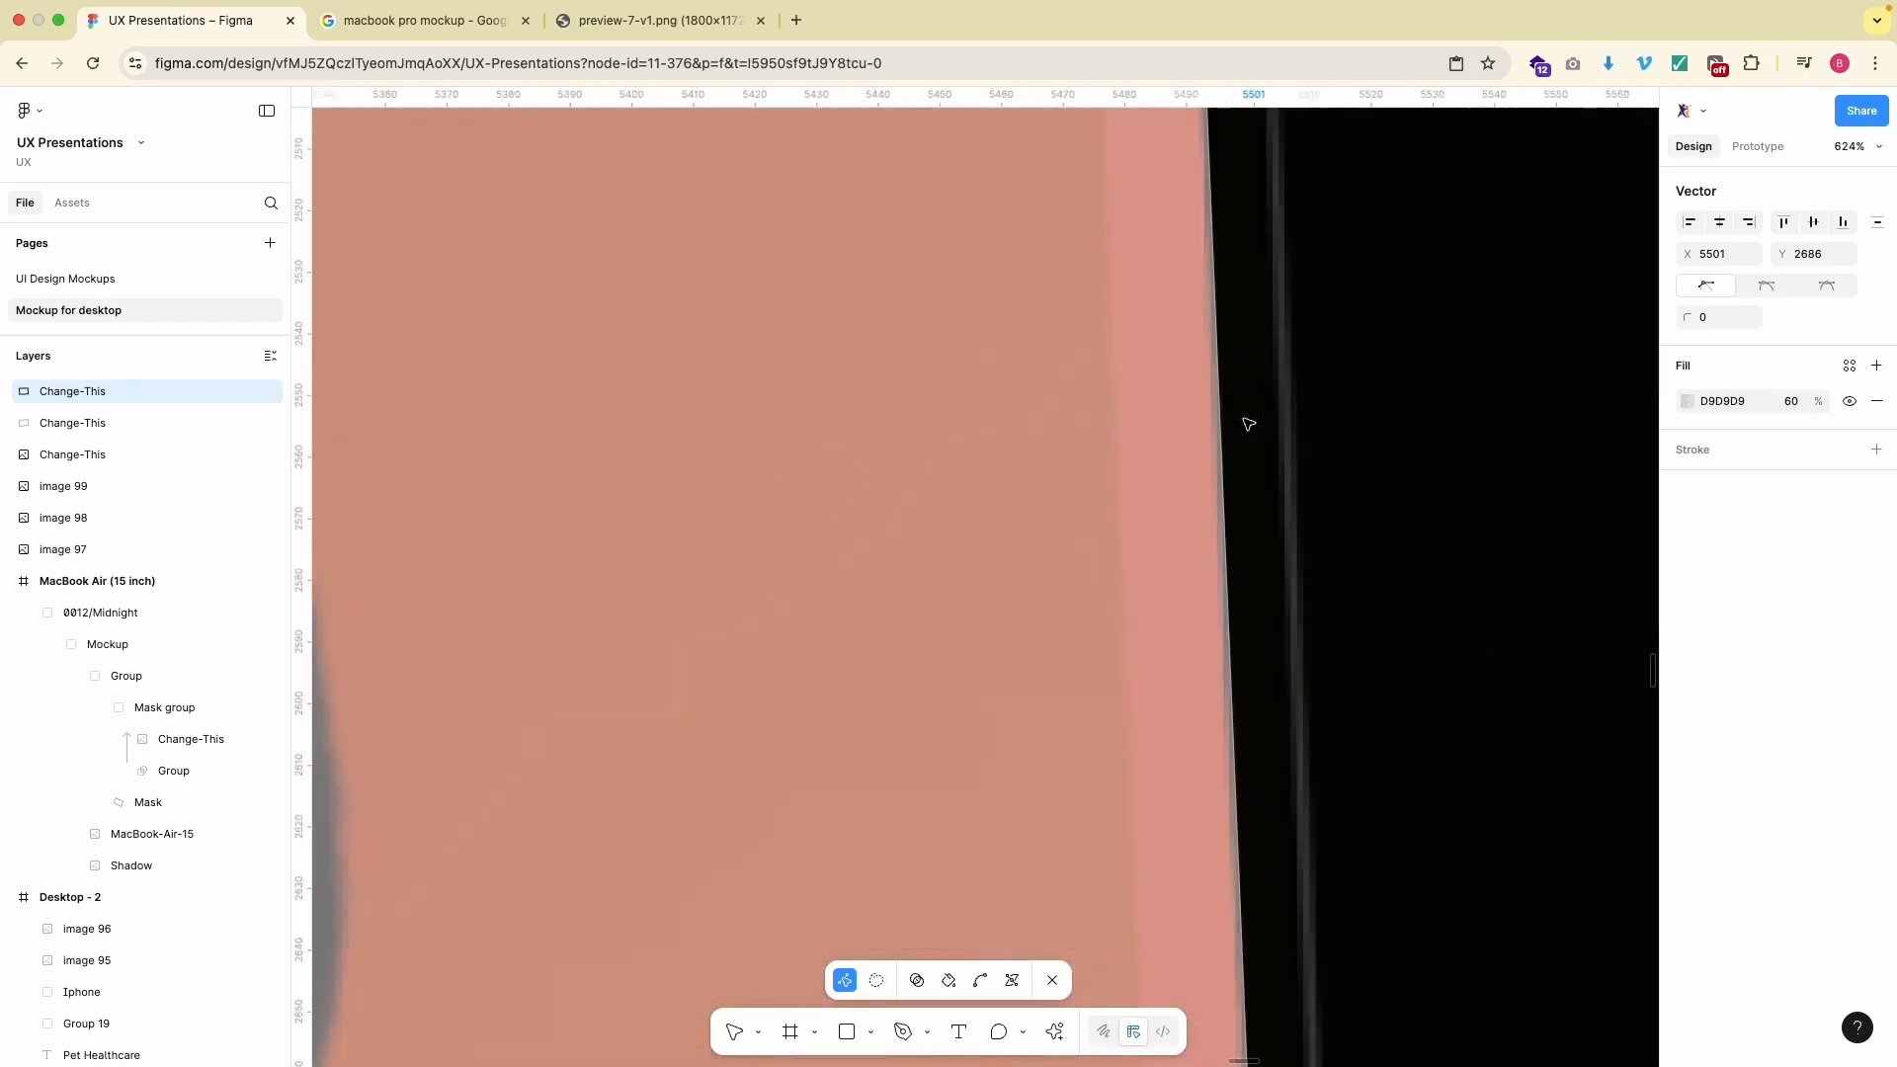
# - Realign the vector's upper-right point to X 5478, Y 2146.5 and its upper-left point to X 4678, Y 2168.5, and finish editing
pyautogui.scroll(15, 1245, 421)
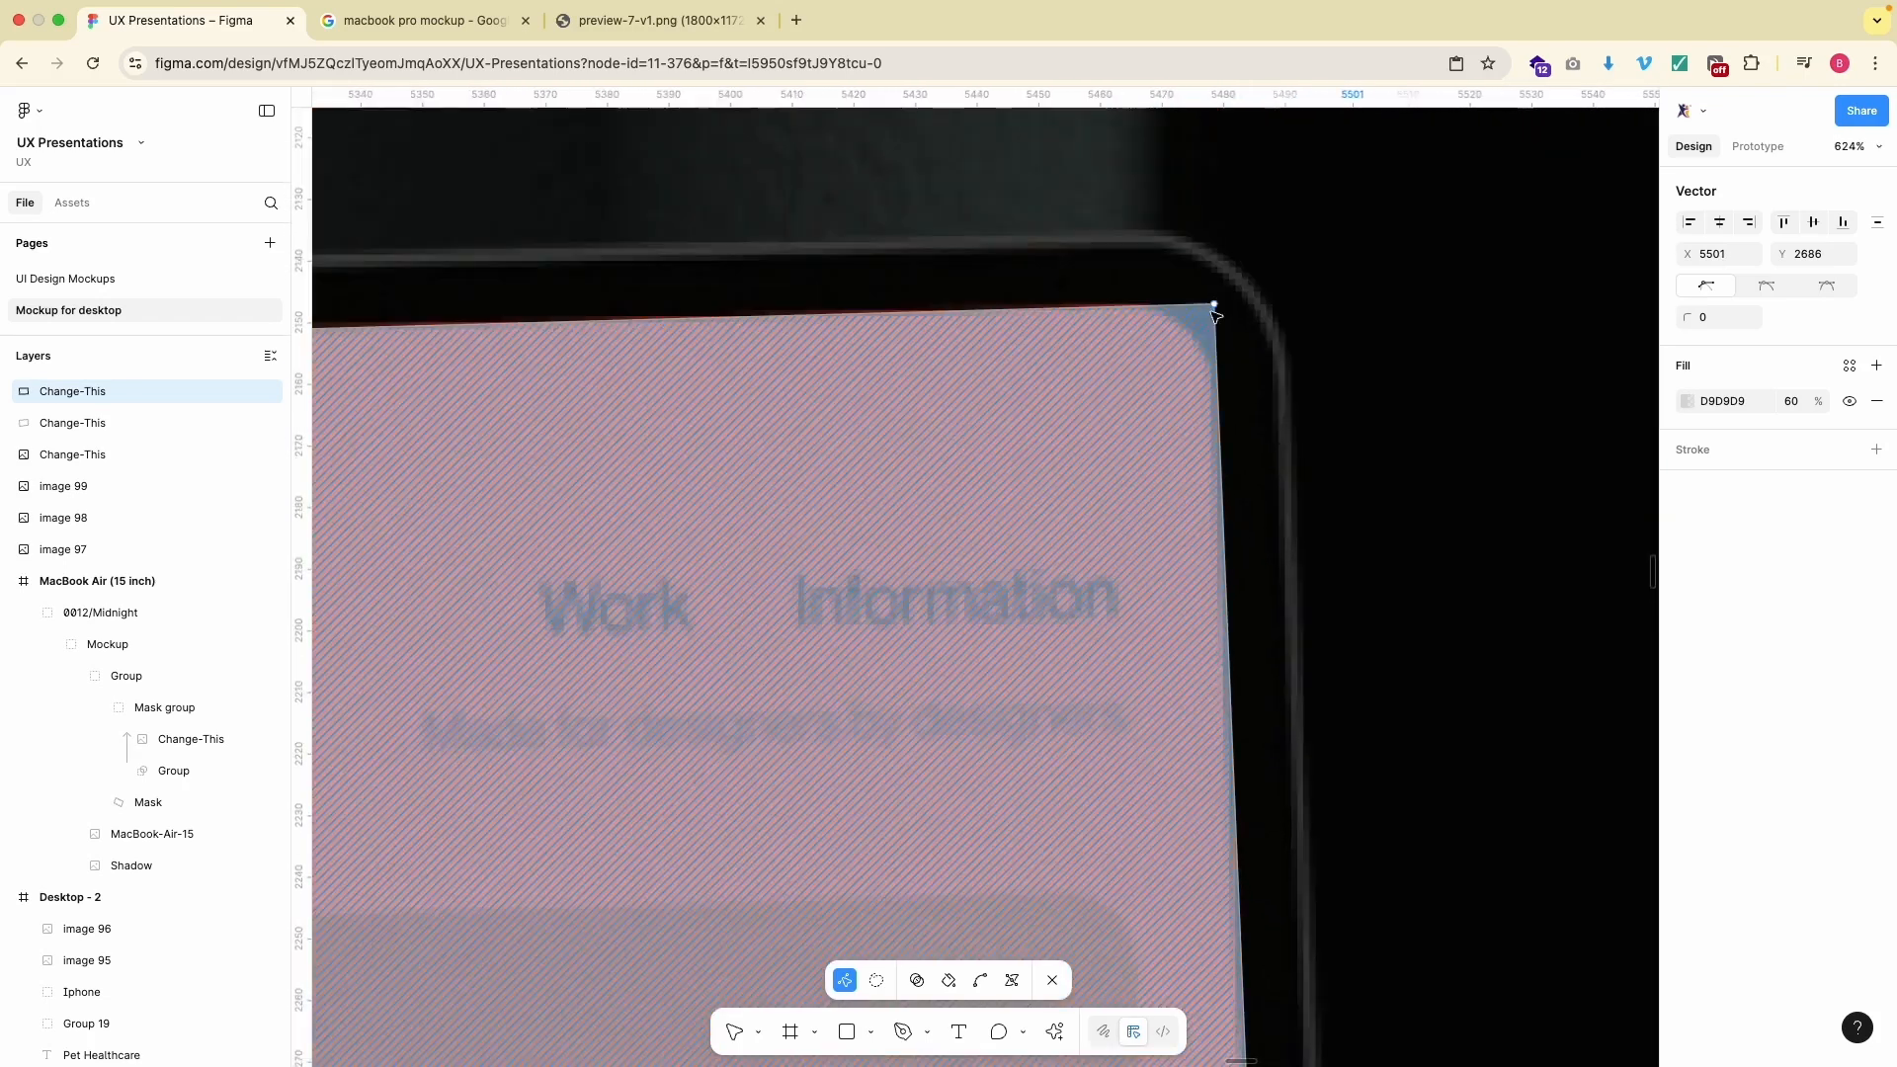
pyautogui.click(1216, 307)
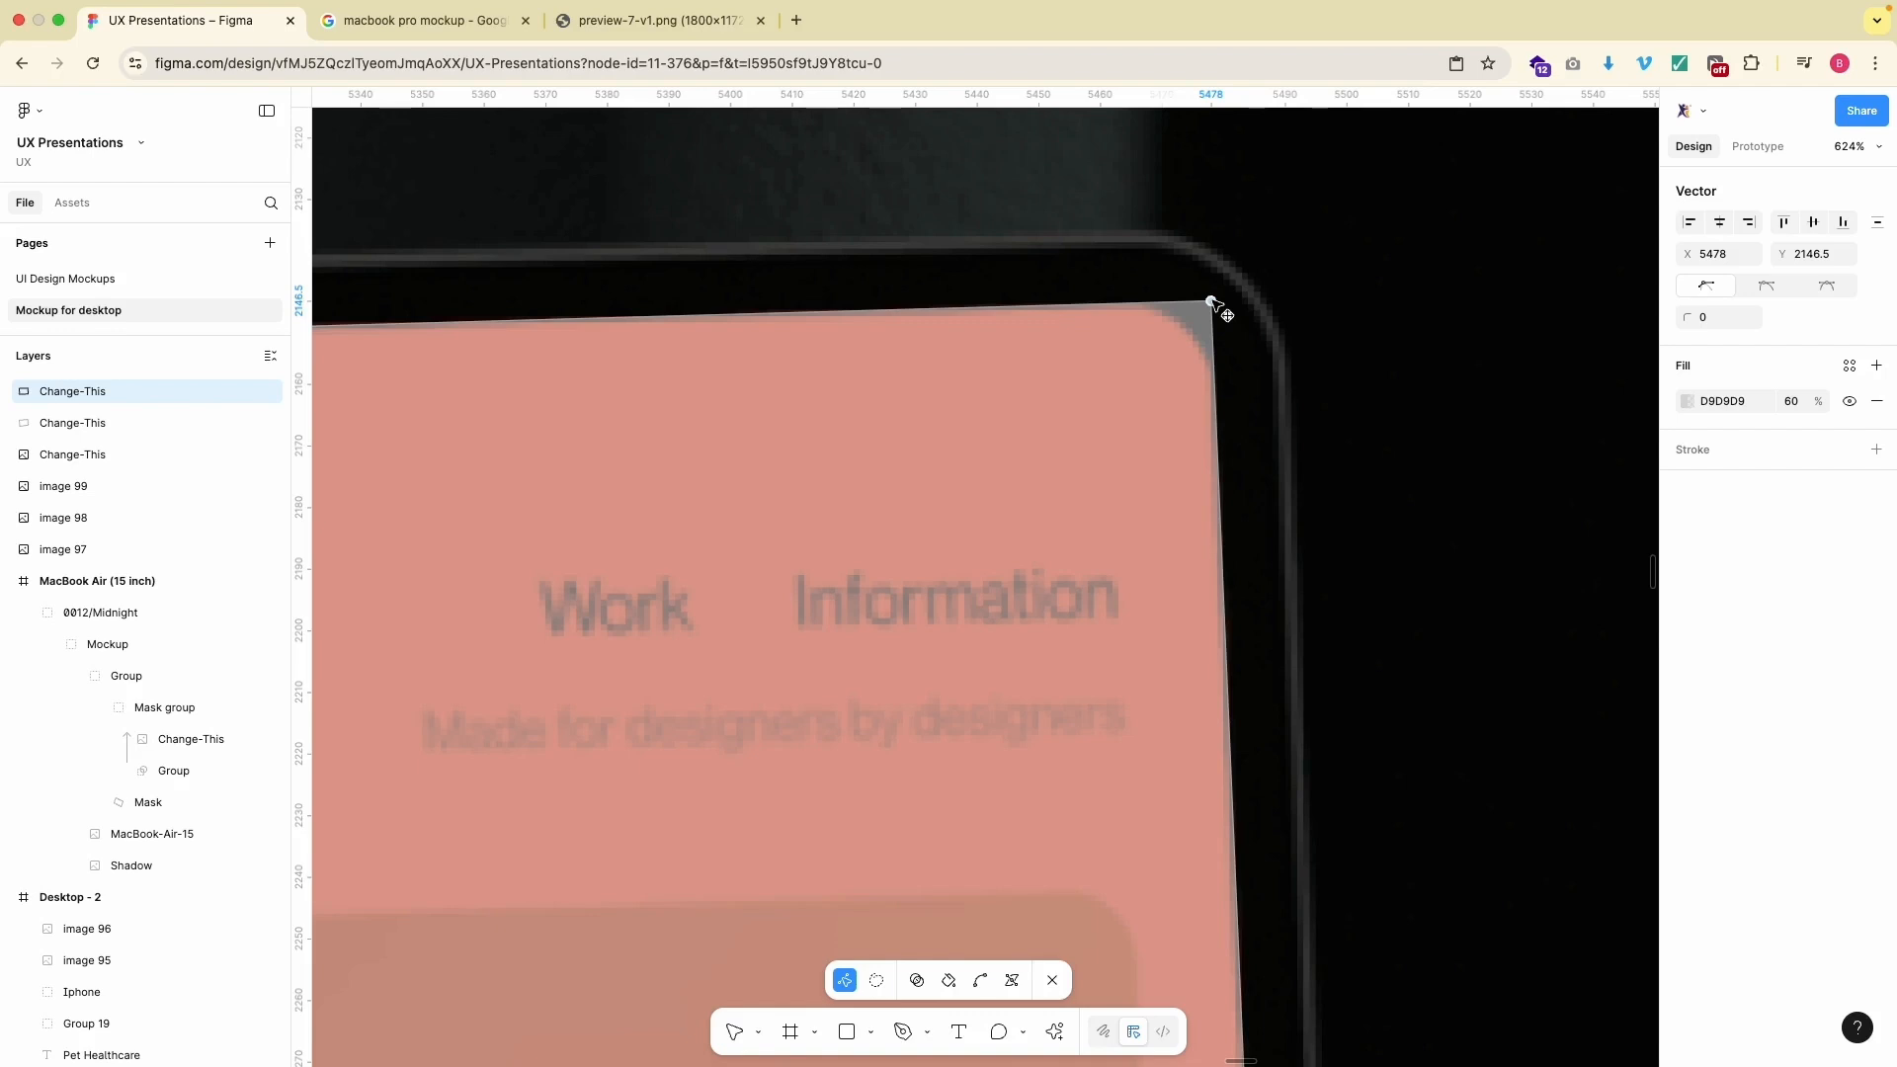
pyautogui.hscroll(-15, 1214, 305)
pyautogui.click(922, 387)
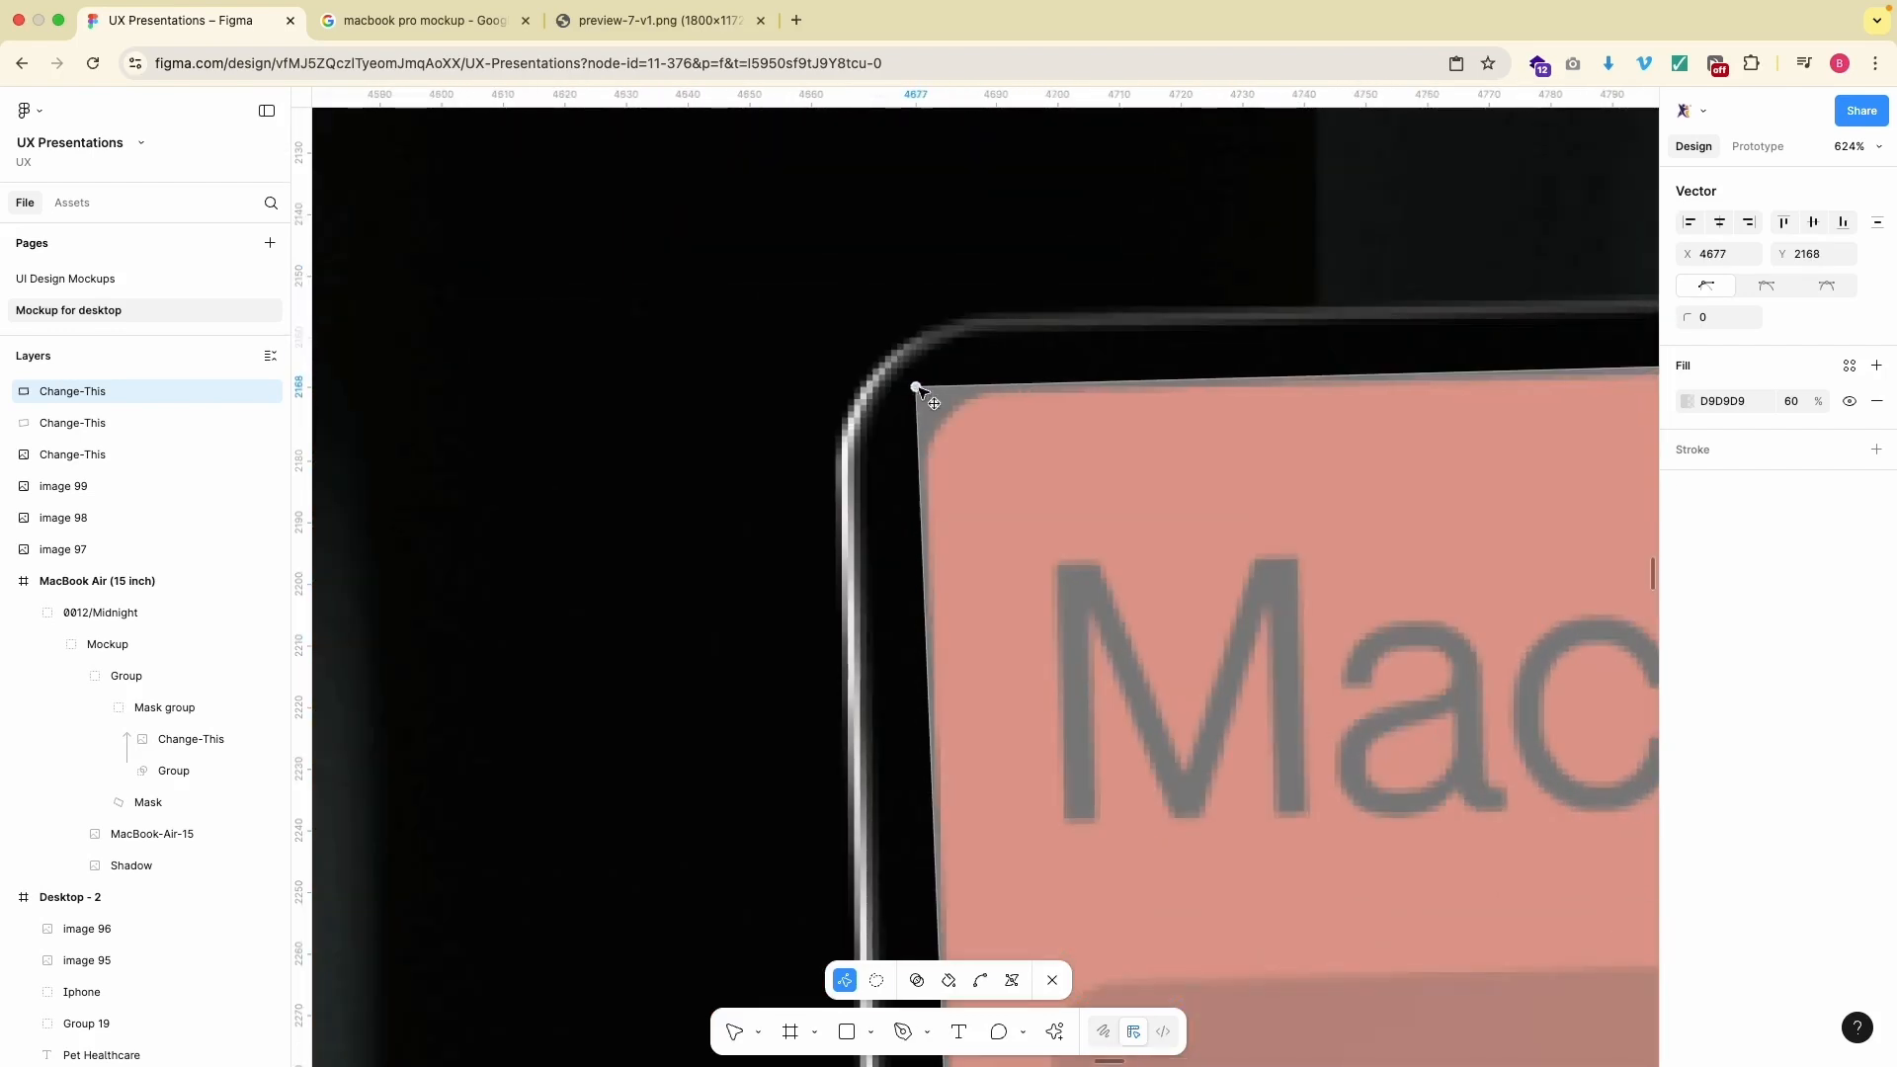
pyautogui.scroll(-10, 921, 387)
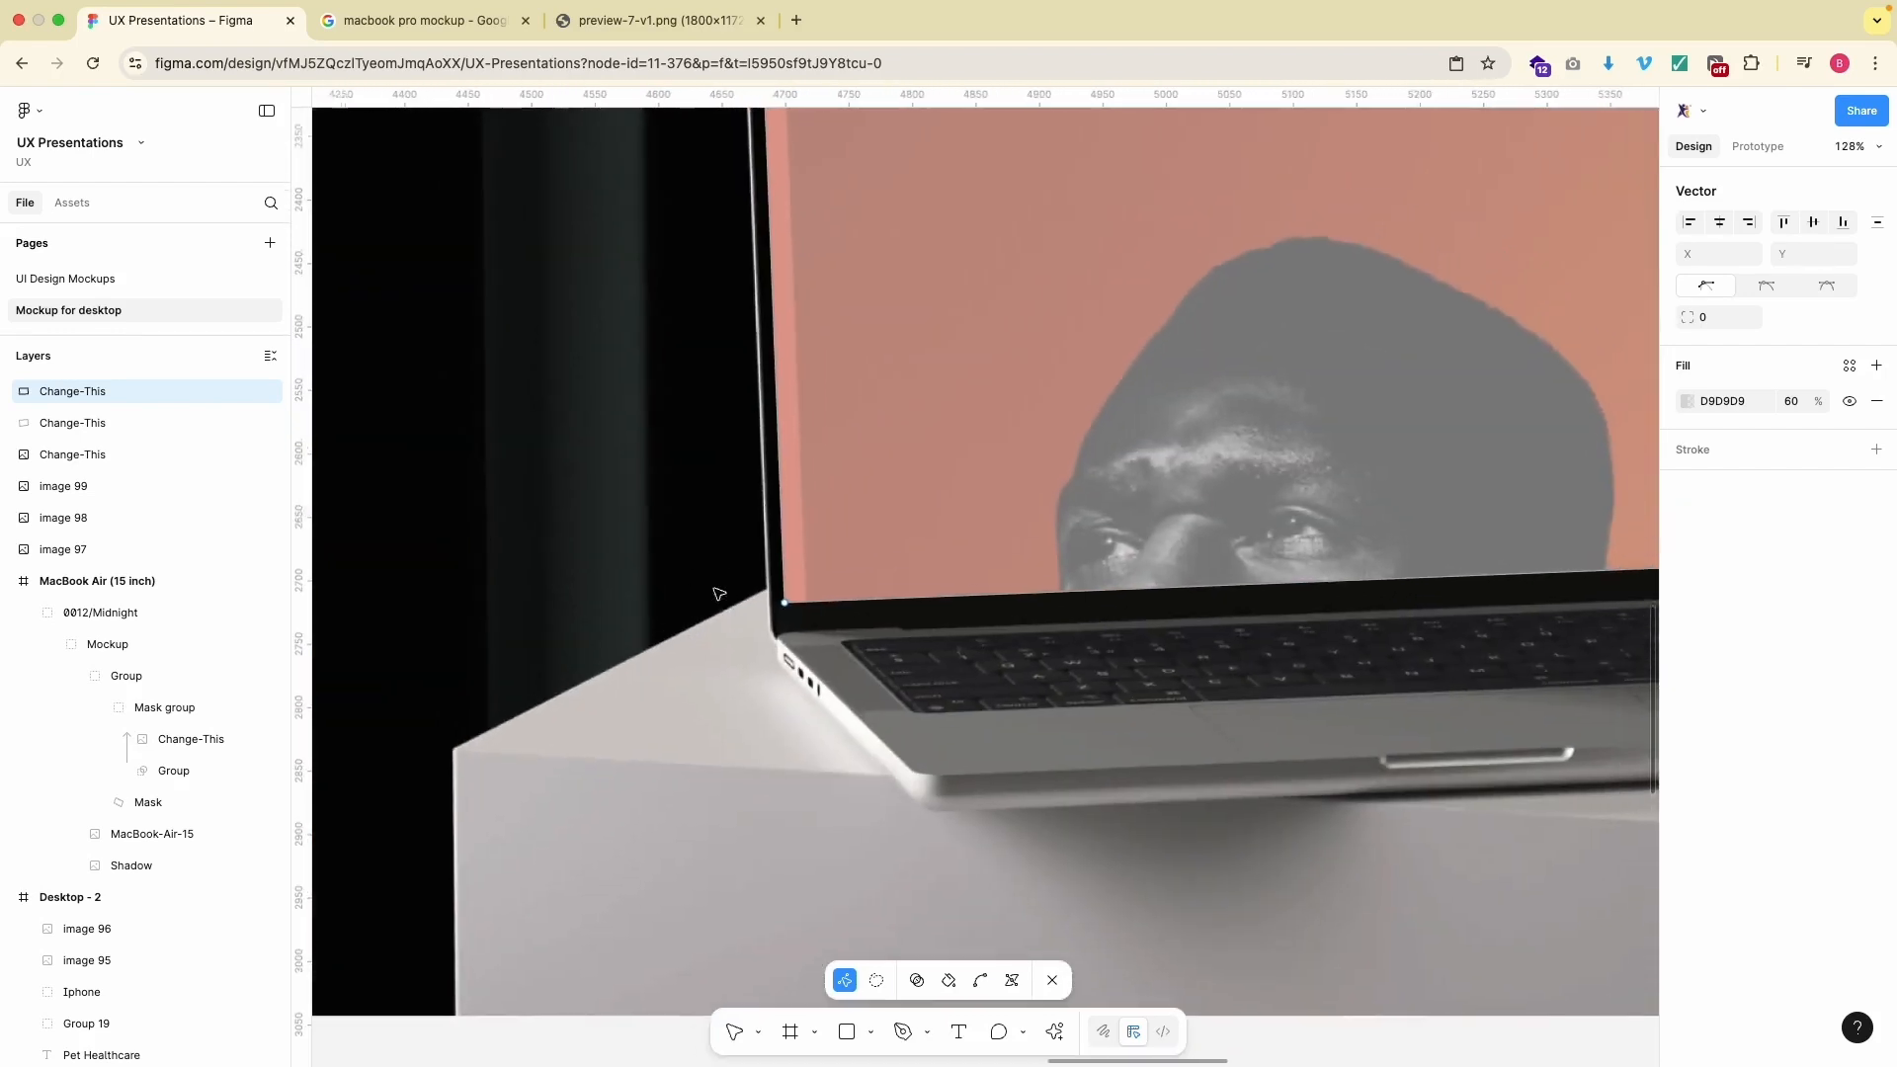
pyautogui.press('Escape')
pyautogui.click(403, 610)
pyautogui.scroll(-5, 403, 610)
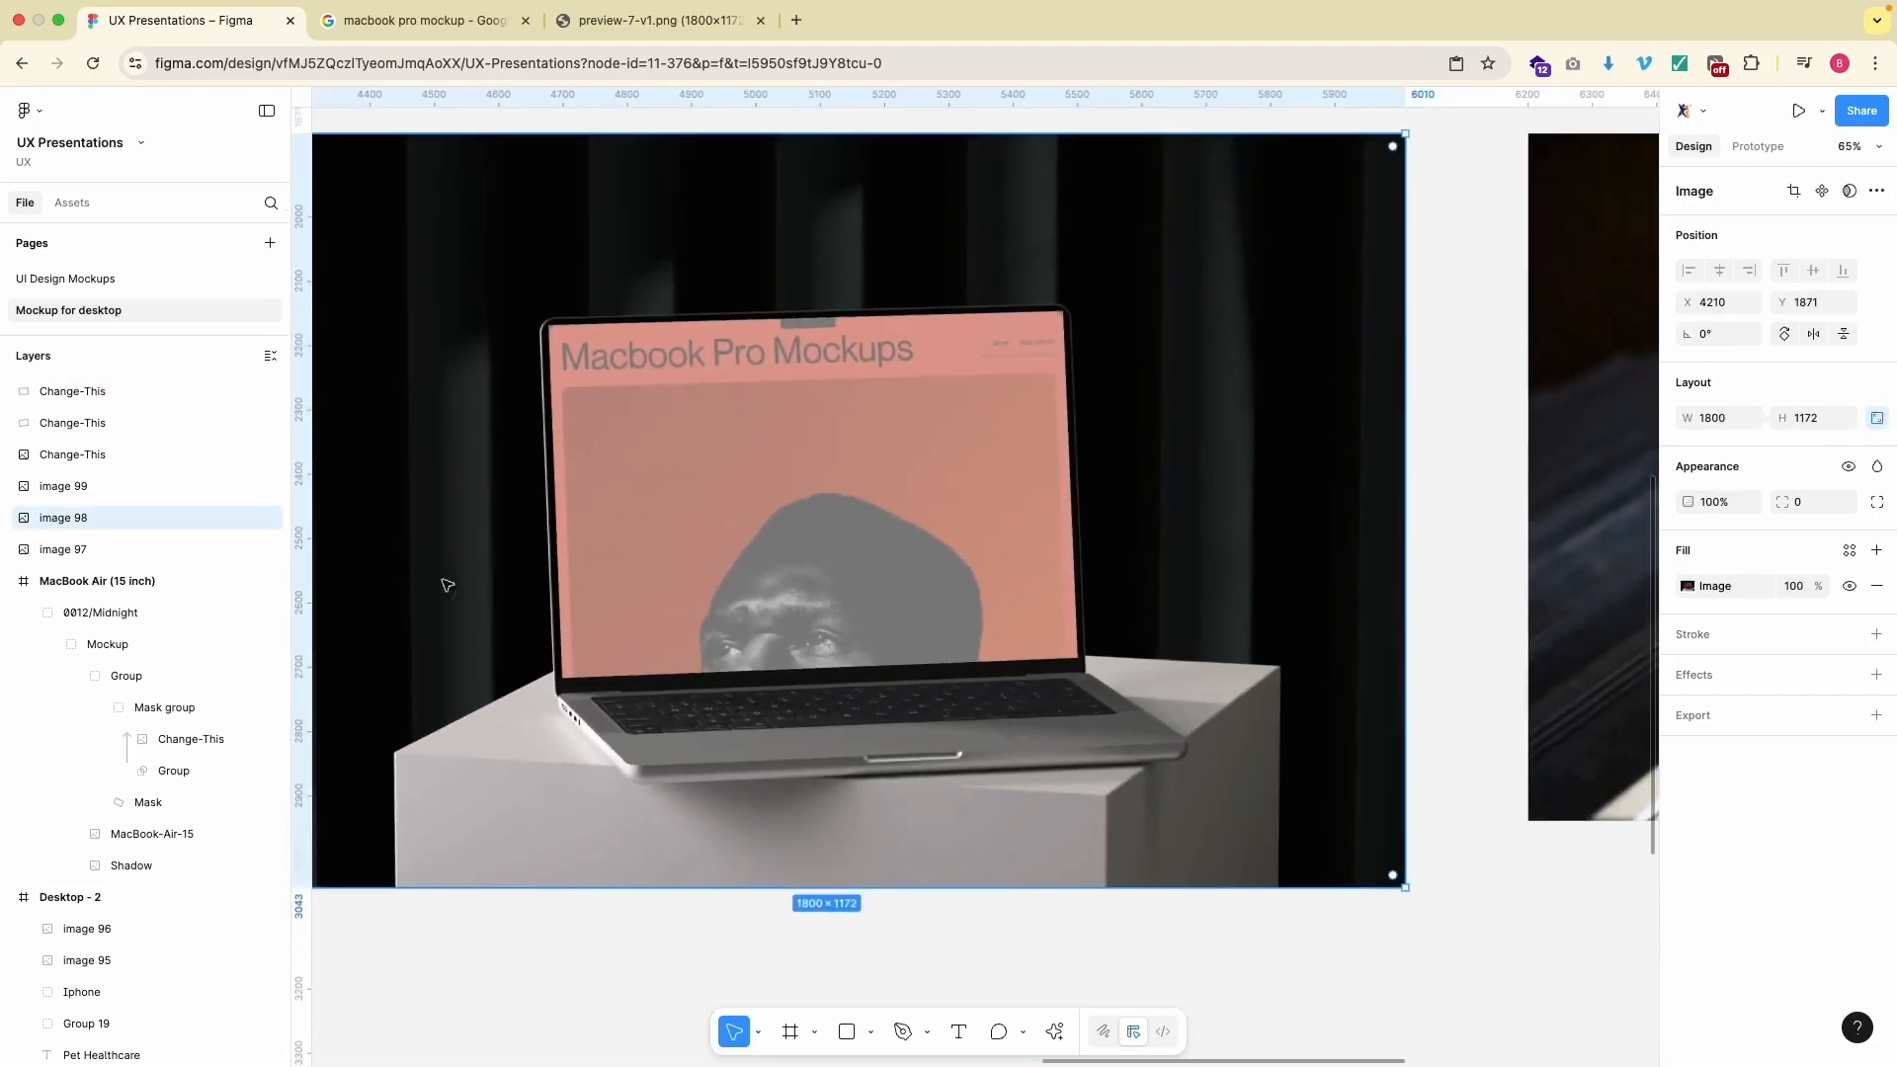
# - Reopen the vector for point editing and set the upper-right point's corner radius to 14
pyautogui.scroll(3, 745, 471)
pyautogui.scroll(4, 745, 470)
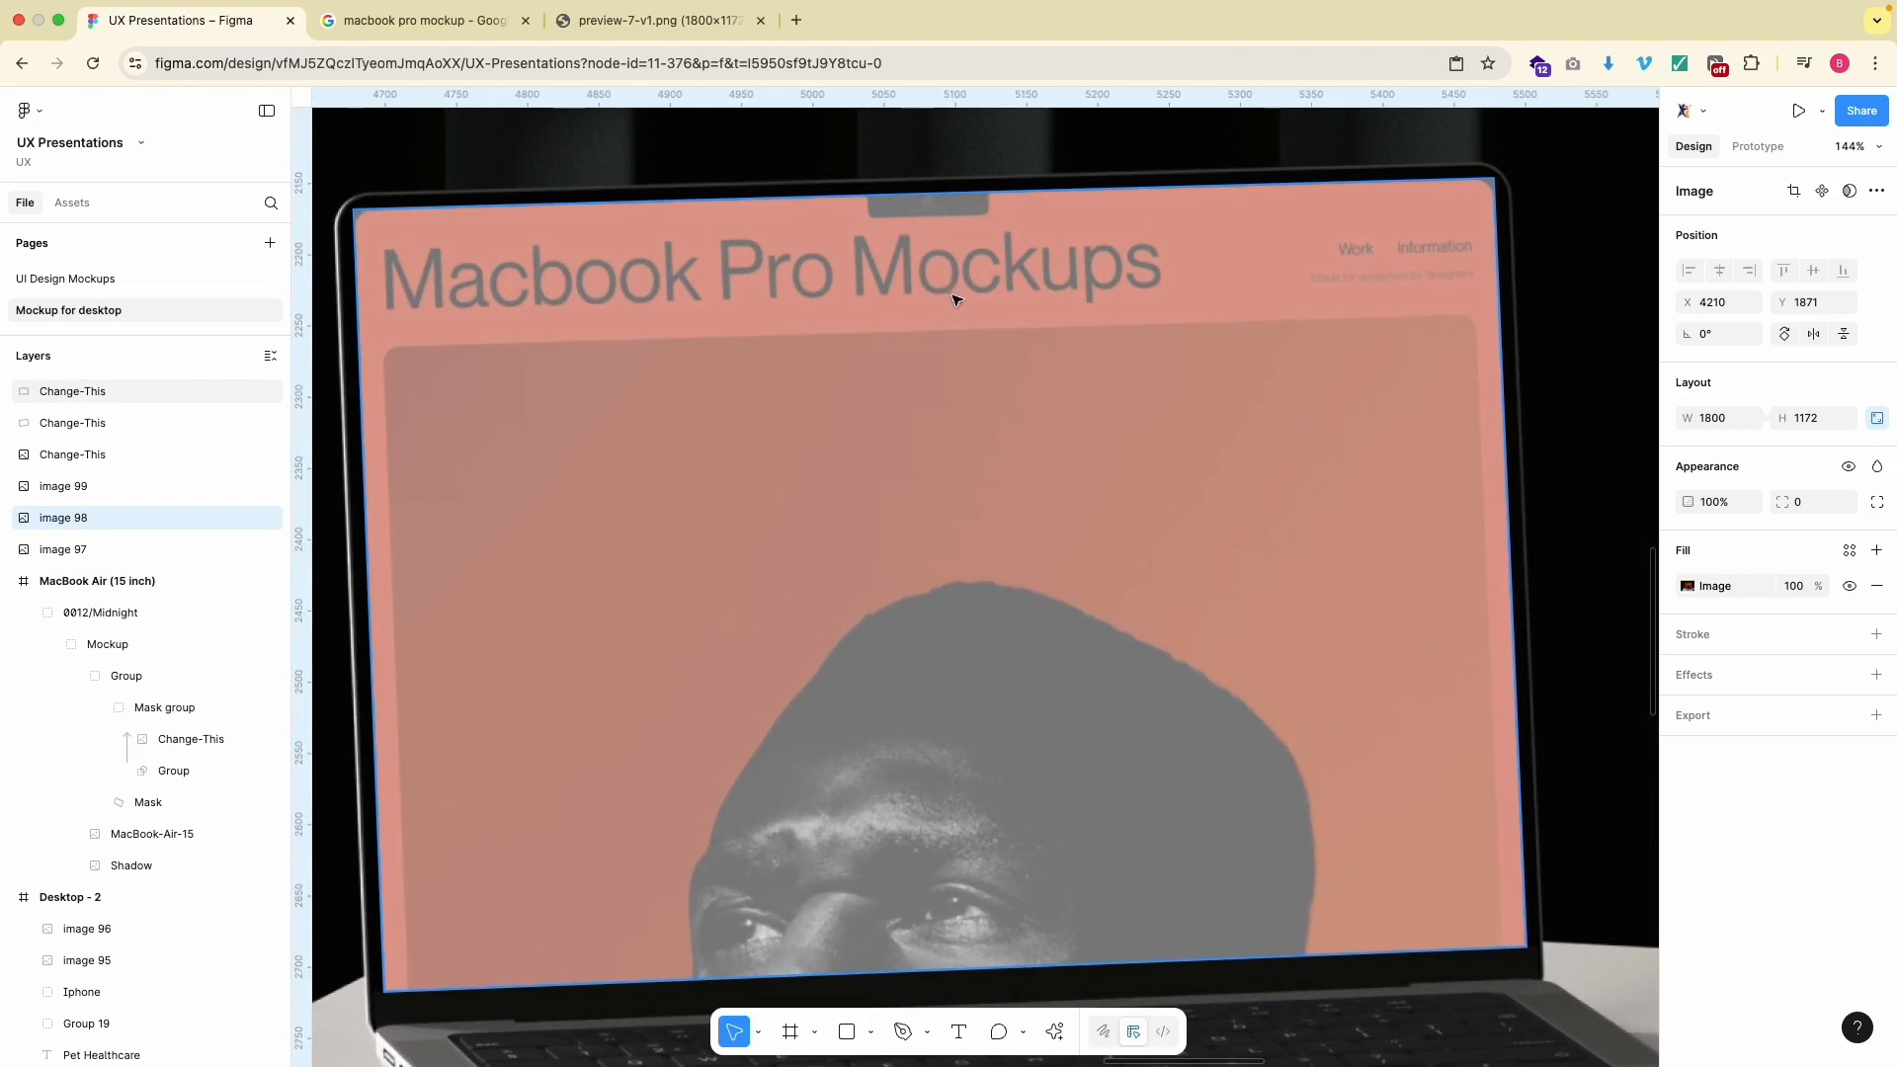
pyautogui.hscroll(-3, 954, 299)
pyautogui.scroll(2, 954, 300)
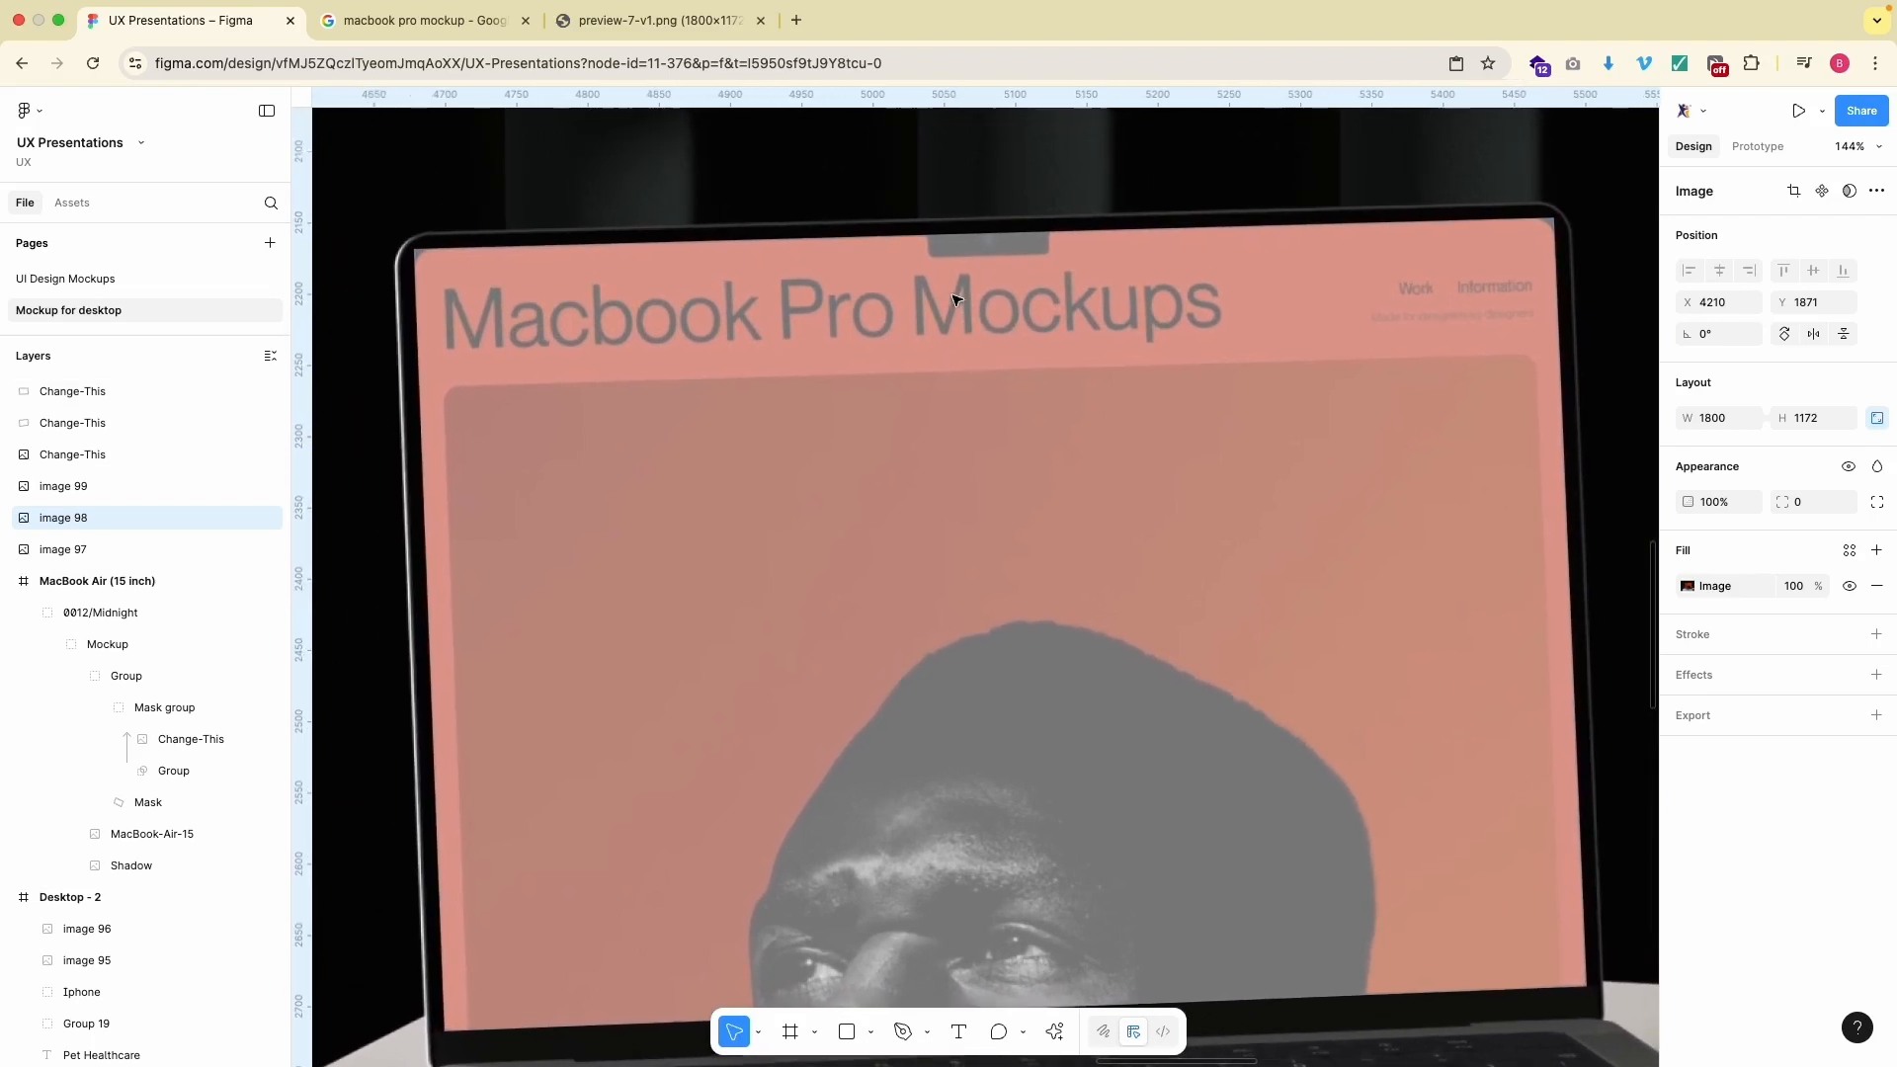
pyautogui.click(923, 360)
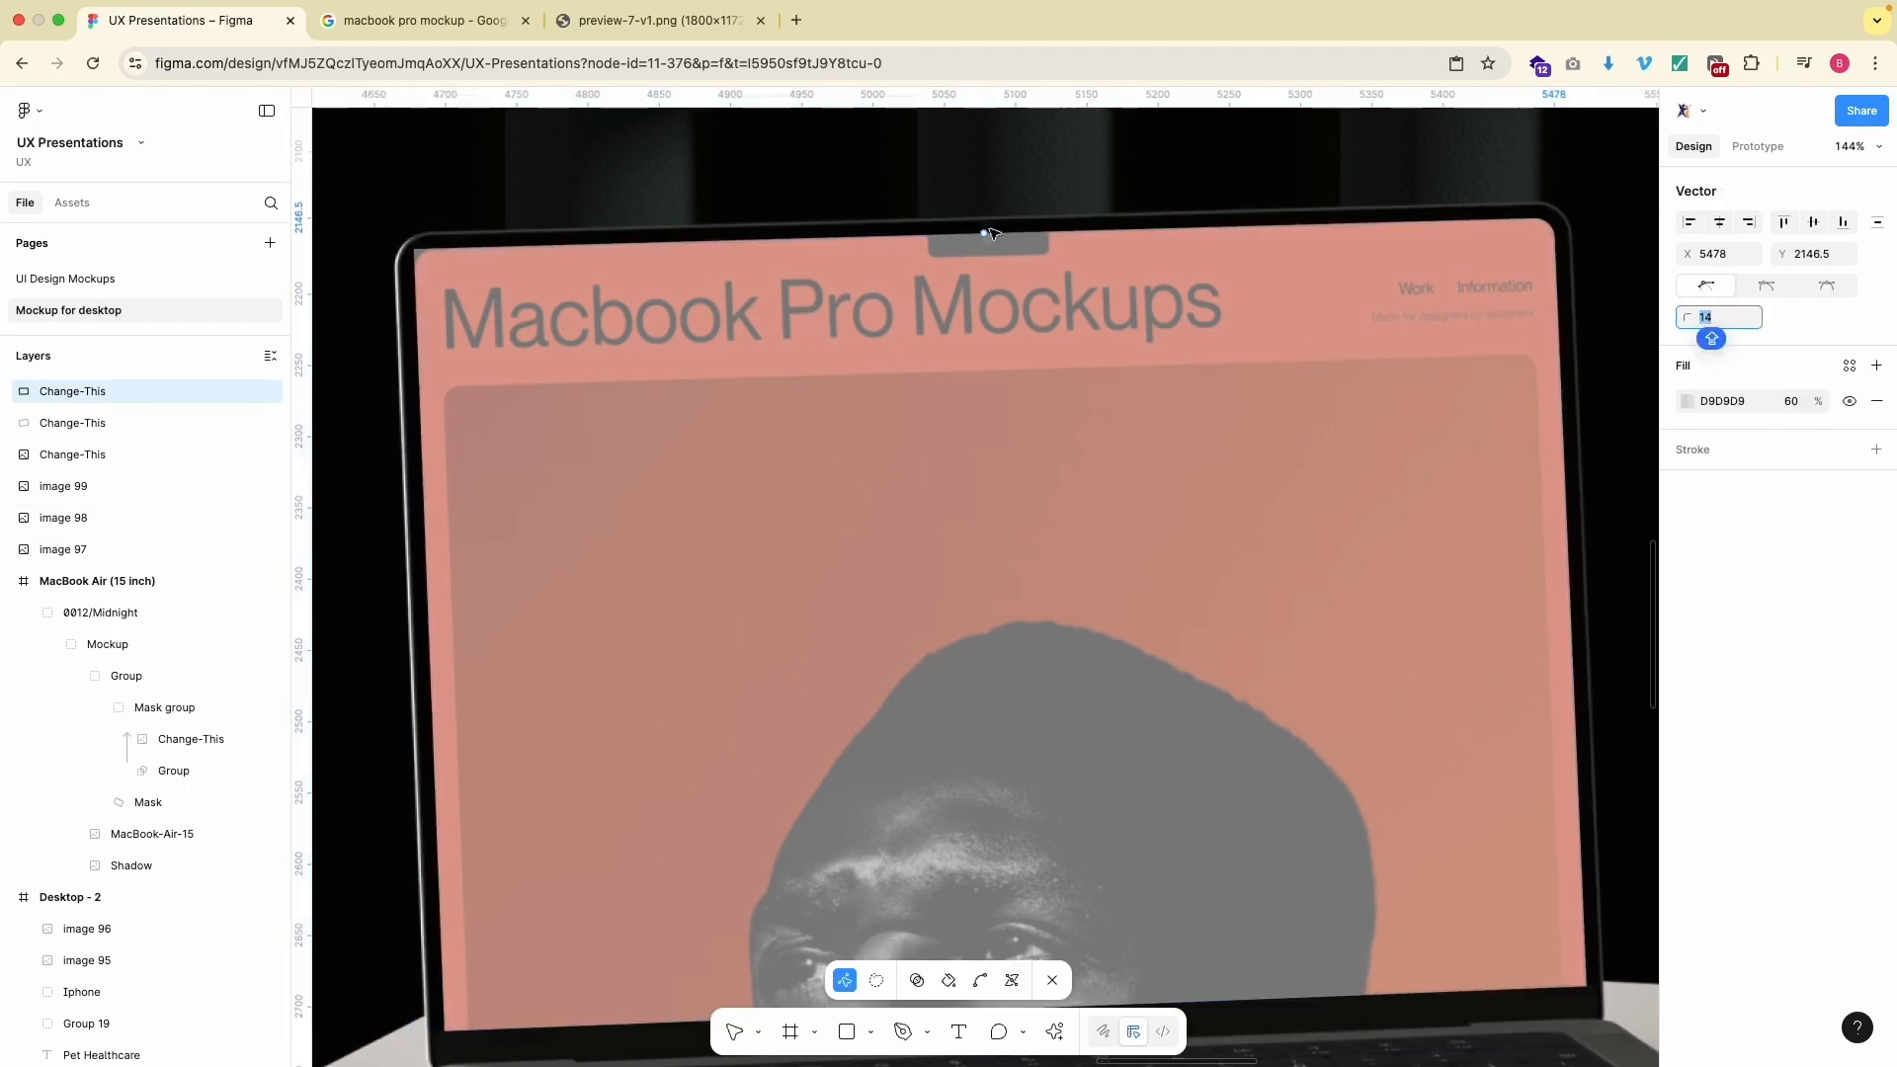
# - Set the vector's upper-left point's corner radius to 13 and leave point editing
pyautogui.click(425, 260)
pyautogui.click(414, 249)
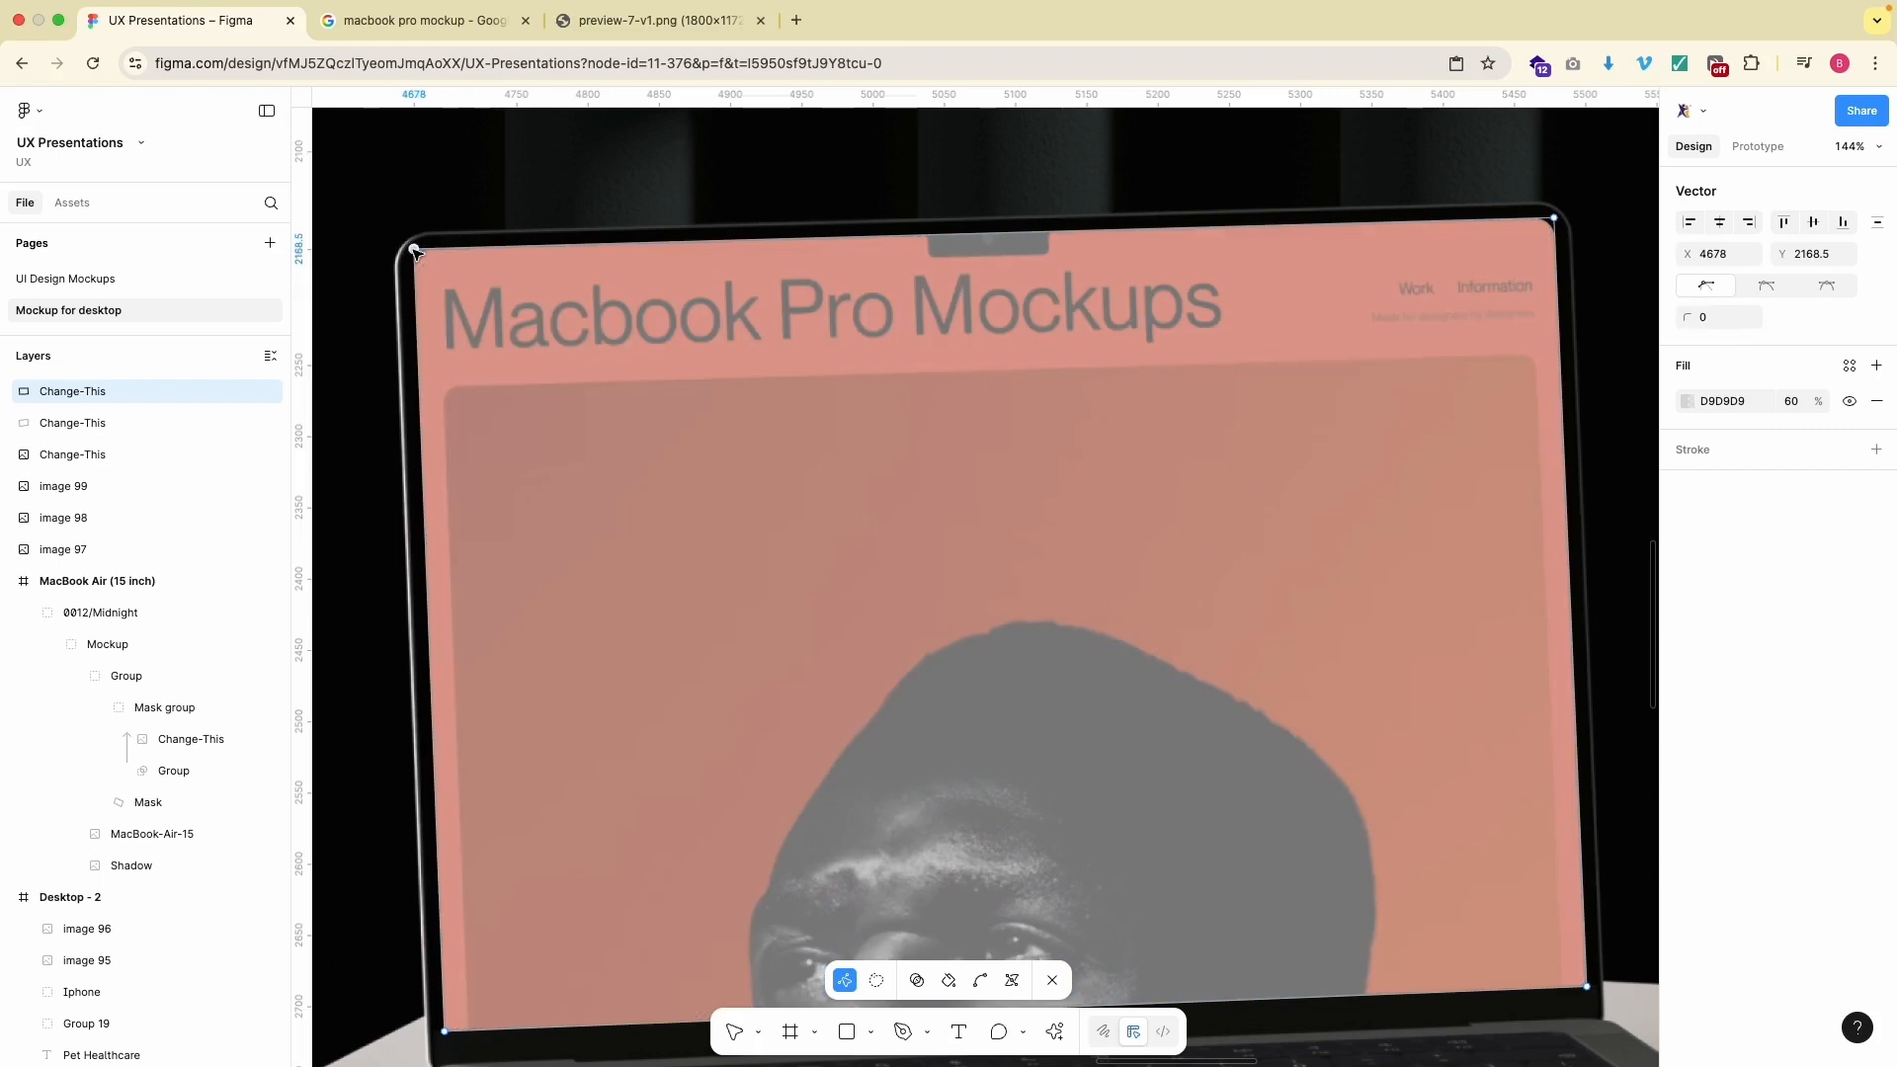
pyautogui.click(1719, 320)
pyautogui.hotkey('shift', 'Up')
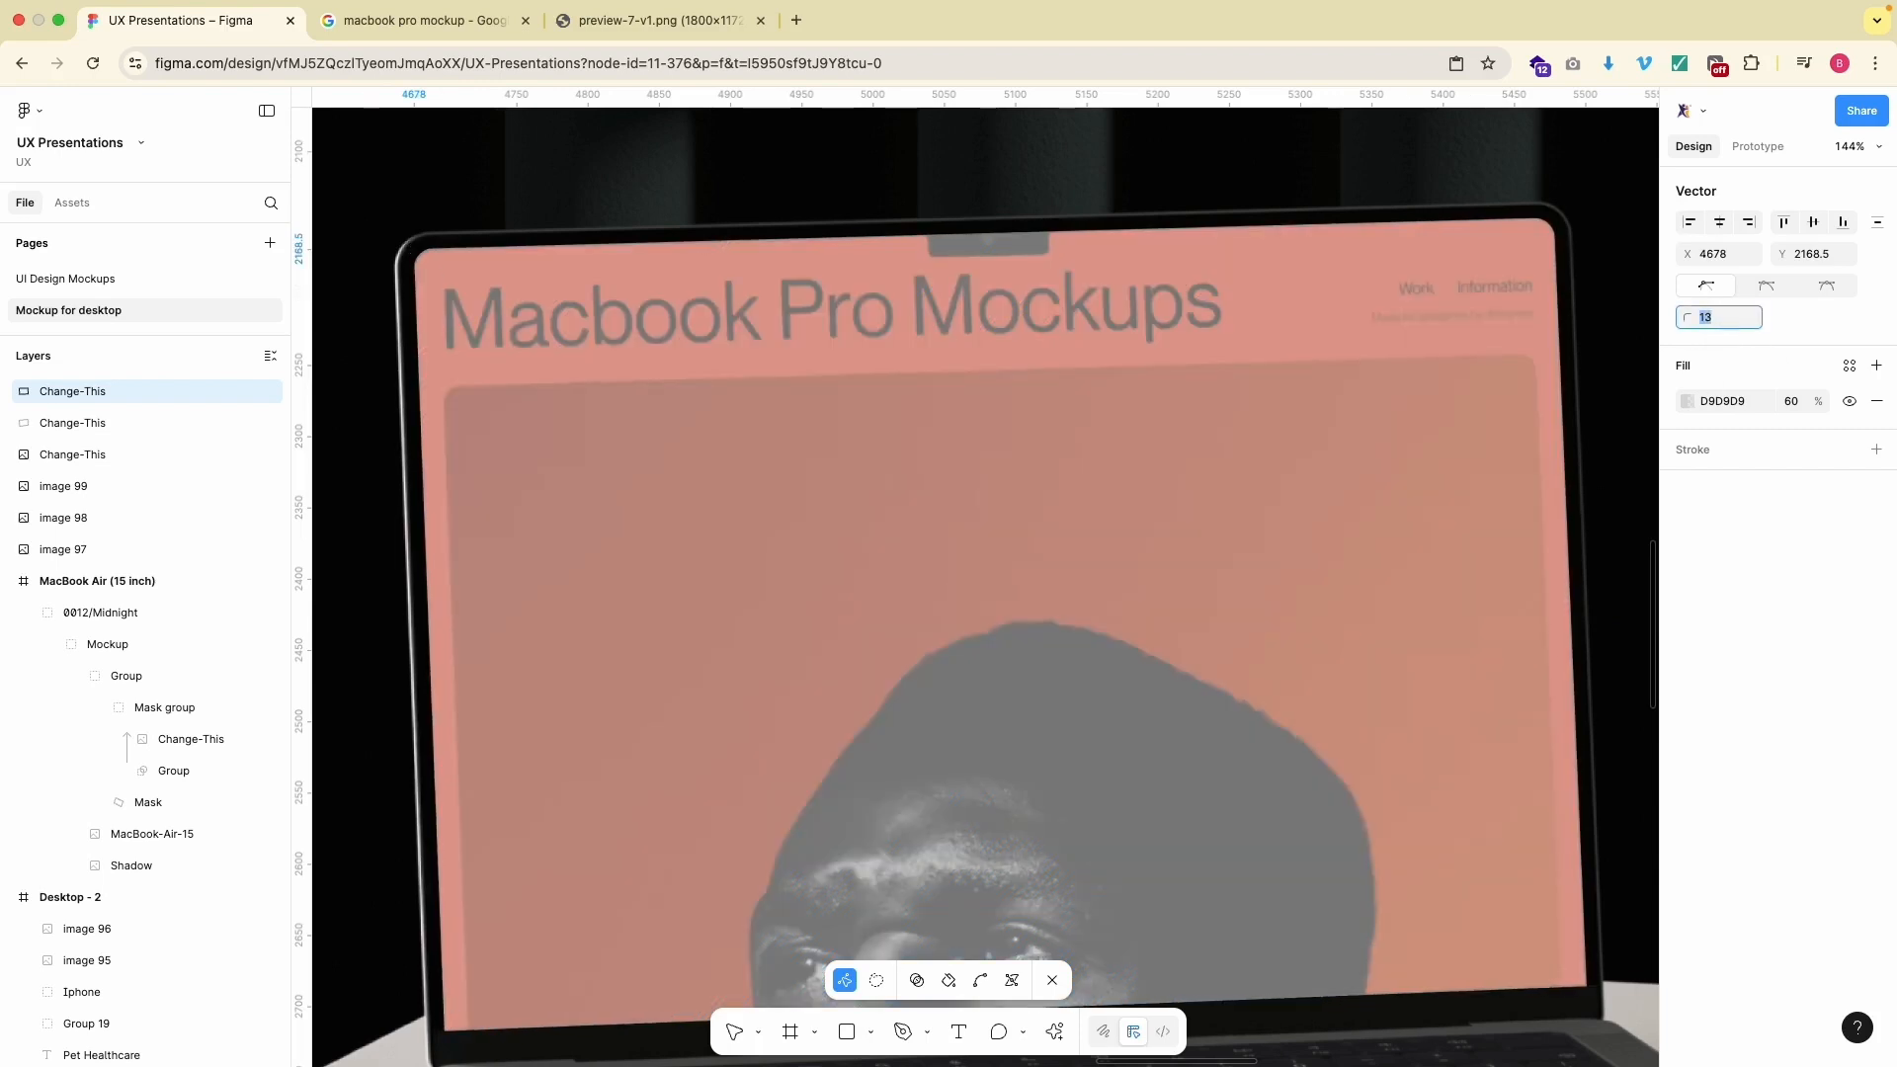
pyautogui.click(1627, 352)
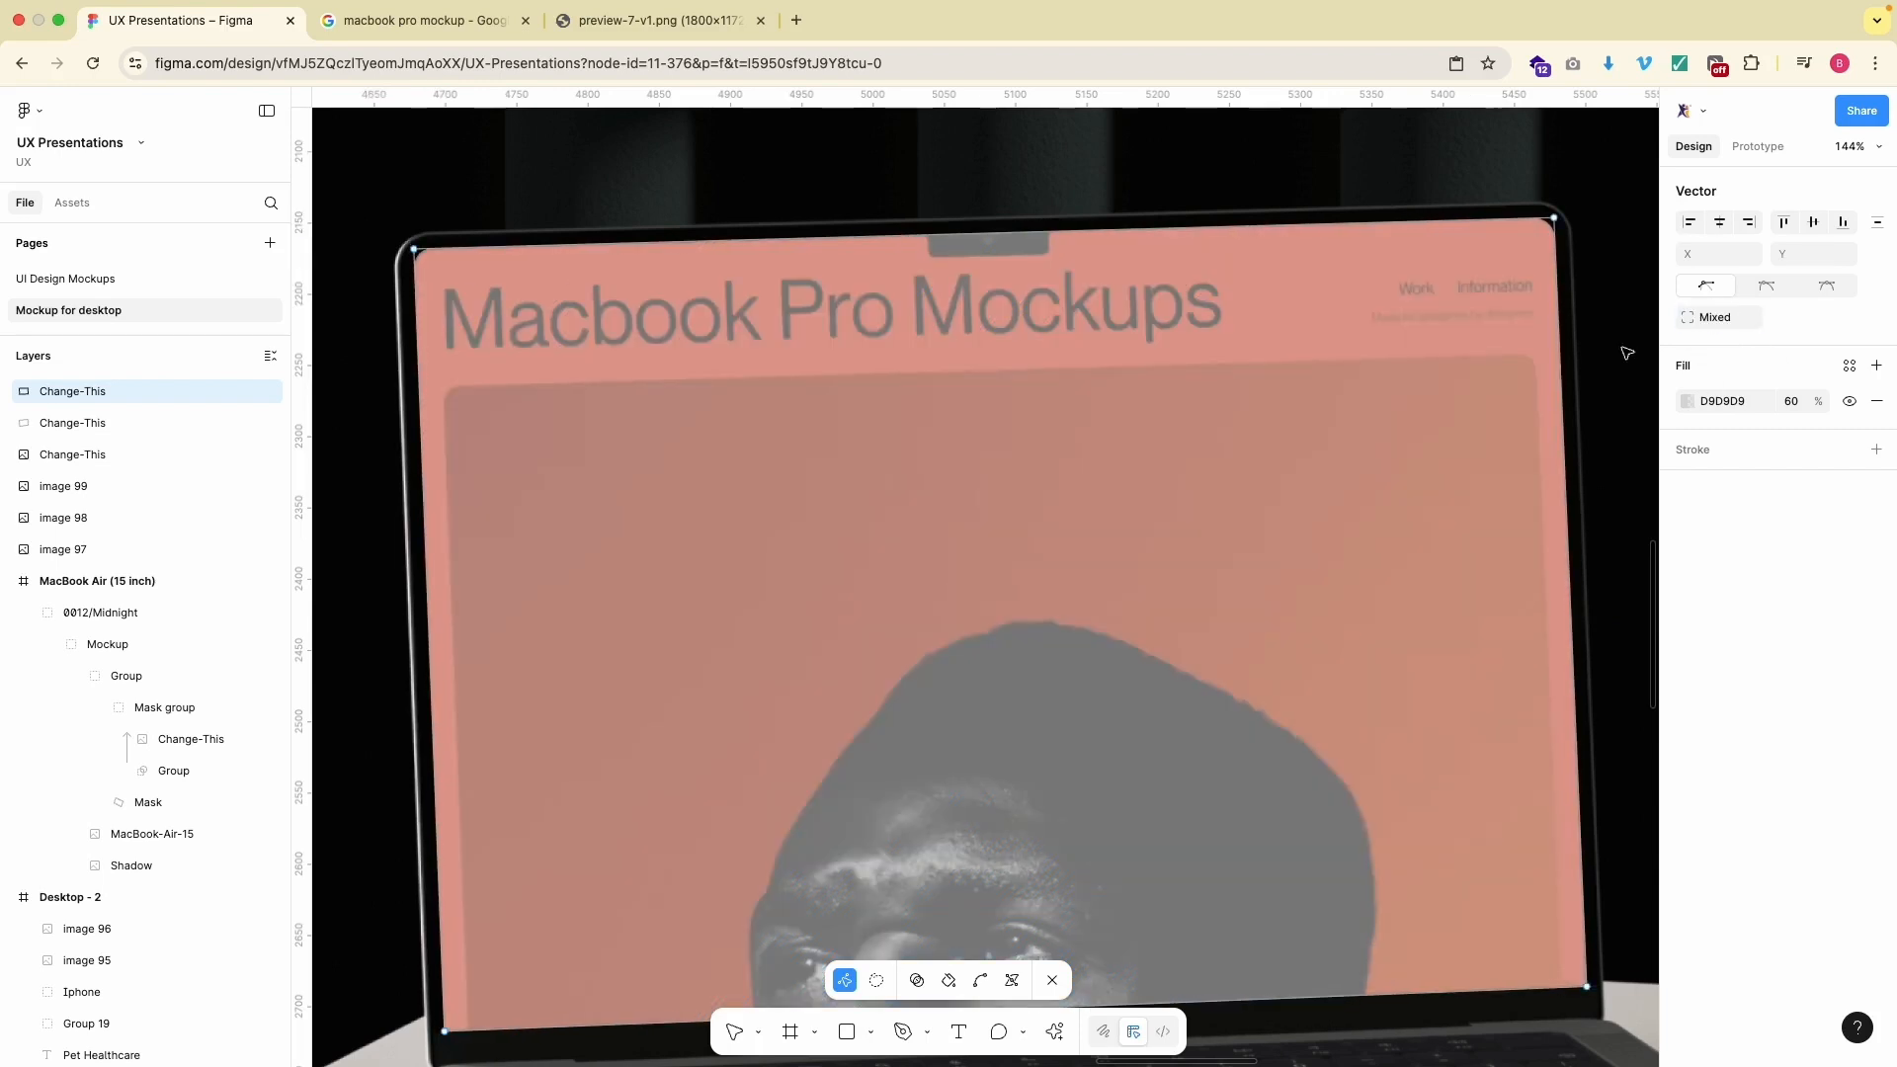
pyautogui.scroll(-5, 1627, 353)
pyautogui.scroll(-3, 640, 384)
pyautogui.press('Escape')
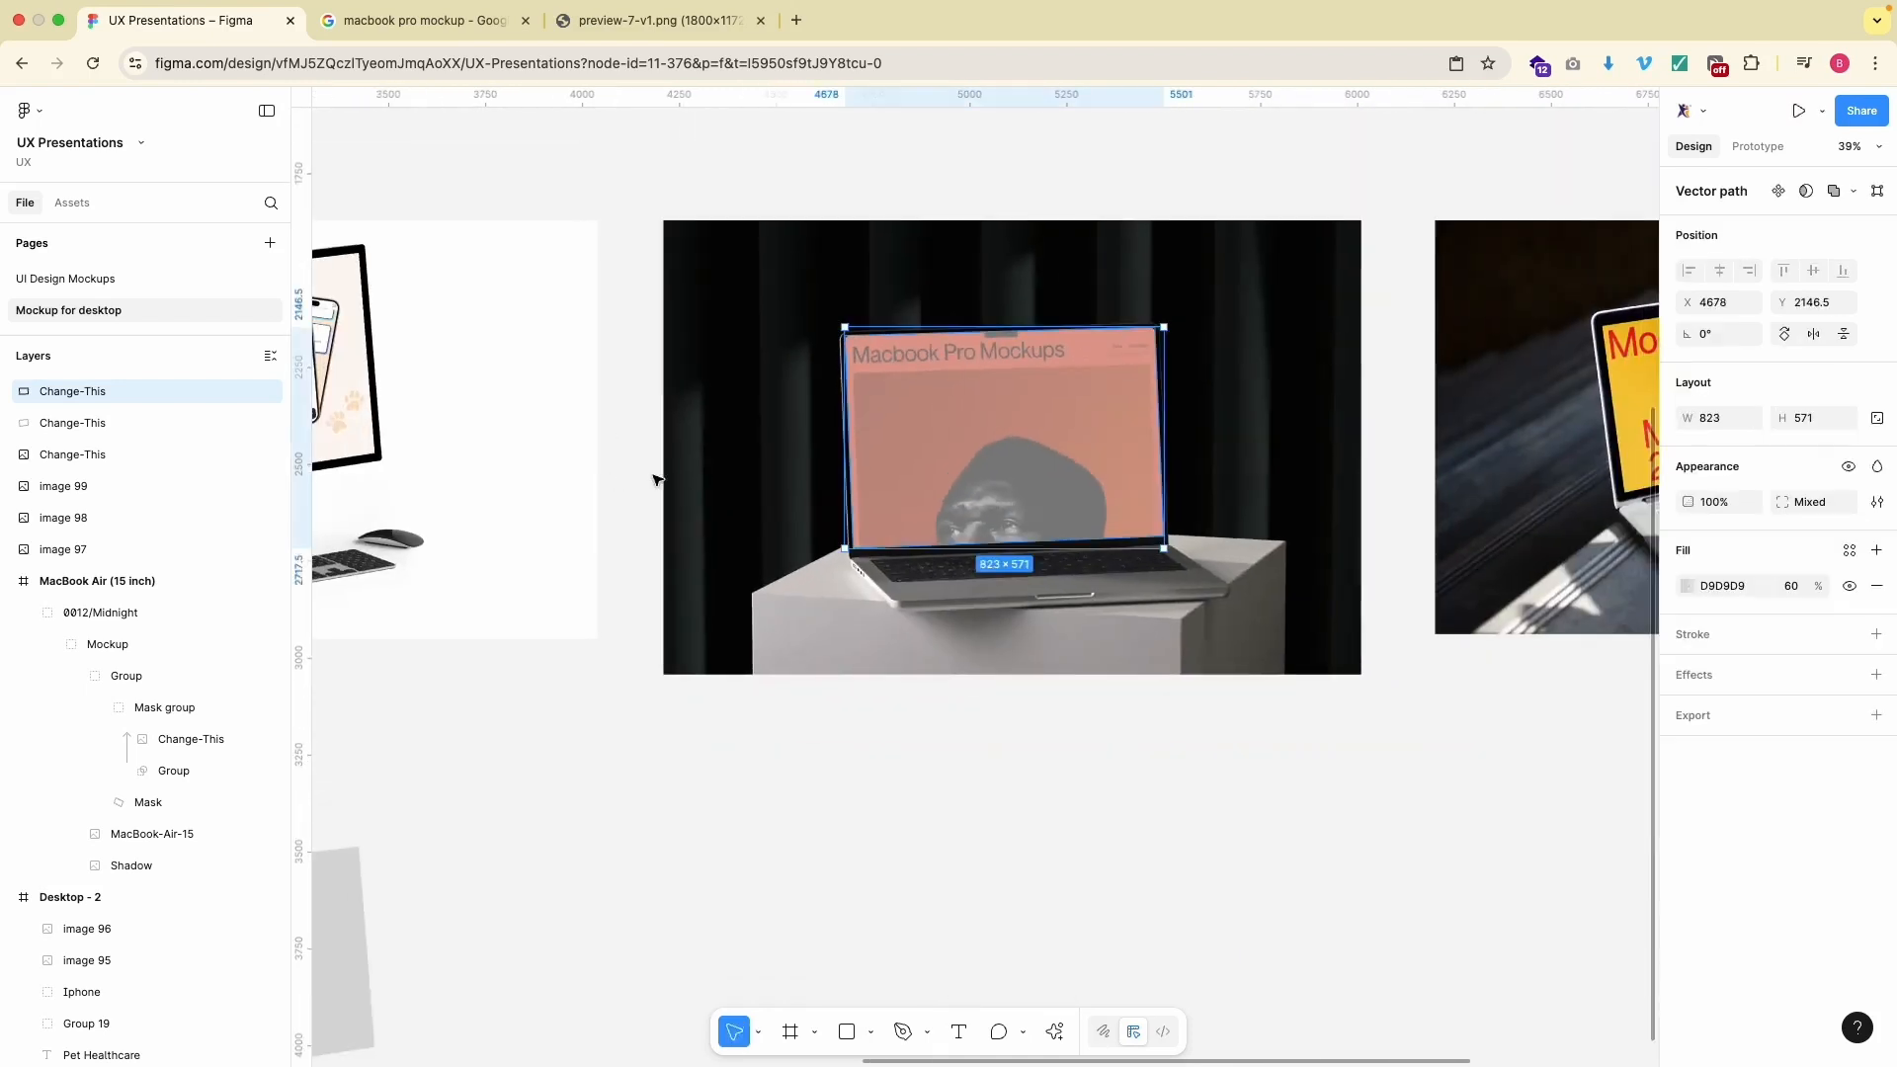
pyautogui.click(993, 873)
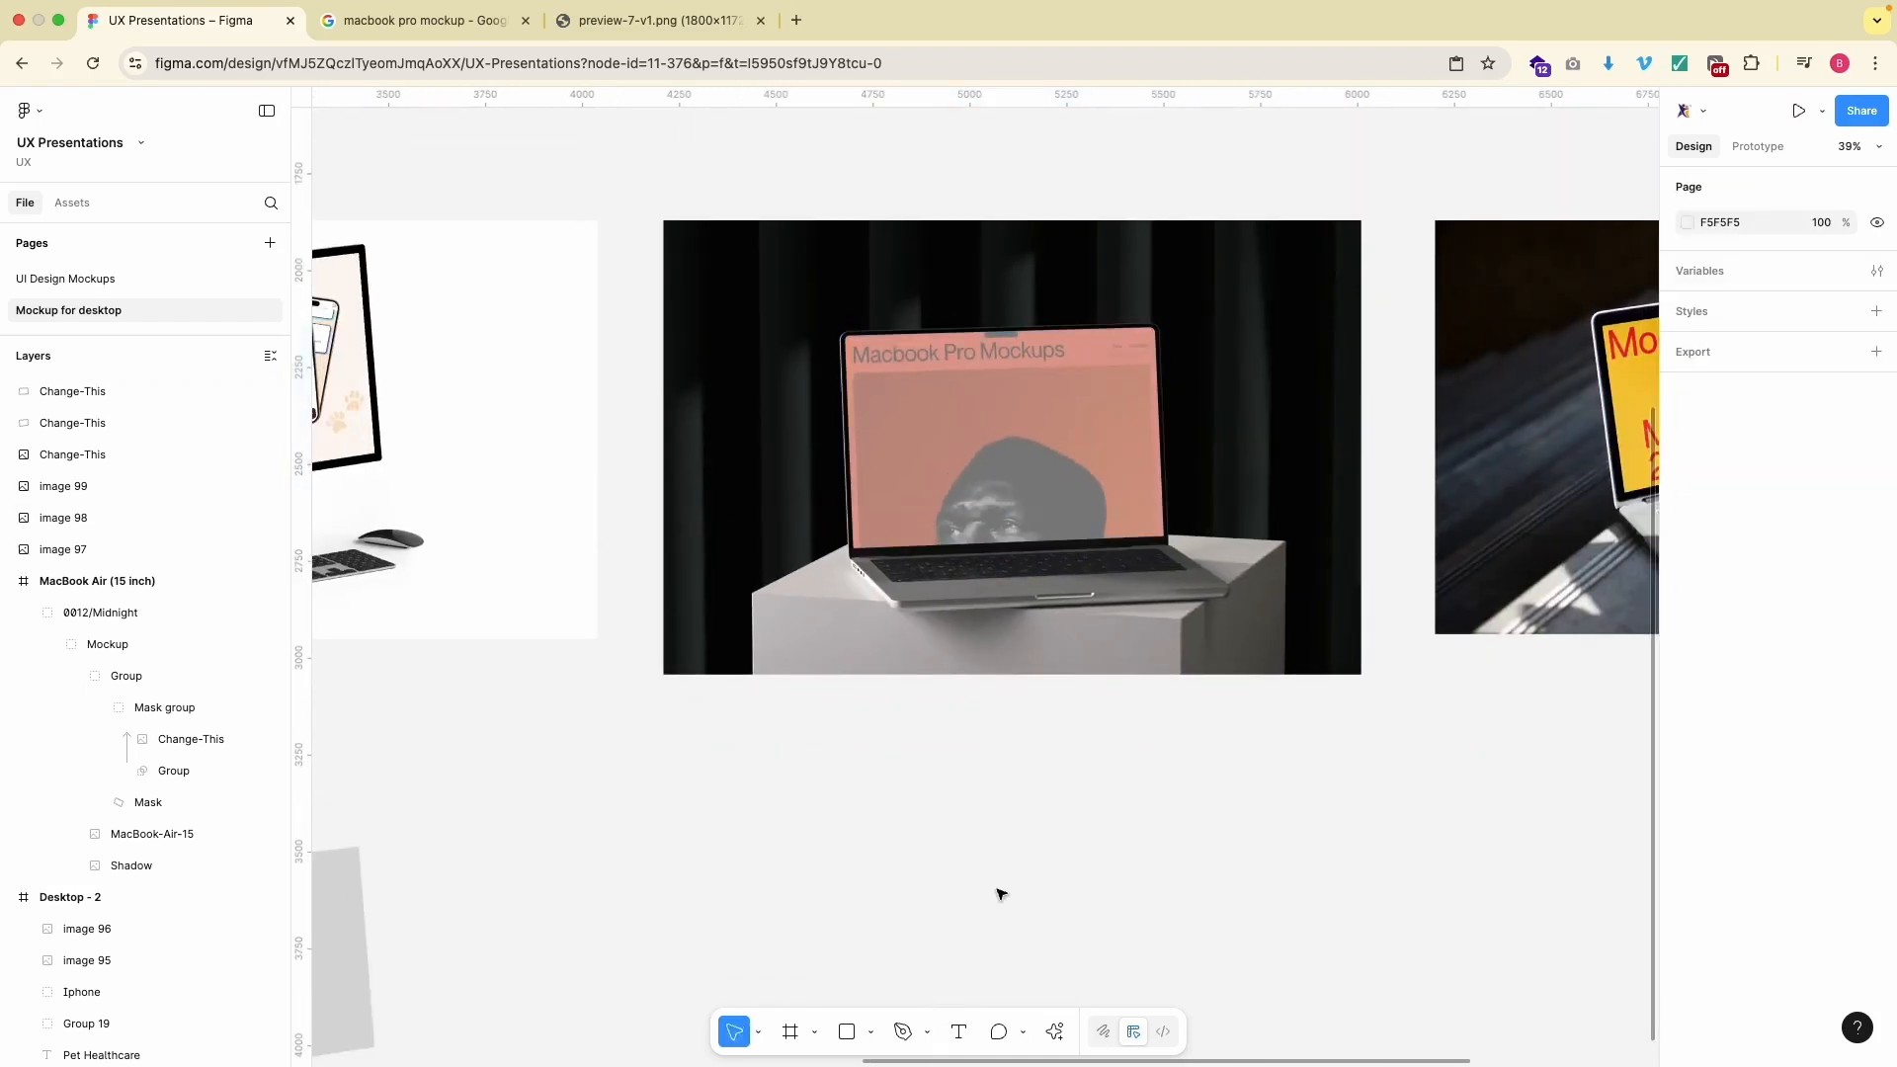
# - Set the fill opacity of the Change-This shape on the MacBook Pro screen back to 100%
pyautogui.click(1022, 432)
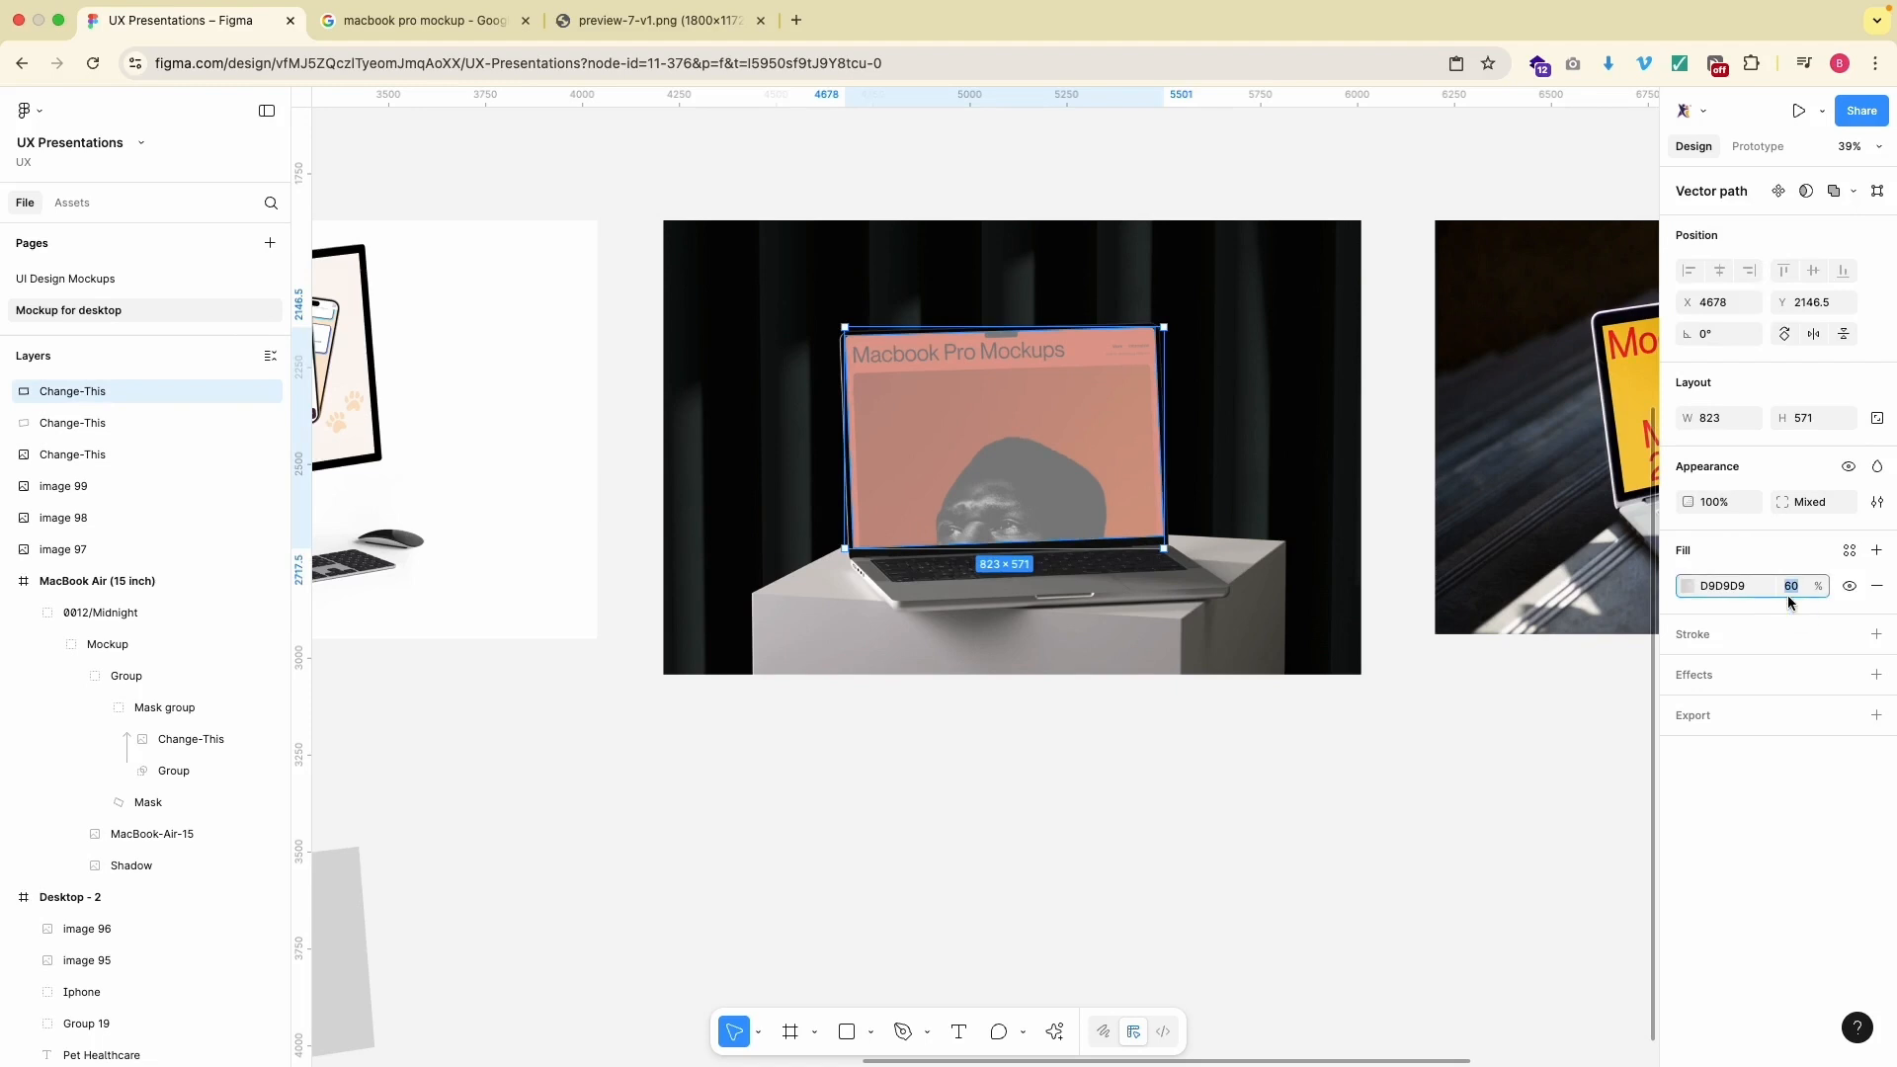
pyautogui.hotkey('shift', 'Up')
pyautogui.hotkey('shift', 'Up')
pyautogui.hotkey('shift', 'Up')
pyautogui.hotkey('shift', 'Up')
pyautogui.press('Escape')
pyautogui.click(1054, 424)
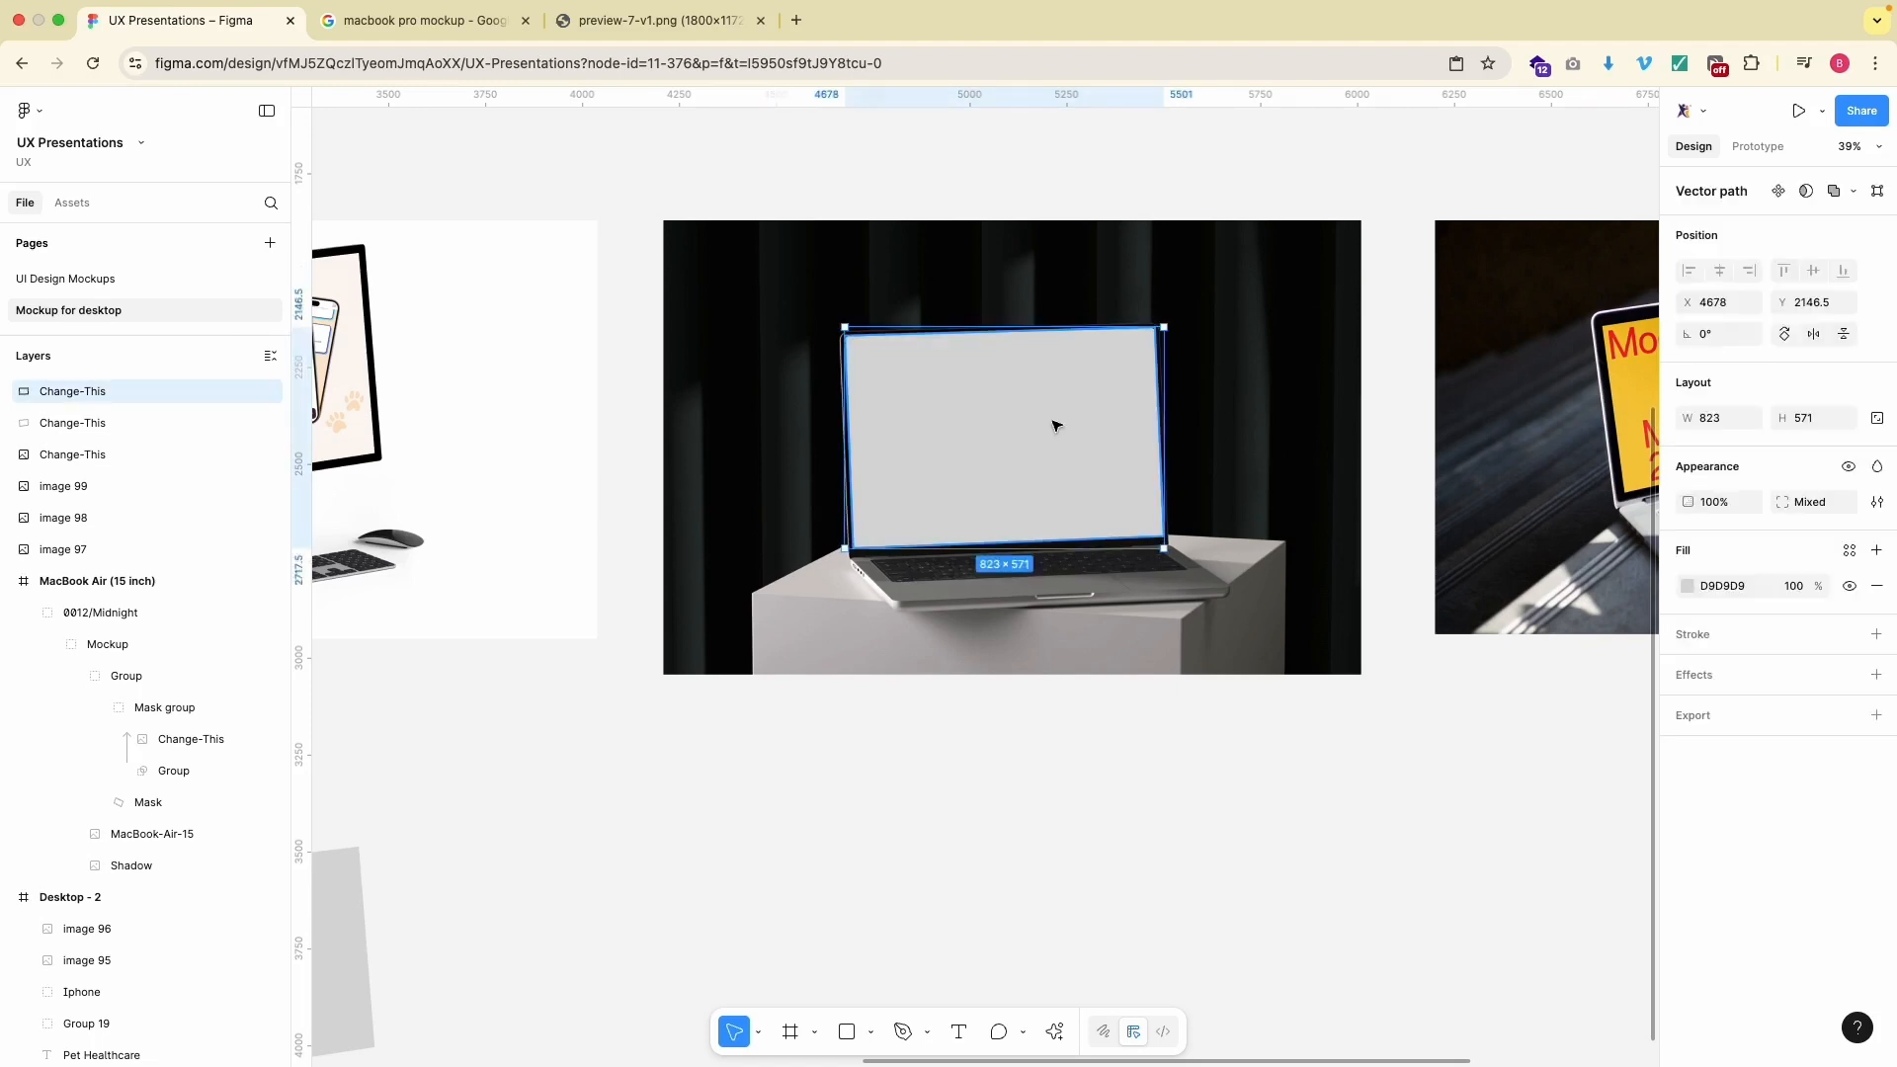
# - Open Mockup Plugin's Distort tool and choose the MacBook Pro's Change-This vector as the target
pyautogui.scroll(-3, 1054, 424)
pyautogui.hscroll(-3, 1054, 424)
pyautogui.click(1053, 1030)
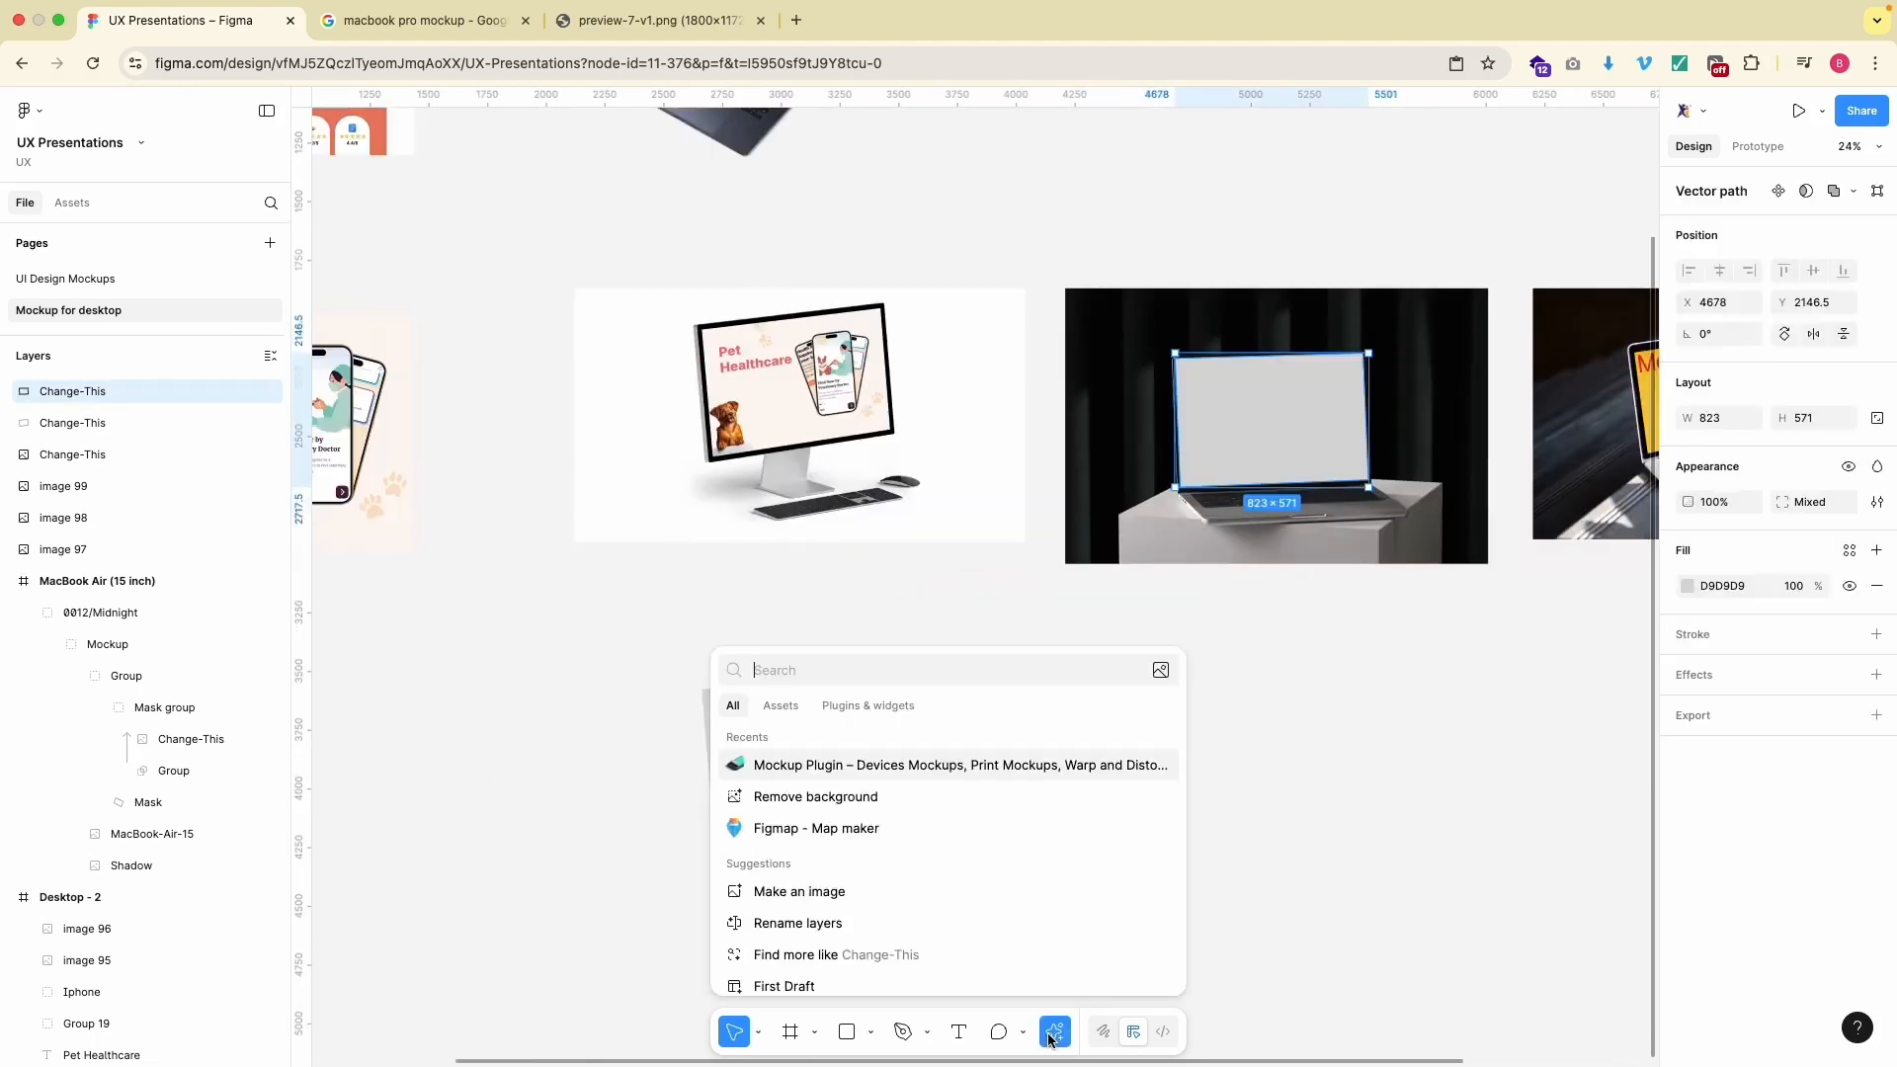
pyautogui.click(836, 766)
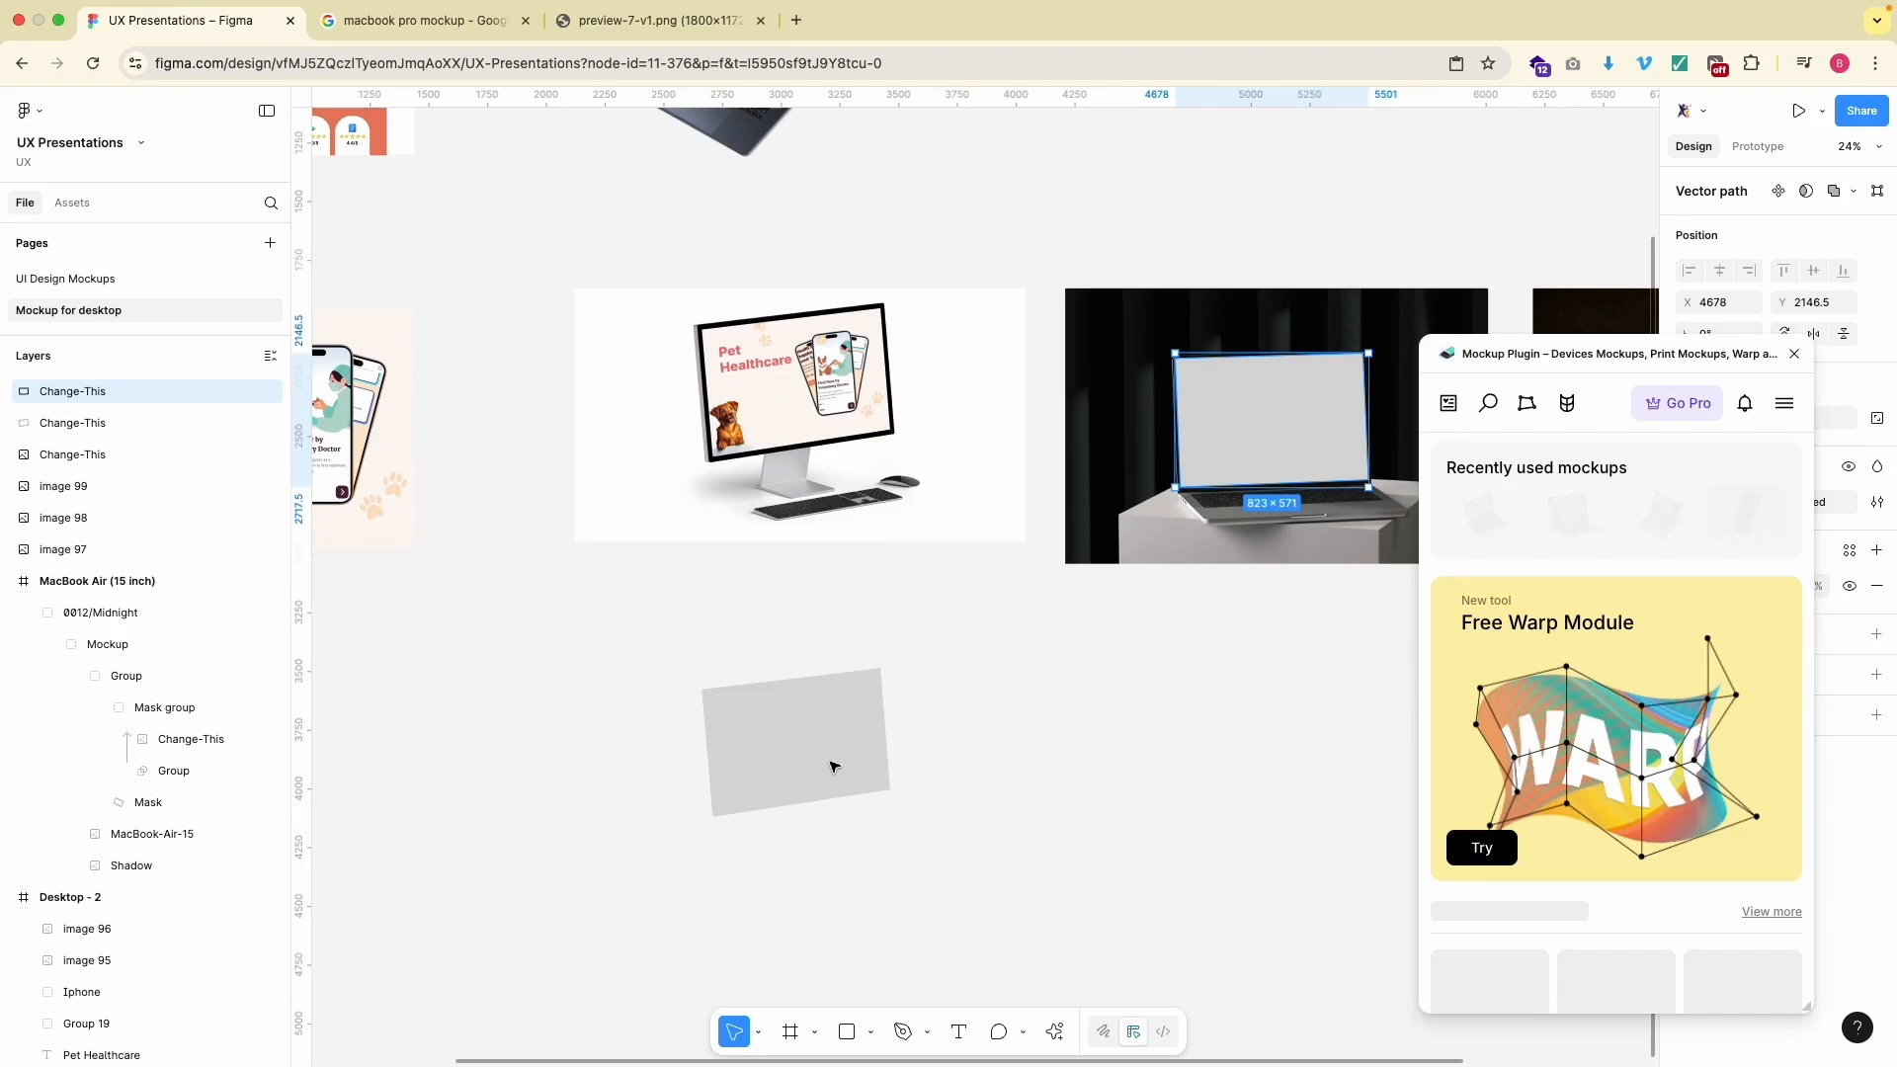
pyautogui.click(1527, 414)
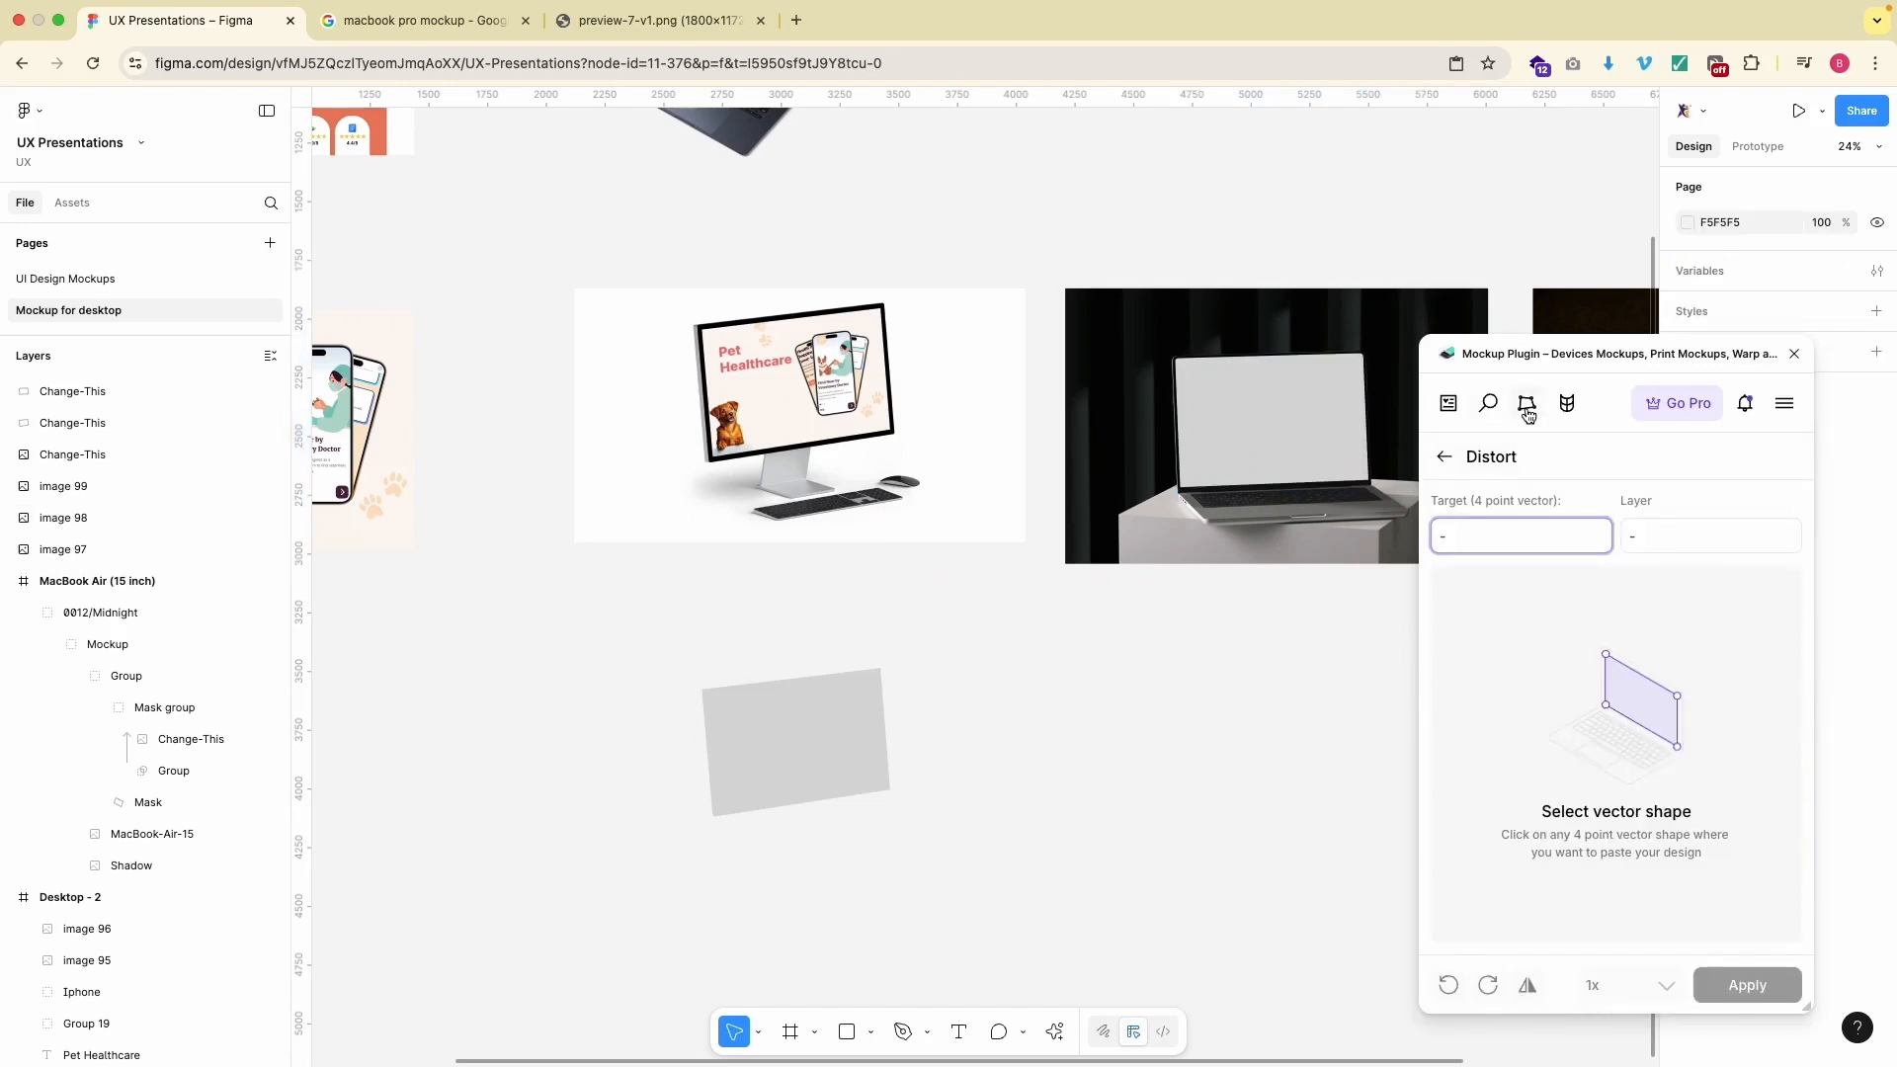
pyautogui.click(1259, 447)
# - Choose the Desktop - 2 frame as the design layer and apply the distortion at 1x to the MacBook Pro screen
pyautogui.hscroll(-5, 909, 686)
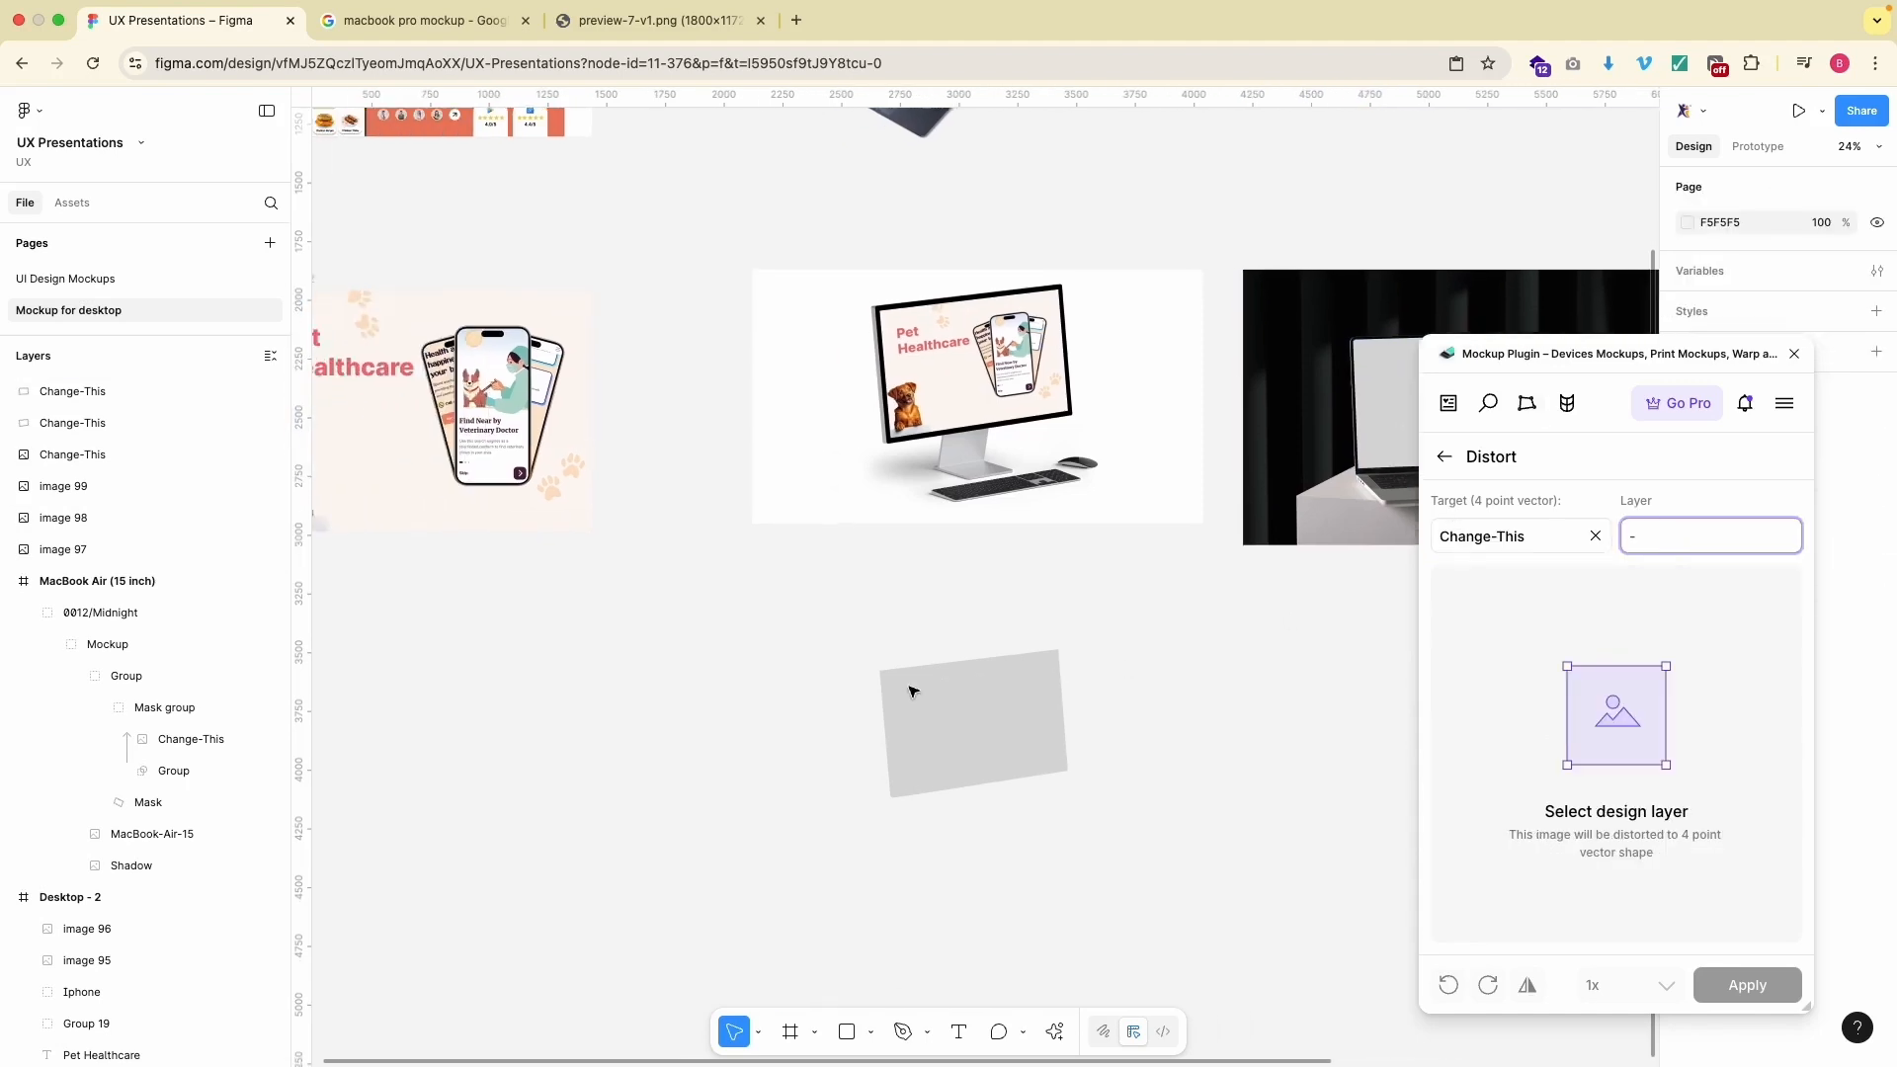
pyautogui.click(550, 286)
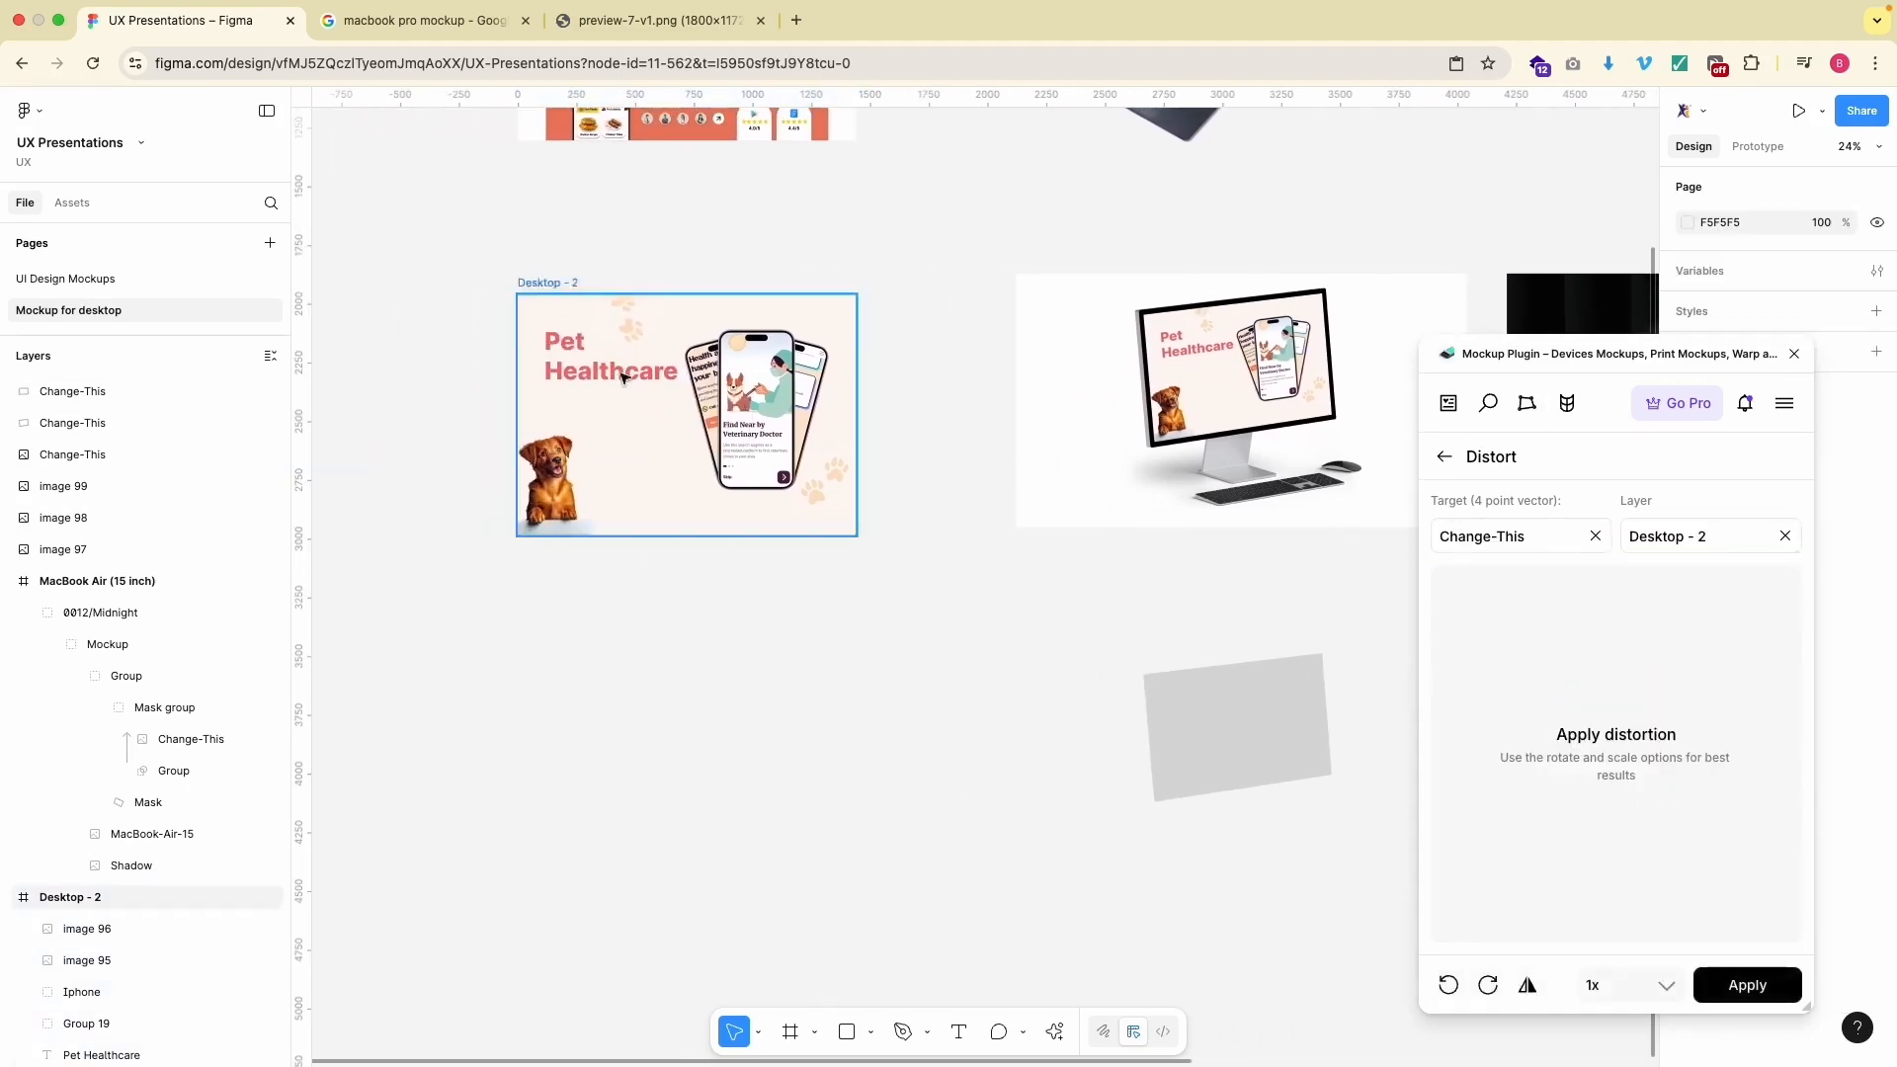
pyautogui.hscroll(10, 906, 660)
pyautogui.click(1747, 985)
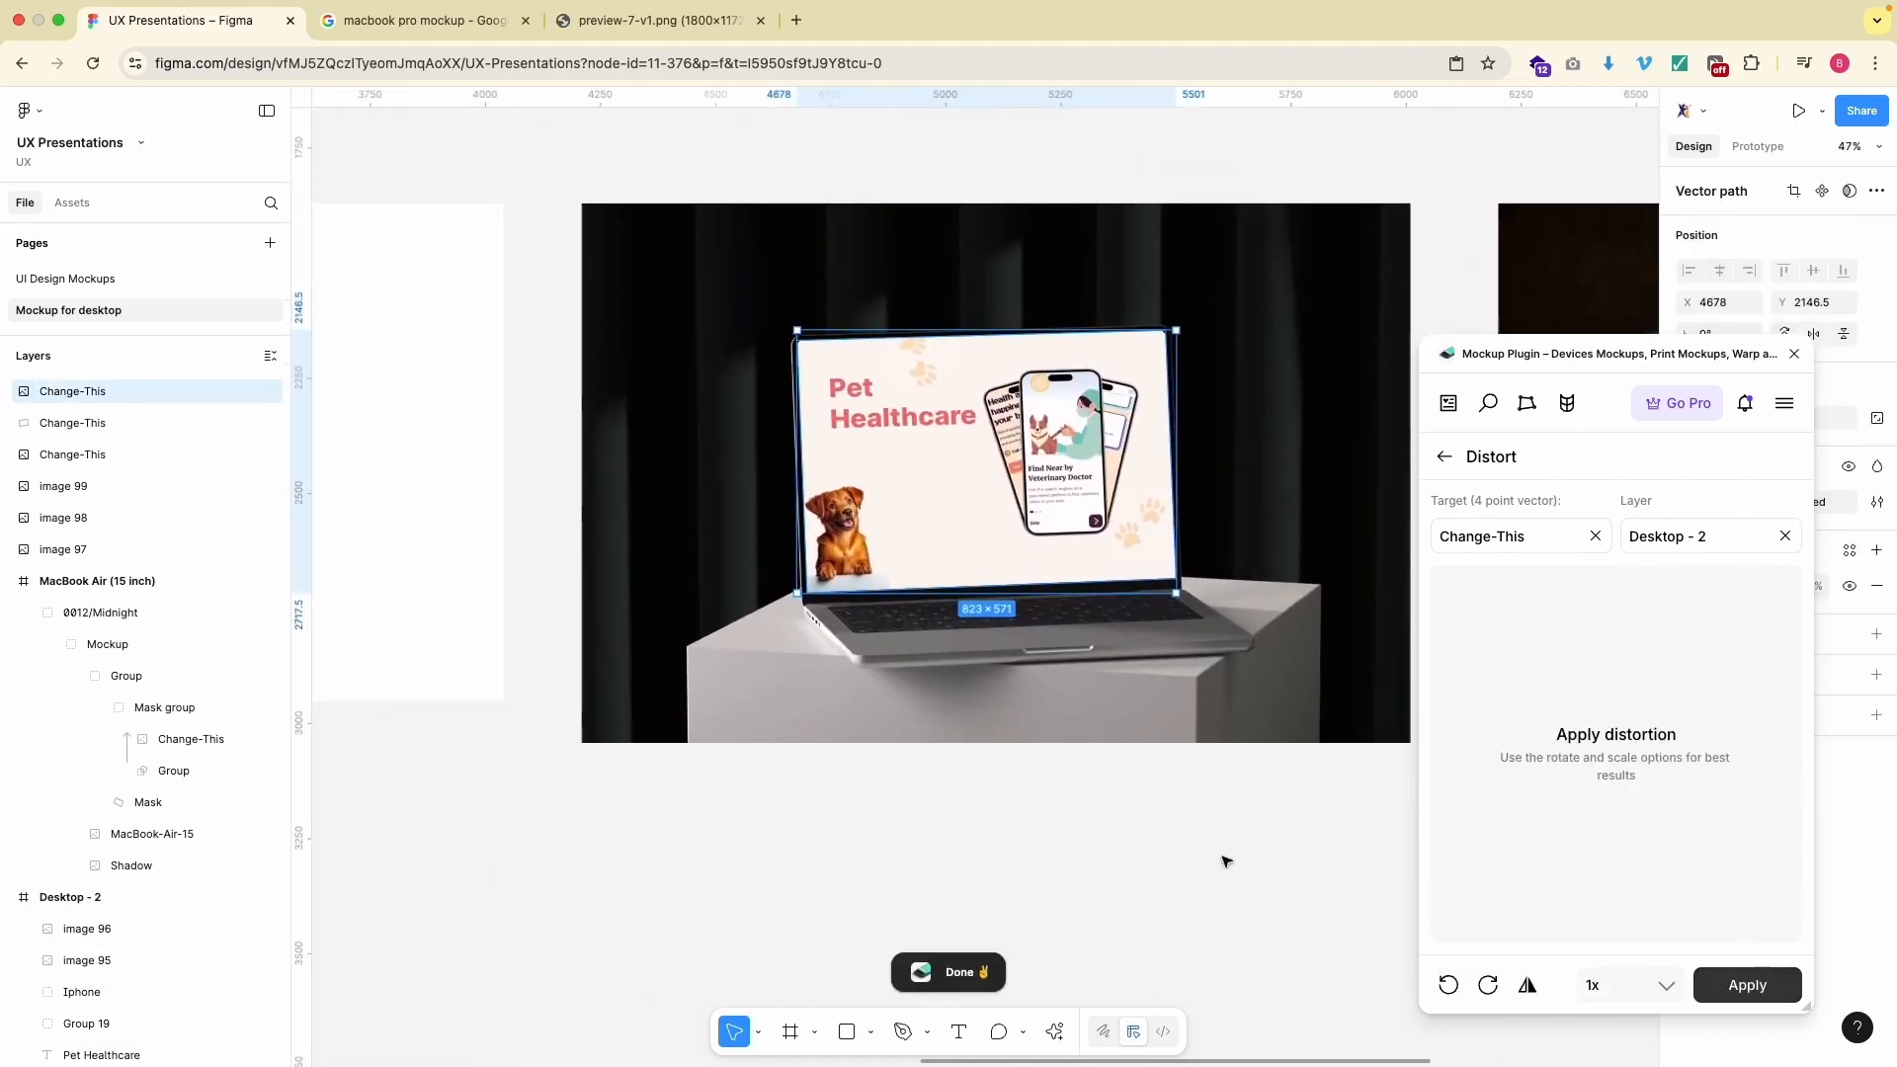
pyautogui.click(1126, 754)
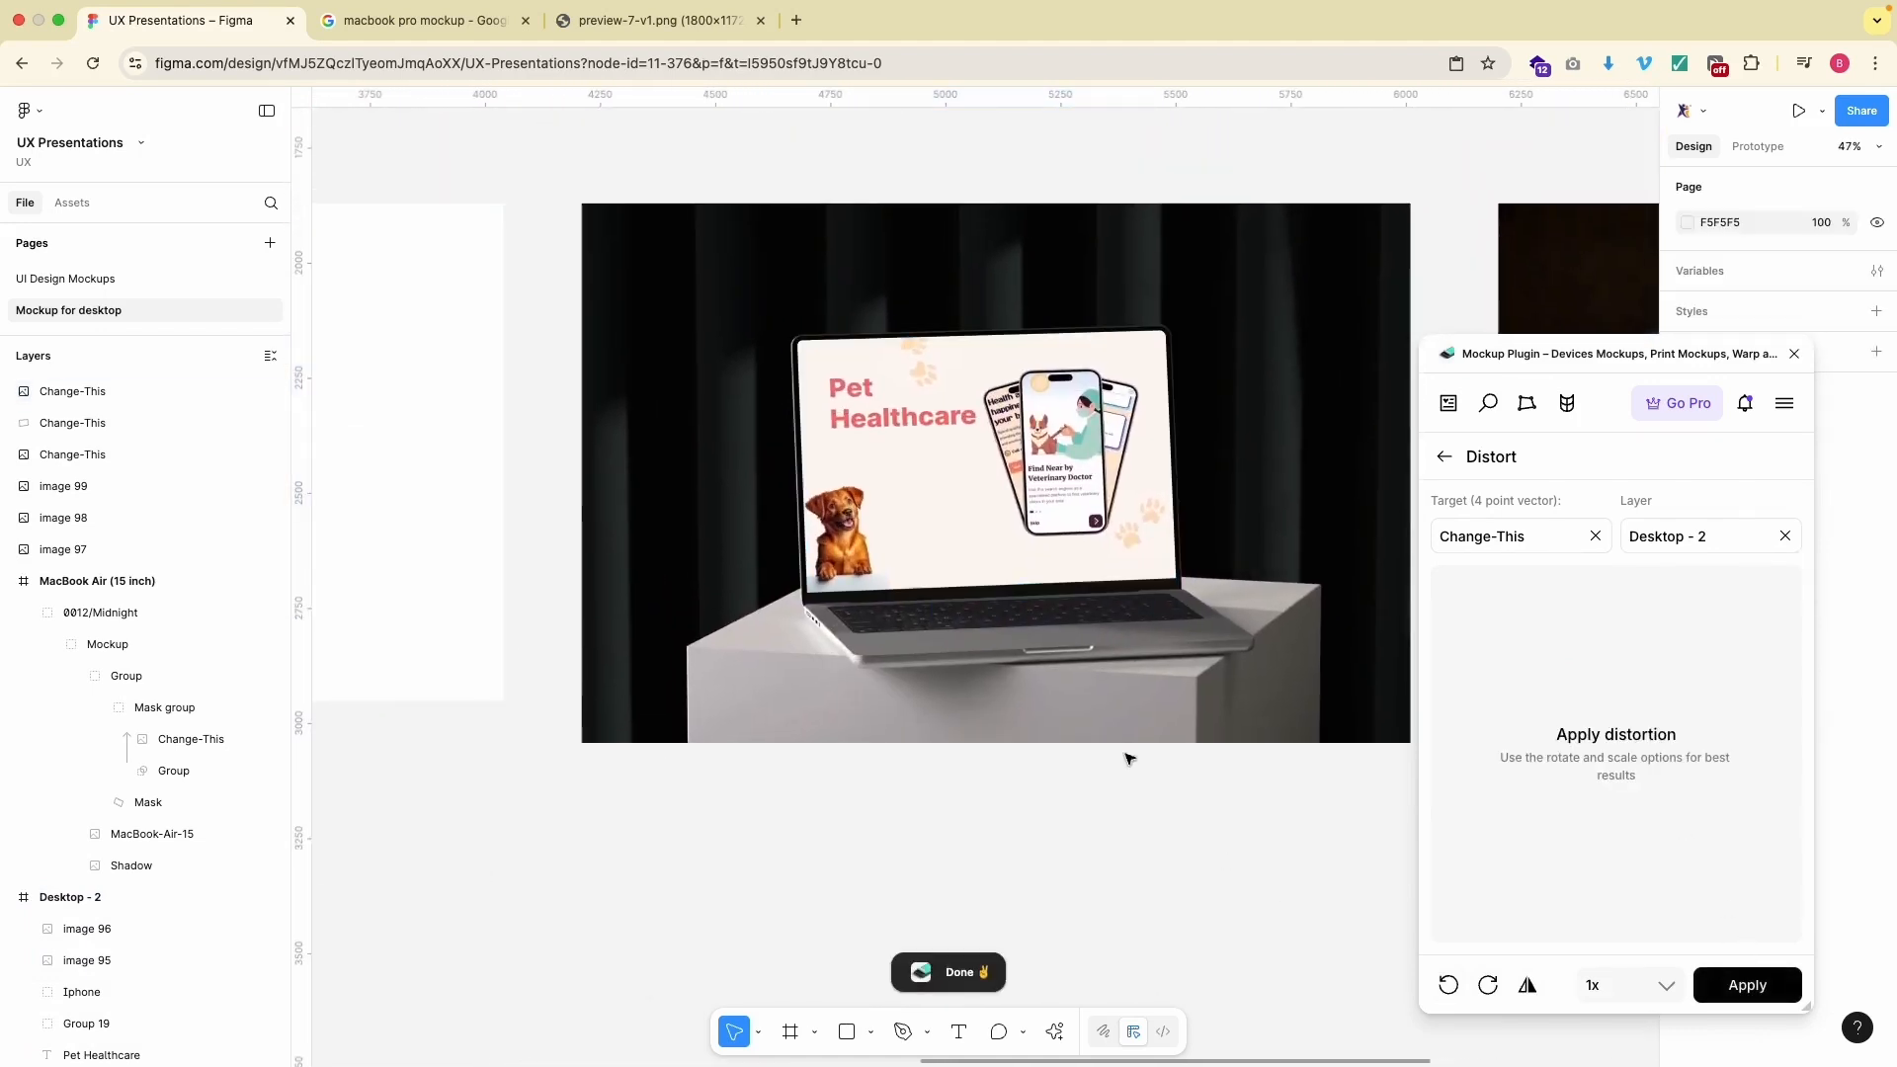
# - Draw a rectangle about 141 × 35 above the MacBook Pro's screen and hide the two topmost Change-This layers to expose the notch
pyautogui.scroll(5, 910, 513)
pyautogui.scroll(4, 910, 513)
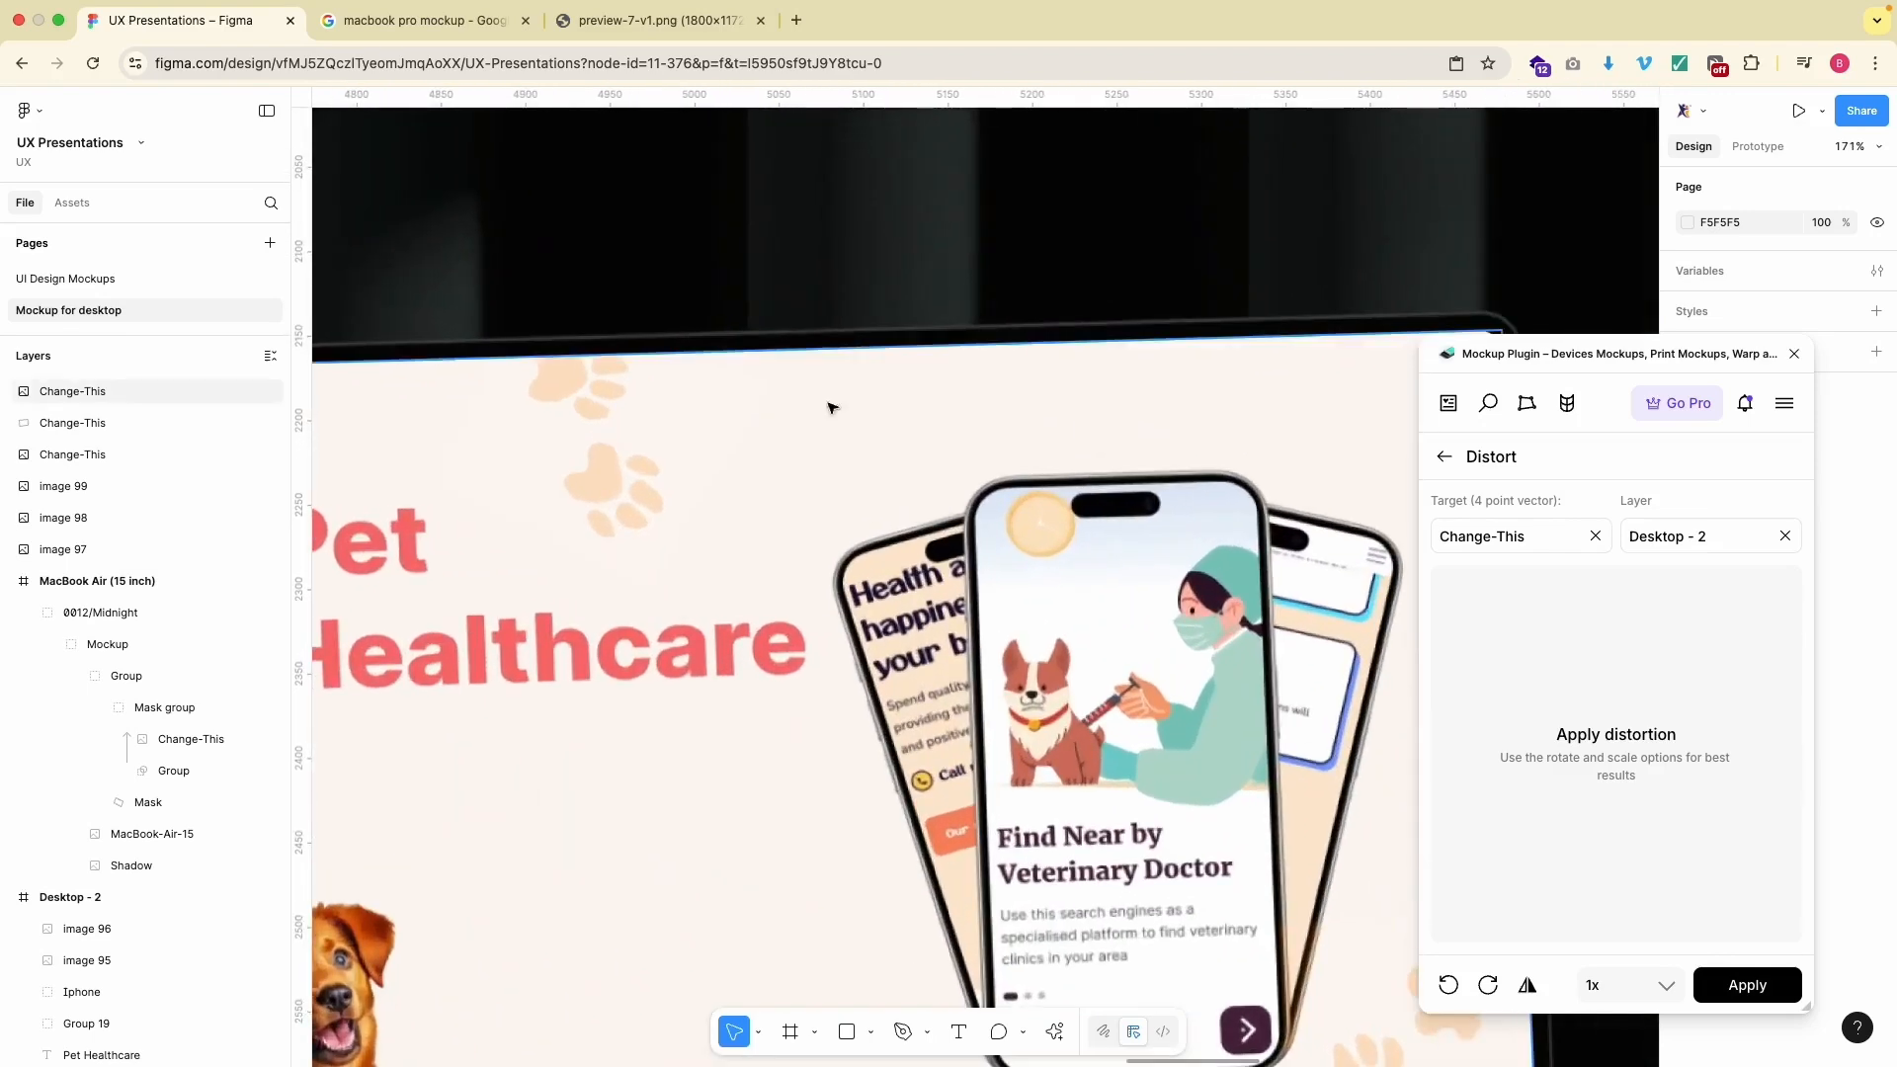
pyautogui.hscroll(-4, 819, 374)
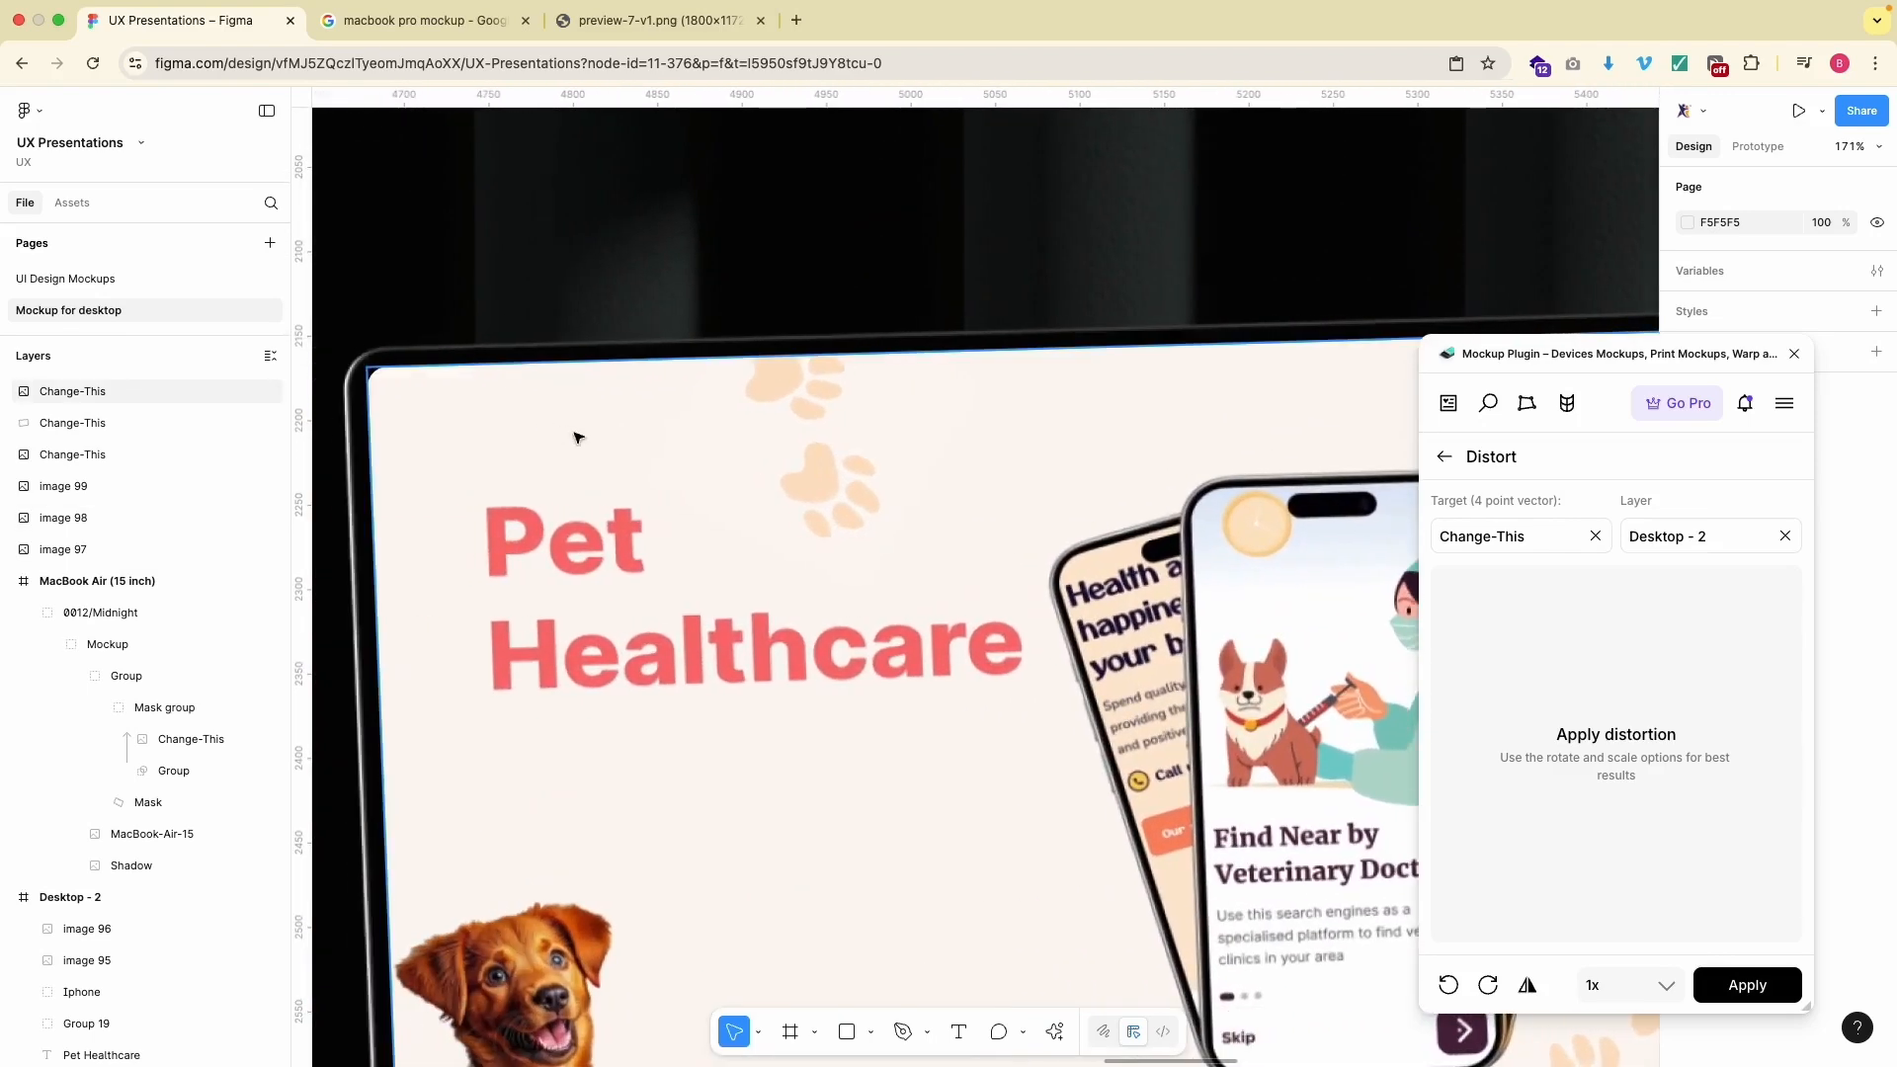
pyautogui.press('r')
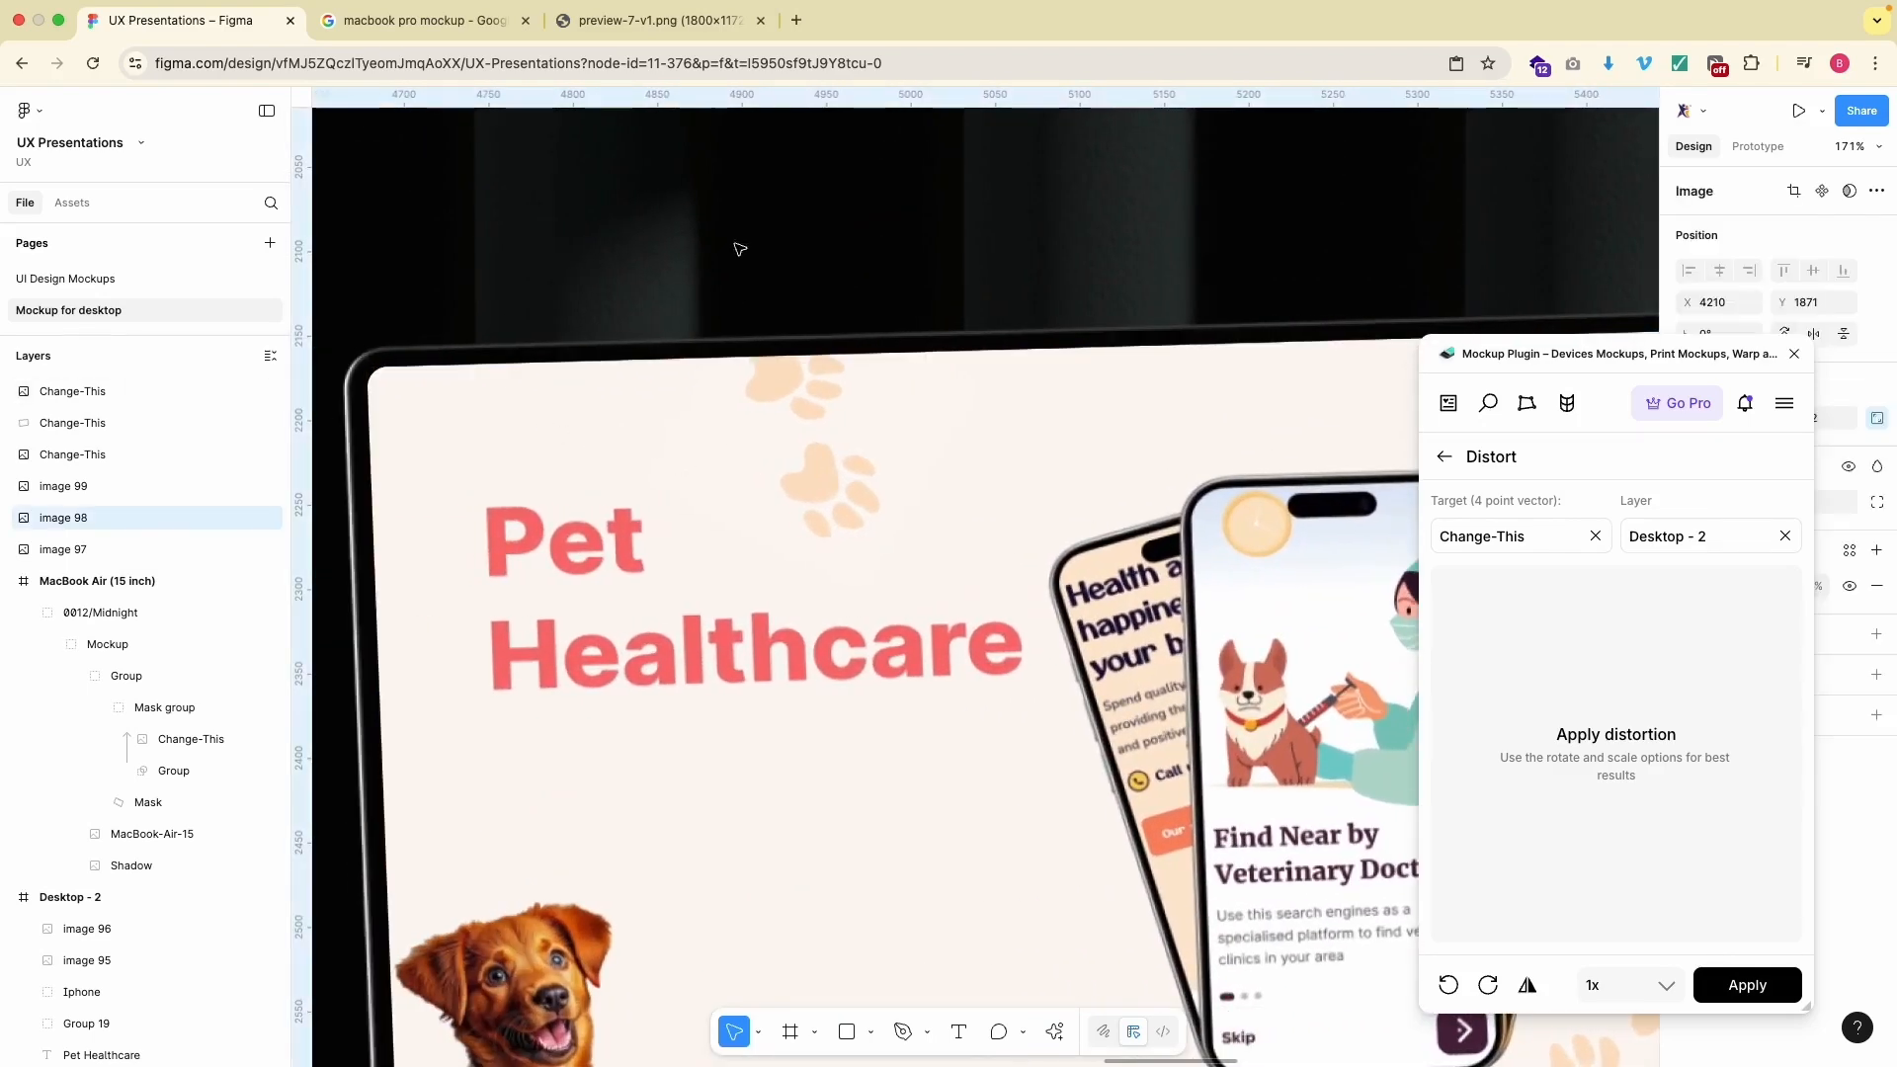
pyautogui.moveTo(735, 245); pyautogui.dragTo(973, 303)
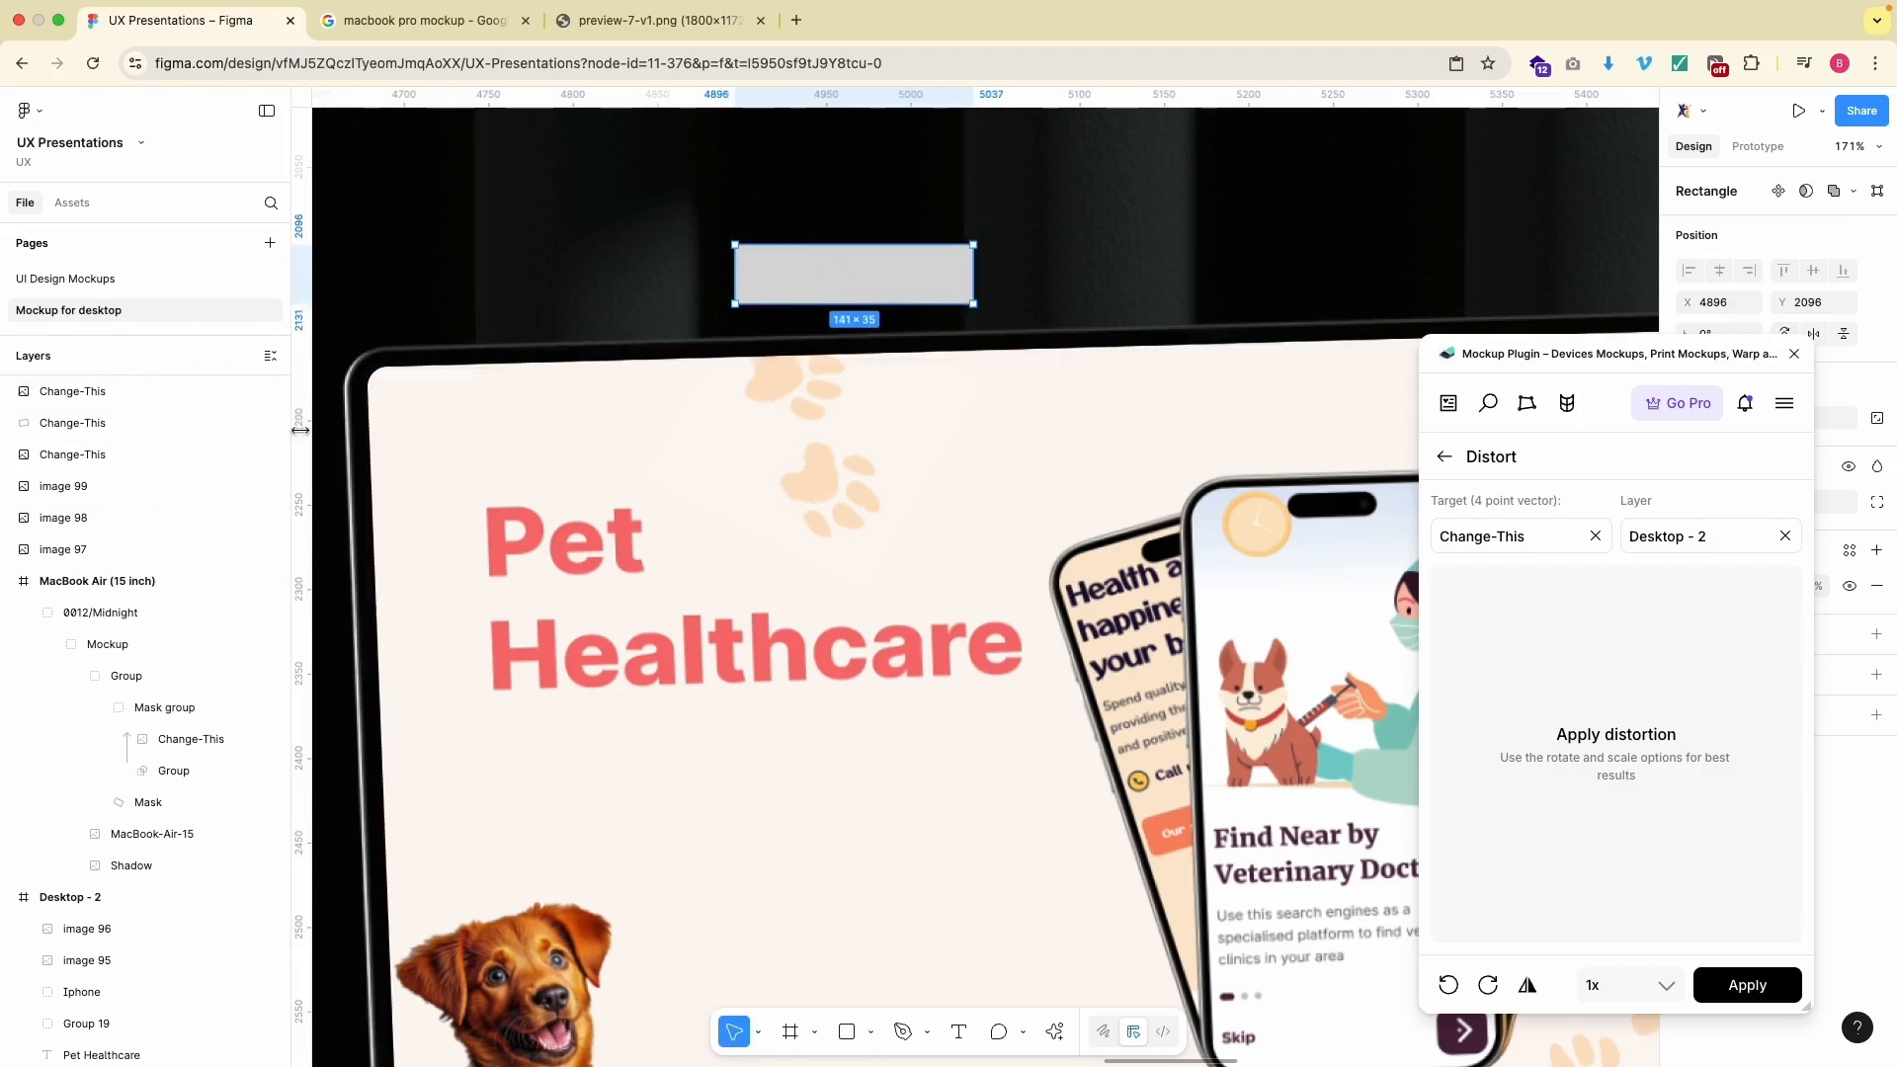
pyautogui.click(270, 425)
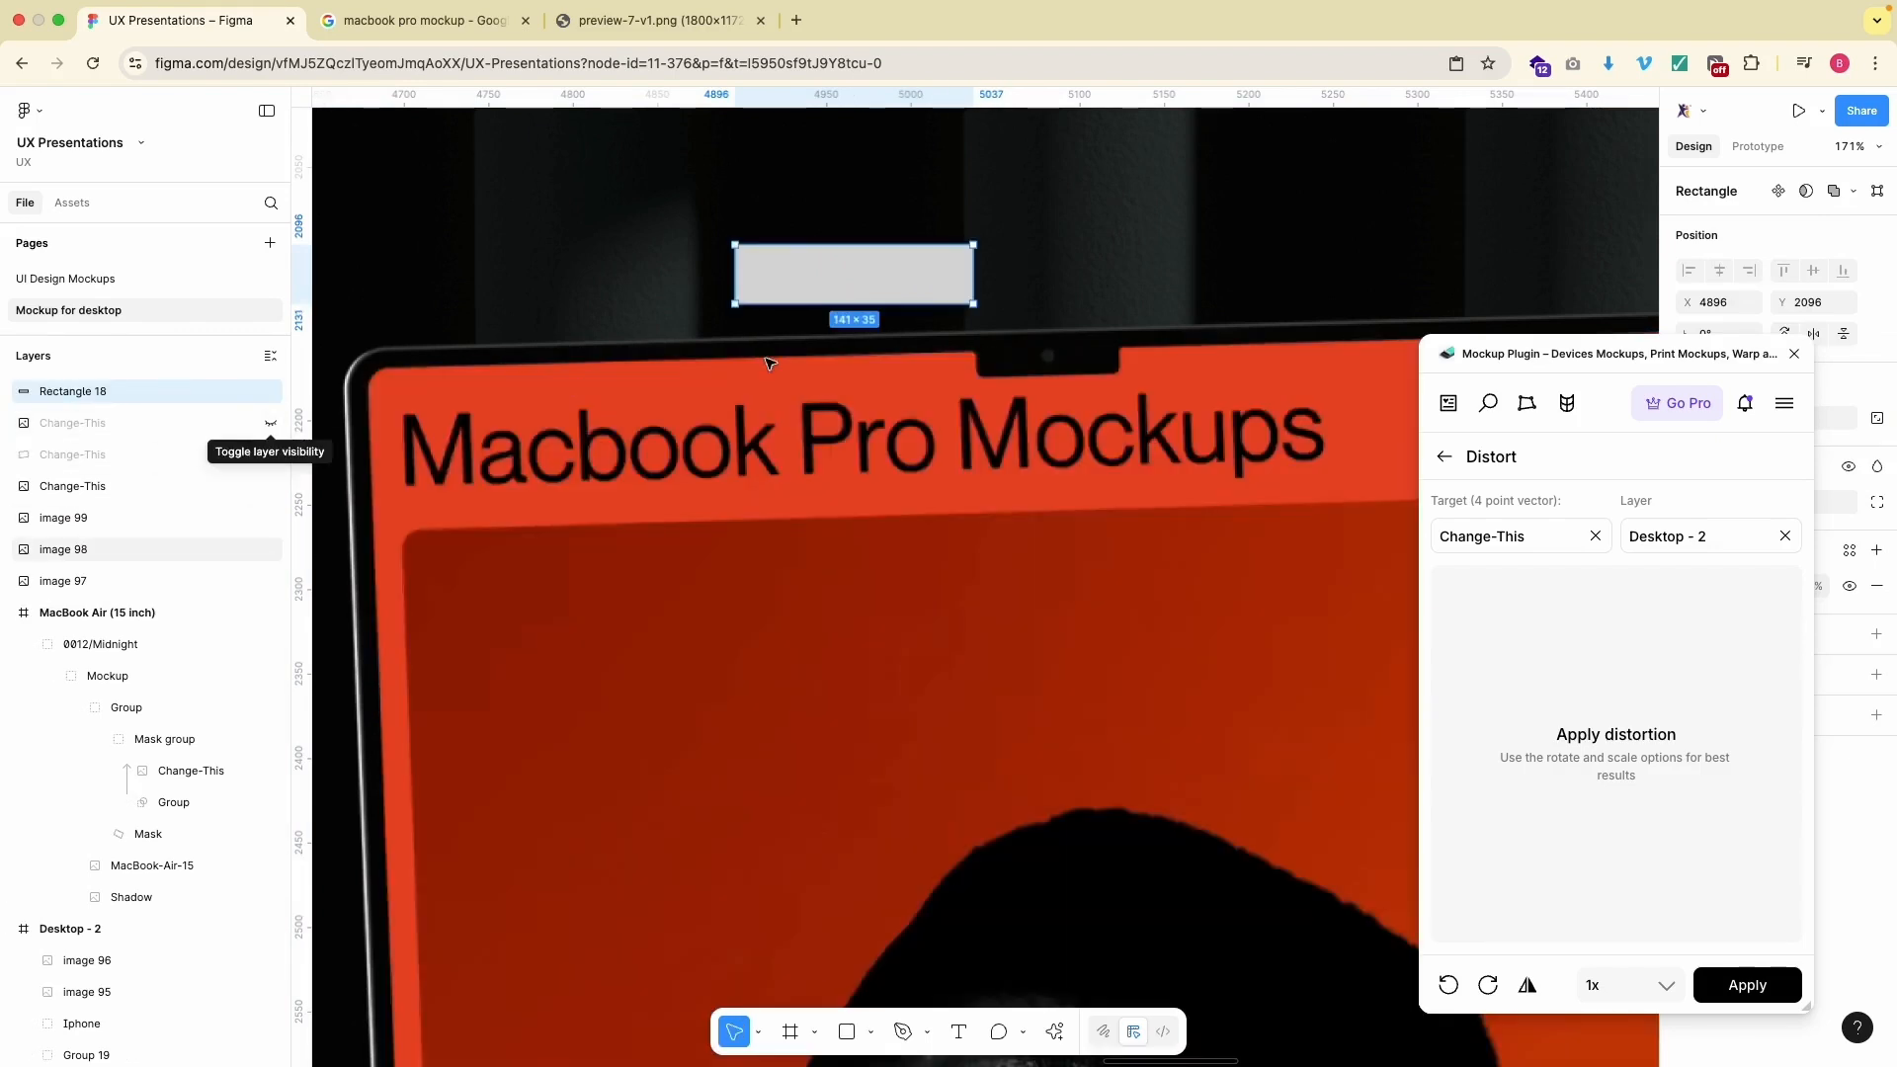
# - Move the grey rectangle over the MacBook Pro's notch, at X 4982, Y 2146, and close the Mockup Plugin
pyautogui.moveTo(804, 293); pyautogui.dragTo(946, 375)
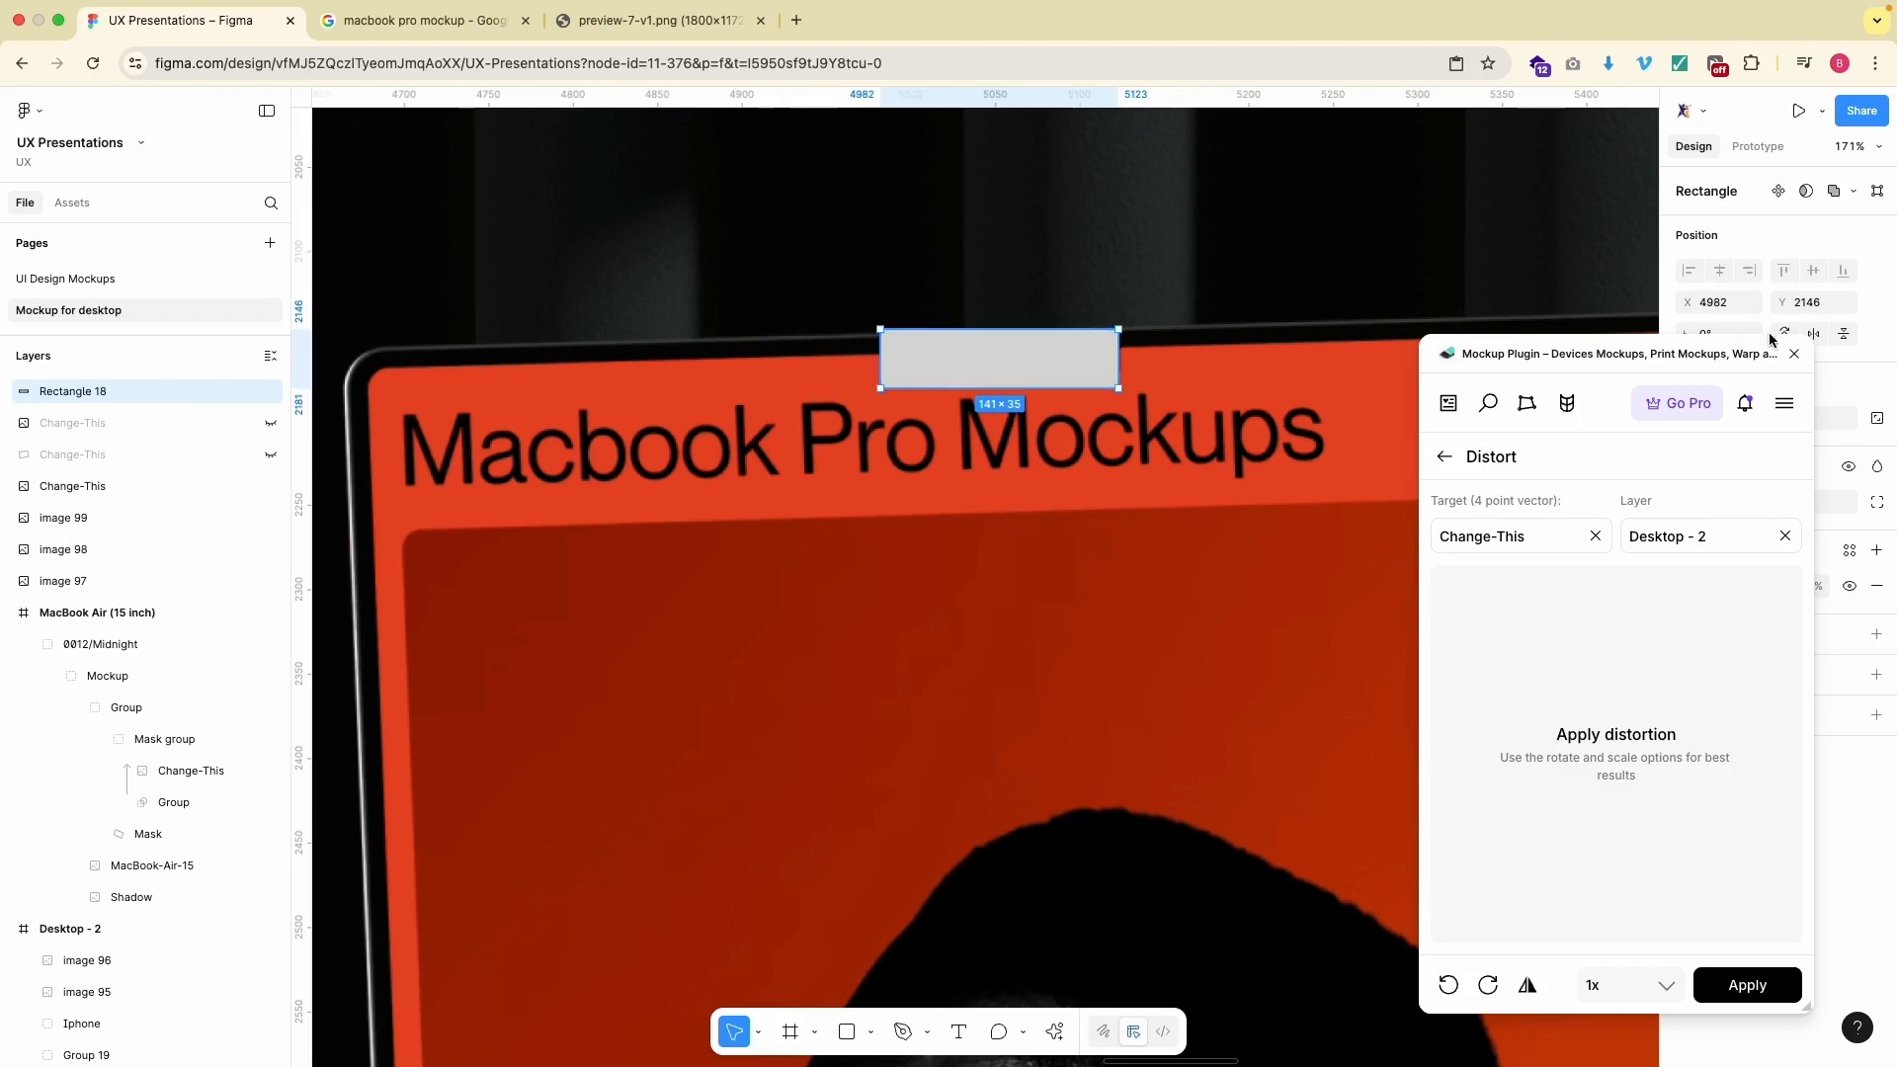
pyautogui.click(1795, 356)
pyautogui.scroll(5, 1085, 305)
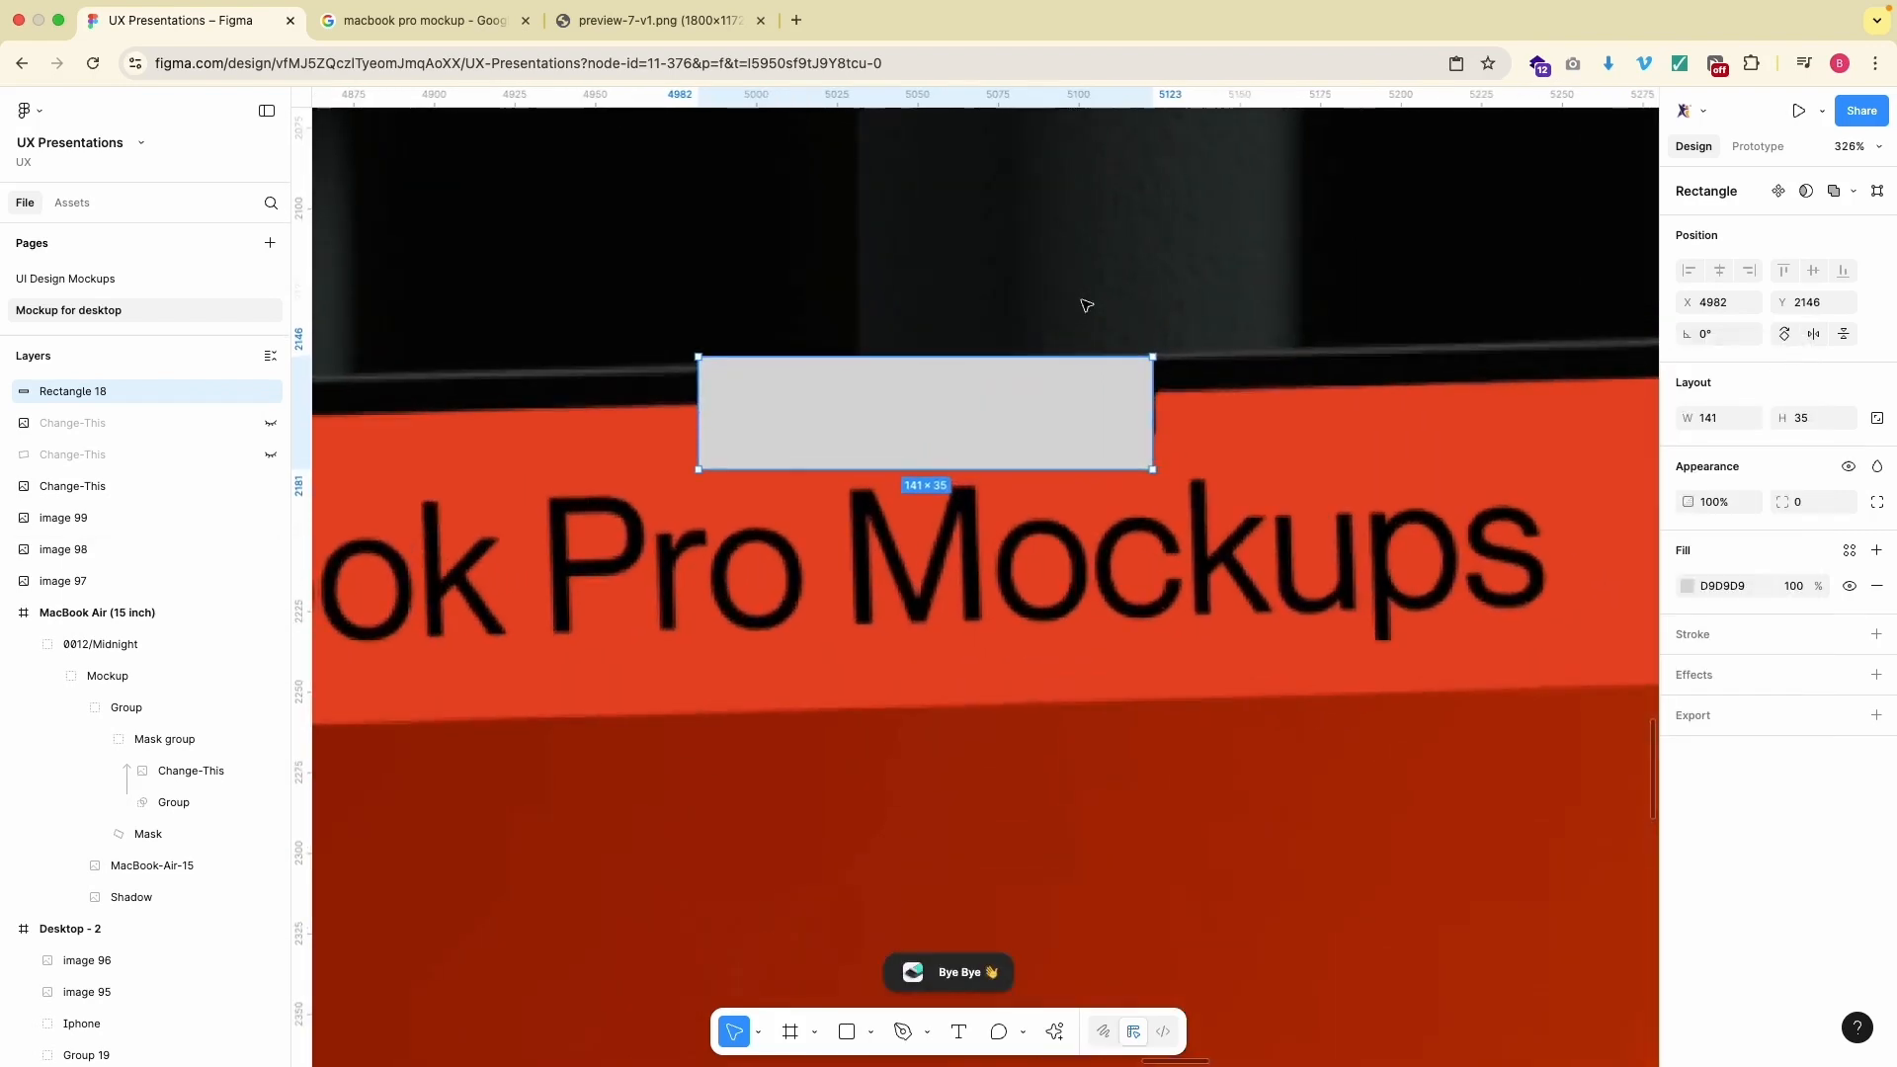
# - Narrow the grey rectangle to 86 wide over the MacBook Pro's notch and set its fill opacity to 50%
pyautogui.moveTo(1077, 397)
pyautogui.mouseDown()
pyautogui.moveTo(1054, 381)
pyautogui.moveTo(1080, 382)
pyautogui.mouseUp()
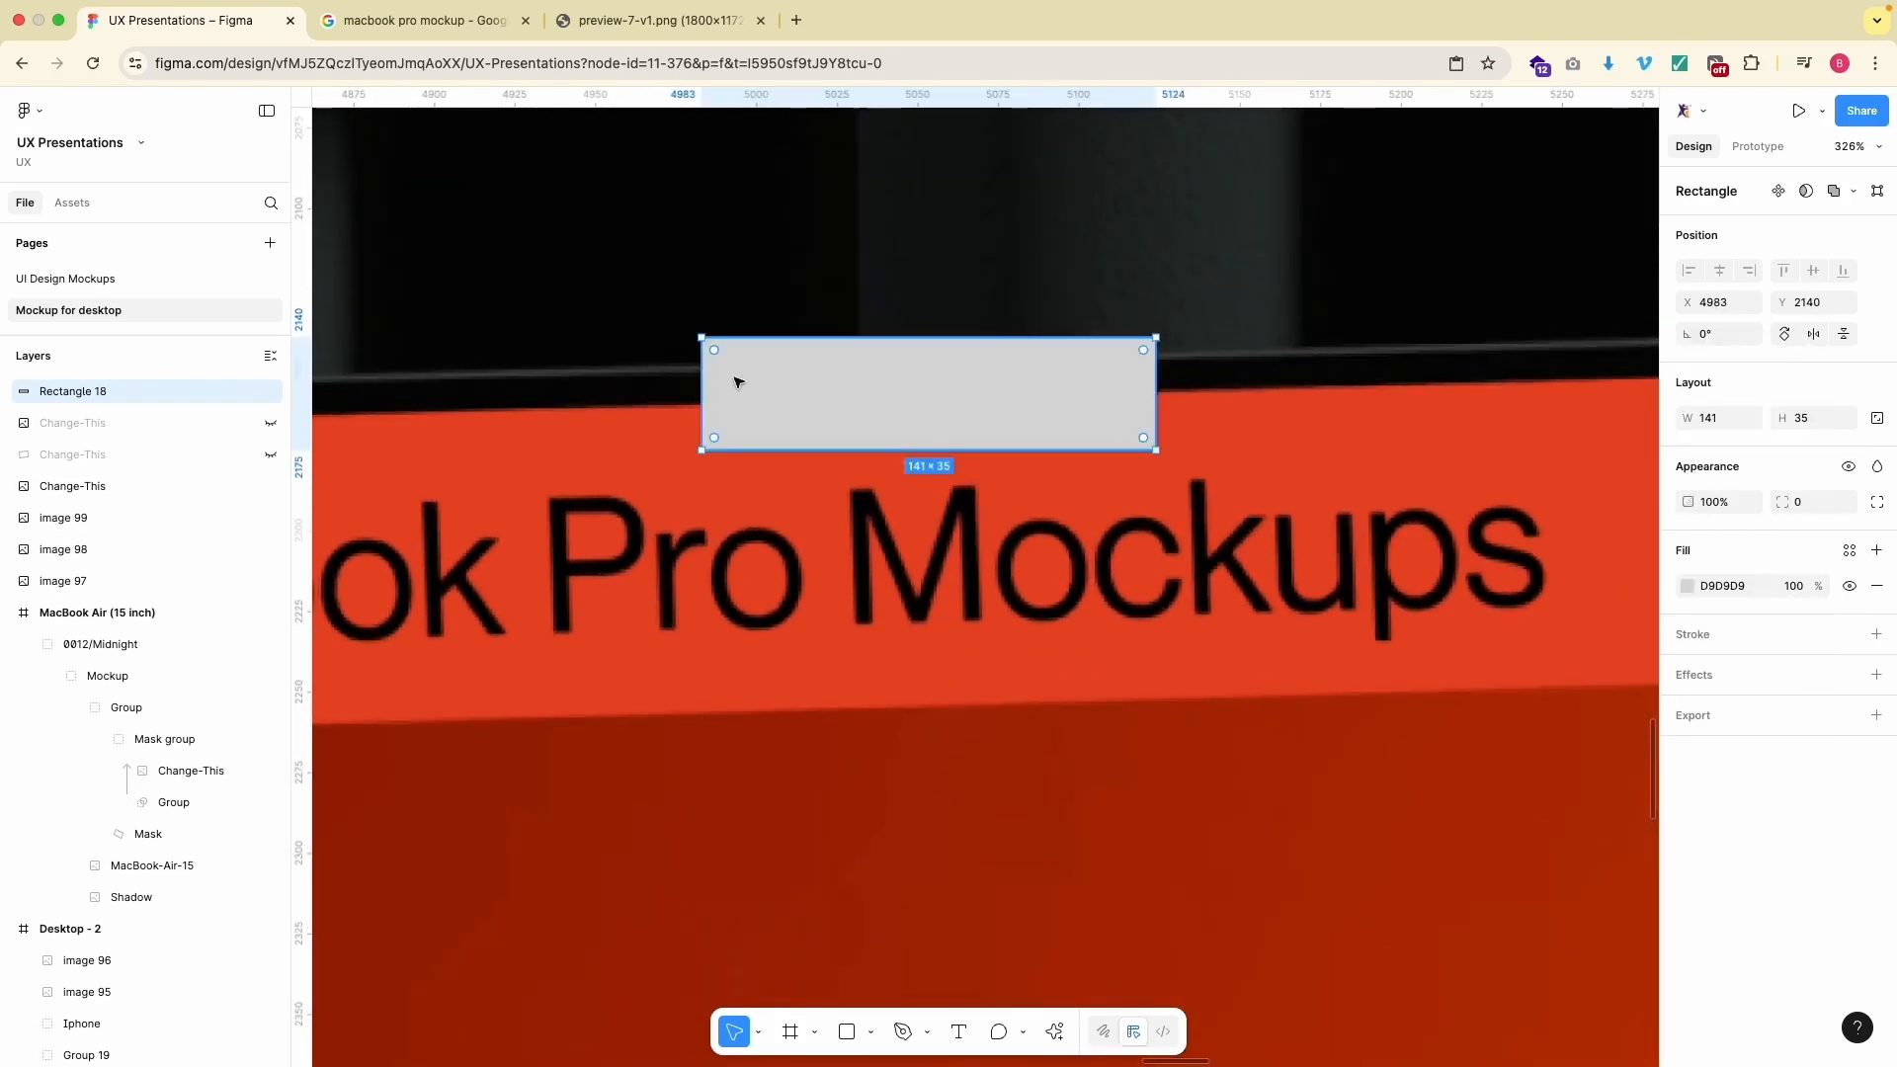
pyautogui.moveTo(702, 383); pyautogui.dragTo(886, 381)
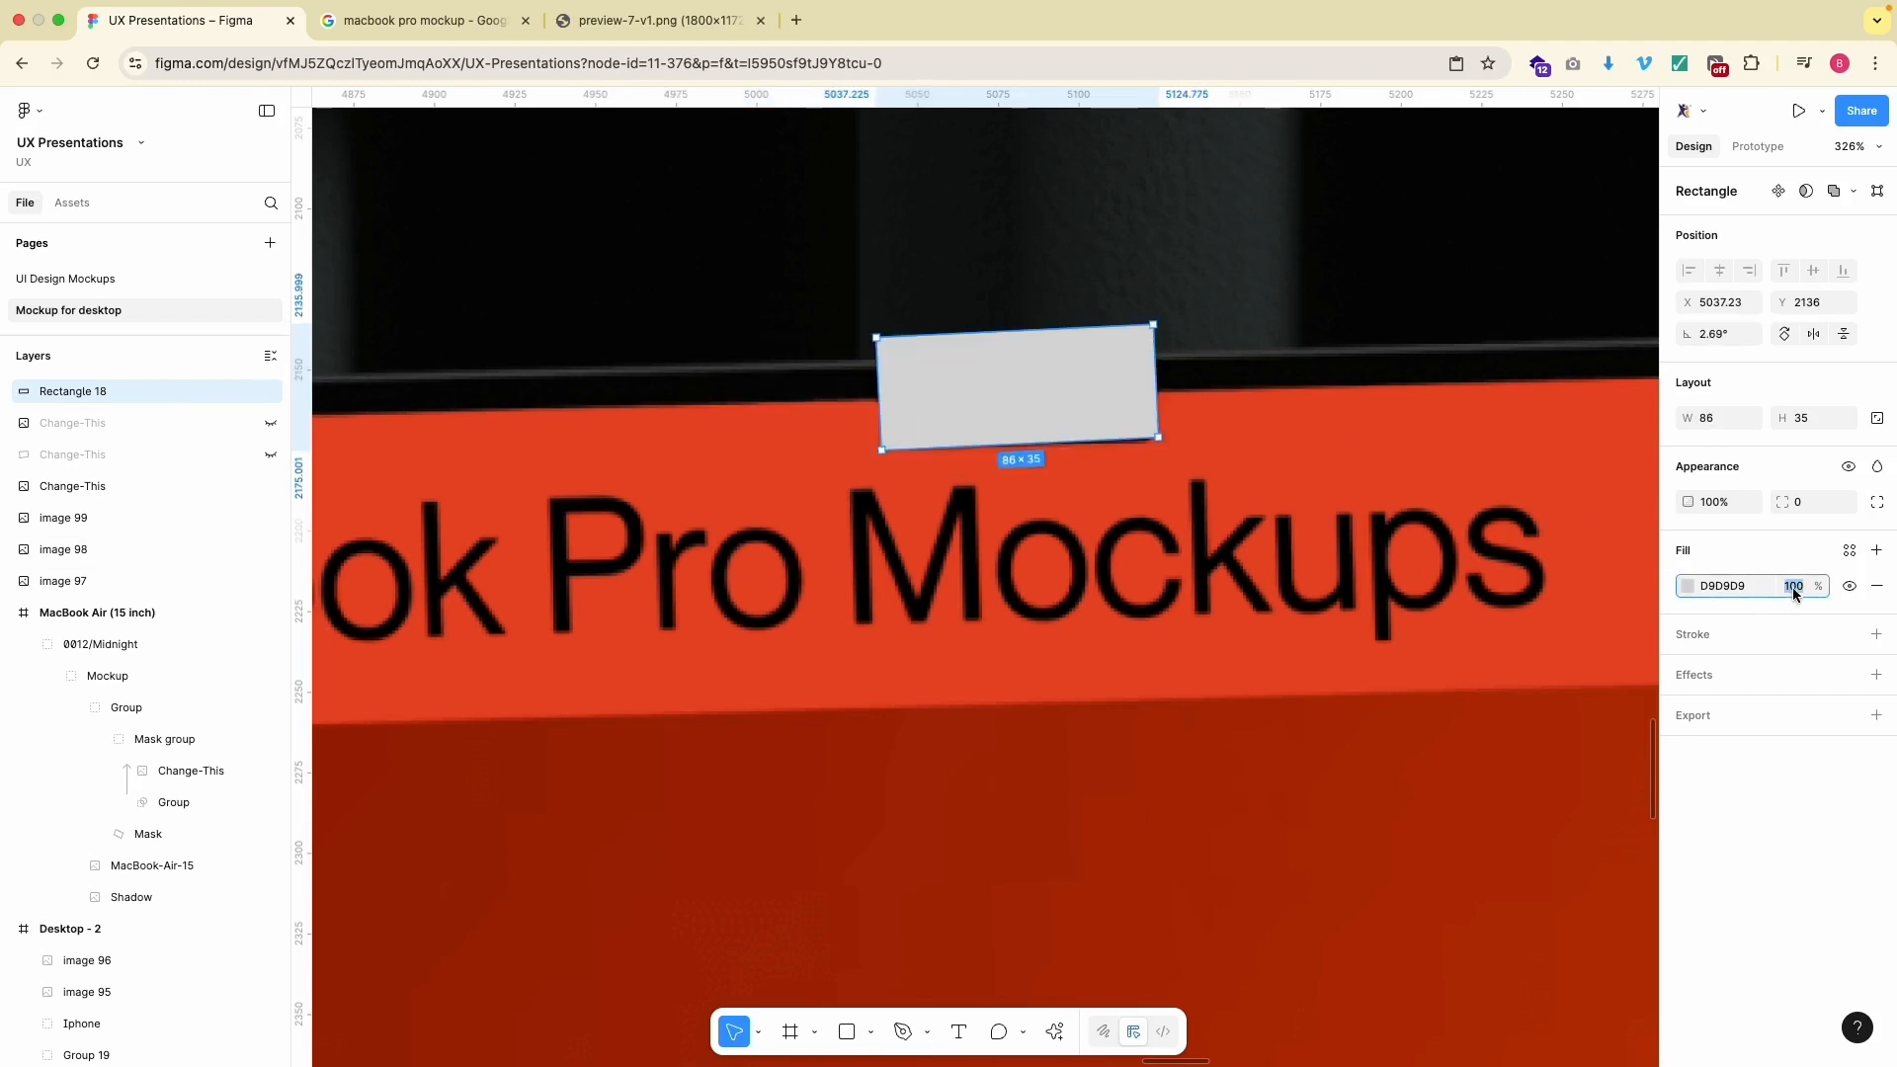
pyautogui.write('50')
pyautogui.press('Return')
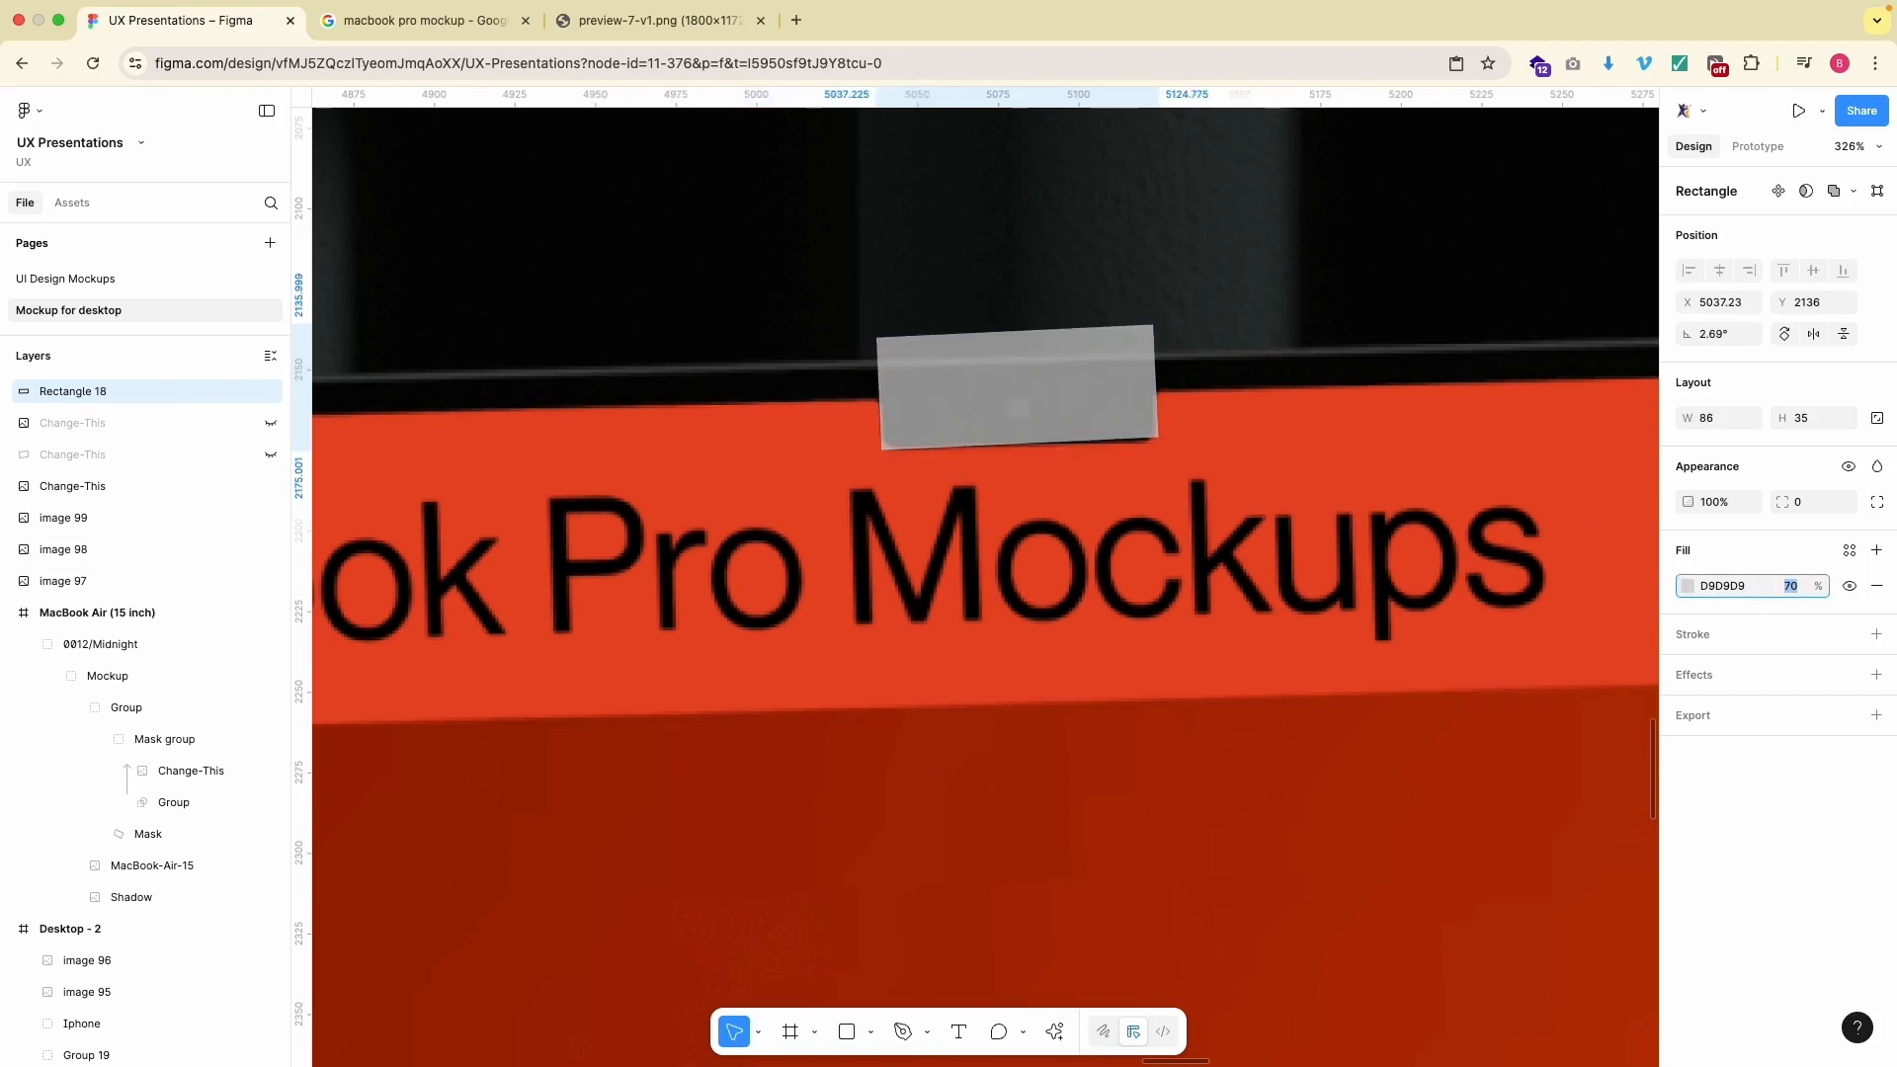
# - Rotate the notch rectangle to about 0.78° to follow the bezel and set its corner radius to 5
pyautogui.scroll(5, 1165, 410)
pyautogui.moveTo(1159, 270); pyautogui.dragTo(1157, 285)
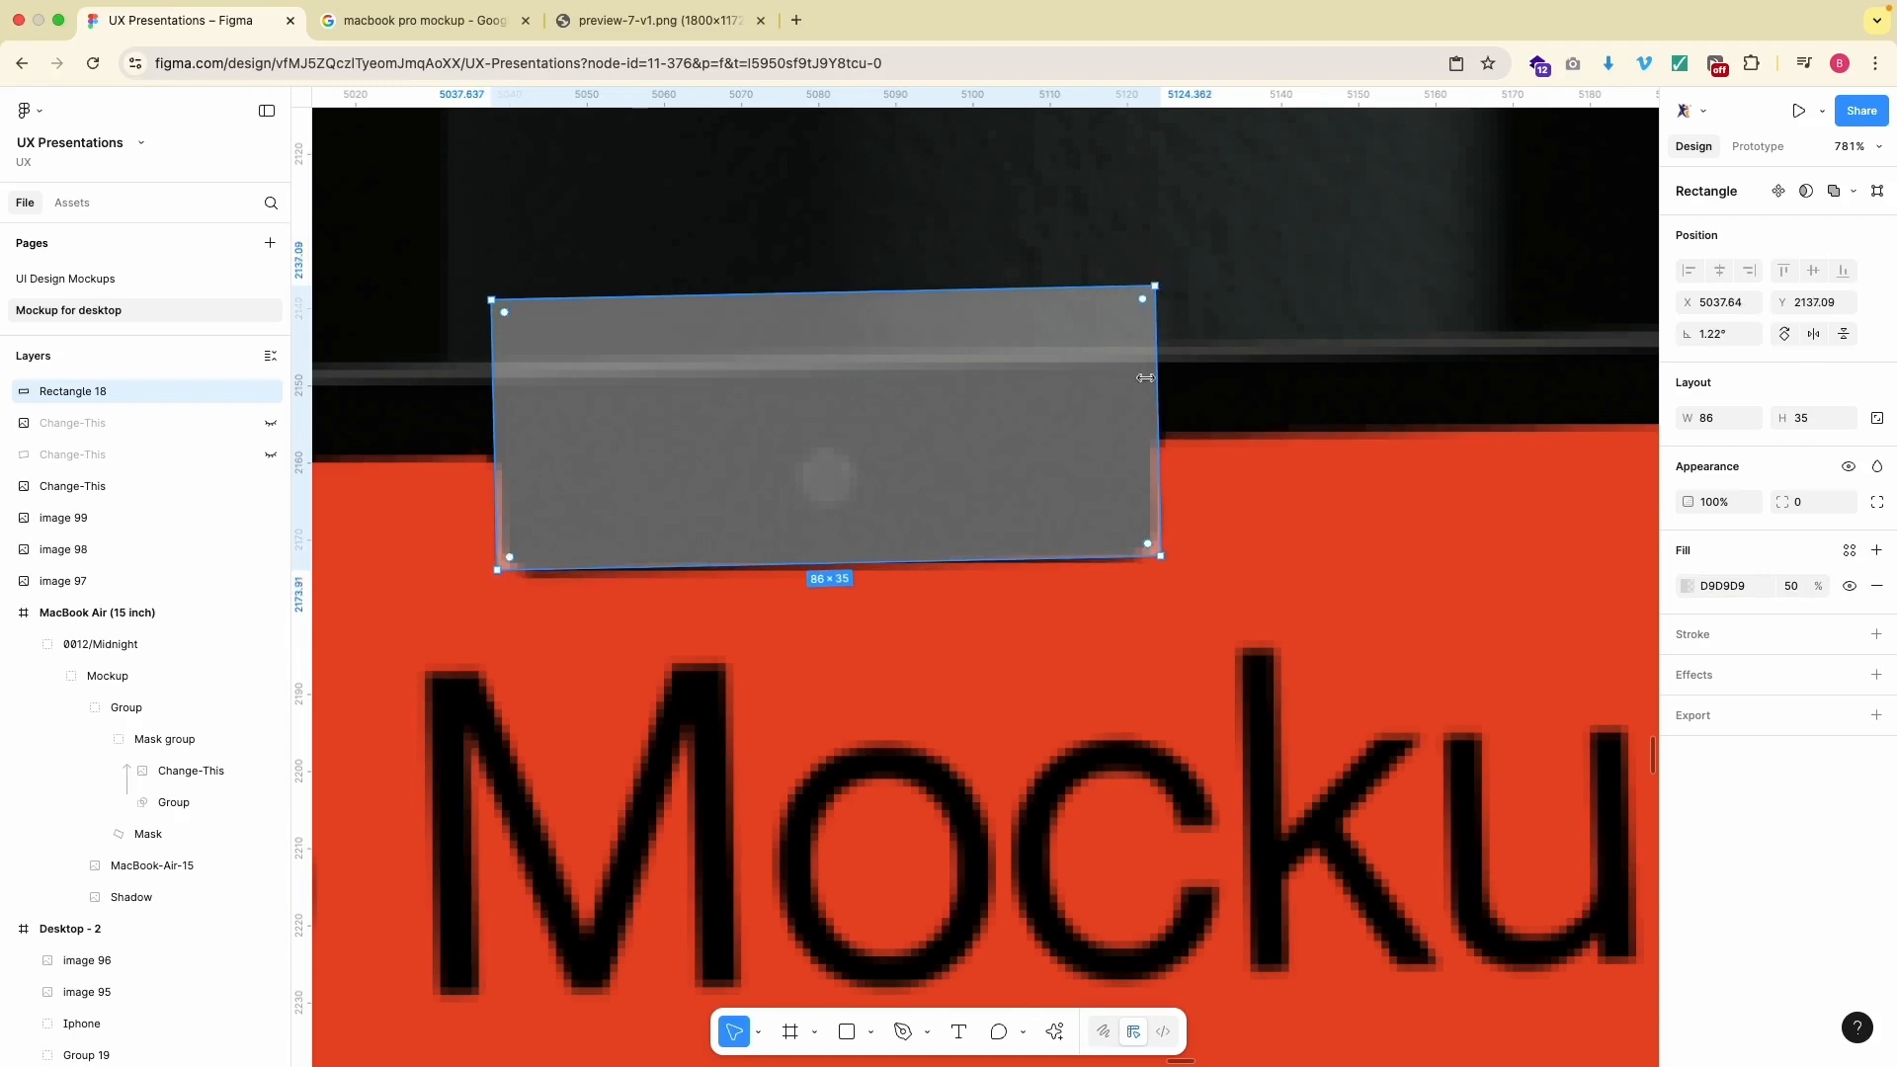
pyautogui.click(1807, 502)
pyautogui.write('5')
pyautogui.press('Return')
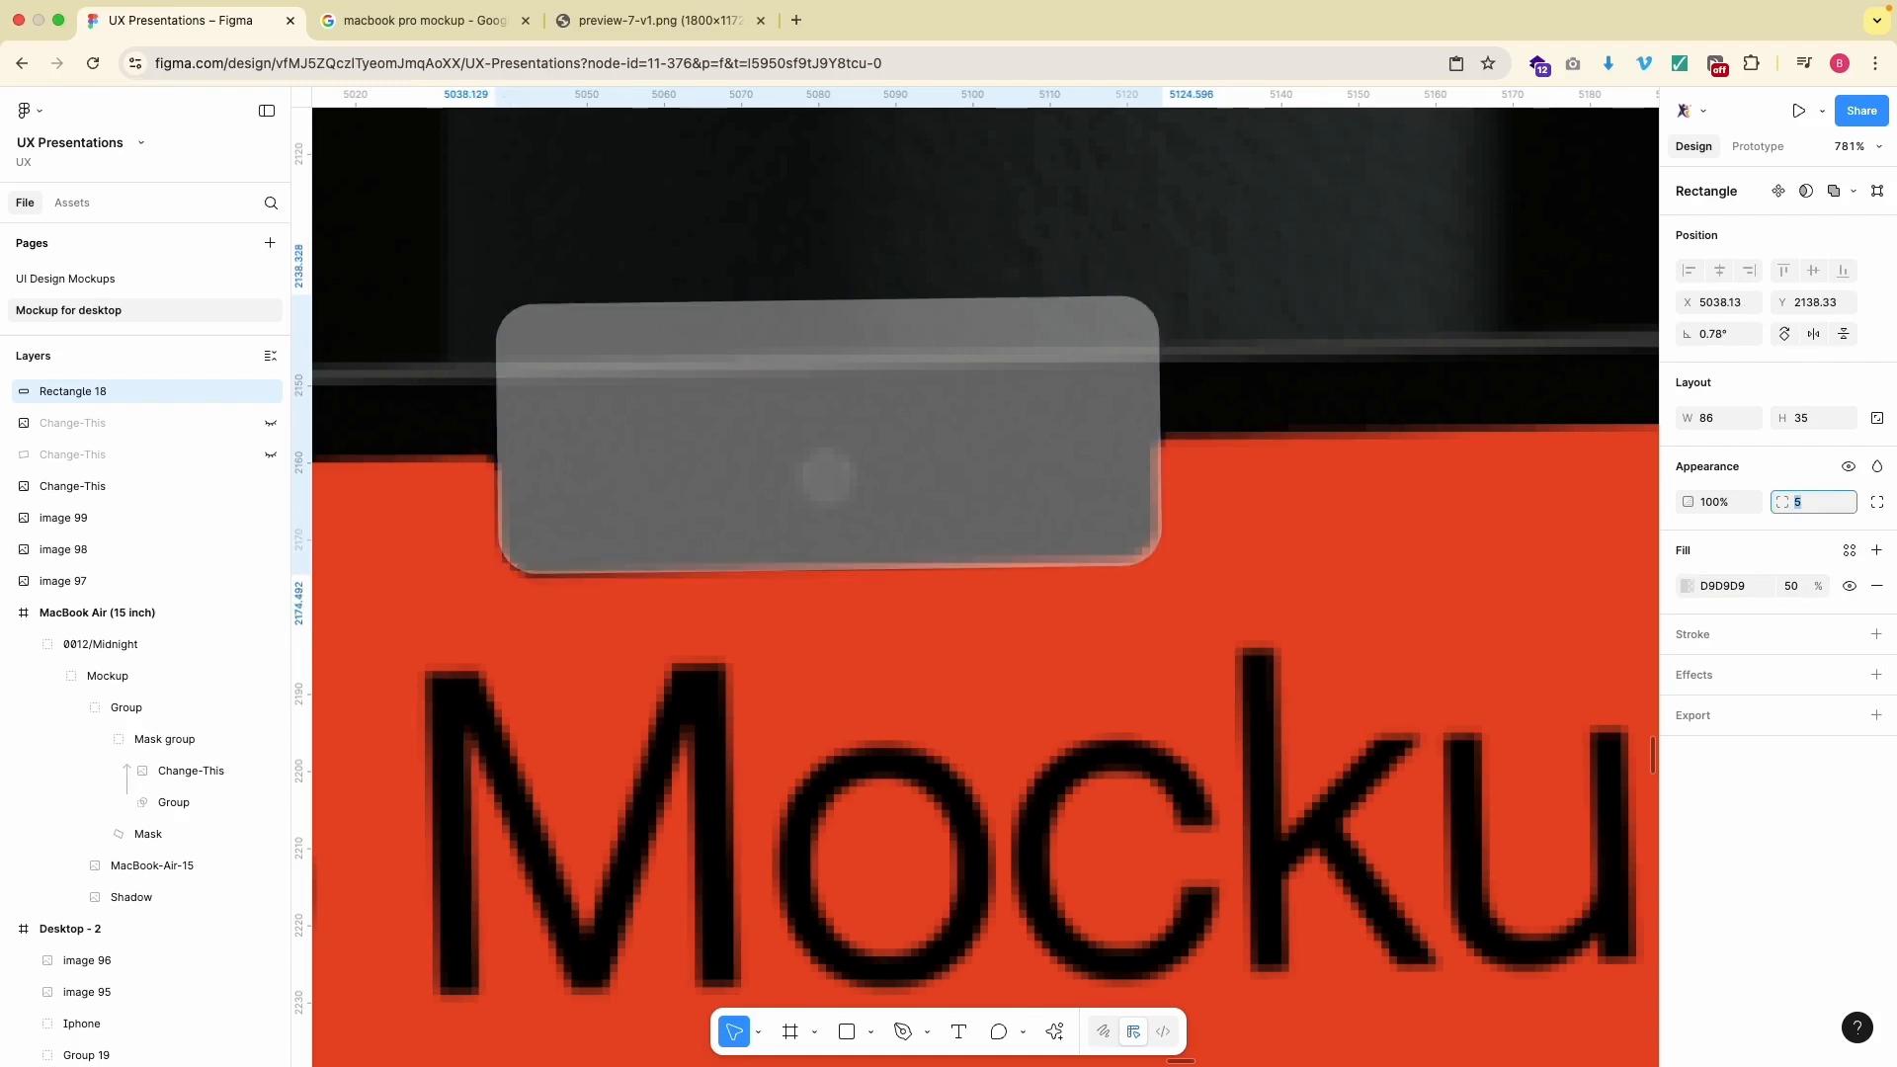
# - Show the topmost hidden Change-This layer again and combine it with the notch rectangle using Exclude
pyautogui.scroll(-2, 1410, 540)
pyautogui.scroll(-5, 1397, 540)
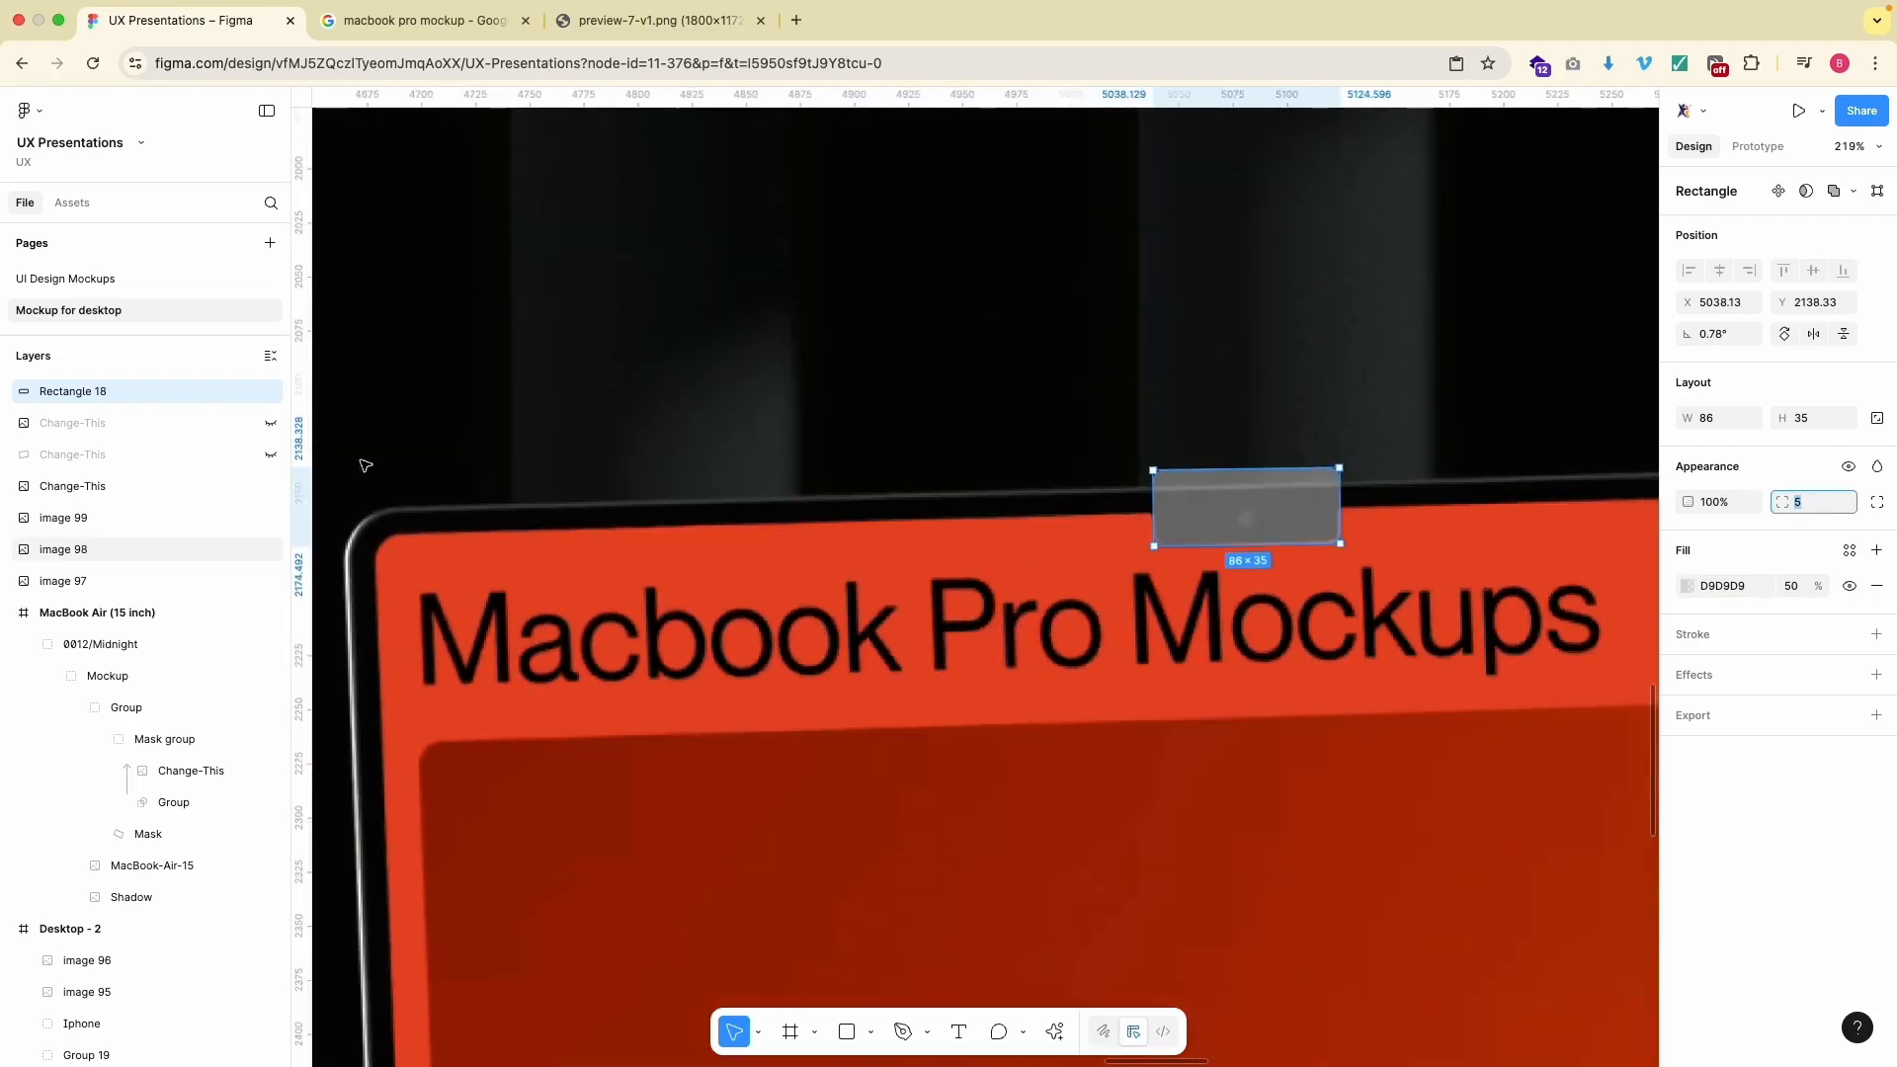
pyautogui.click(271, 423)
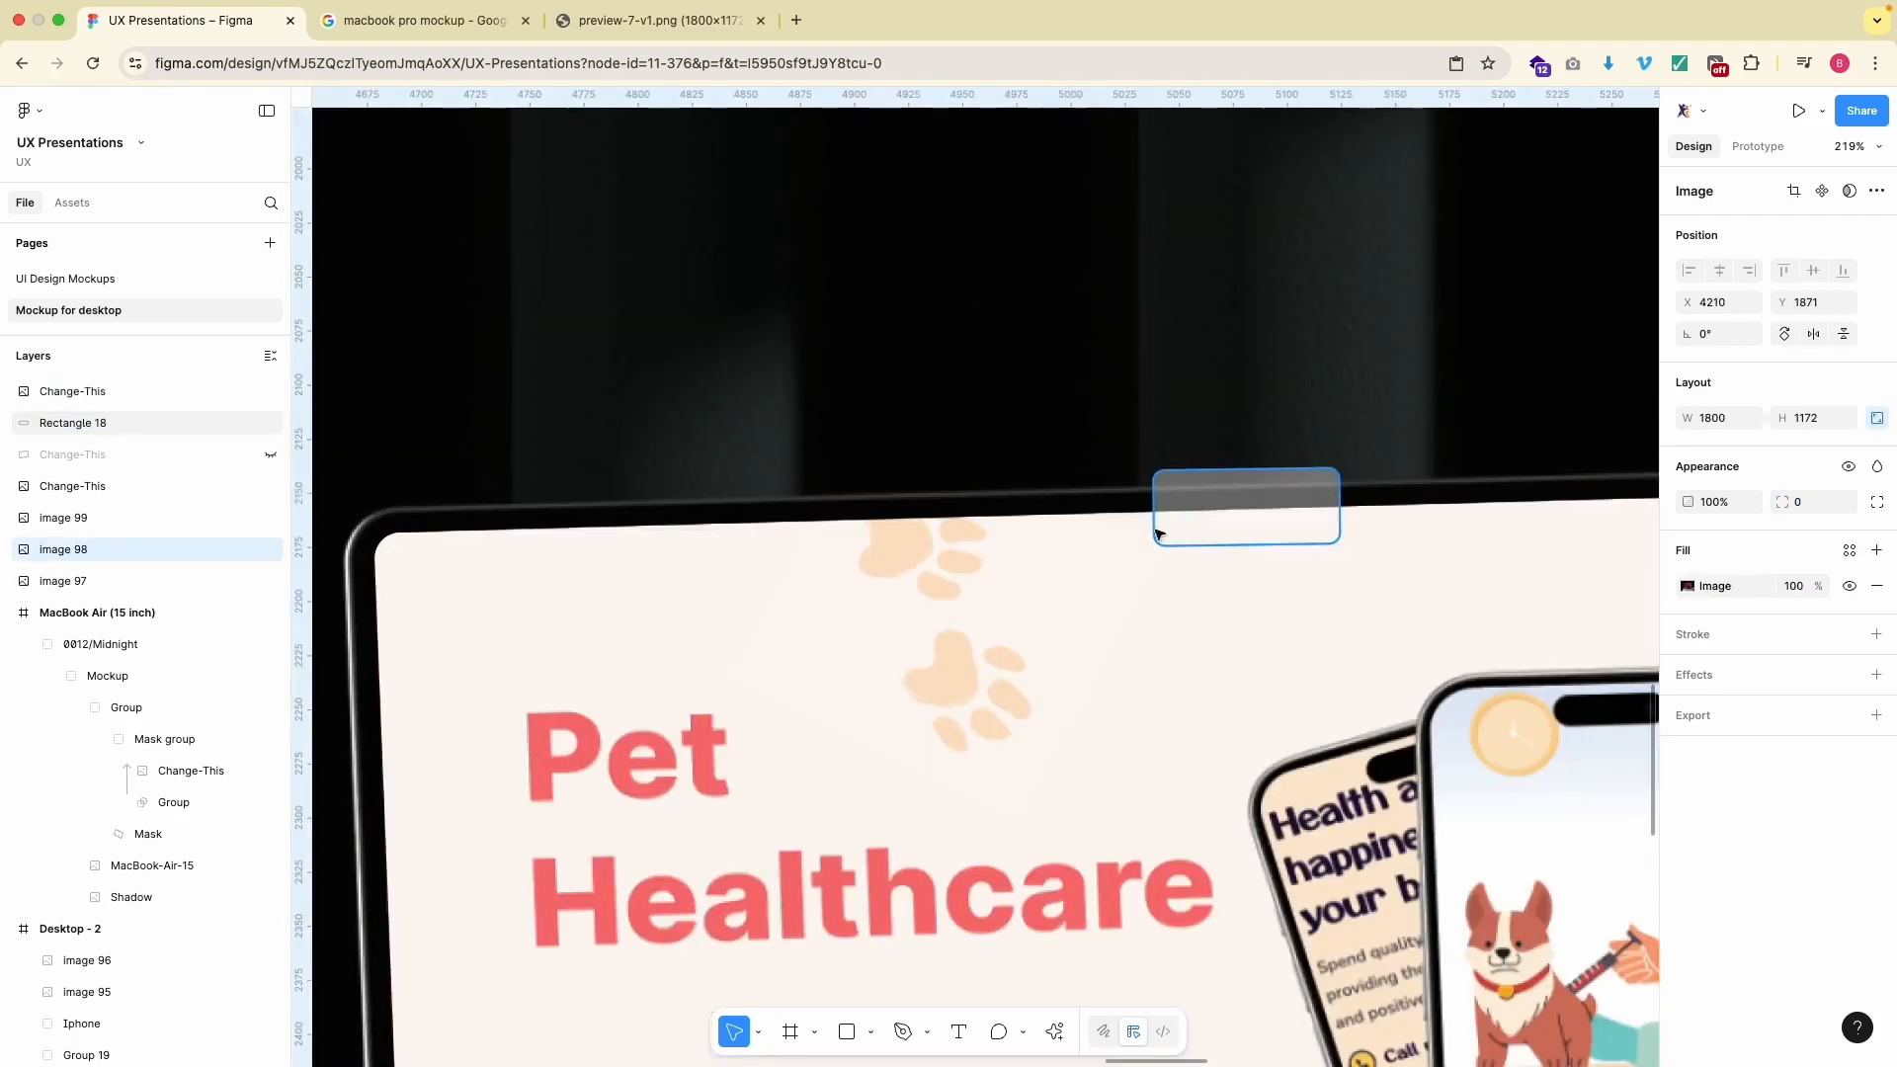
pyautogui.click(1139, 550)
pyautogui.keyDown('shift'); pyautogui.click(1228, 474); pyautogui.keyUp('shift')
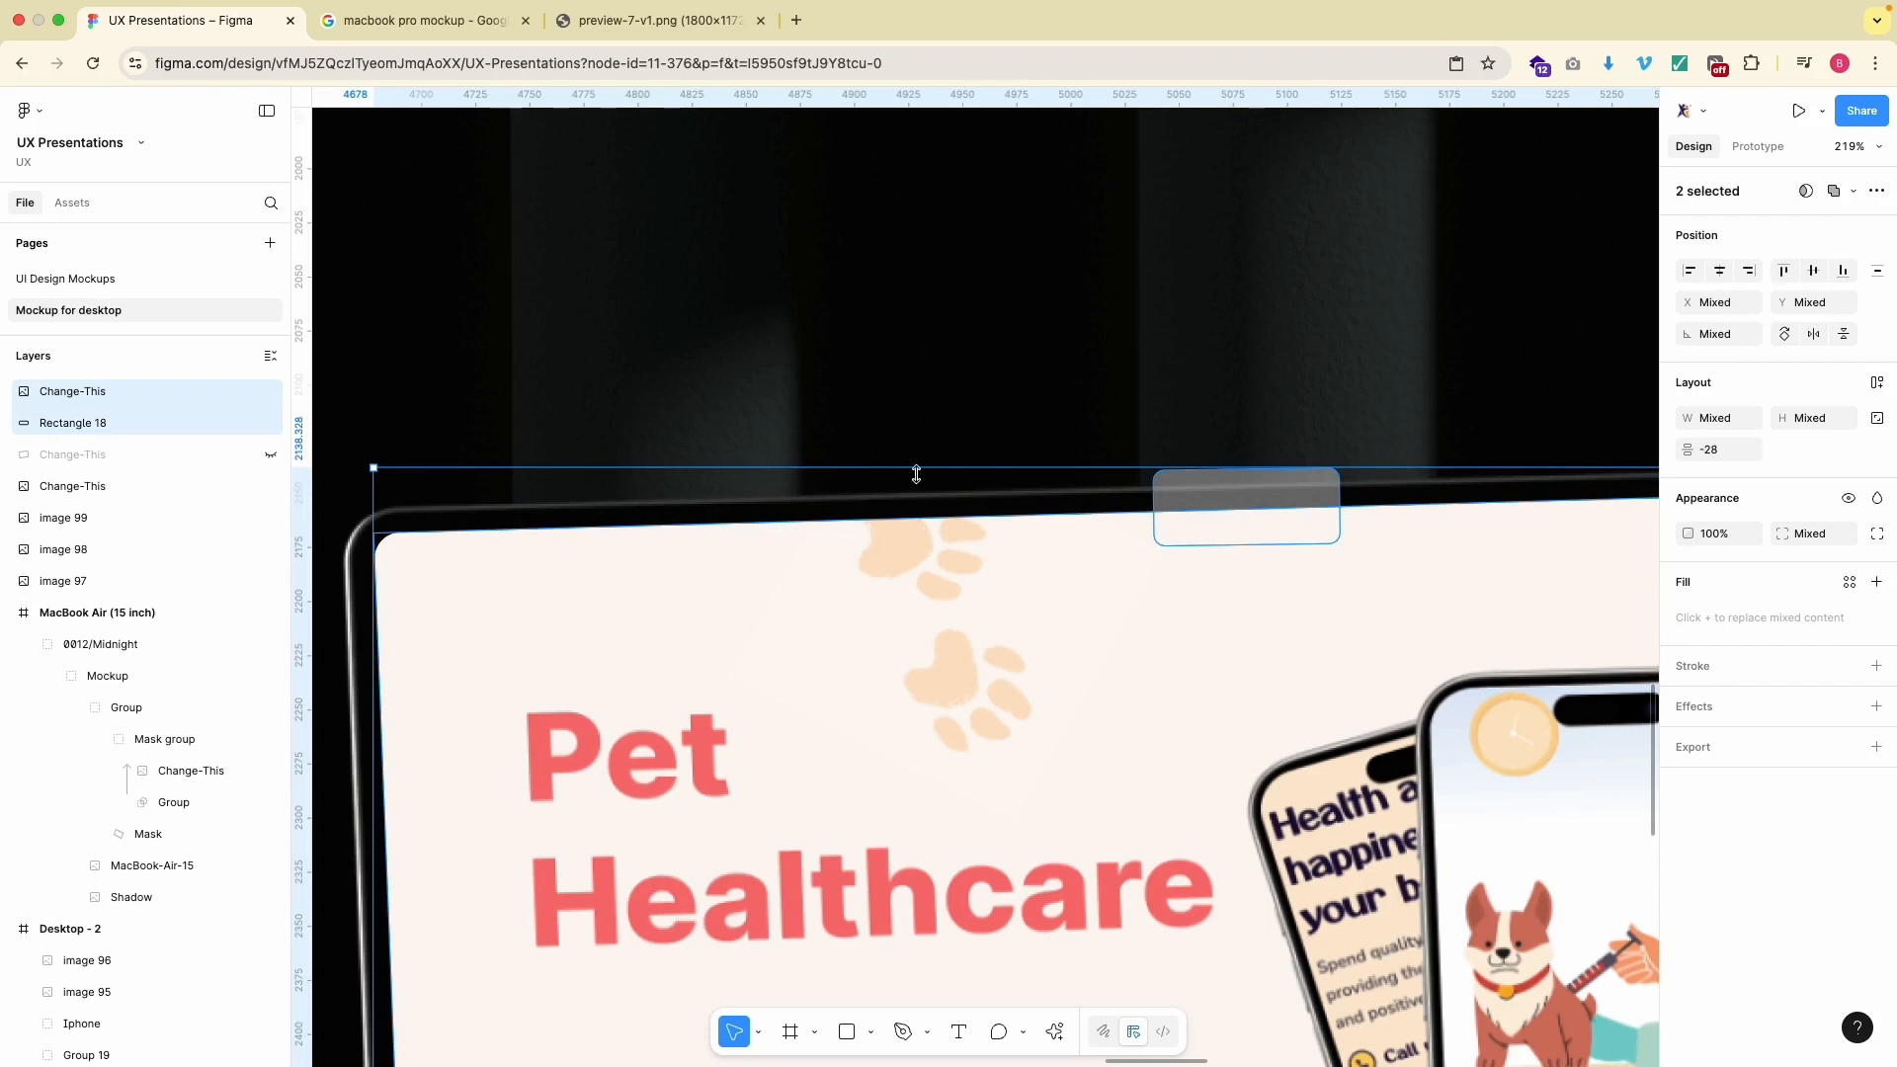
pyautogui.click(1853, 190)
pyautogui.click(1250, 574)
pyautogui.click(1853, 190)
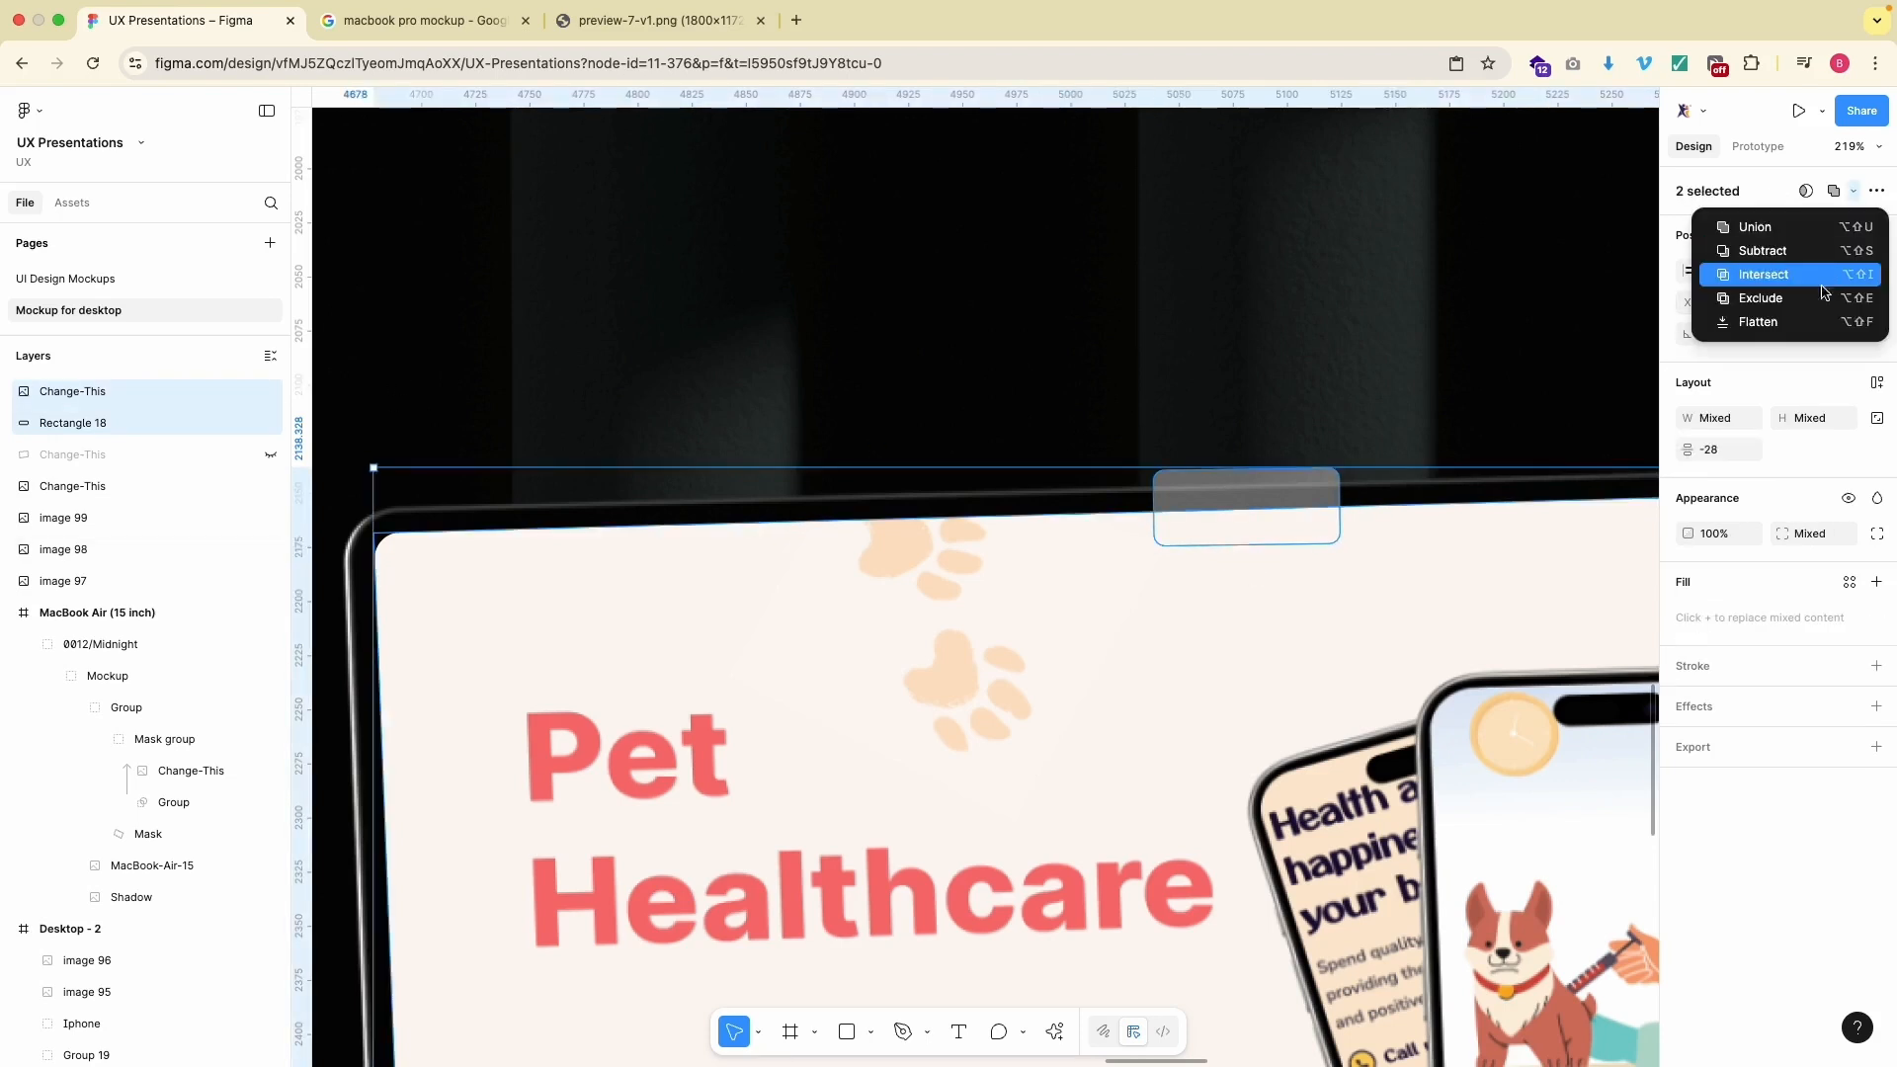
pyautogui.click(1823, 299)
pyautogui.click(385, 381)
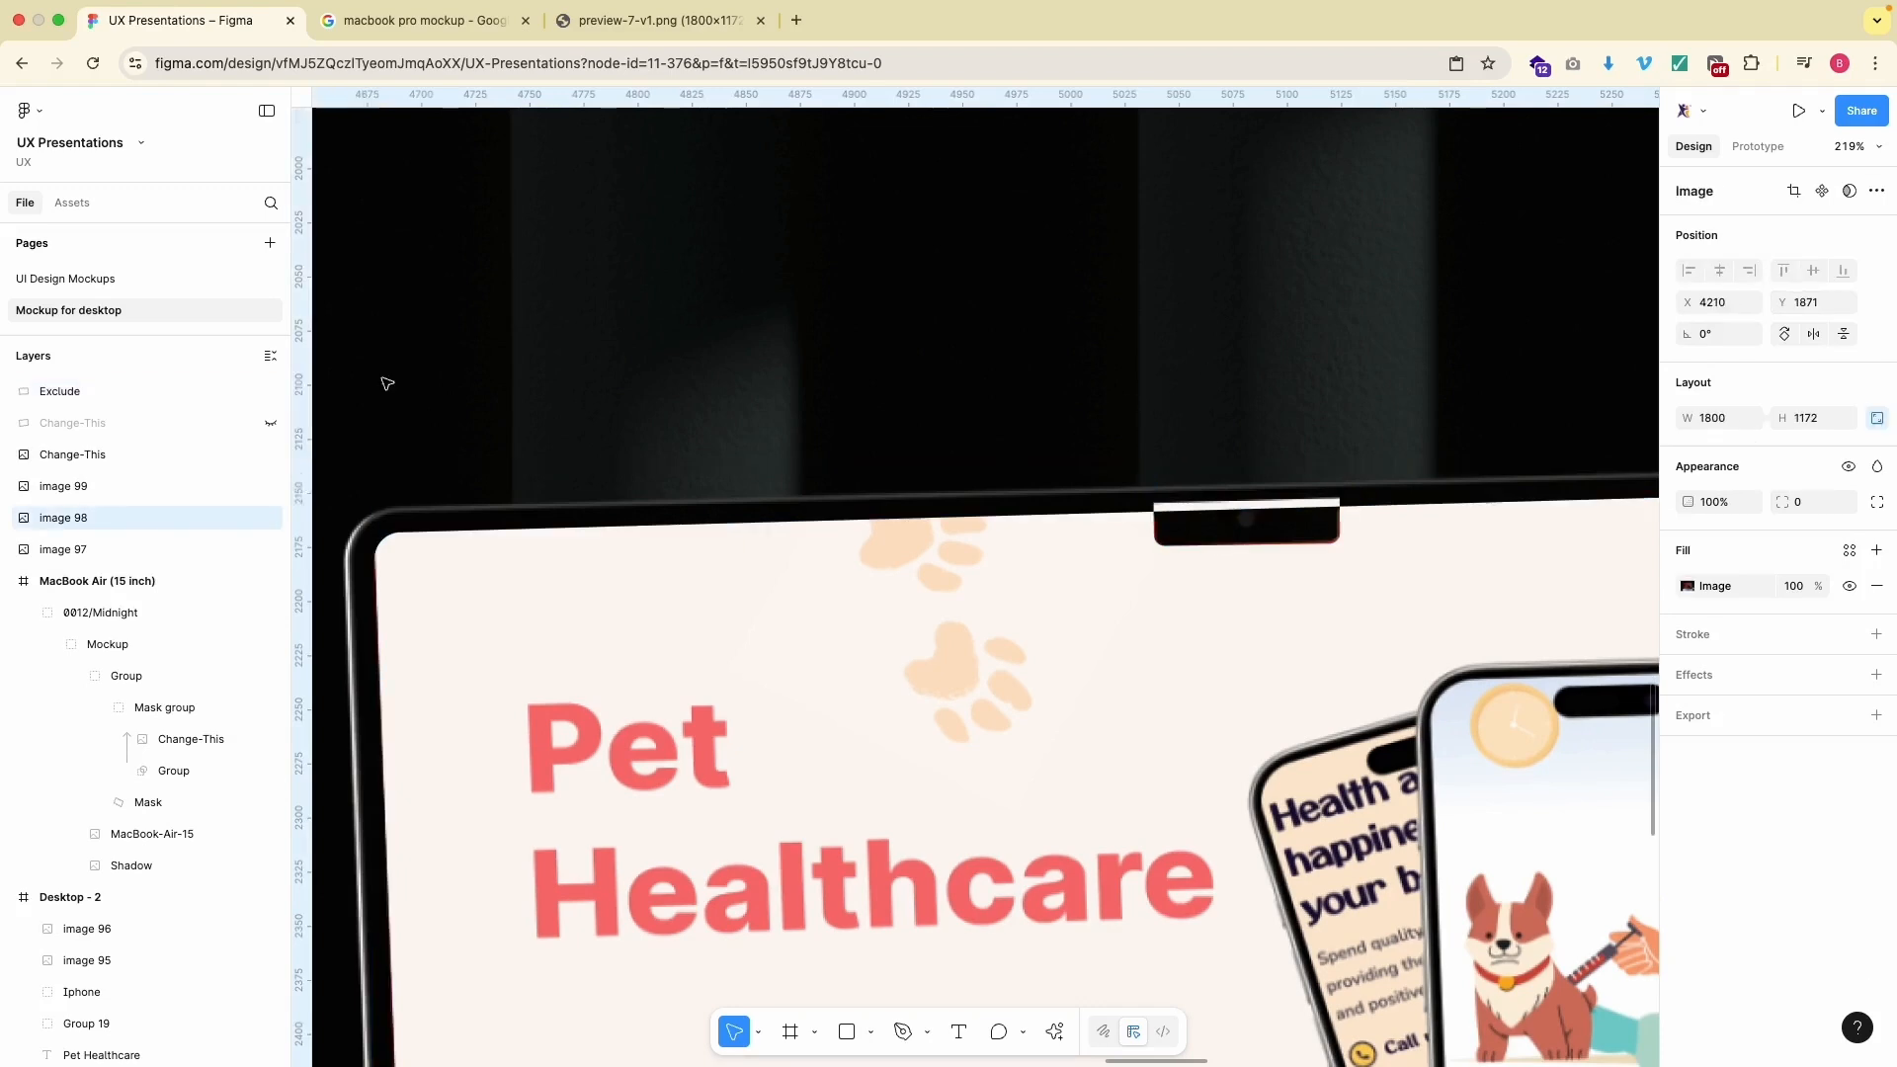
# - Lower the top edge of Rectangle 18 inside the Exclude group to a height of about 22.56, removing the white strip above the notch
pyautogui.scroll(-3, 385, 383)
pyautogui.scroll(8, 385, 384)
pyautogui.scroll(2, 386, 383)
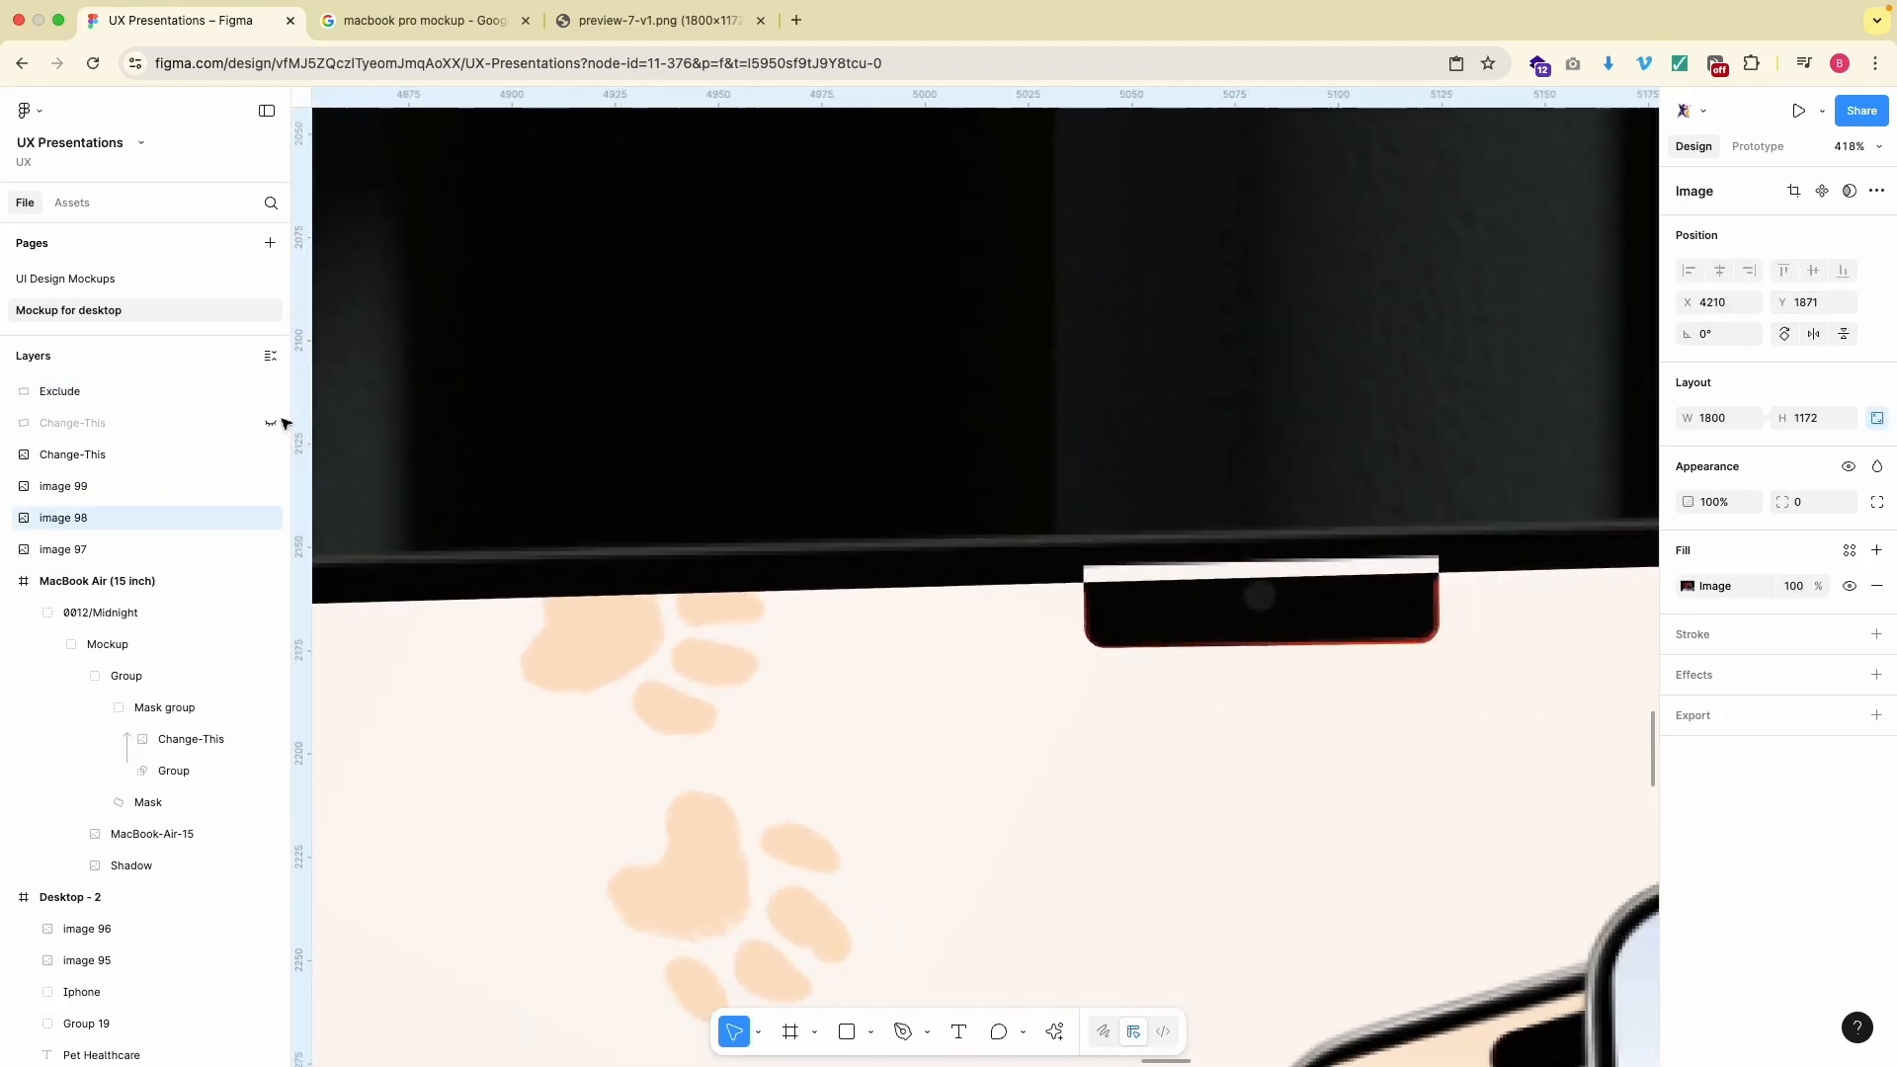
pyautogui.click(74, 486)
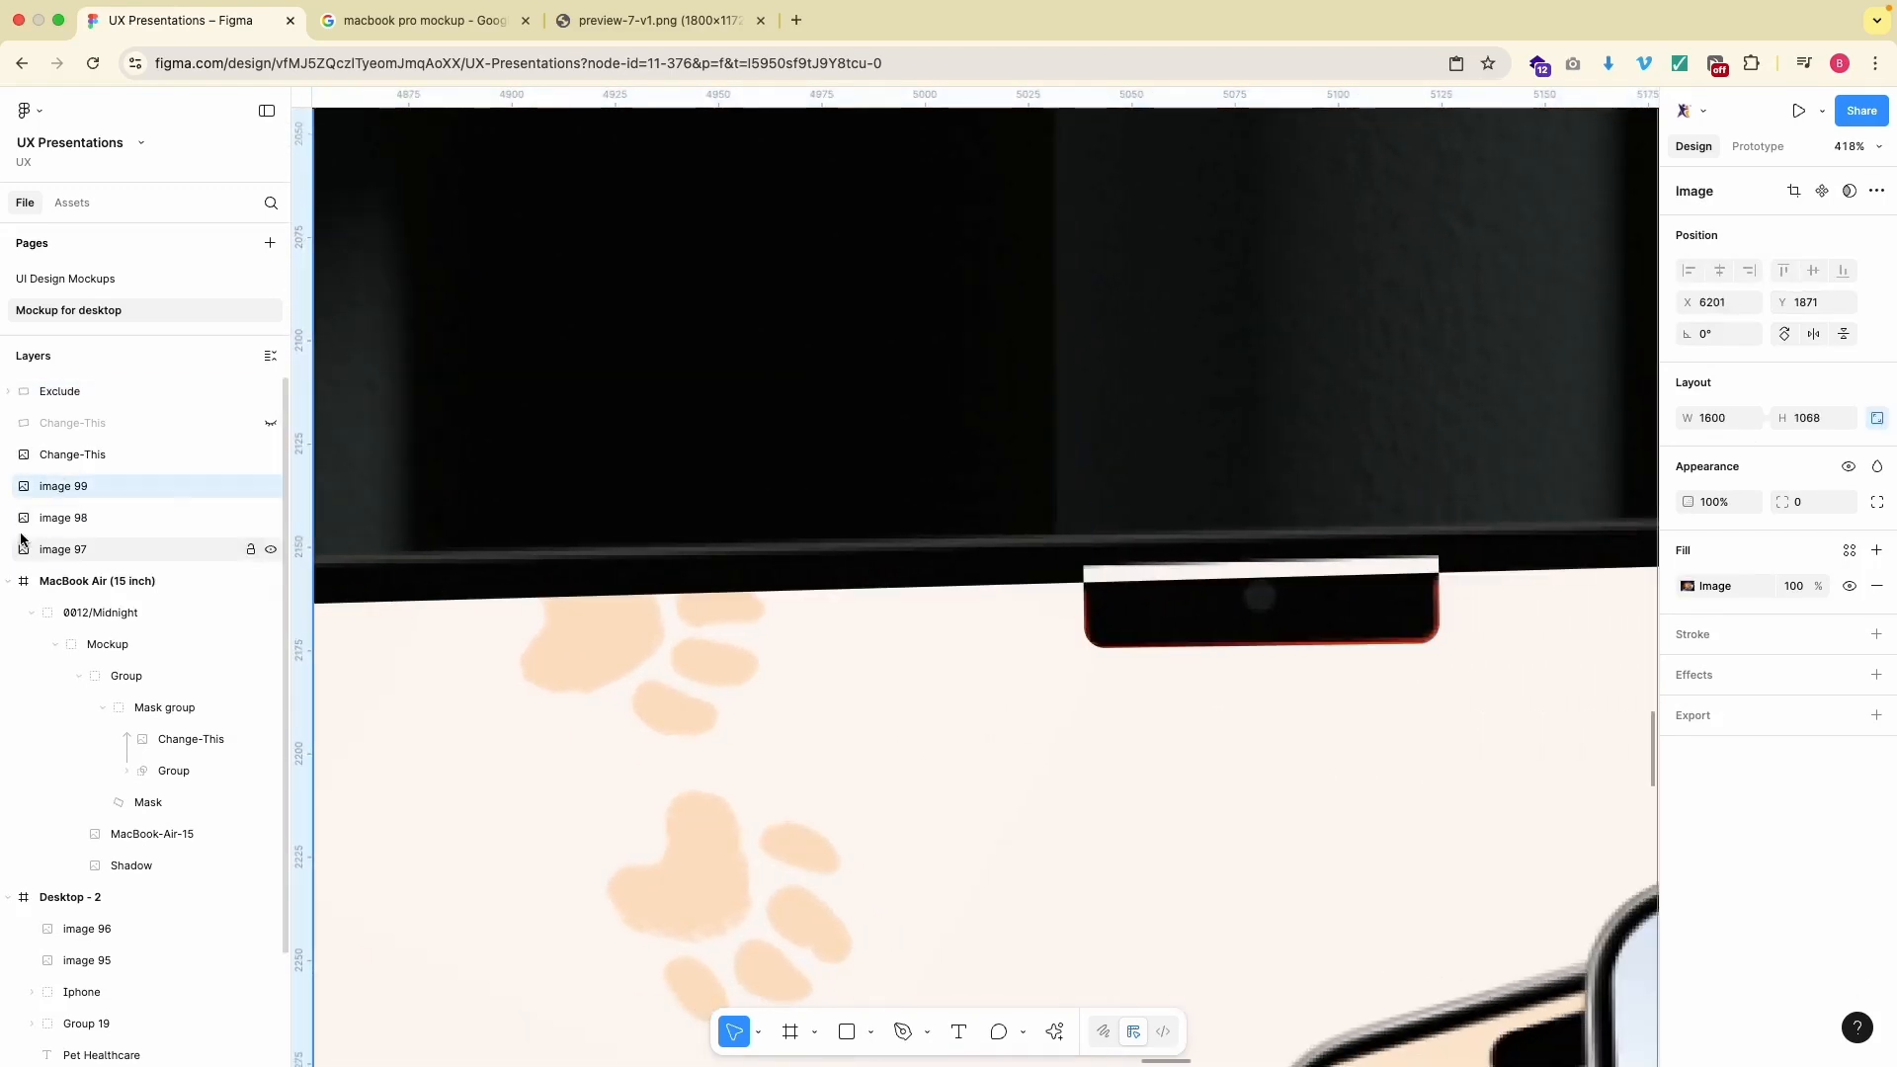
pyautogui.click(9, 392)
pyautogui.click(74, 453)
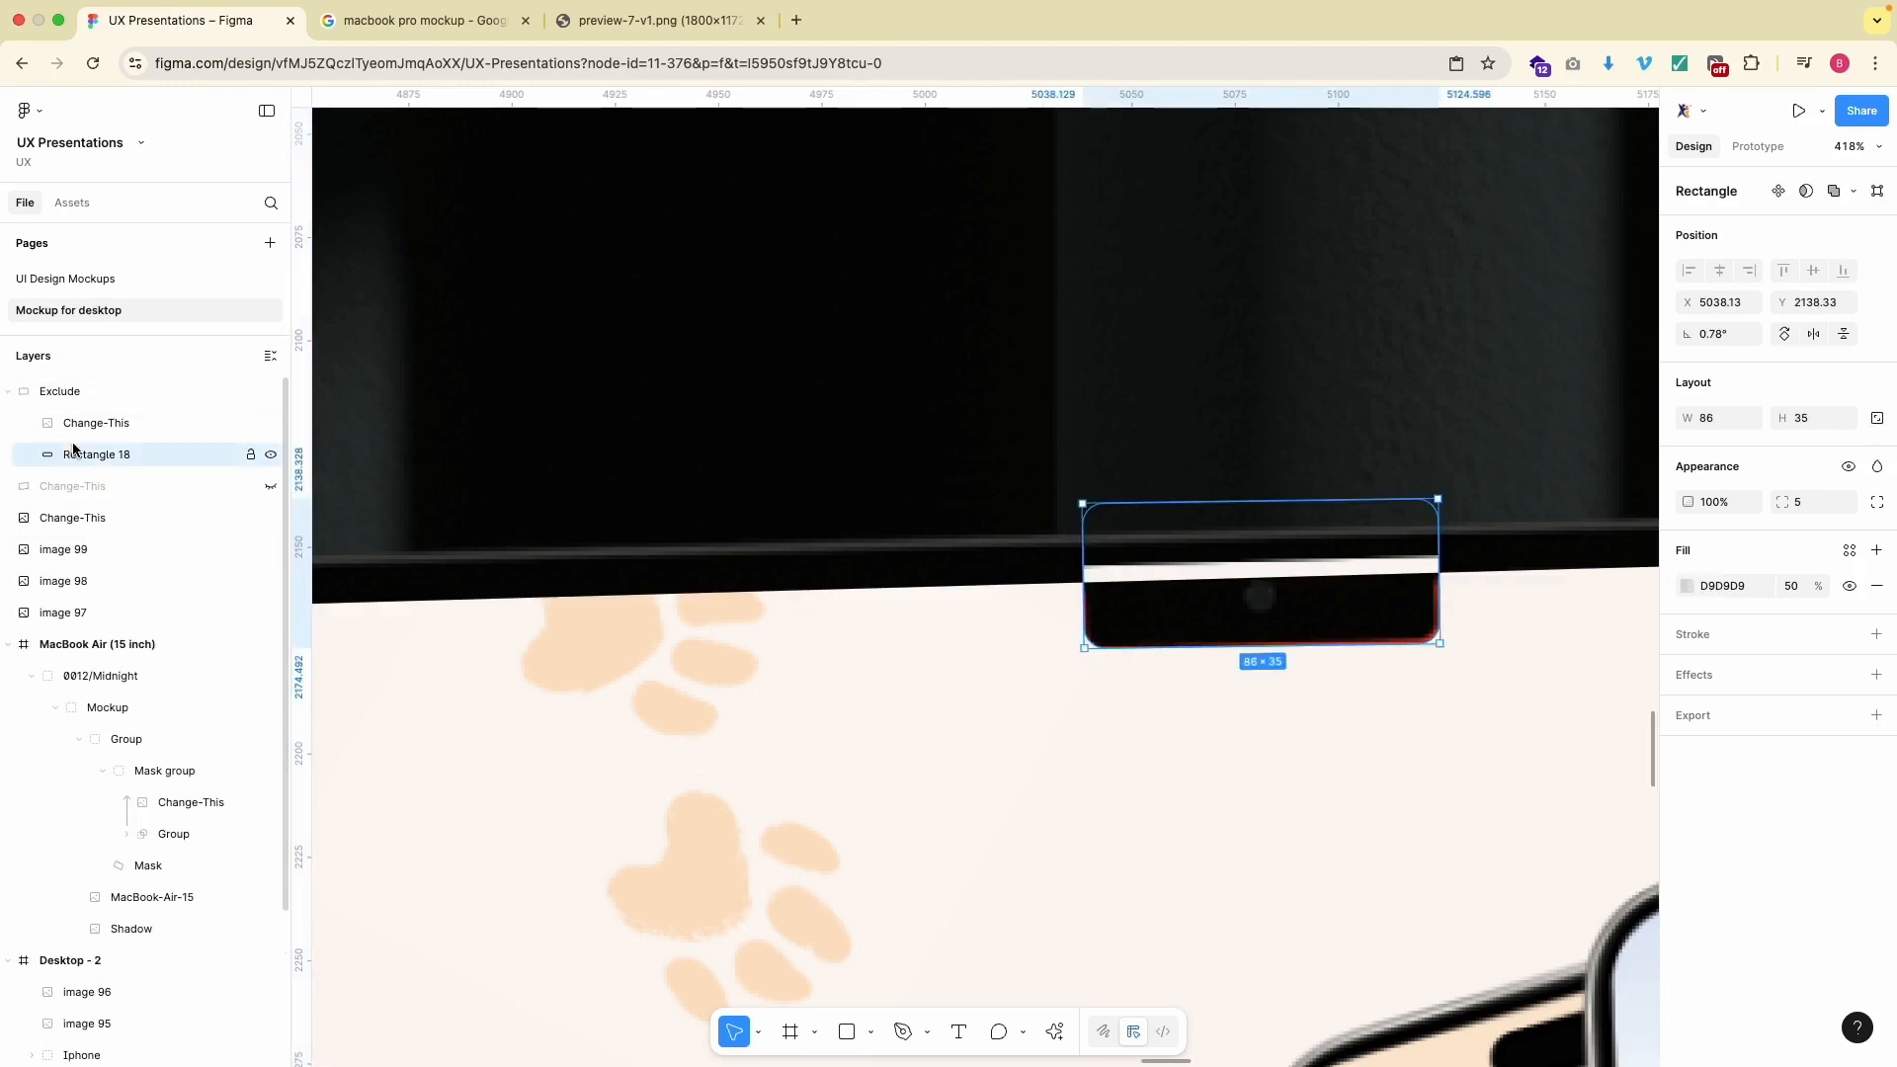
pyautogui.scroll(5, 999, 533)
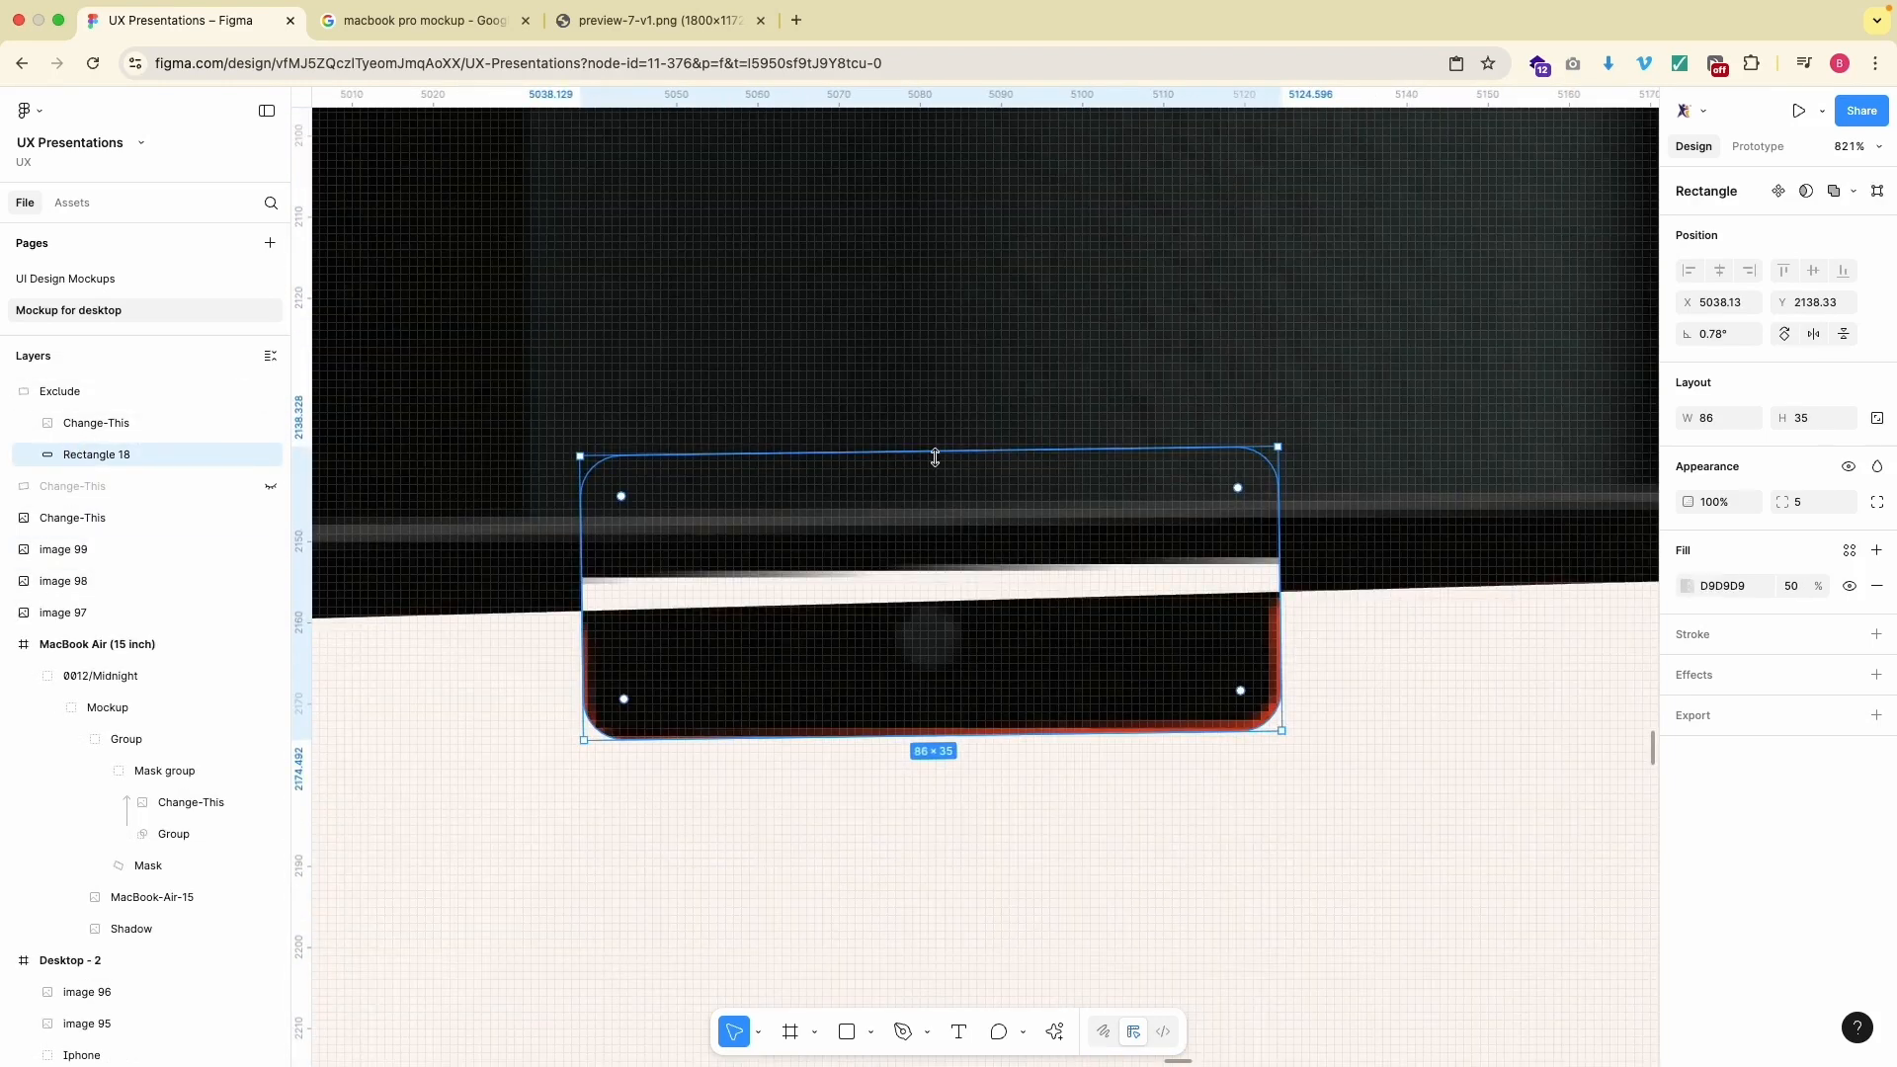
pyautogui.moveTo(935, 475); pyautogui.dragTo(932, 553)
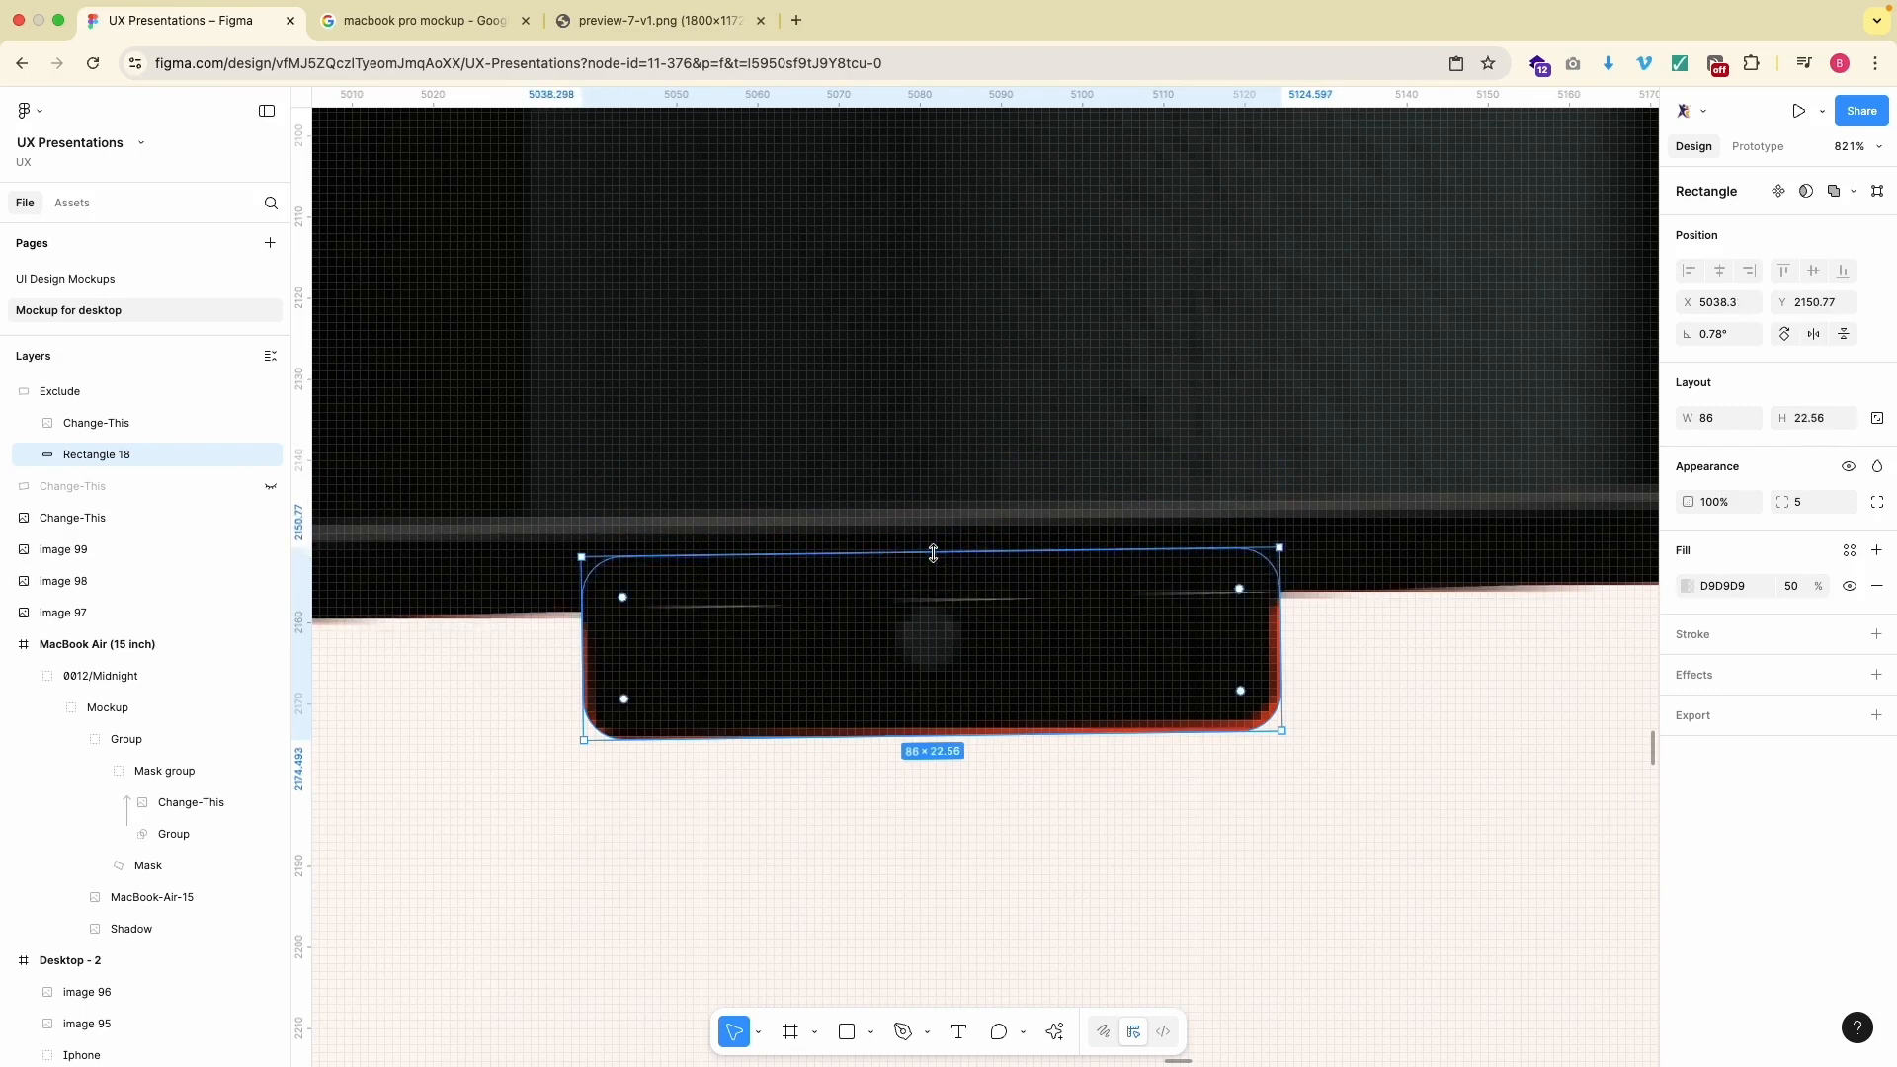
pyautogui.click(897, 444)
pyautogui.scroll(-15, 897, 445)
pyautogui.scroll(-2, 758, 181)
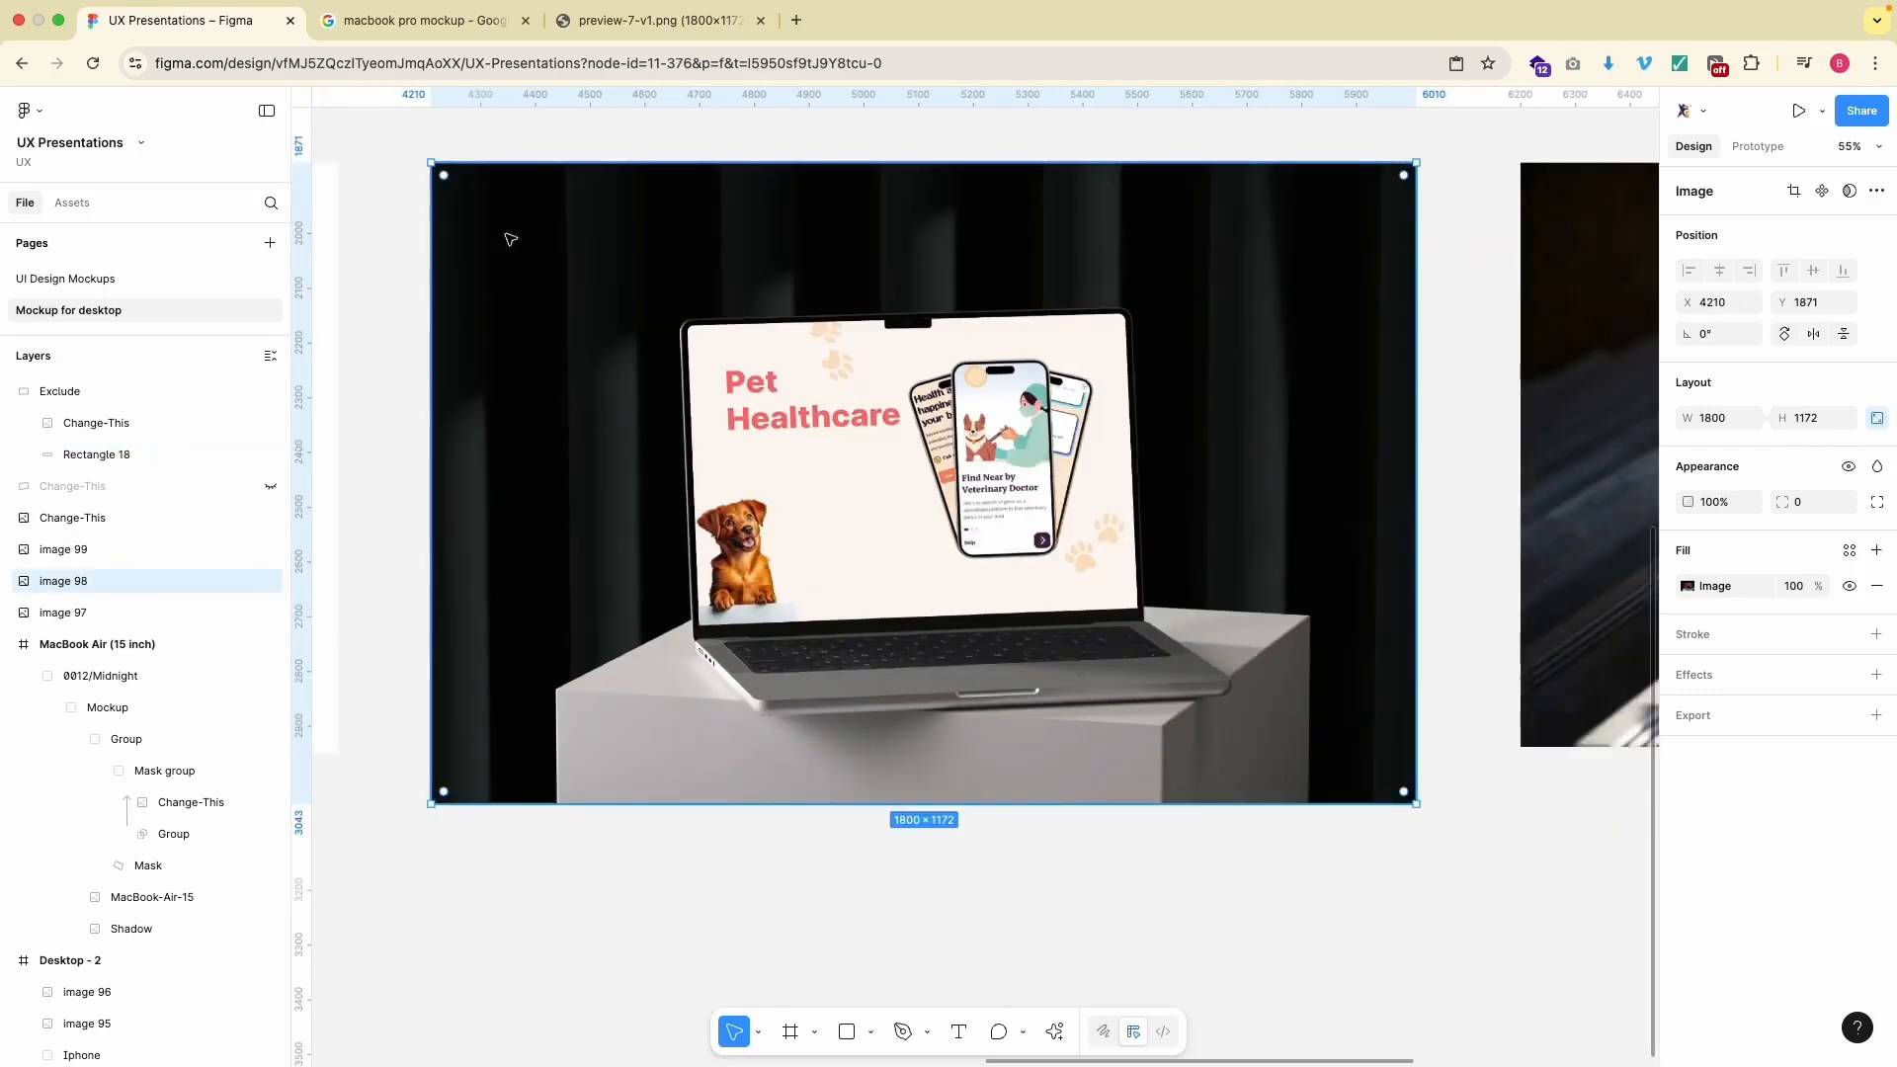
pyautogui.click(386, 317)
# - Start a Pen path above the photo of the person at the laptop and trace the face's edge down past the screen
pyautogui.scroll(-5, 878, 543)
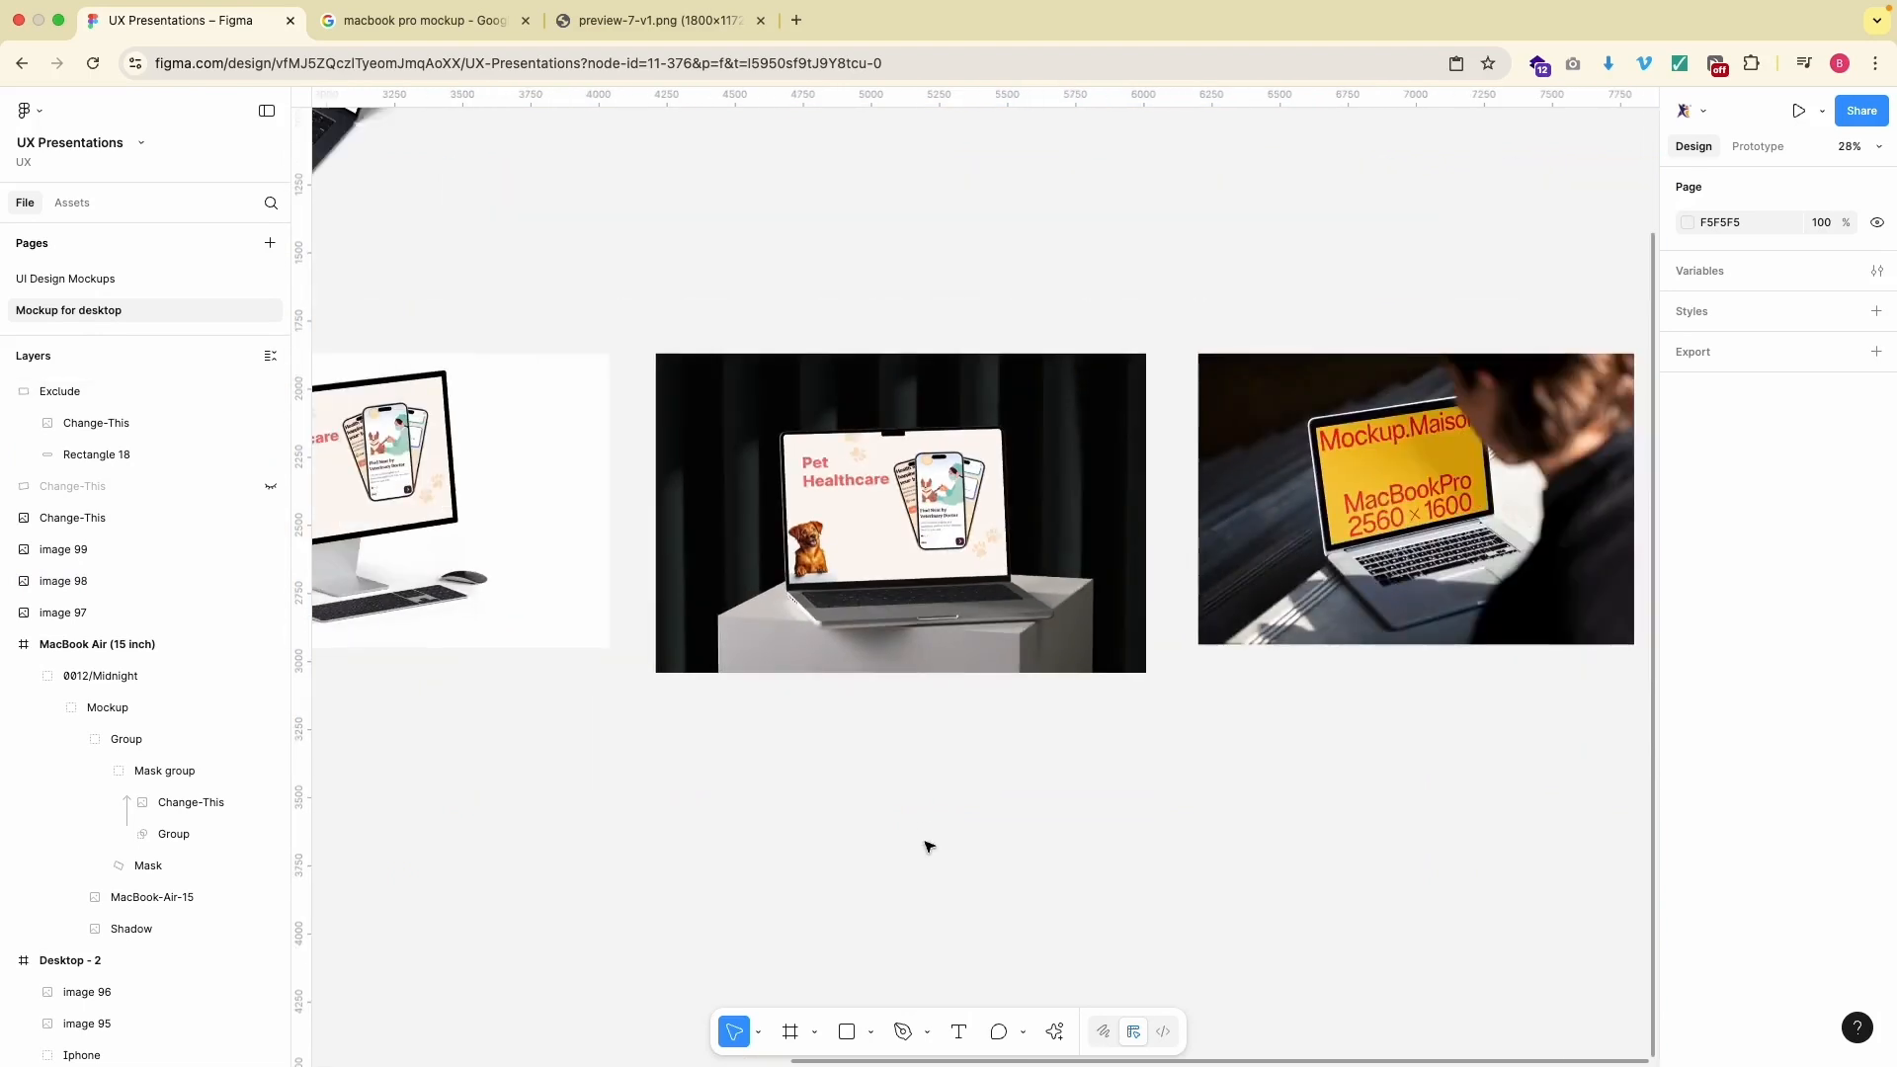
pyautogui.hscroll(5, 928, 846)
pyautogui.scroll(4, 928, 846)
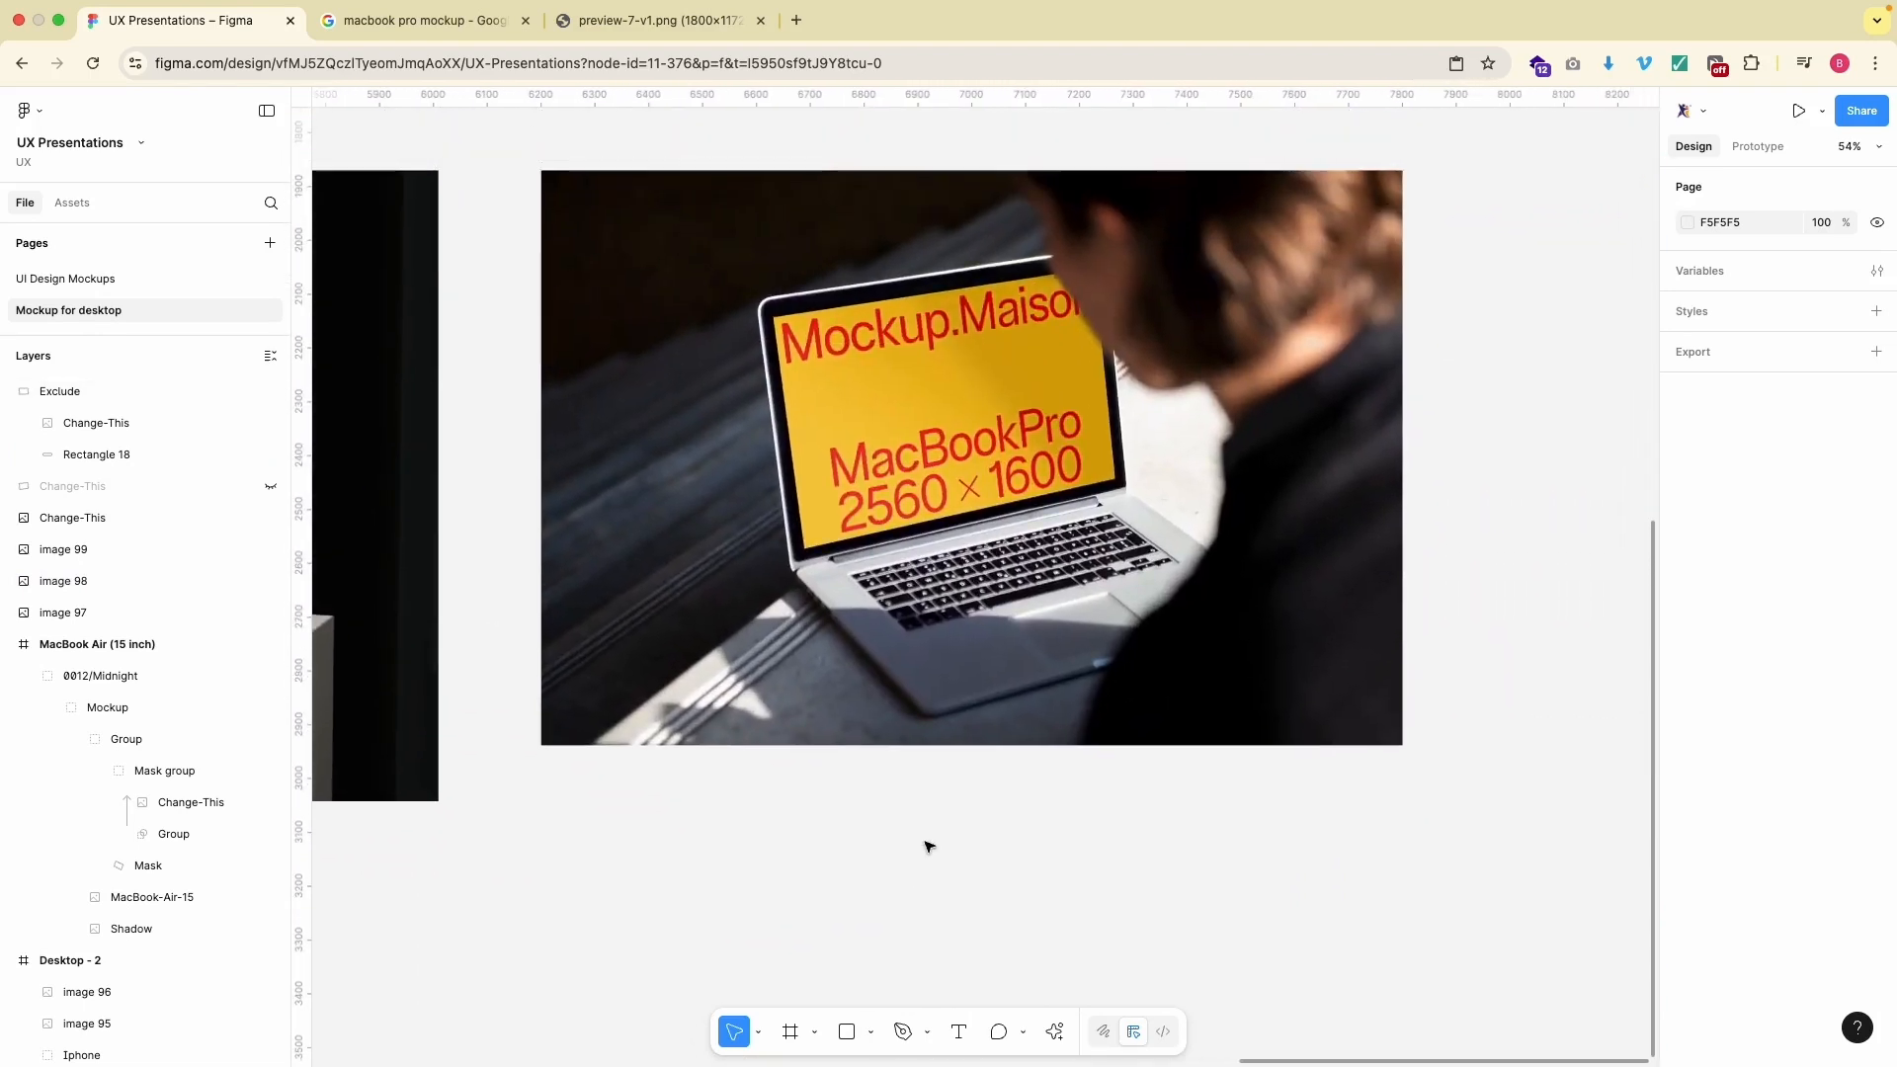
pyautogui.scroll(2, 1023, 569)
pyautogui.click(972, 288)
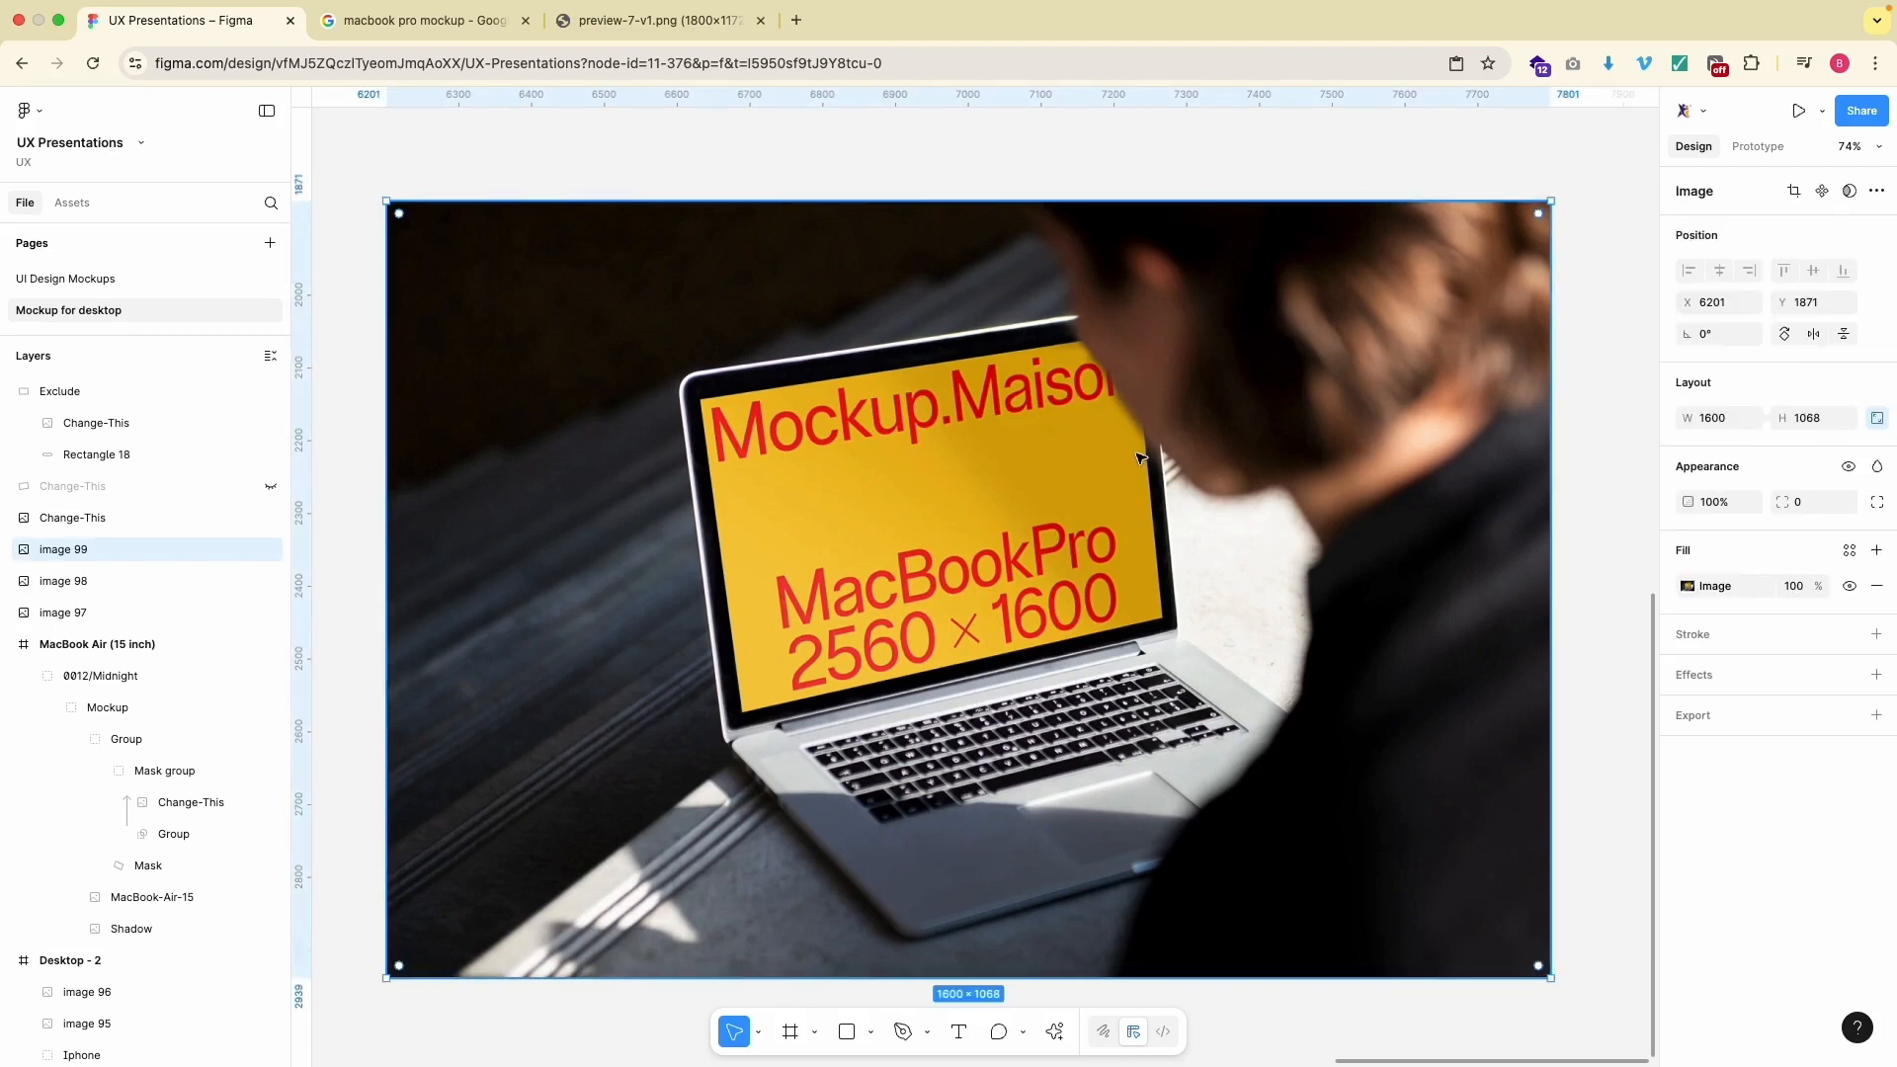
pyautogui.scroll(2, 986, 310)
pyautogui.press('p')
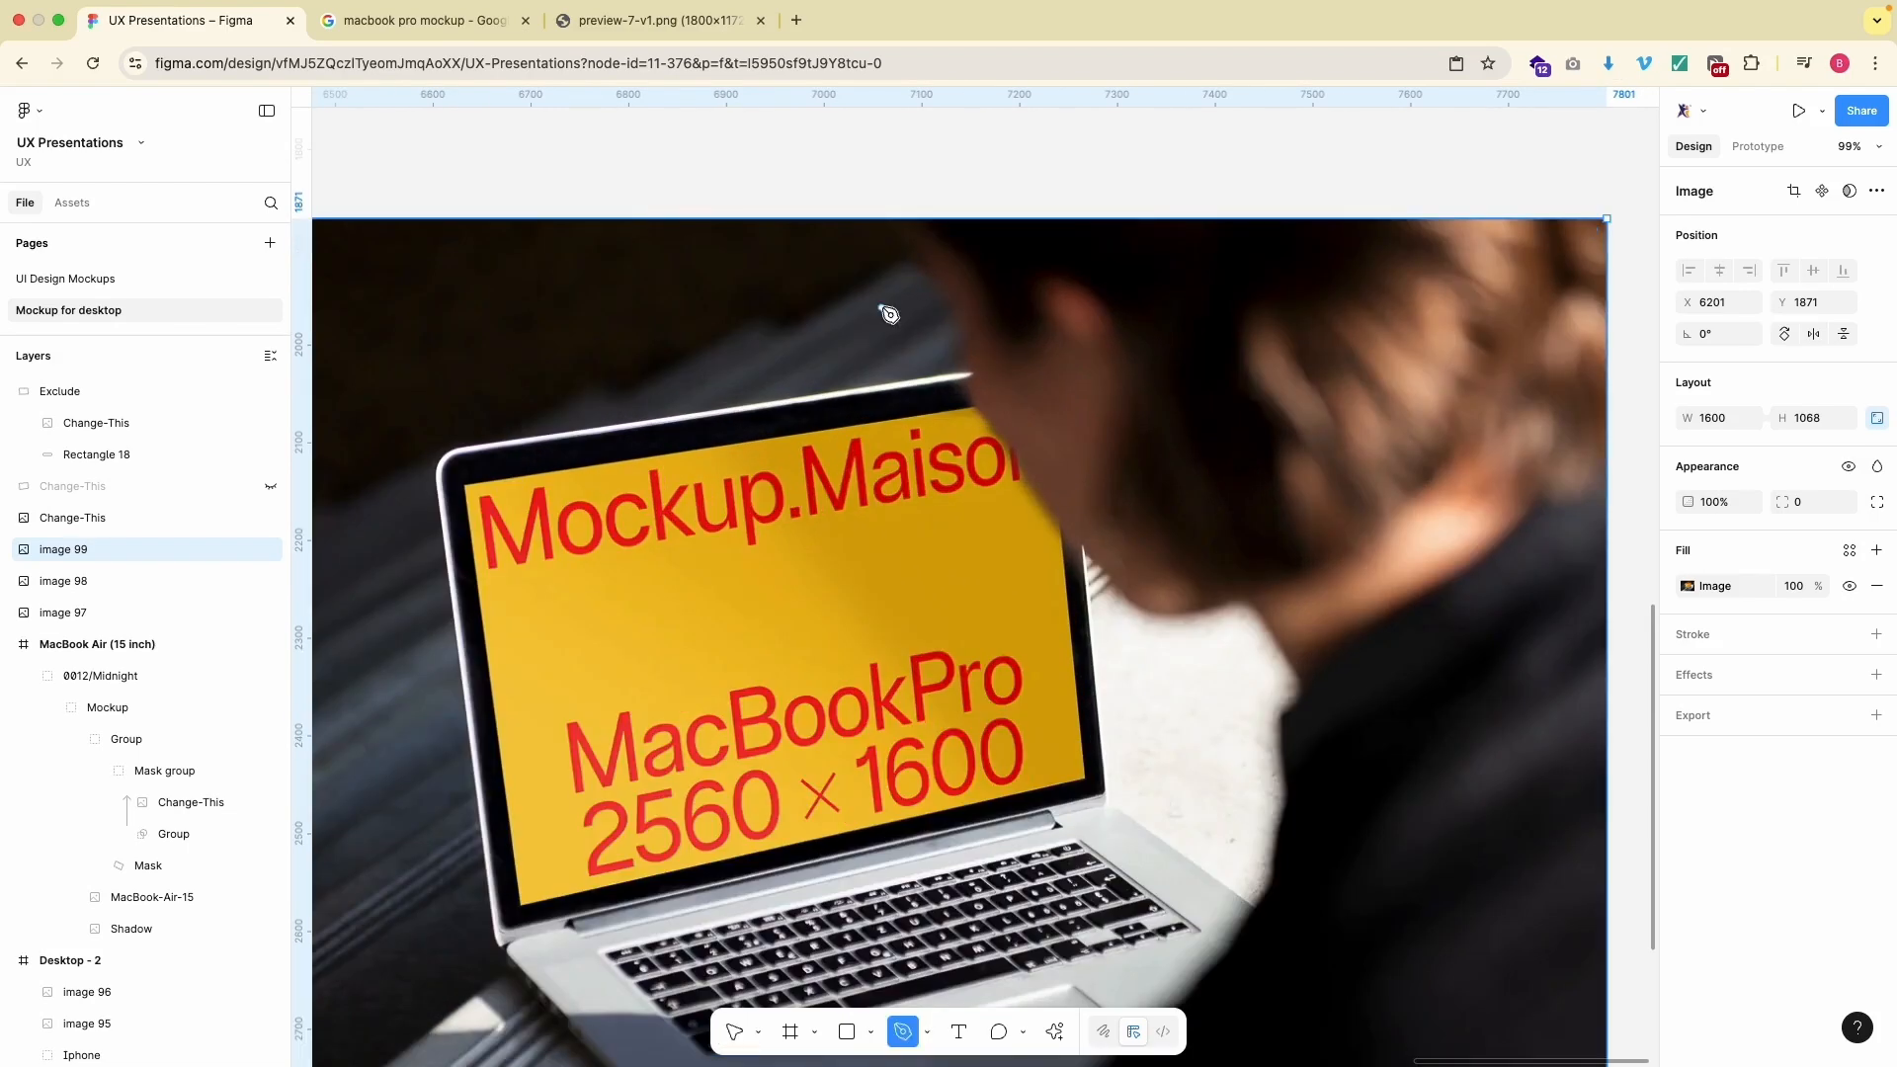
pyautogui.scroll(3, 878, 218)
pyautogui.click(902, 204)
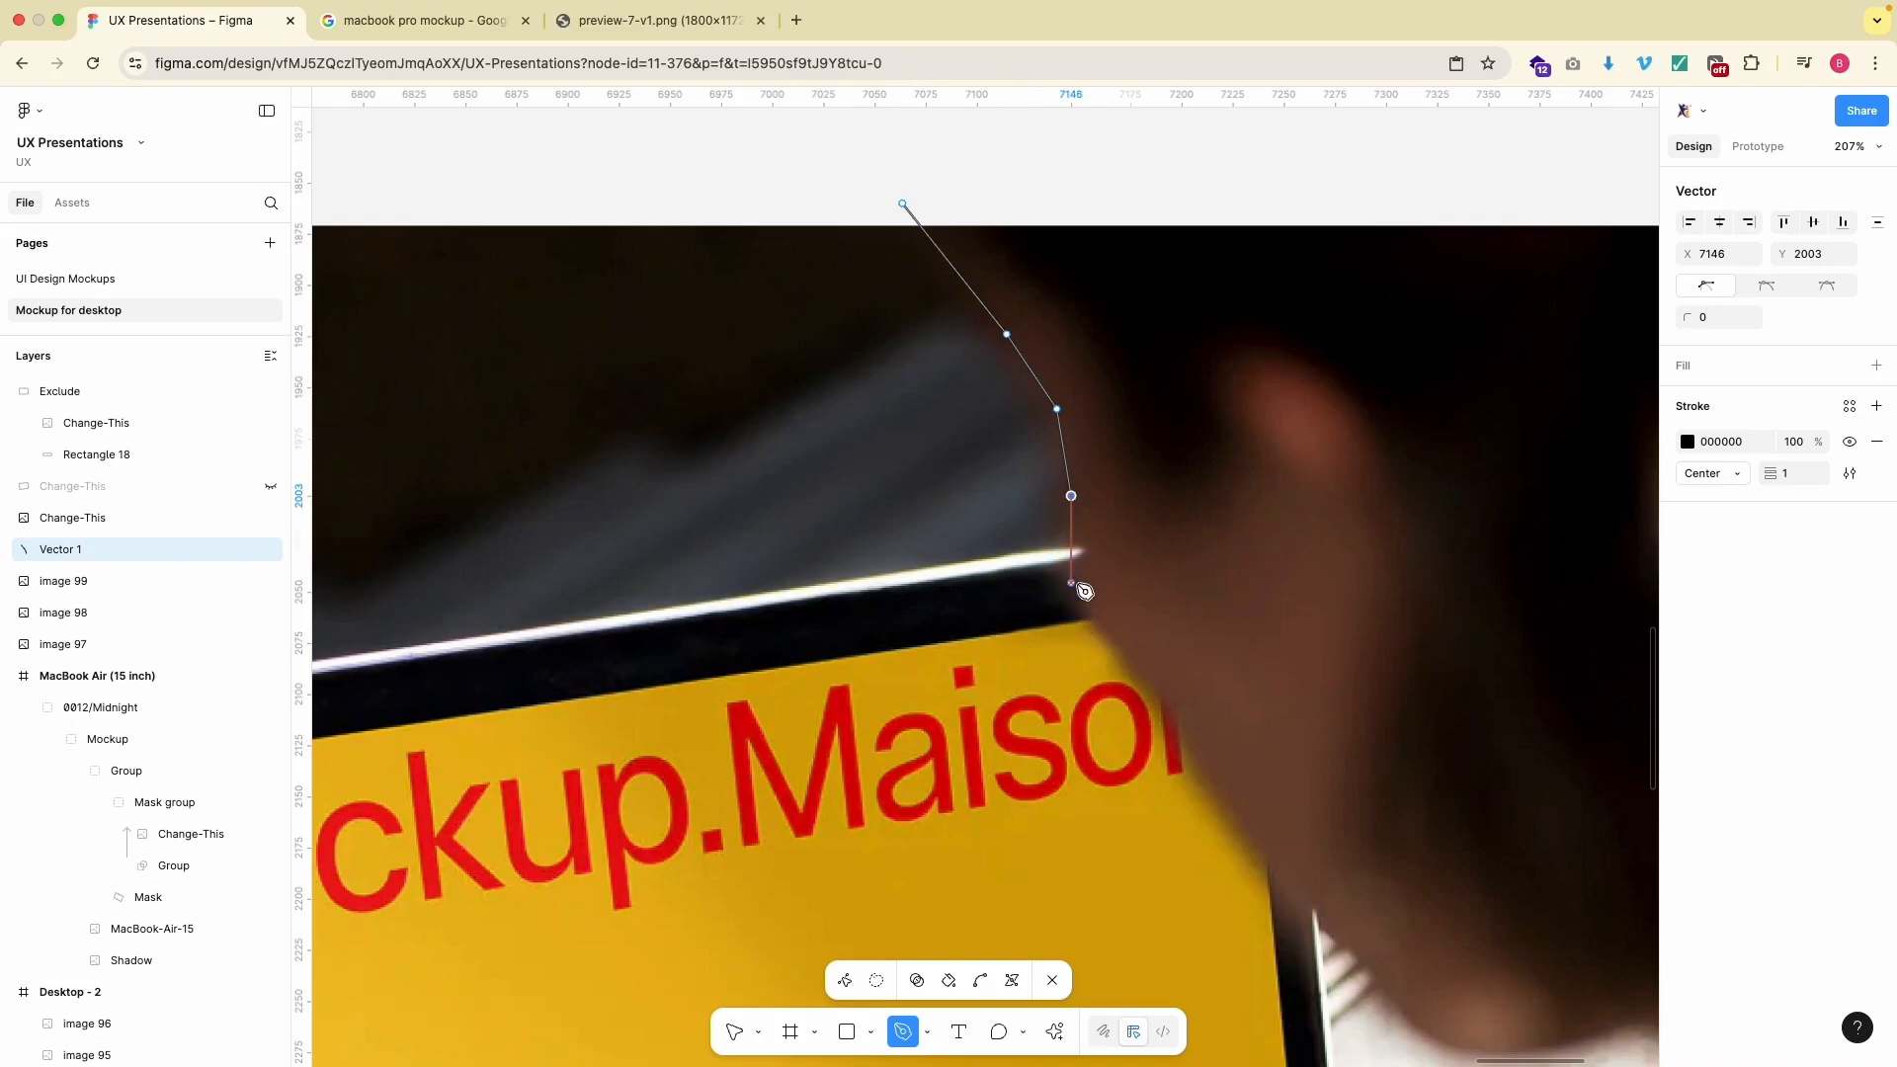
pyautogui.click(1072, 584)
pyautogui.scroll(-3, 1084, 590)
pyautogui.hscroll(2, 1084, 590)
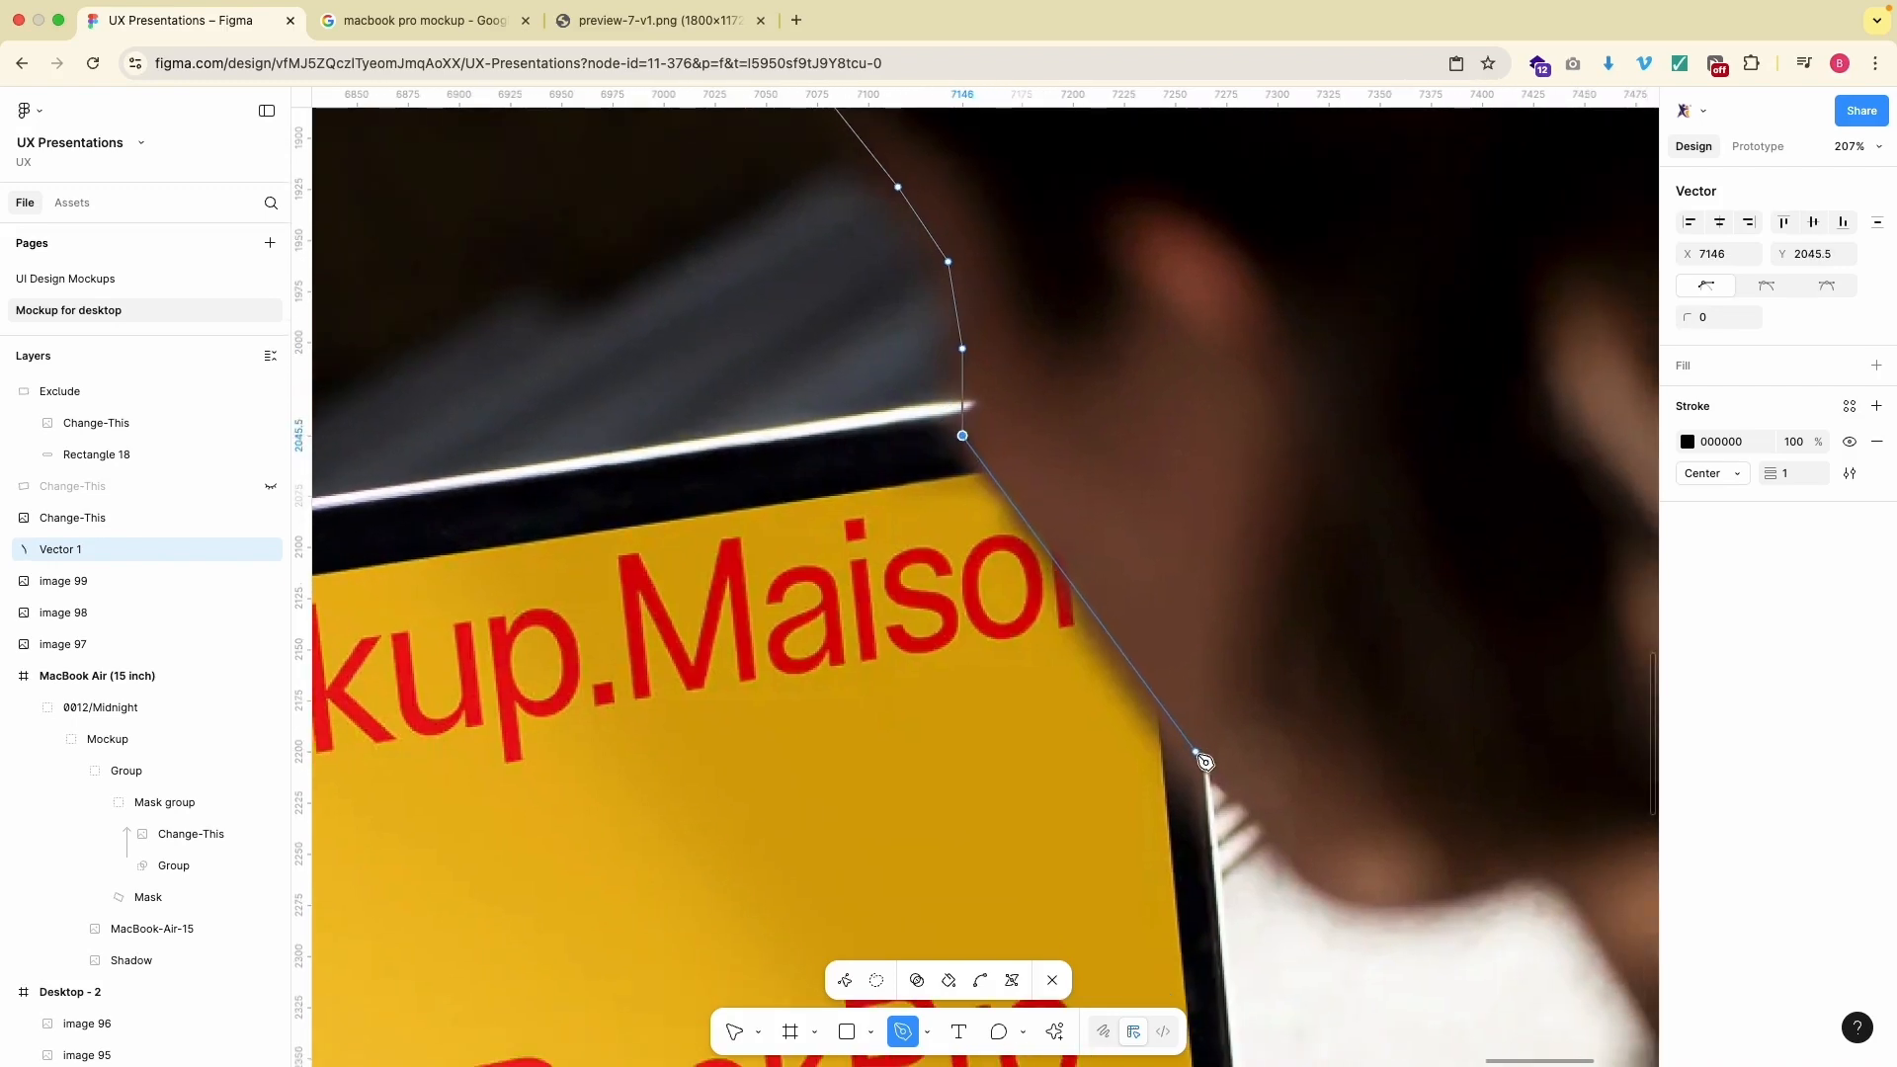
pyautogui.click(1207, 764)
# - Curve the path under the chin and close it around the head above the photo, making a shape about 593 × 695
pyautogui.scroll(-2, 1215, 771)
pyautogui.hscroll(3, 1215, 771)
pyautogui.moveTo(1131, 778); pyautogui.dragTo(1232, 783)
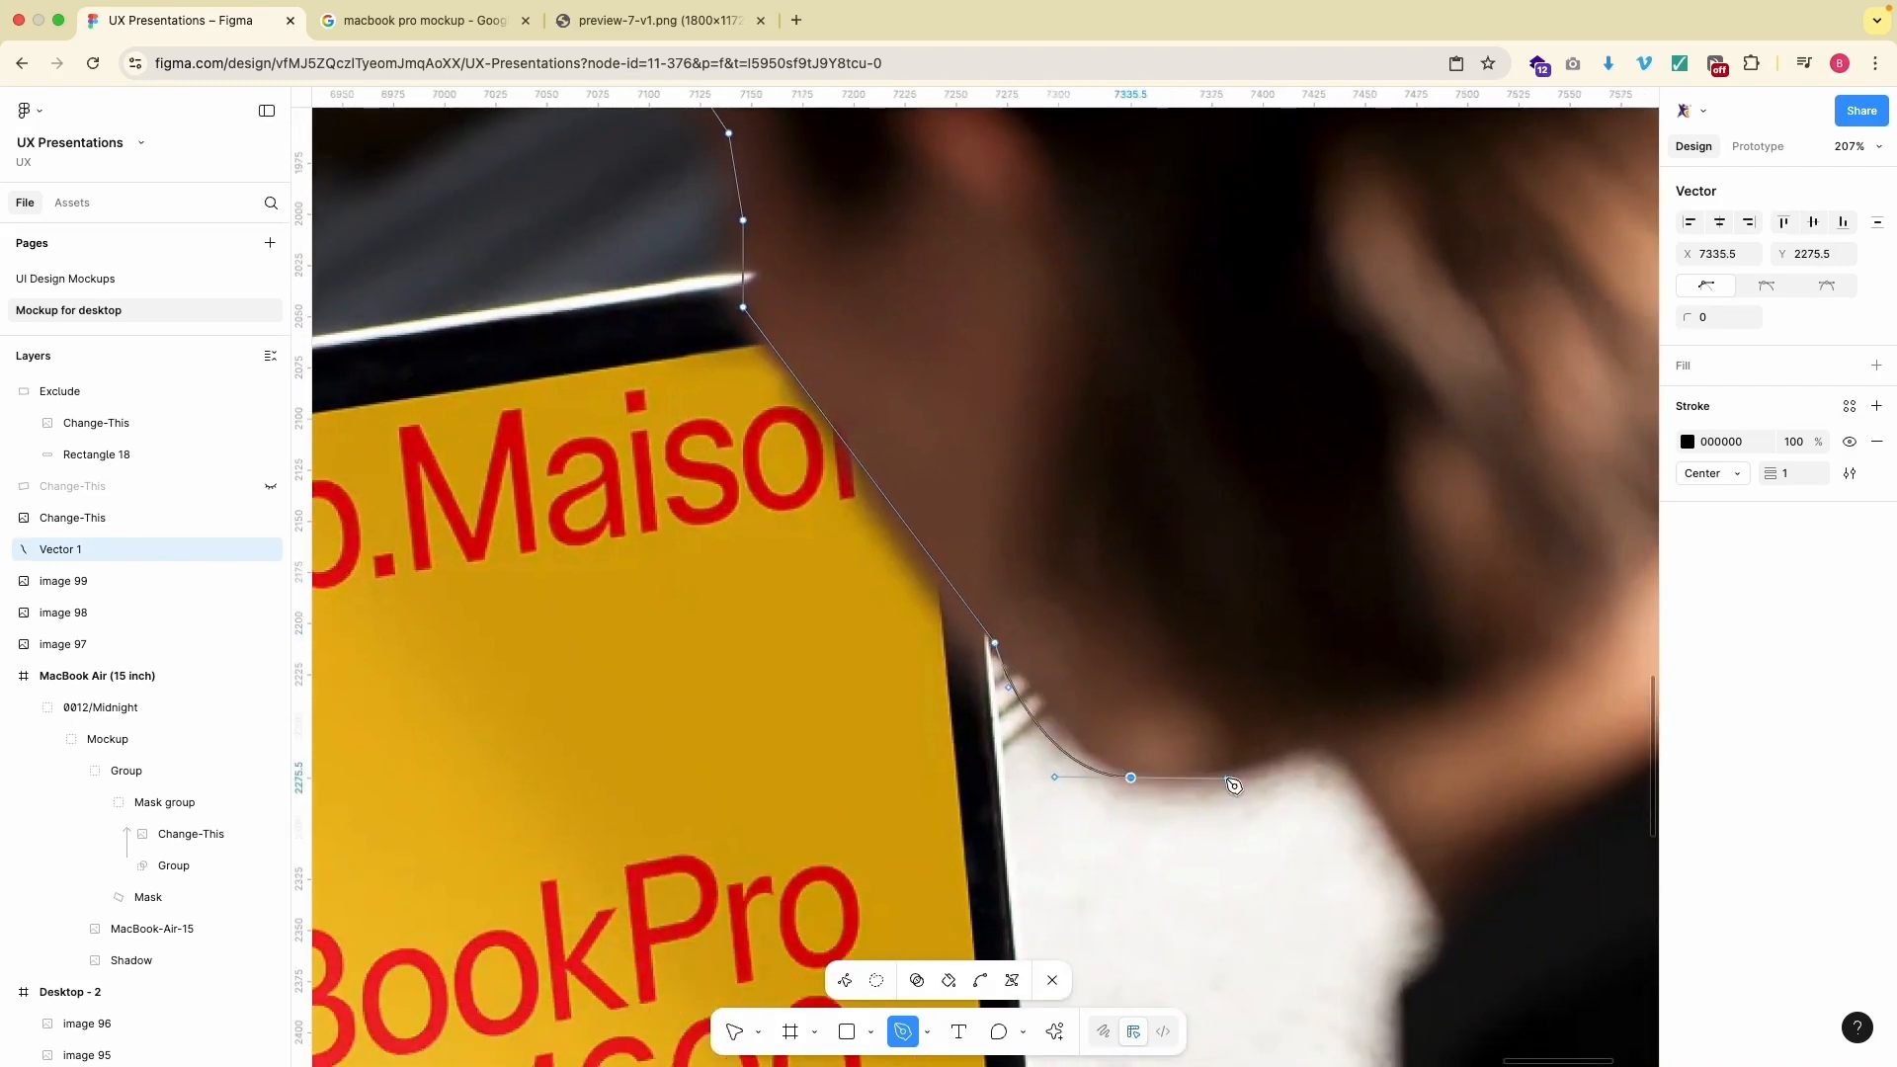
pyautogui.click(1476, 262)
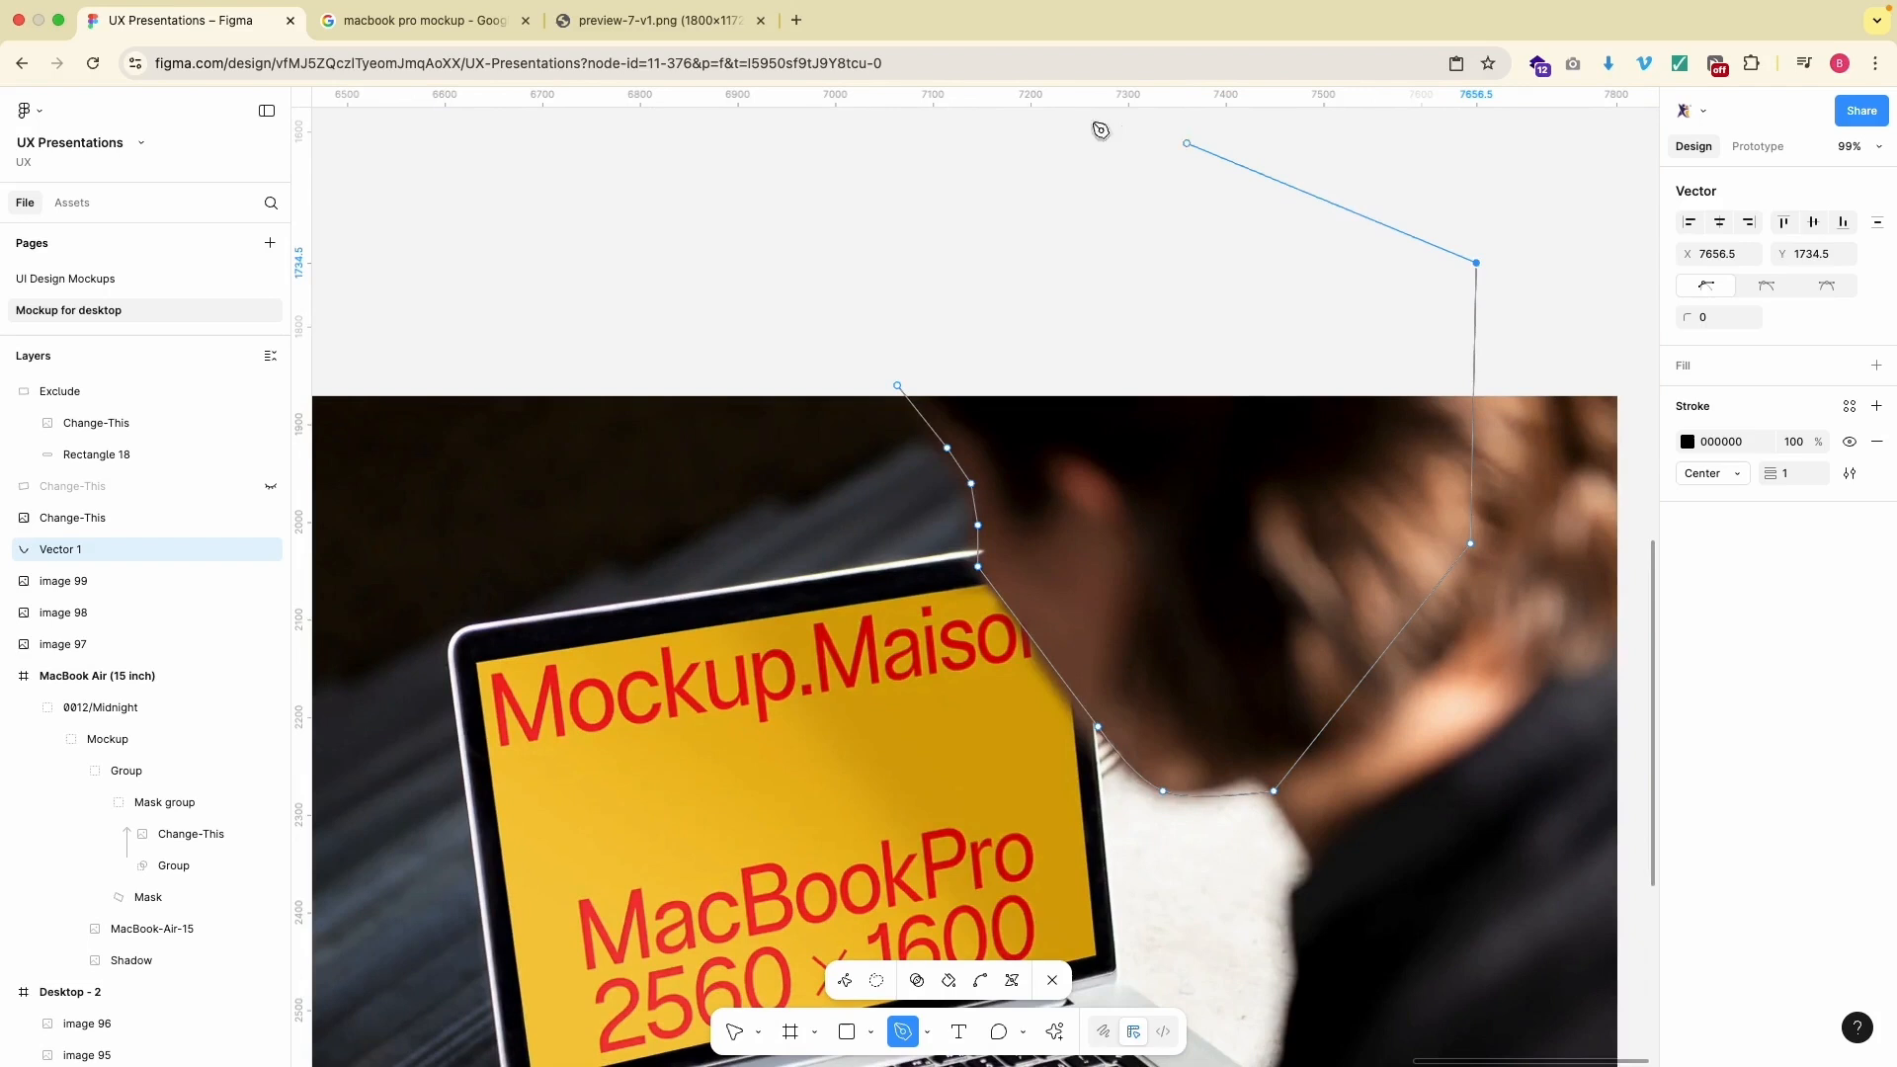
pyautogui.click(1028, 118)
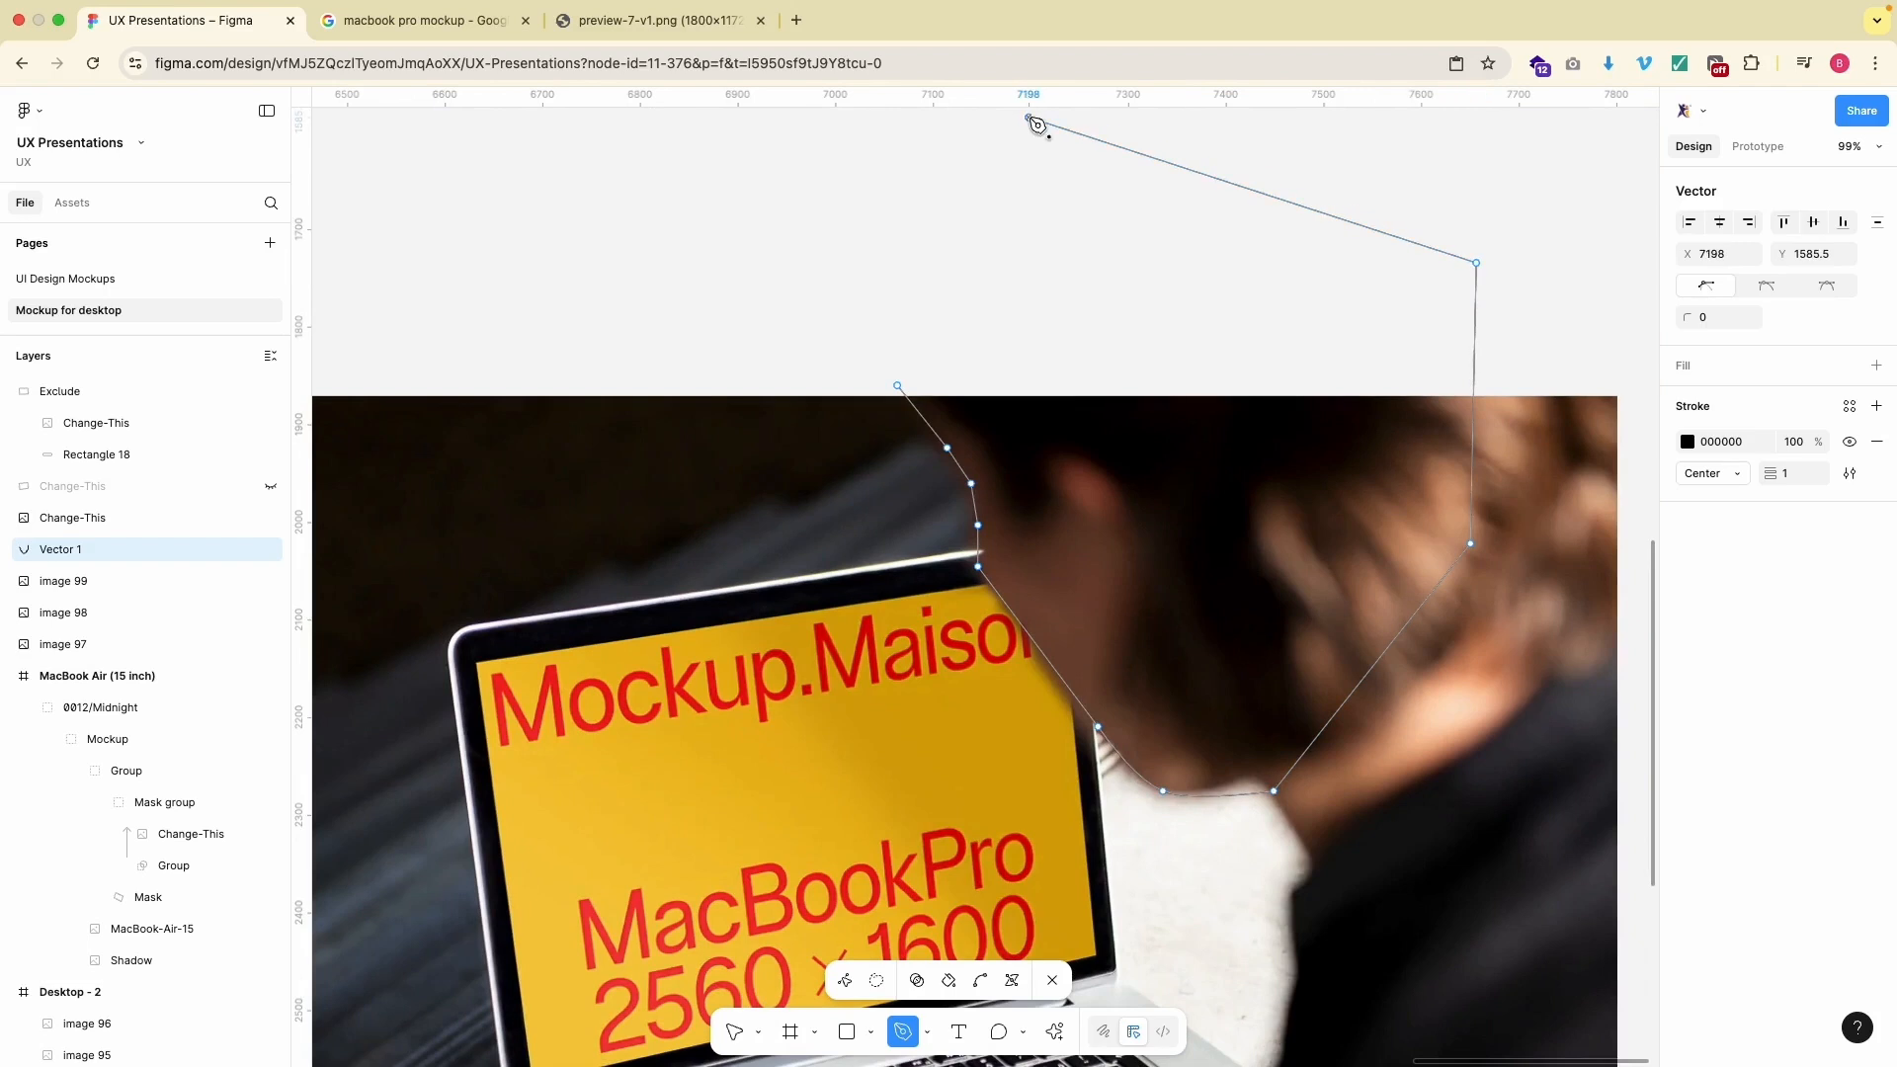
pyautogui.click(897, 385)
# - Replace the head shape's stroke with a D9D9D9 fill and round its corners to 60
pyautogui.click(1875, 441)
pyautogui.click(1875, 366)
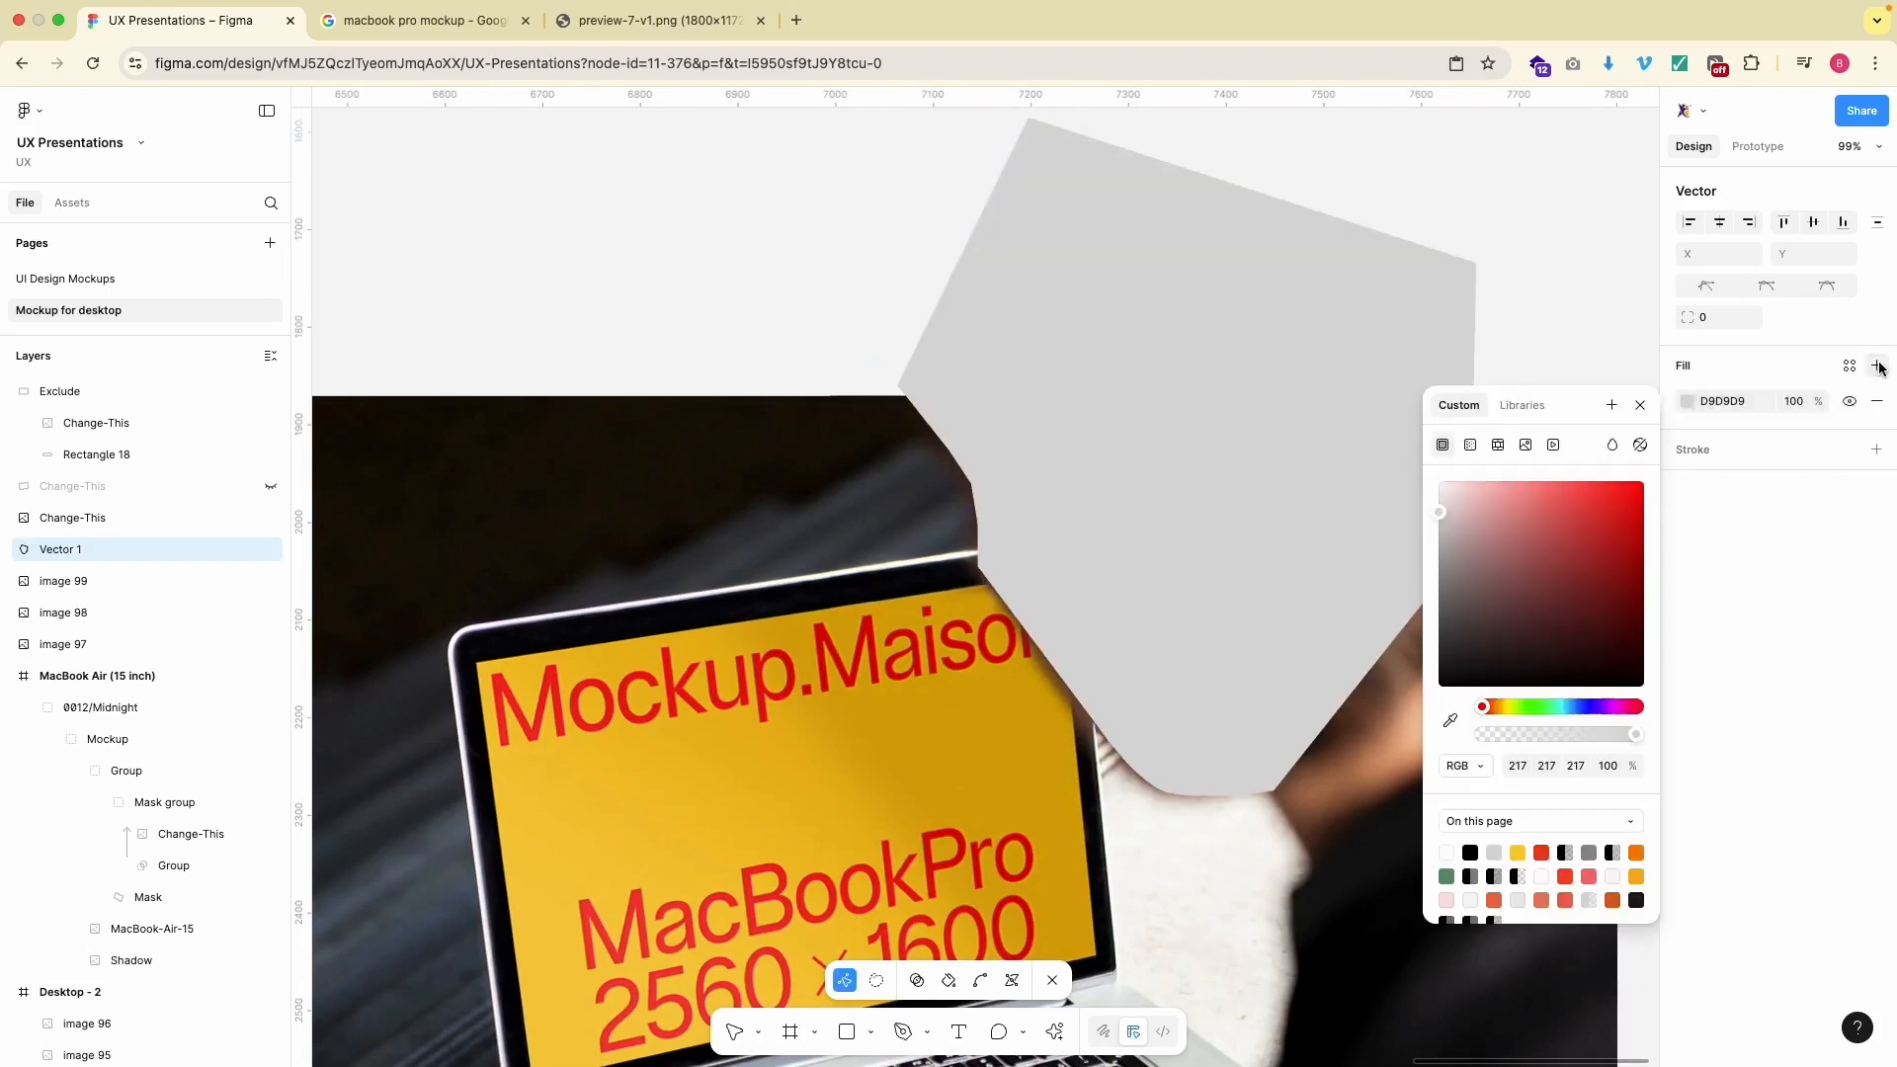
pyautogui.scroll(-3, 758, 495)
pyautogui.click(1725, 320)
pyautogui.write('50')
pyautogui.press('Return')
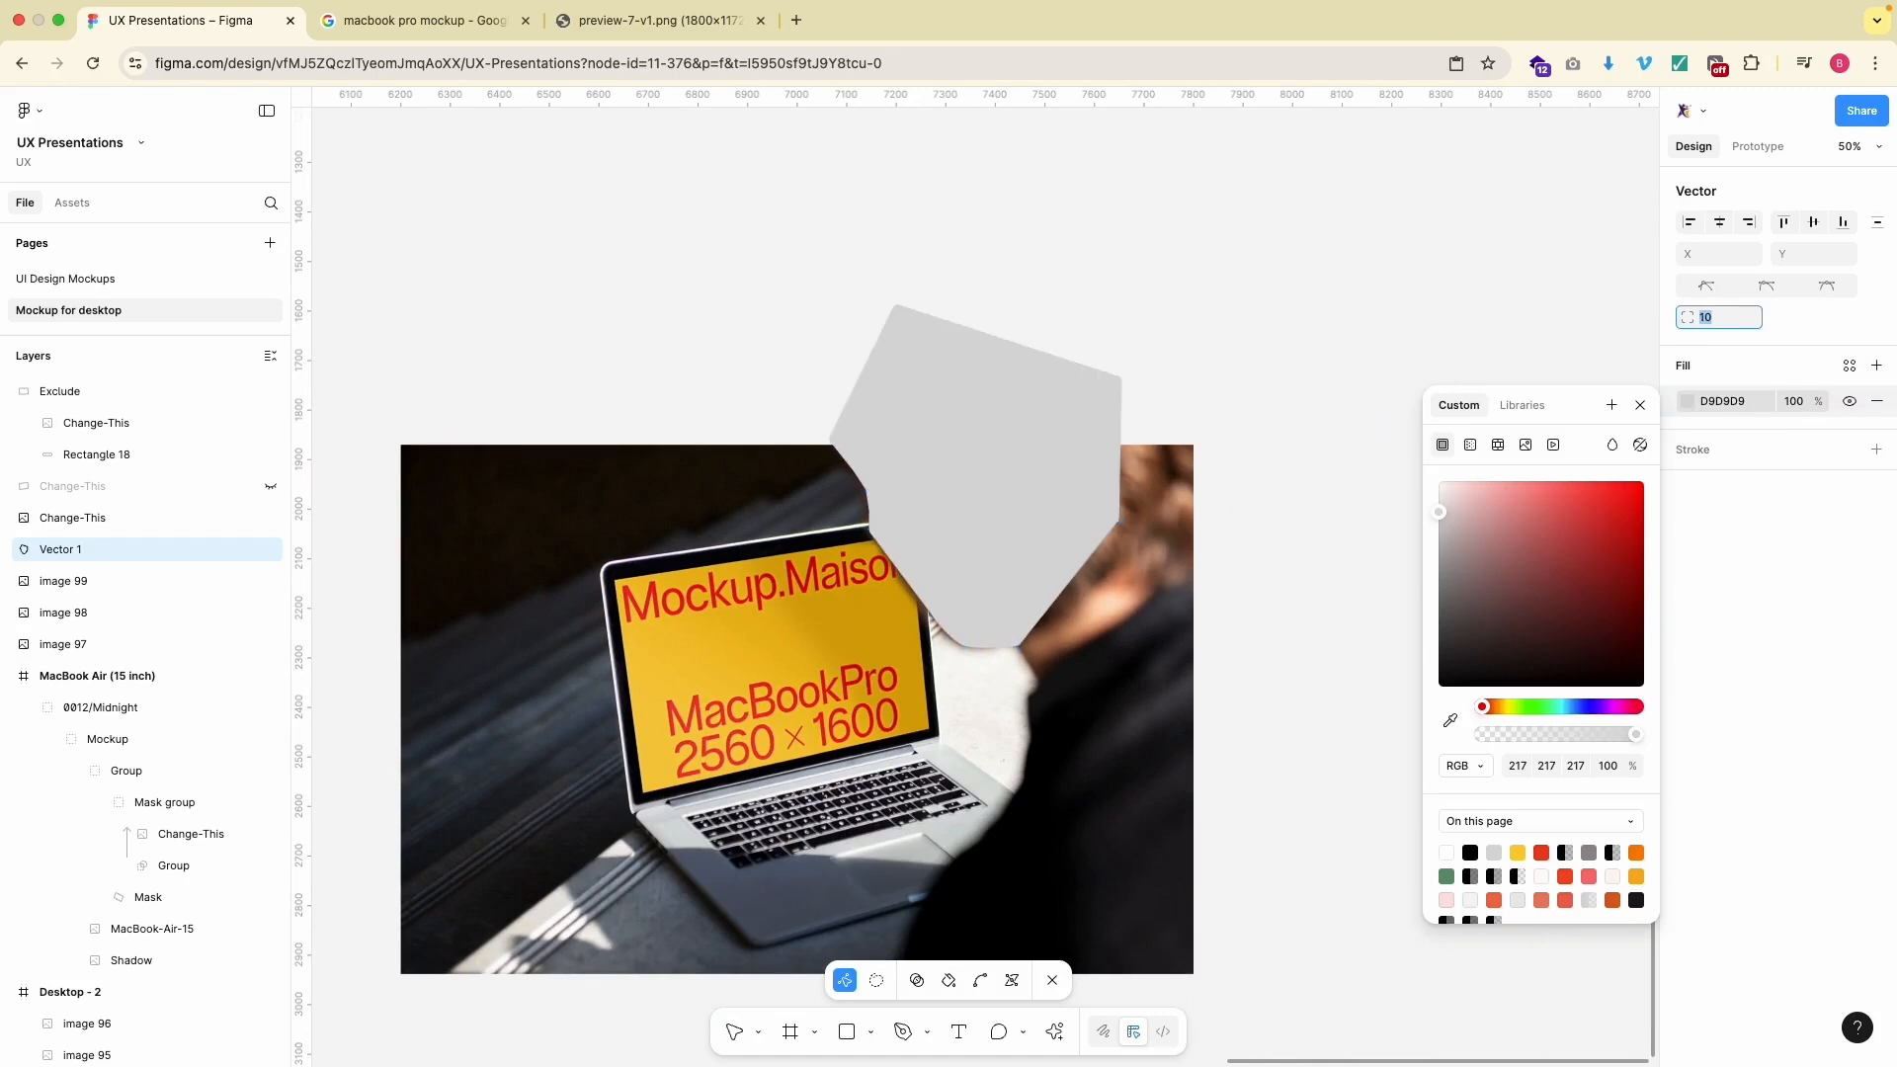
pyautogui.doubleClick(680, 360)
# - Duplicate image 99 in place, and try using the head-shaped vector as a mask before undoing the masking
pyautogui.click(648, 493)
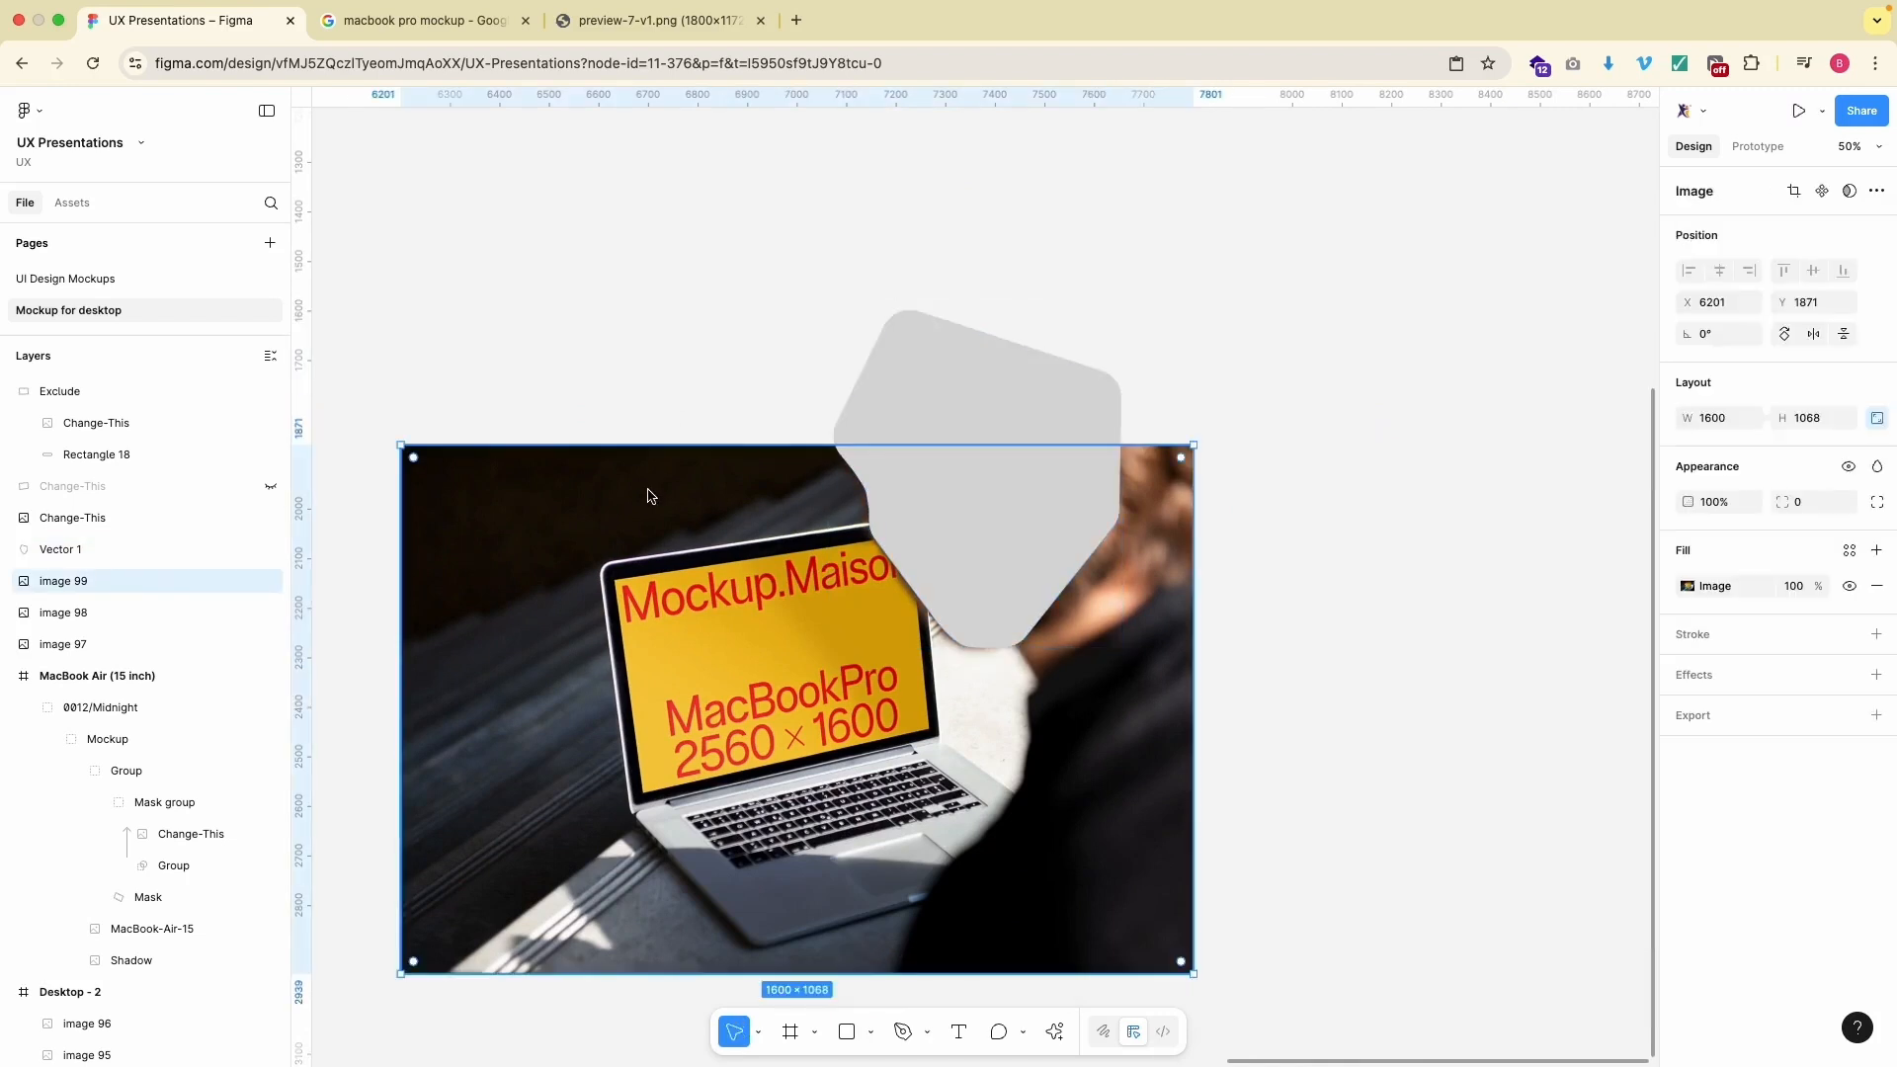
pyautogui.keyDown('shift'); pyautogui.click(893, 415); pyautogui.keyUp('shift')
pyautogui.rightClick(895, 379)
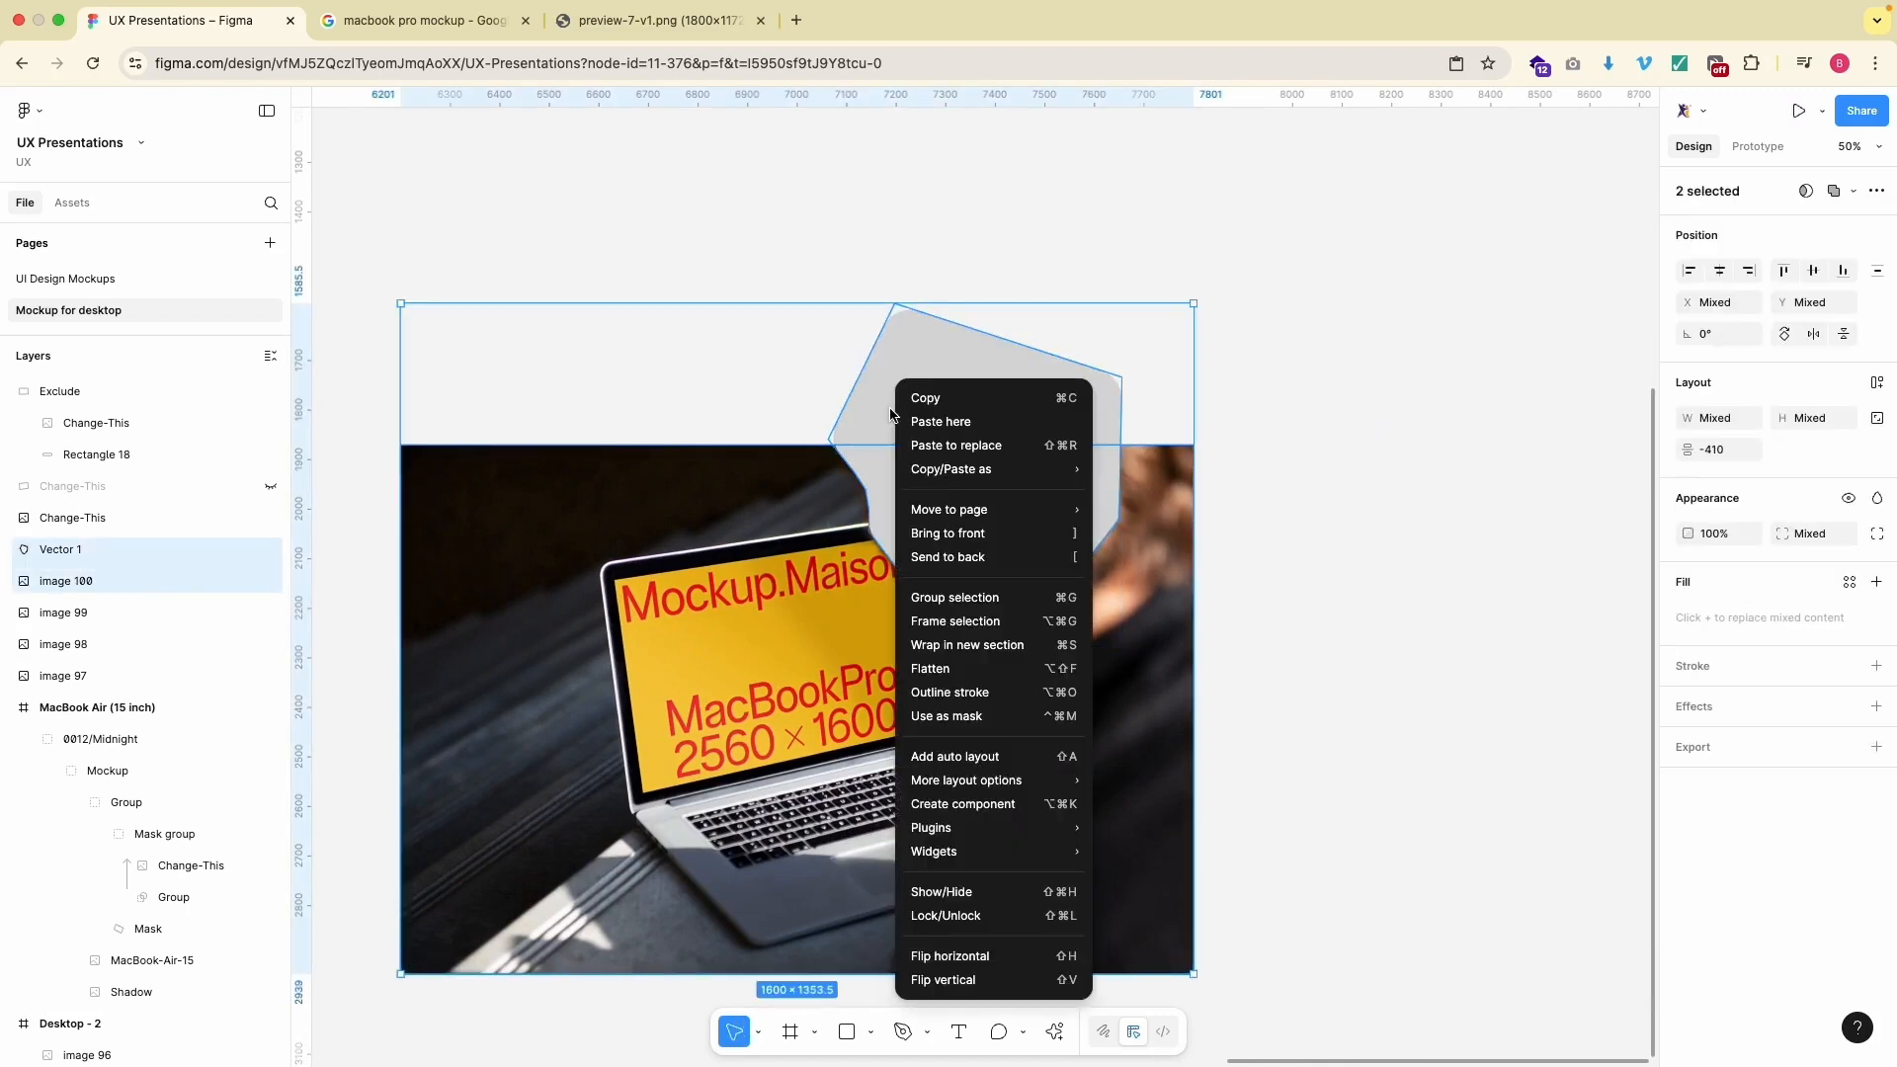
pyautogui.click(956, 721)
pyautogui.press('super+z')
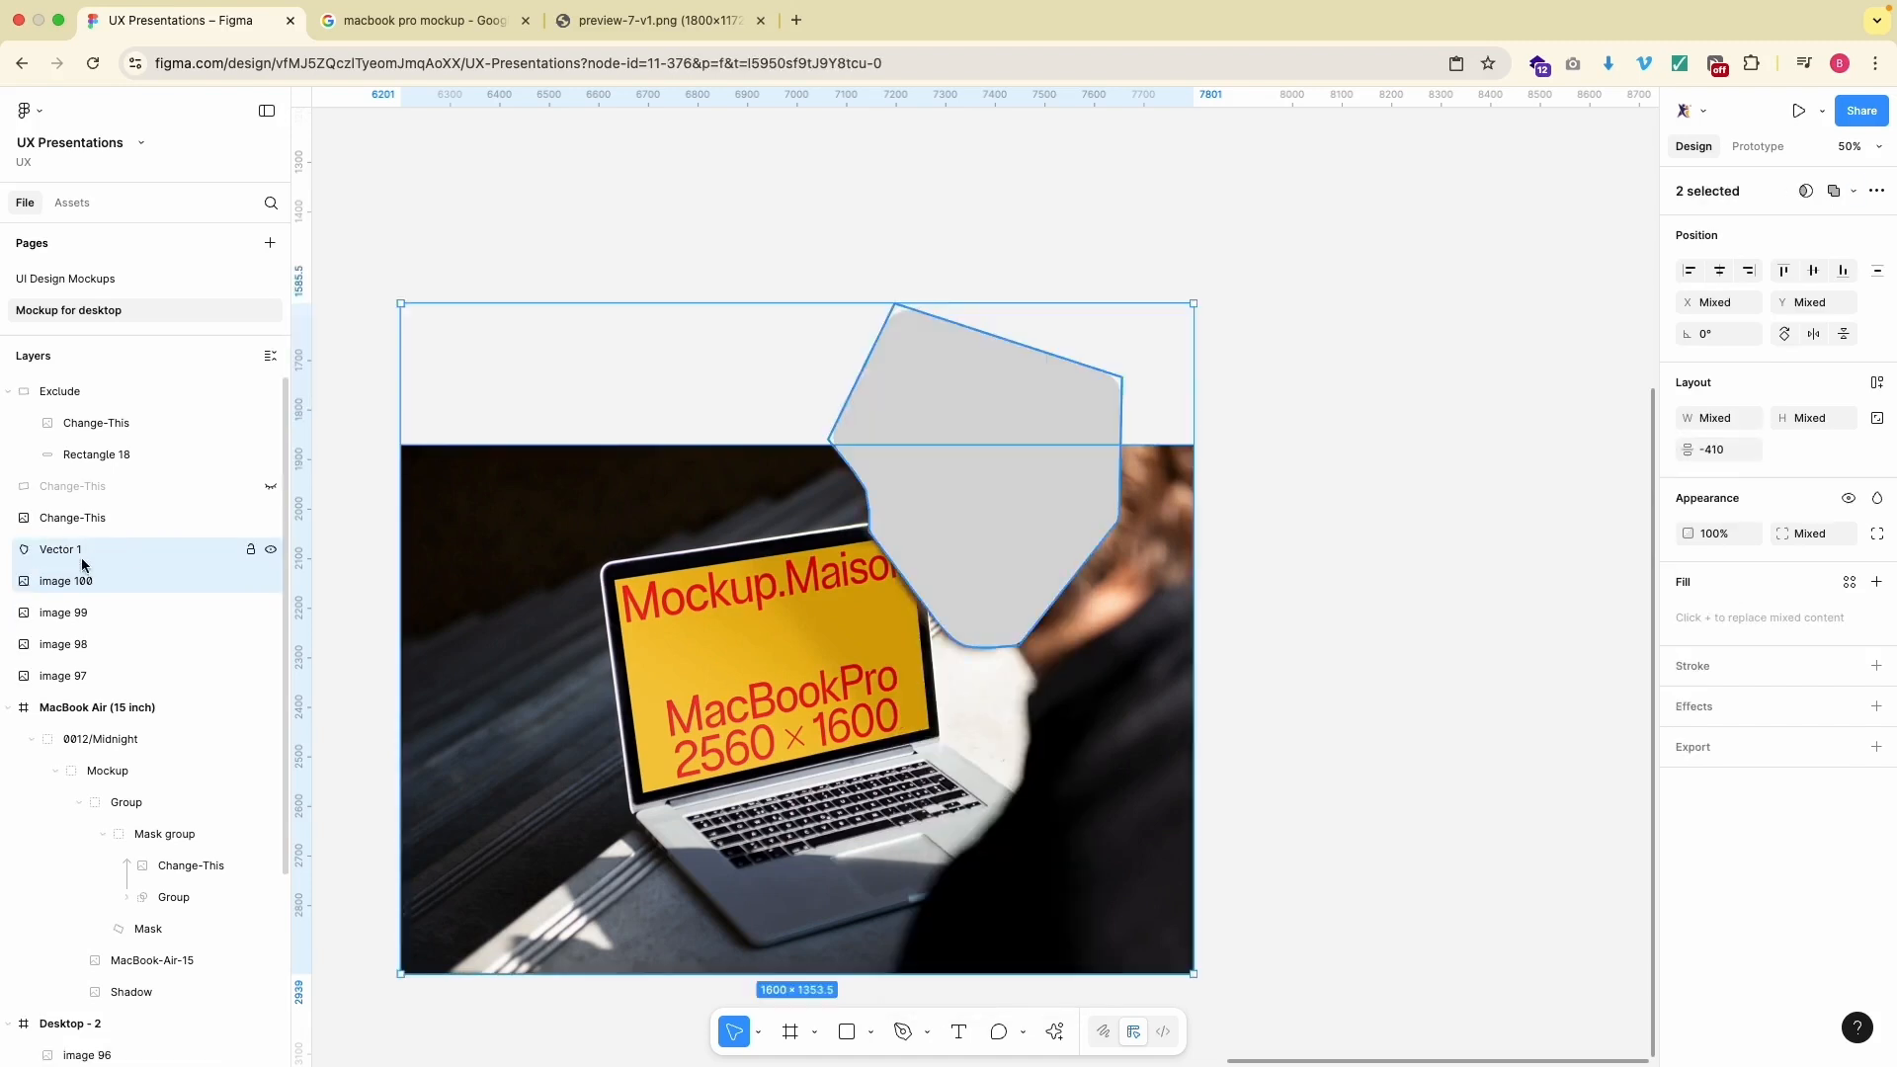
# - Move image 100 above Vector 1 and use the vector as its mask, hiding image 99 meanwhile and showing it again
pyautogui.click(85, 575)
pyautogui.moveTo(85, 575); pyautogui.dragTo(92, 528)
pyautogui.click(127, 571)
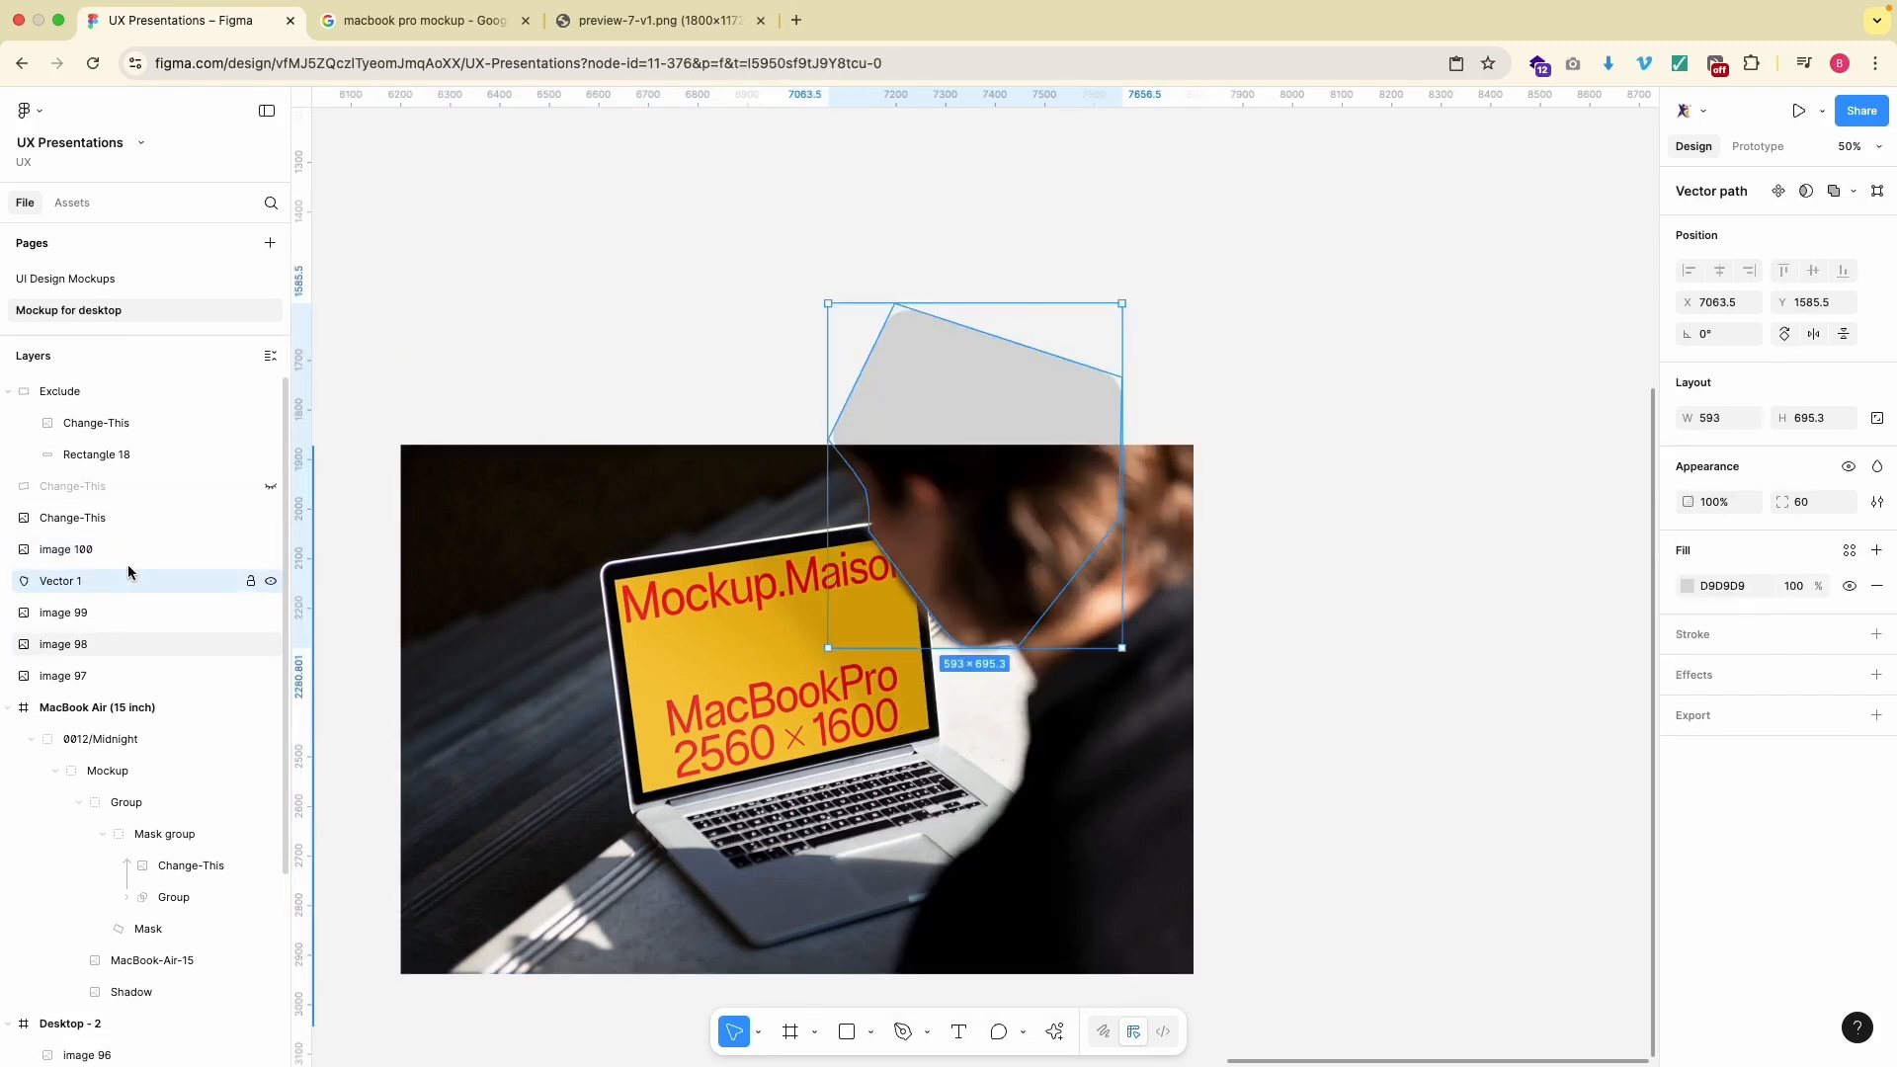
pyautogui.keyDown('shift'); pyautogui.click(126, 557); pyautogui.keyUp('shift')
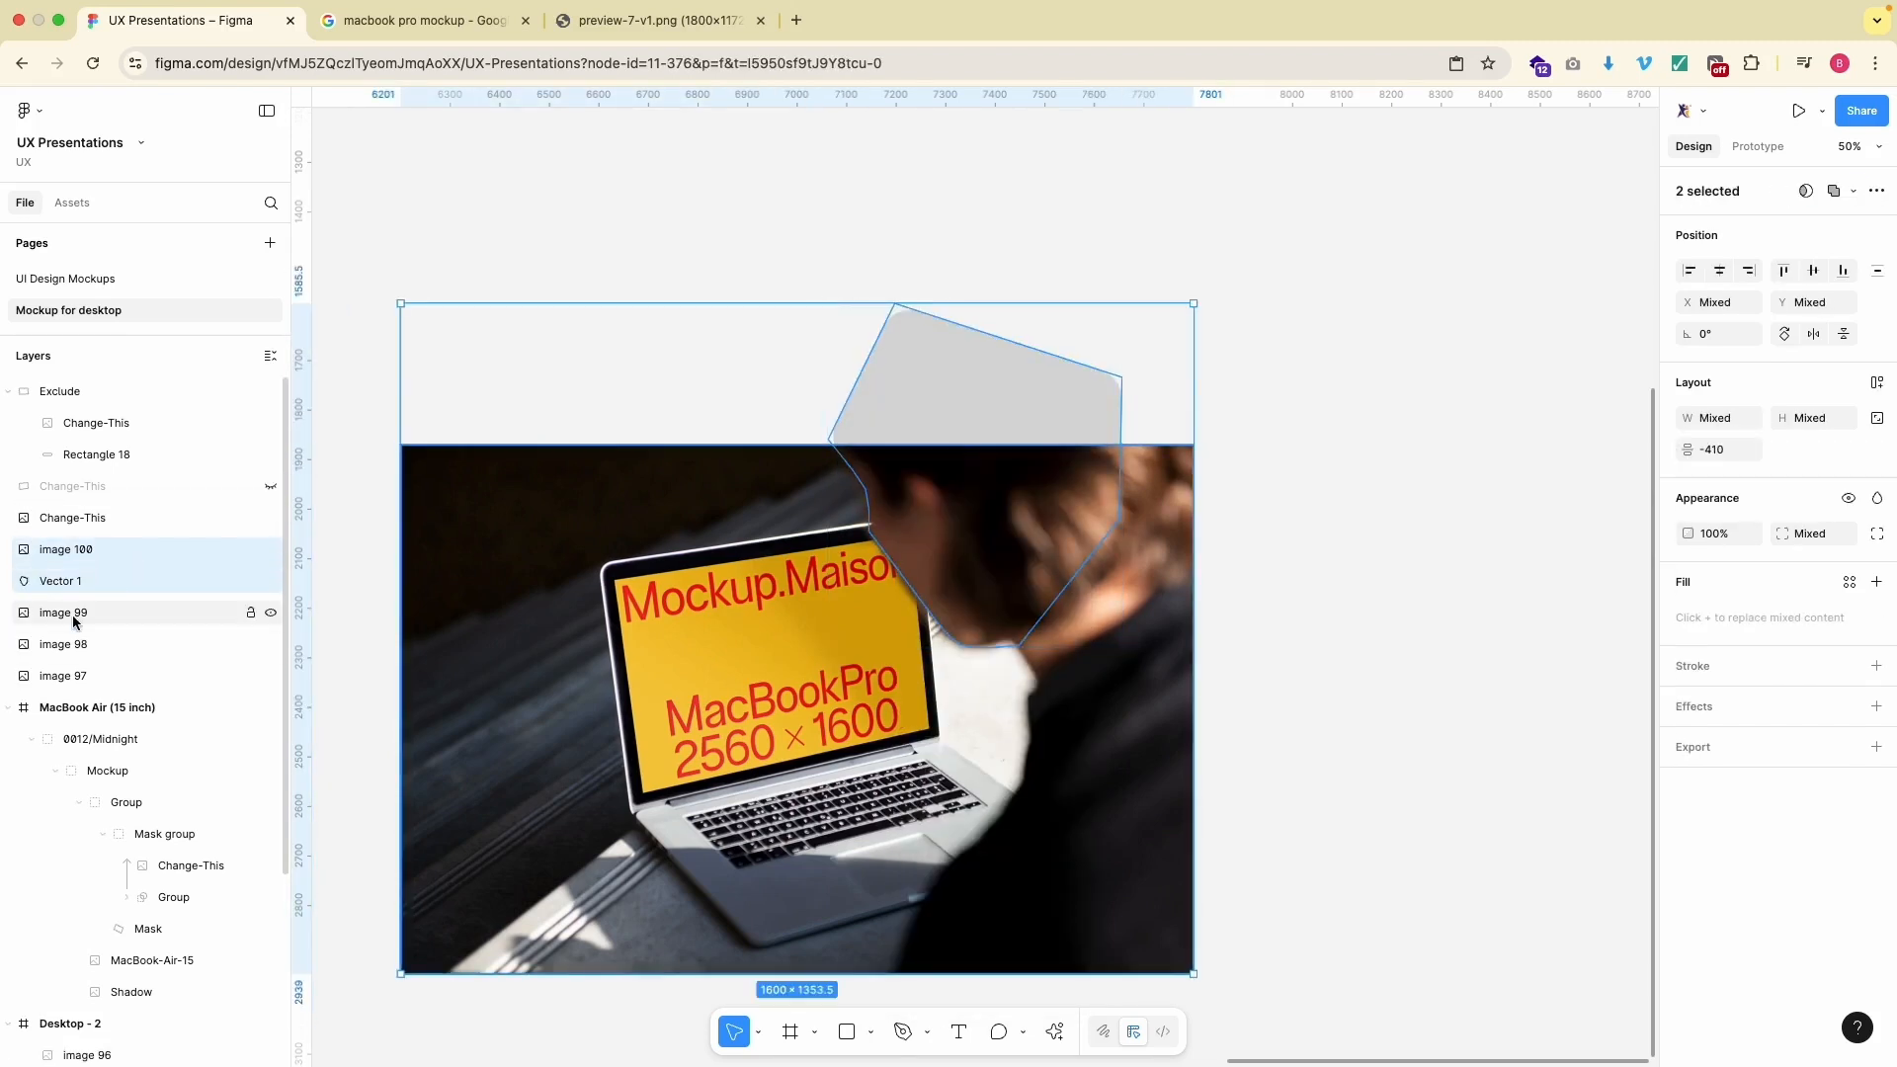
pyautogui.click(270, 614)
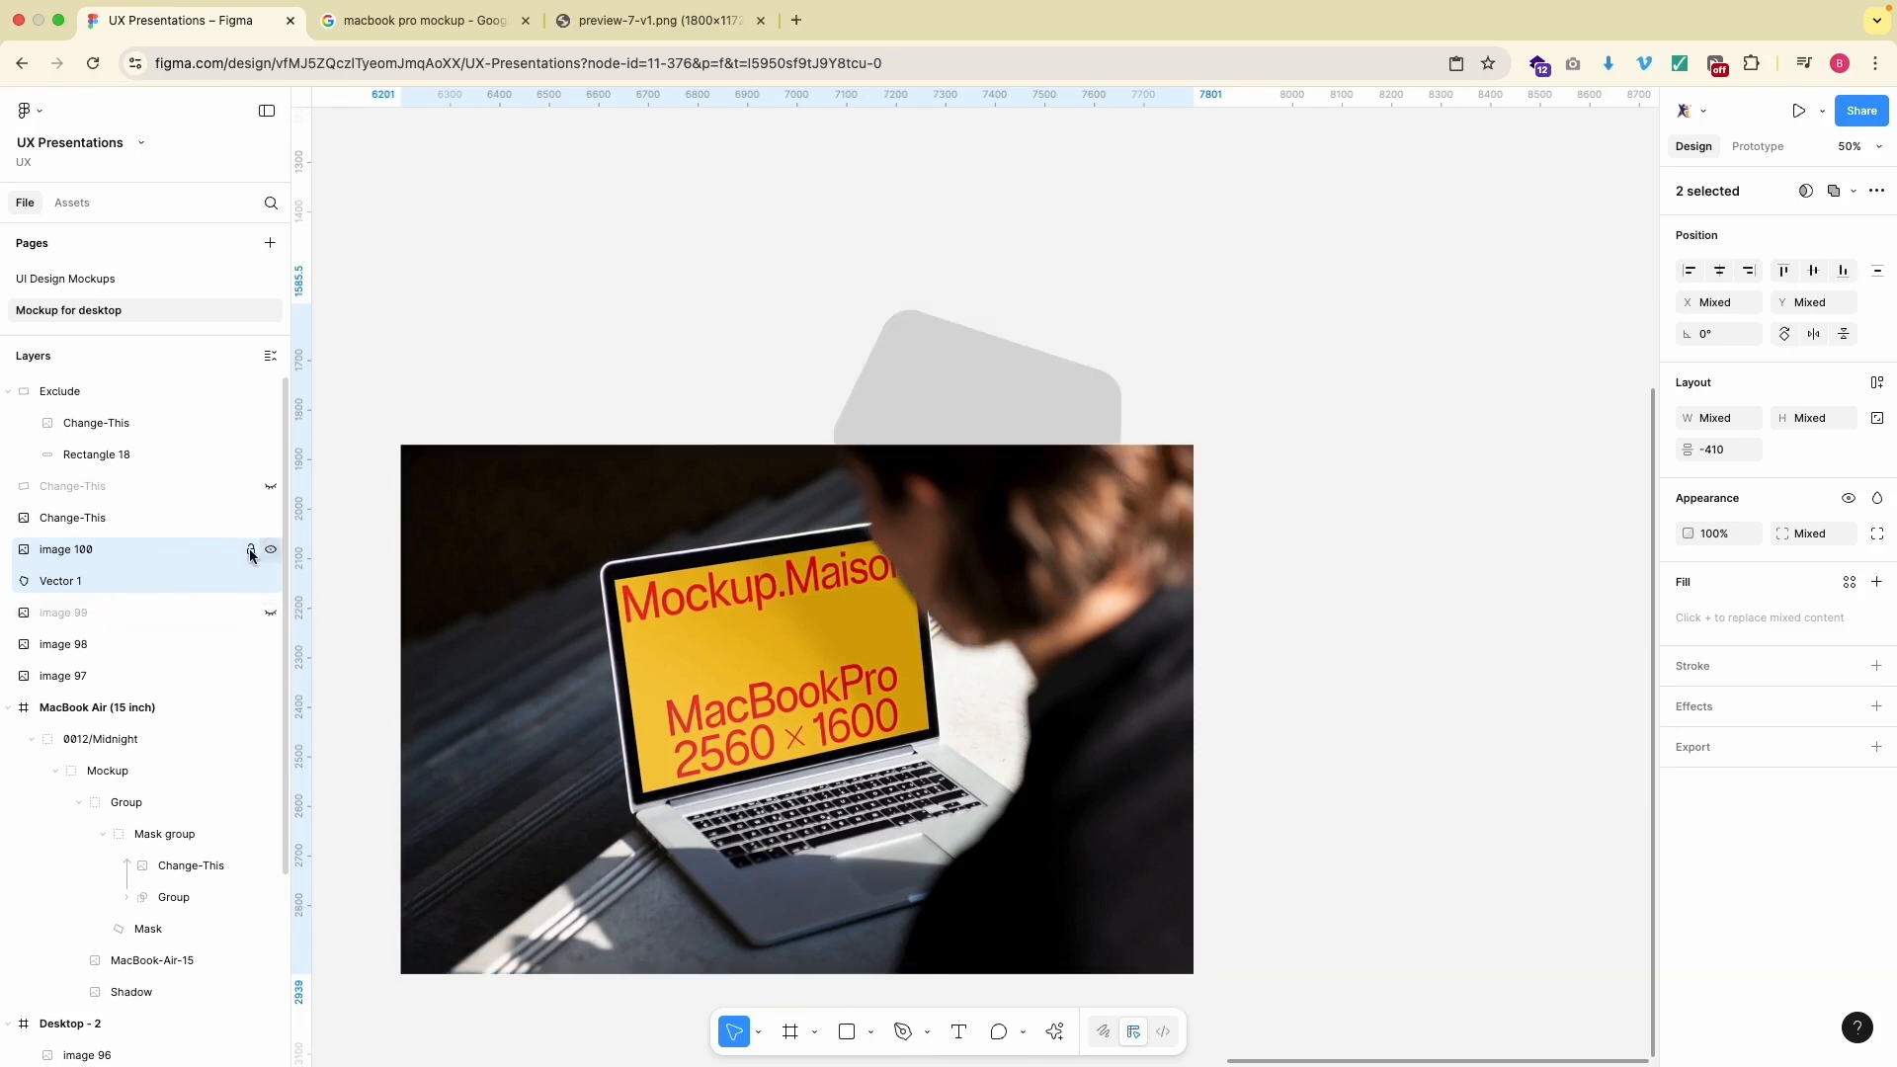
pyautogui.rightClick(109, 562)
pyautogui.click(183, 716)
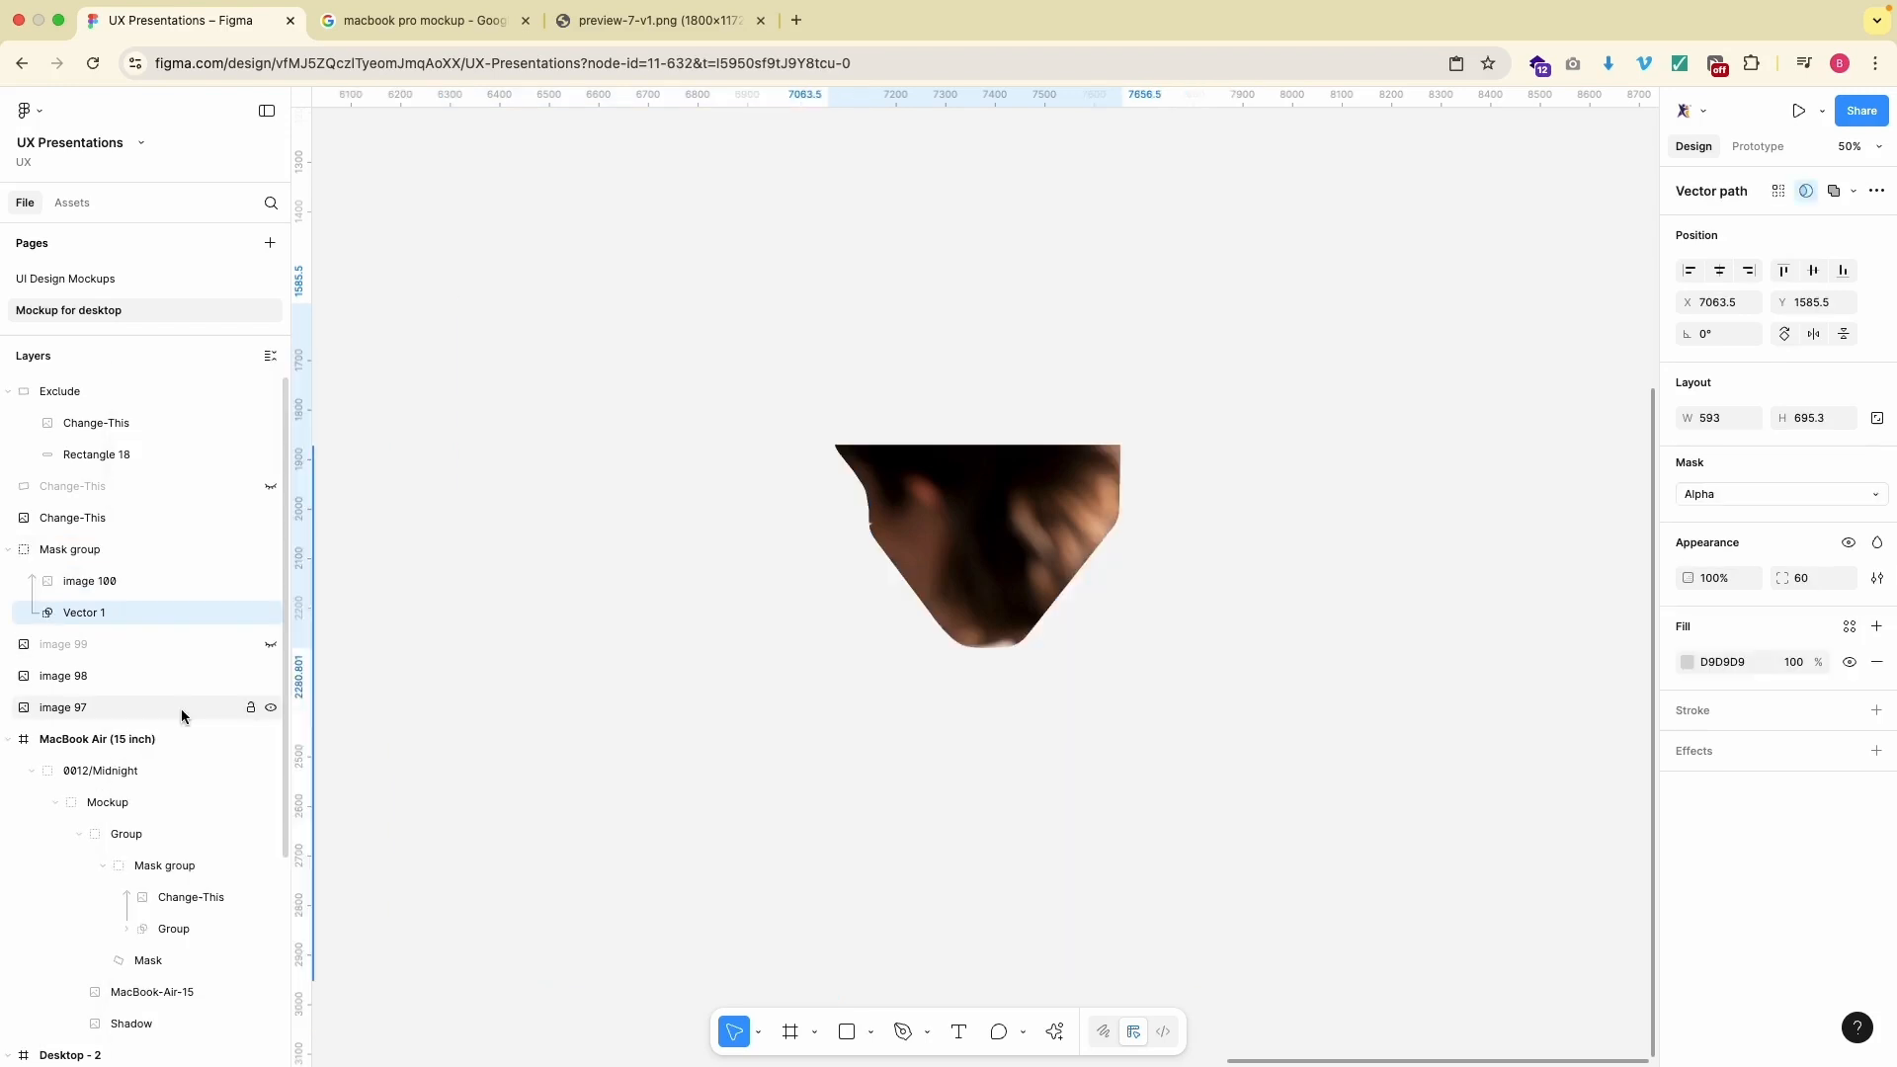
pyautogui.click(271, 644)
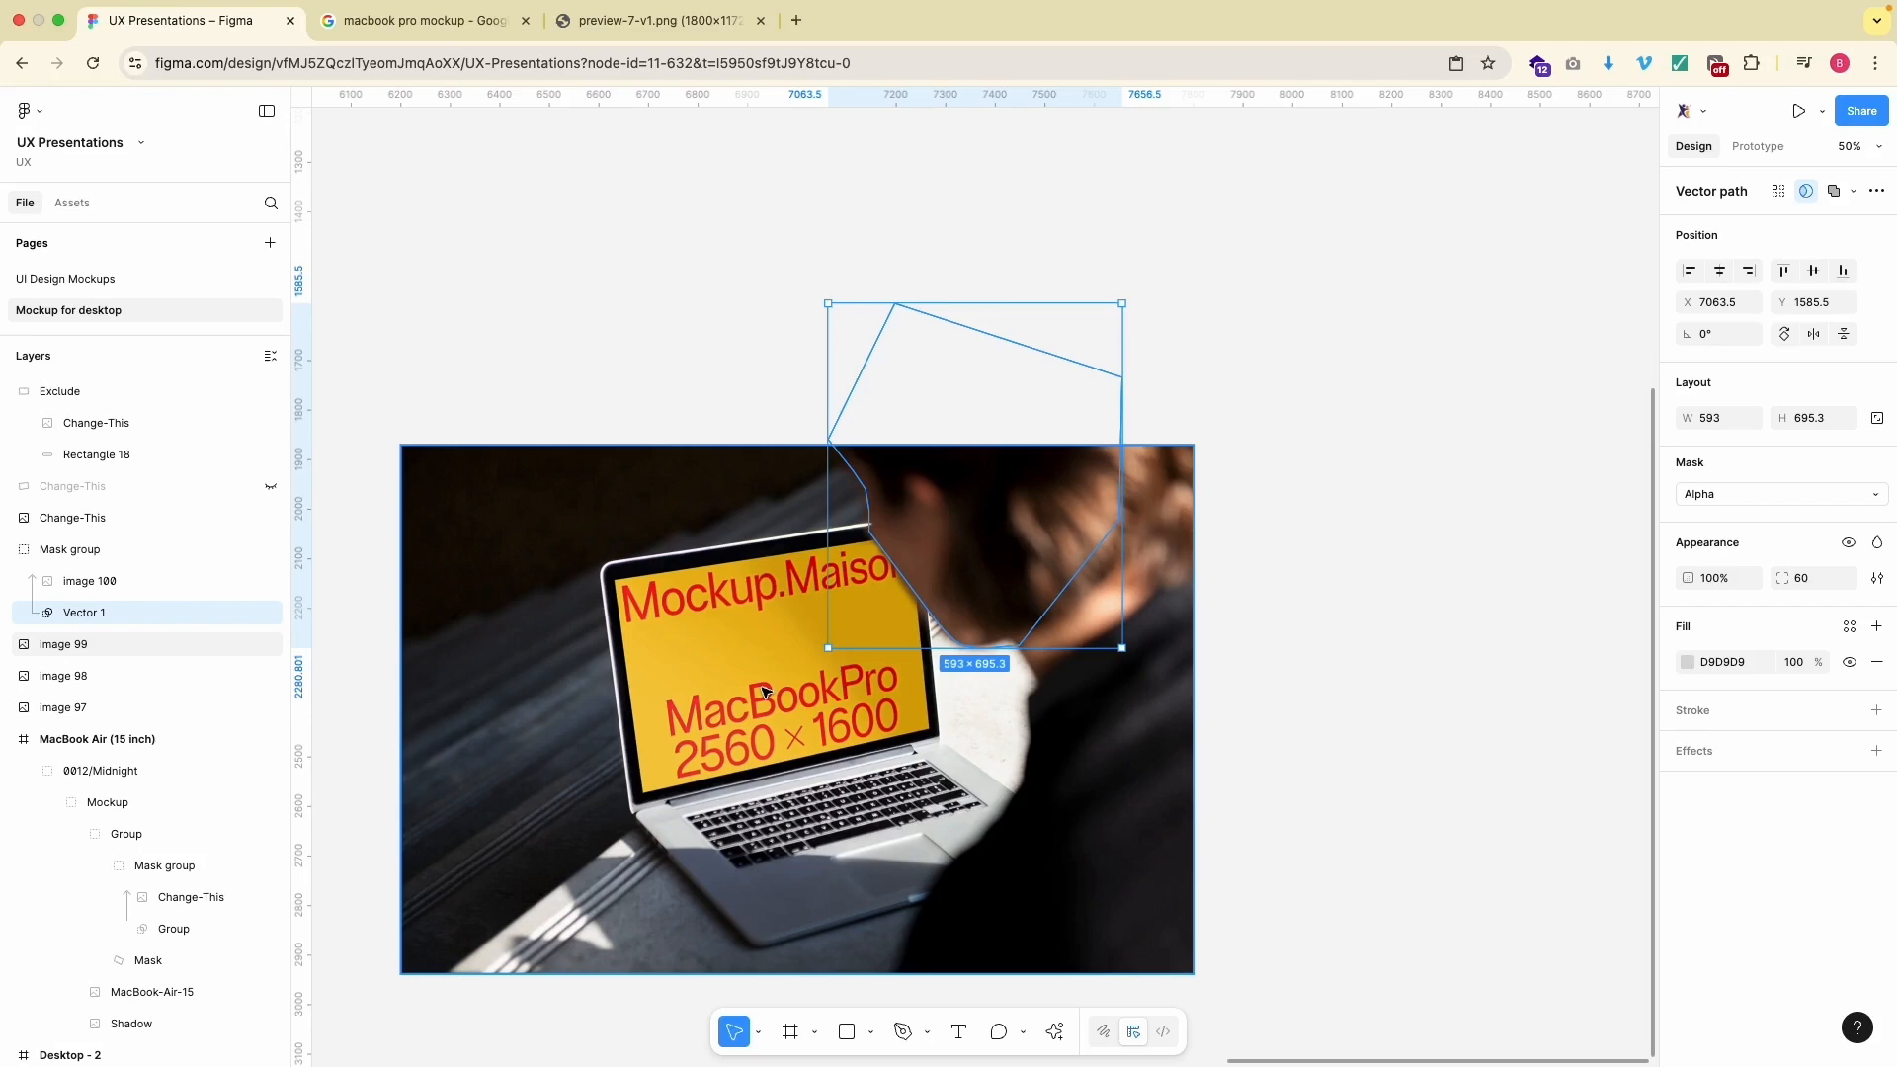
# - Move the grey four-point Change-This vector up onto the photo of the person at the laptop, at about X 6518, Y 2381
pyautogui.hscroll(-8, 544, 576)
pyautogui.click(545, 576)
pyautogui.hscroll(-5, 544, 576)
pyautogui.scroll(-5, 545, 576)
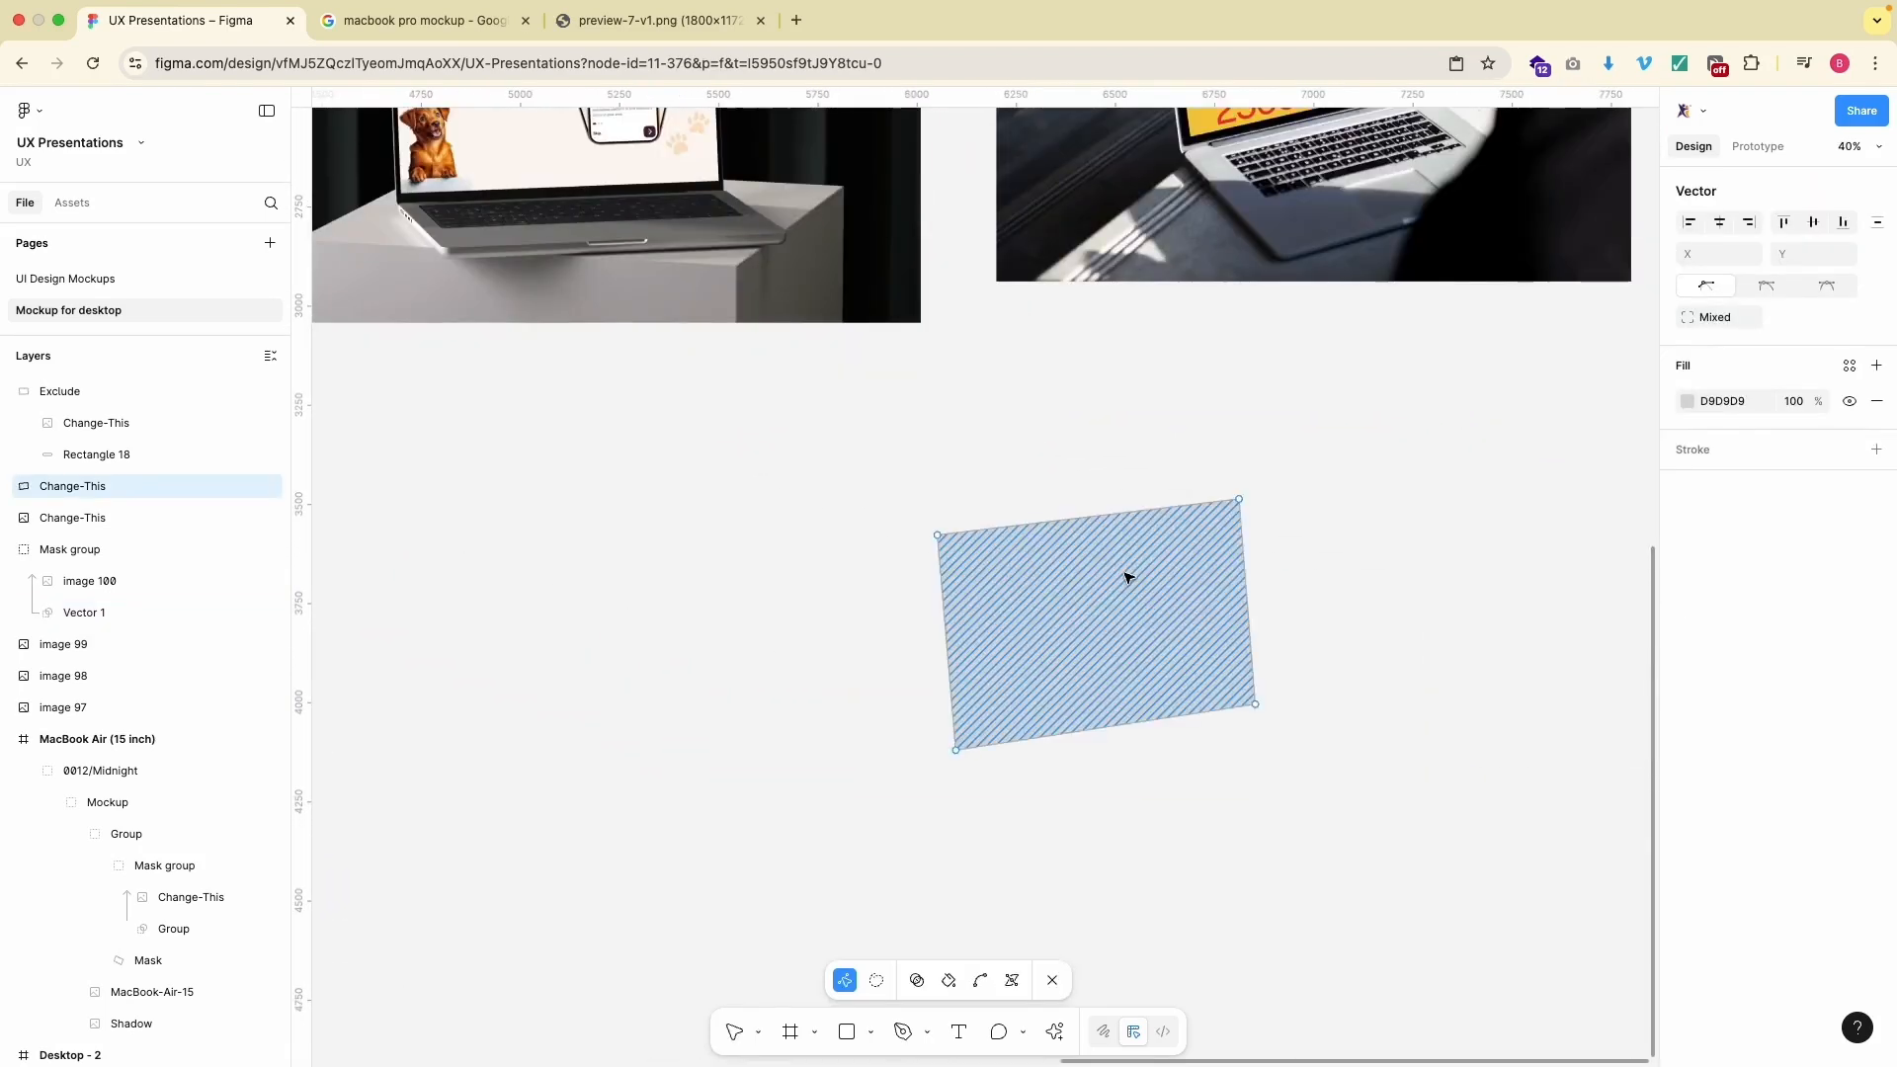
pyautogui.scroll(3, 1097, 672)
pyautogui.press('Escape')
pyautogui.moveTo(886, 821); pyautogui.dragTo(1067, 390)
pyautogui.scroll(2, 1066, 388)
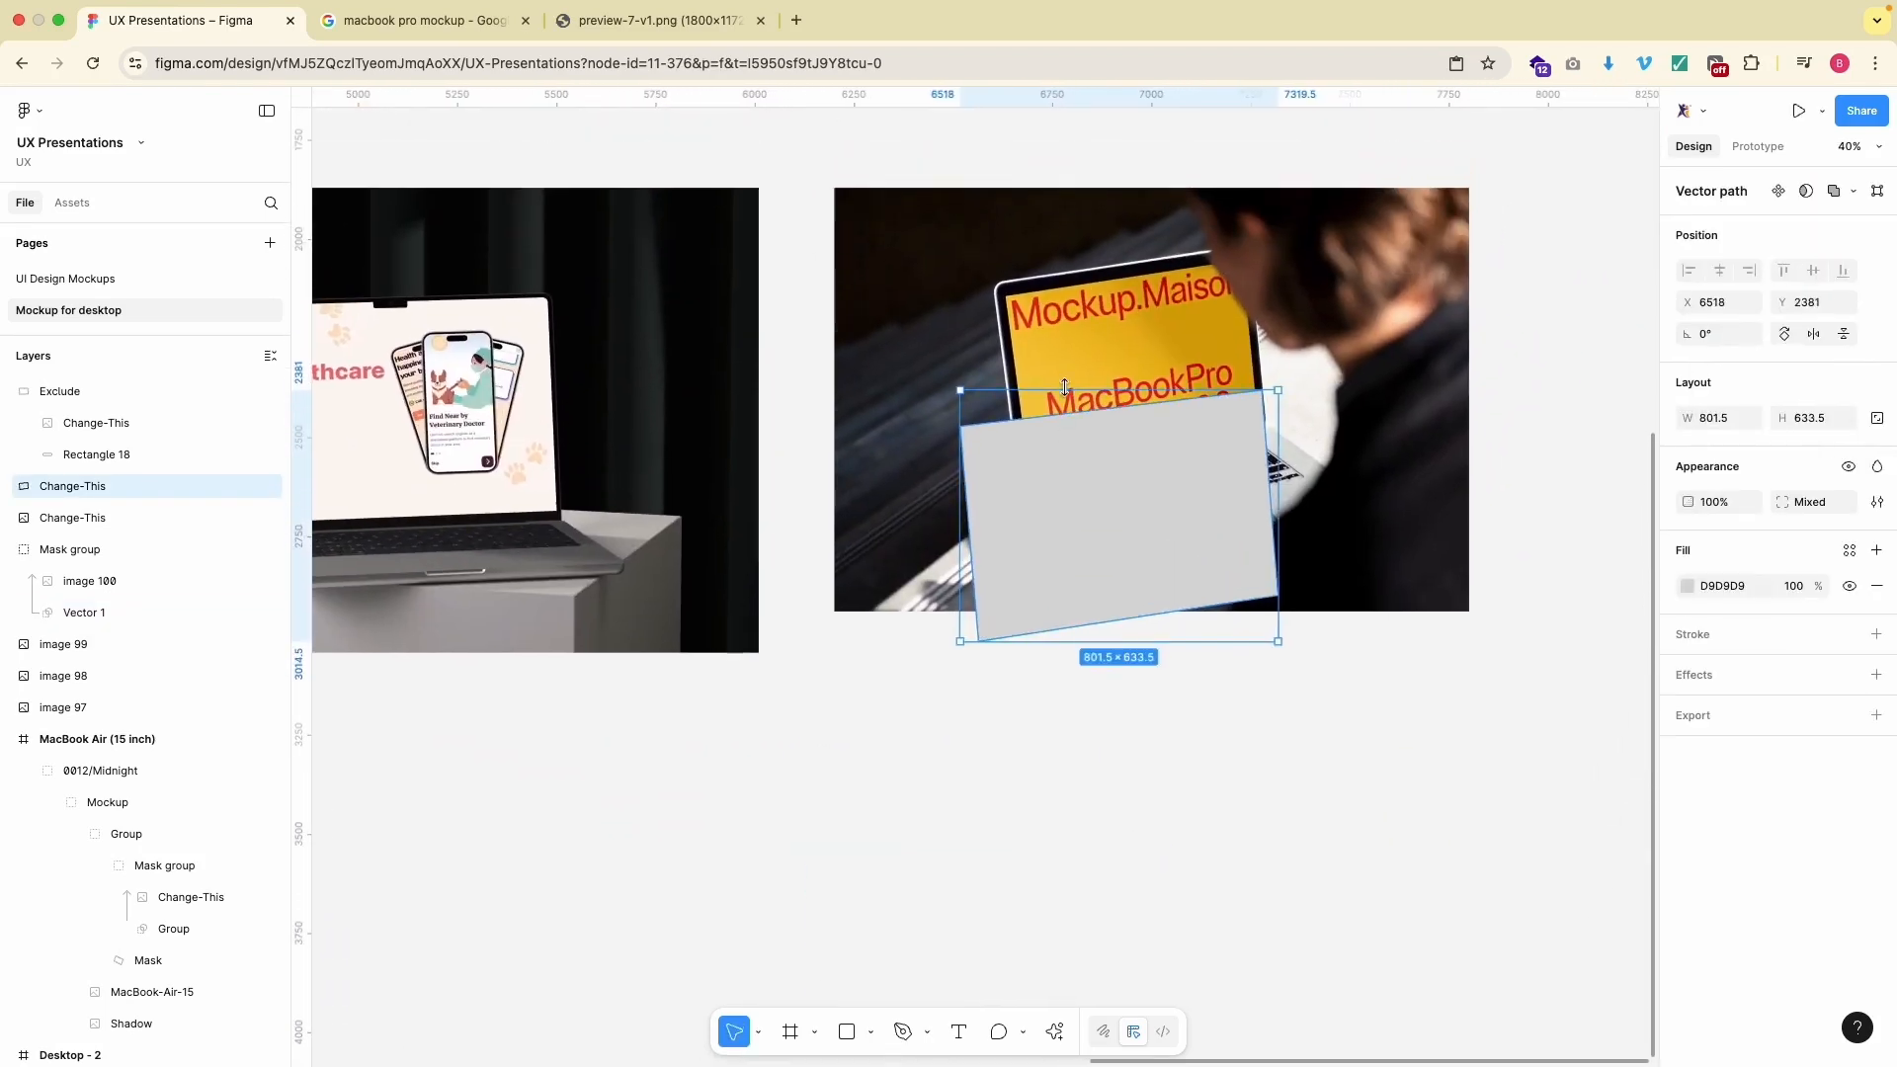
pyautogui.scroll(1, 1064, 386)
# - Reorder the layers so the Mask group sits above the Change-This vector and image 99 directly beneath that vector
pyautogui.click(70, 549)
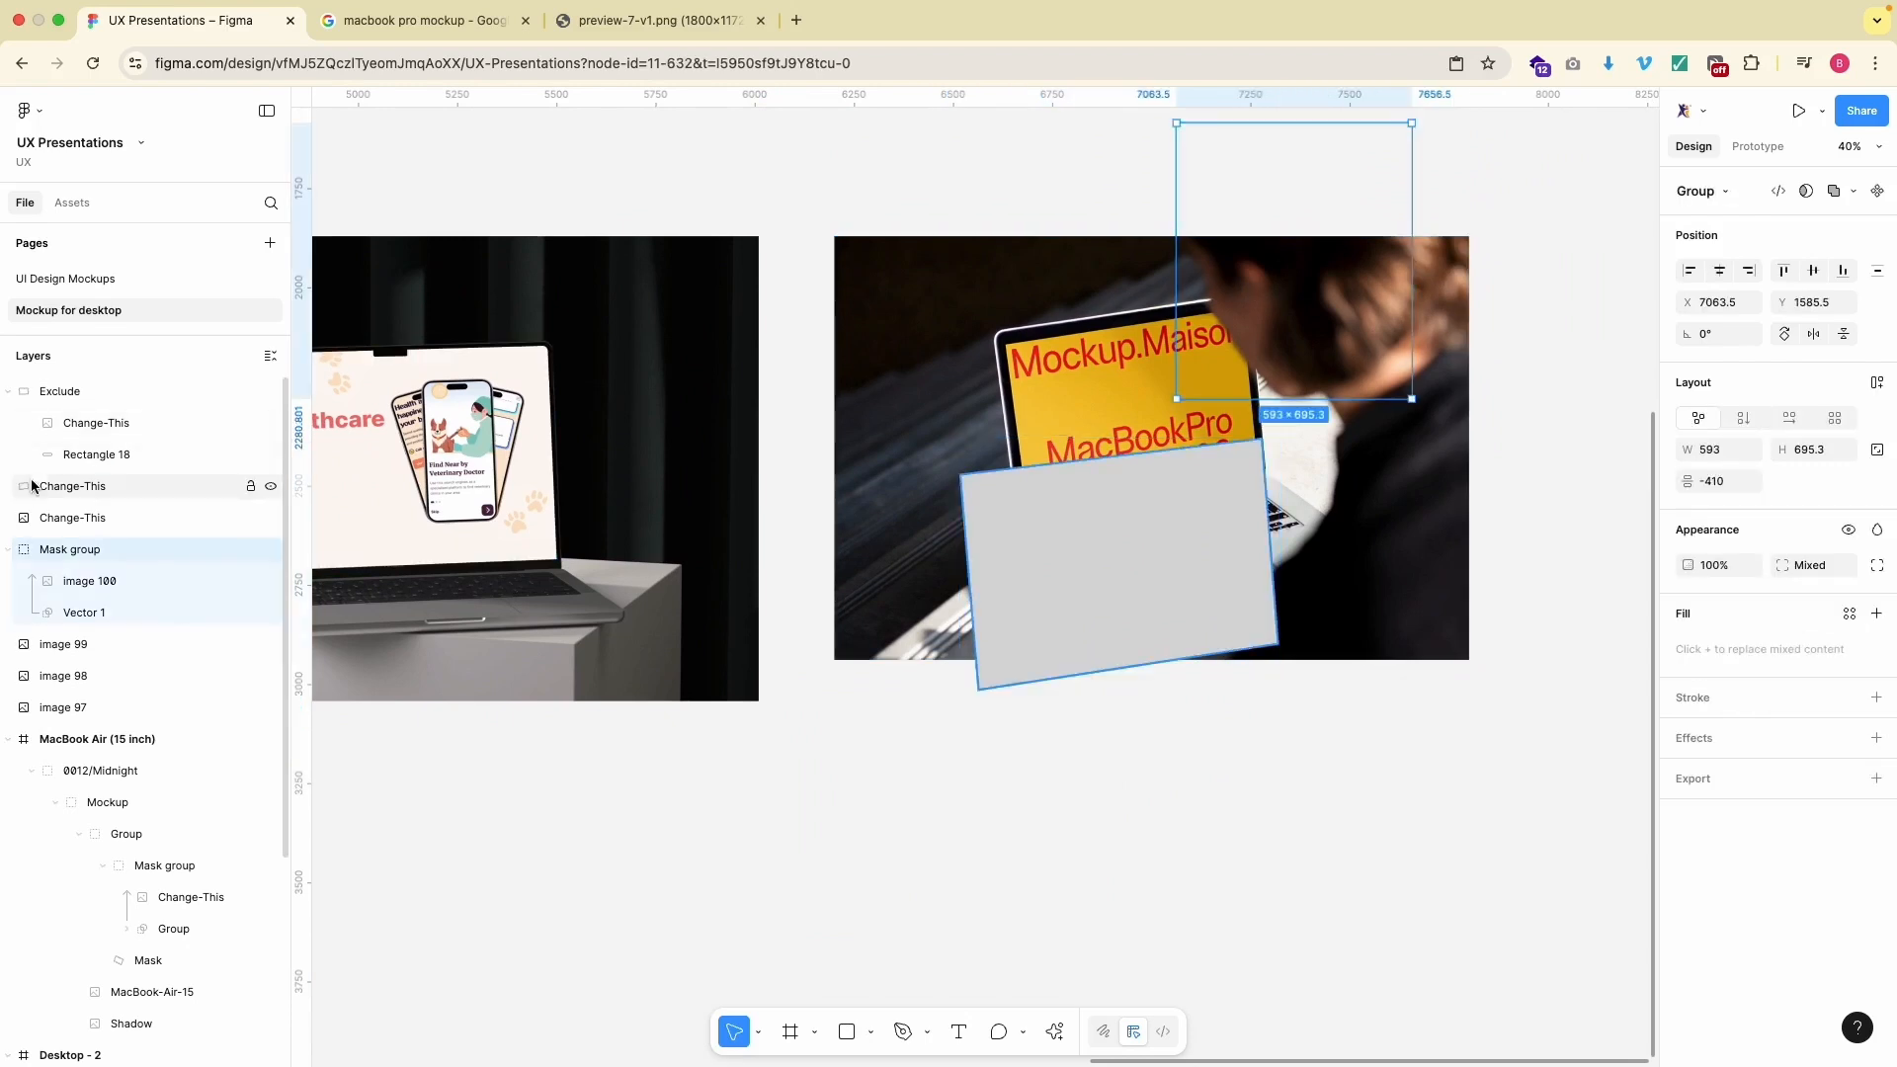
pyautogui.click(8, 550)
pyautogui.moveTo(45, 550); pyautogui.dragTo(61, 482)
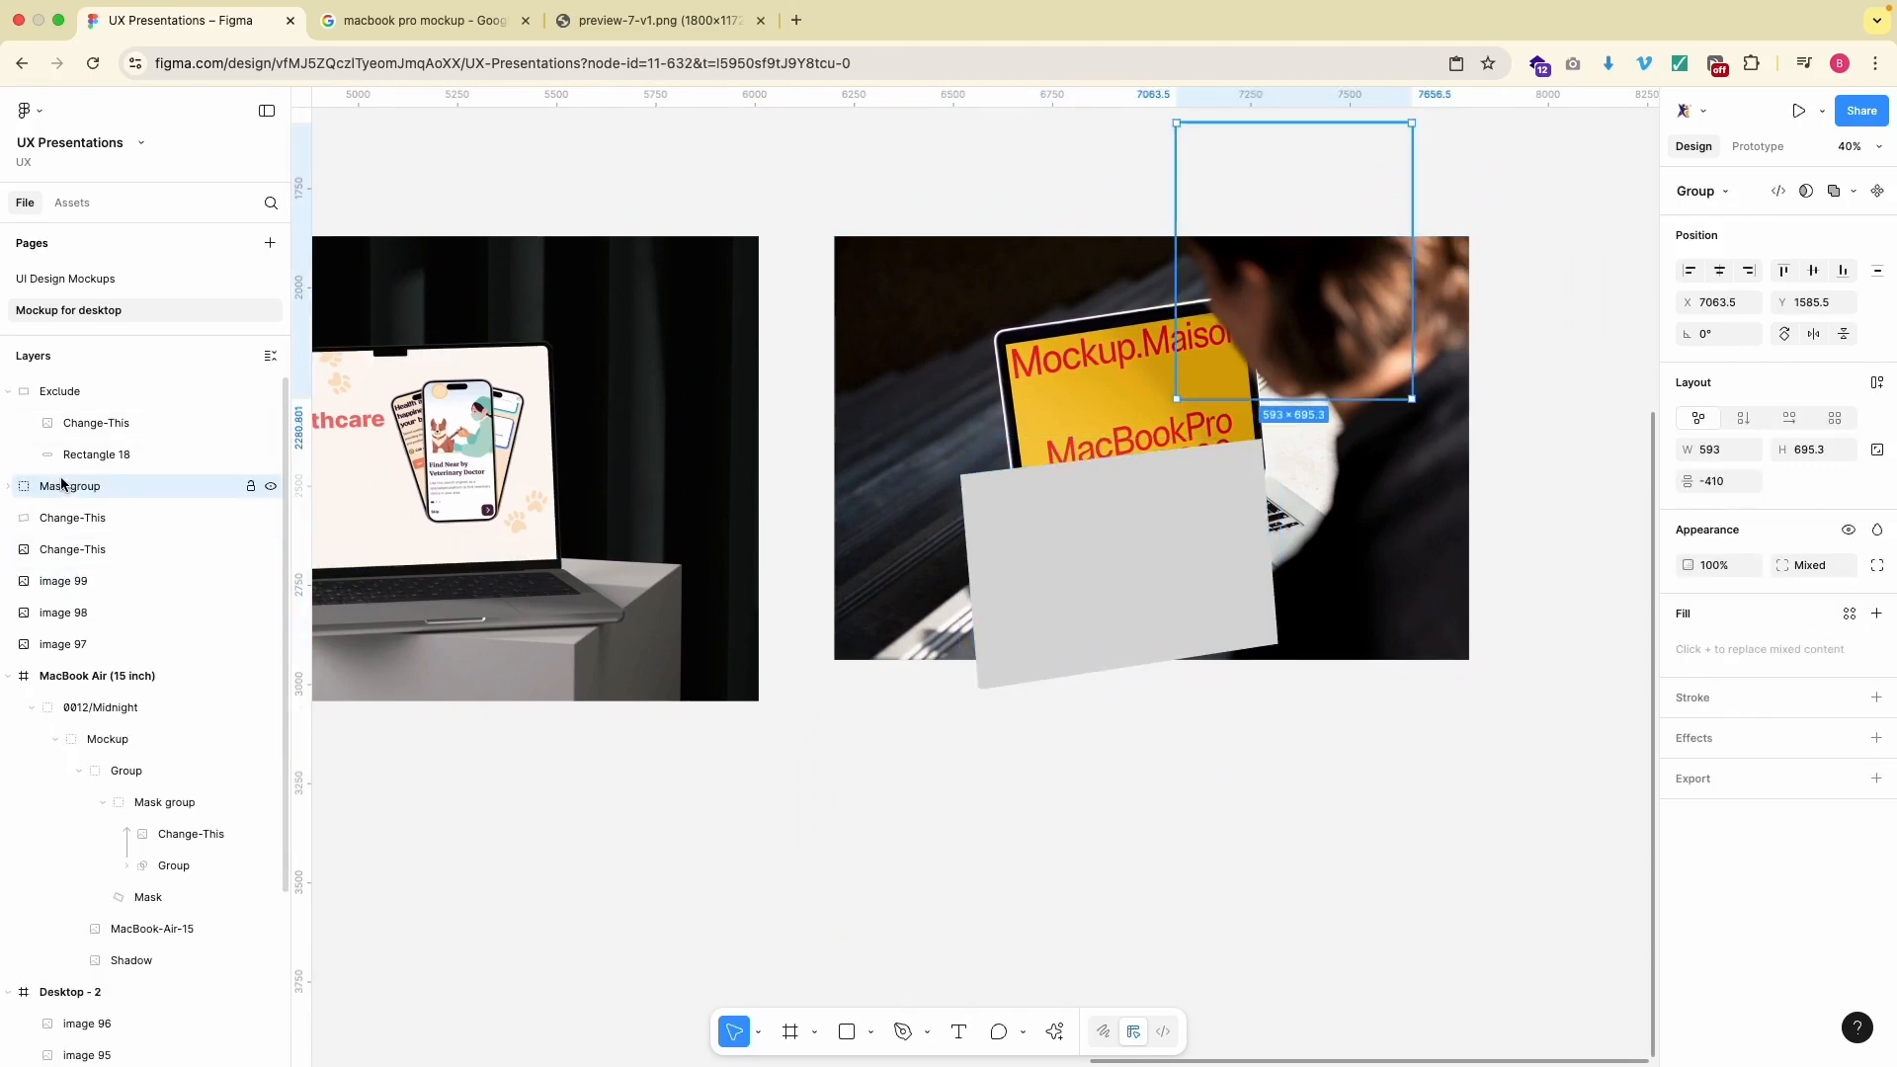
pyautogui.click(54, 580)
pyautogui.moveTo(76, 581); pyautogui.dragTo(76, 535)
pyautogui.click(69, 486)
# - Hide the Mask group and fit the upper two corners of the grey shape, at 92% fill opacity, to the laptop screen's upper corners
pyautogui.doubleClick(1131, 610)
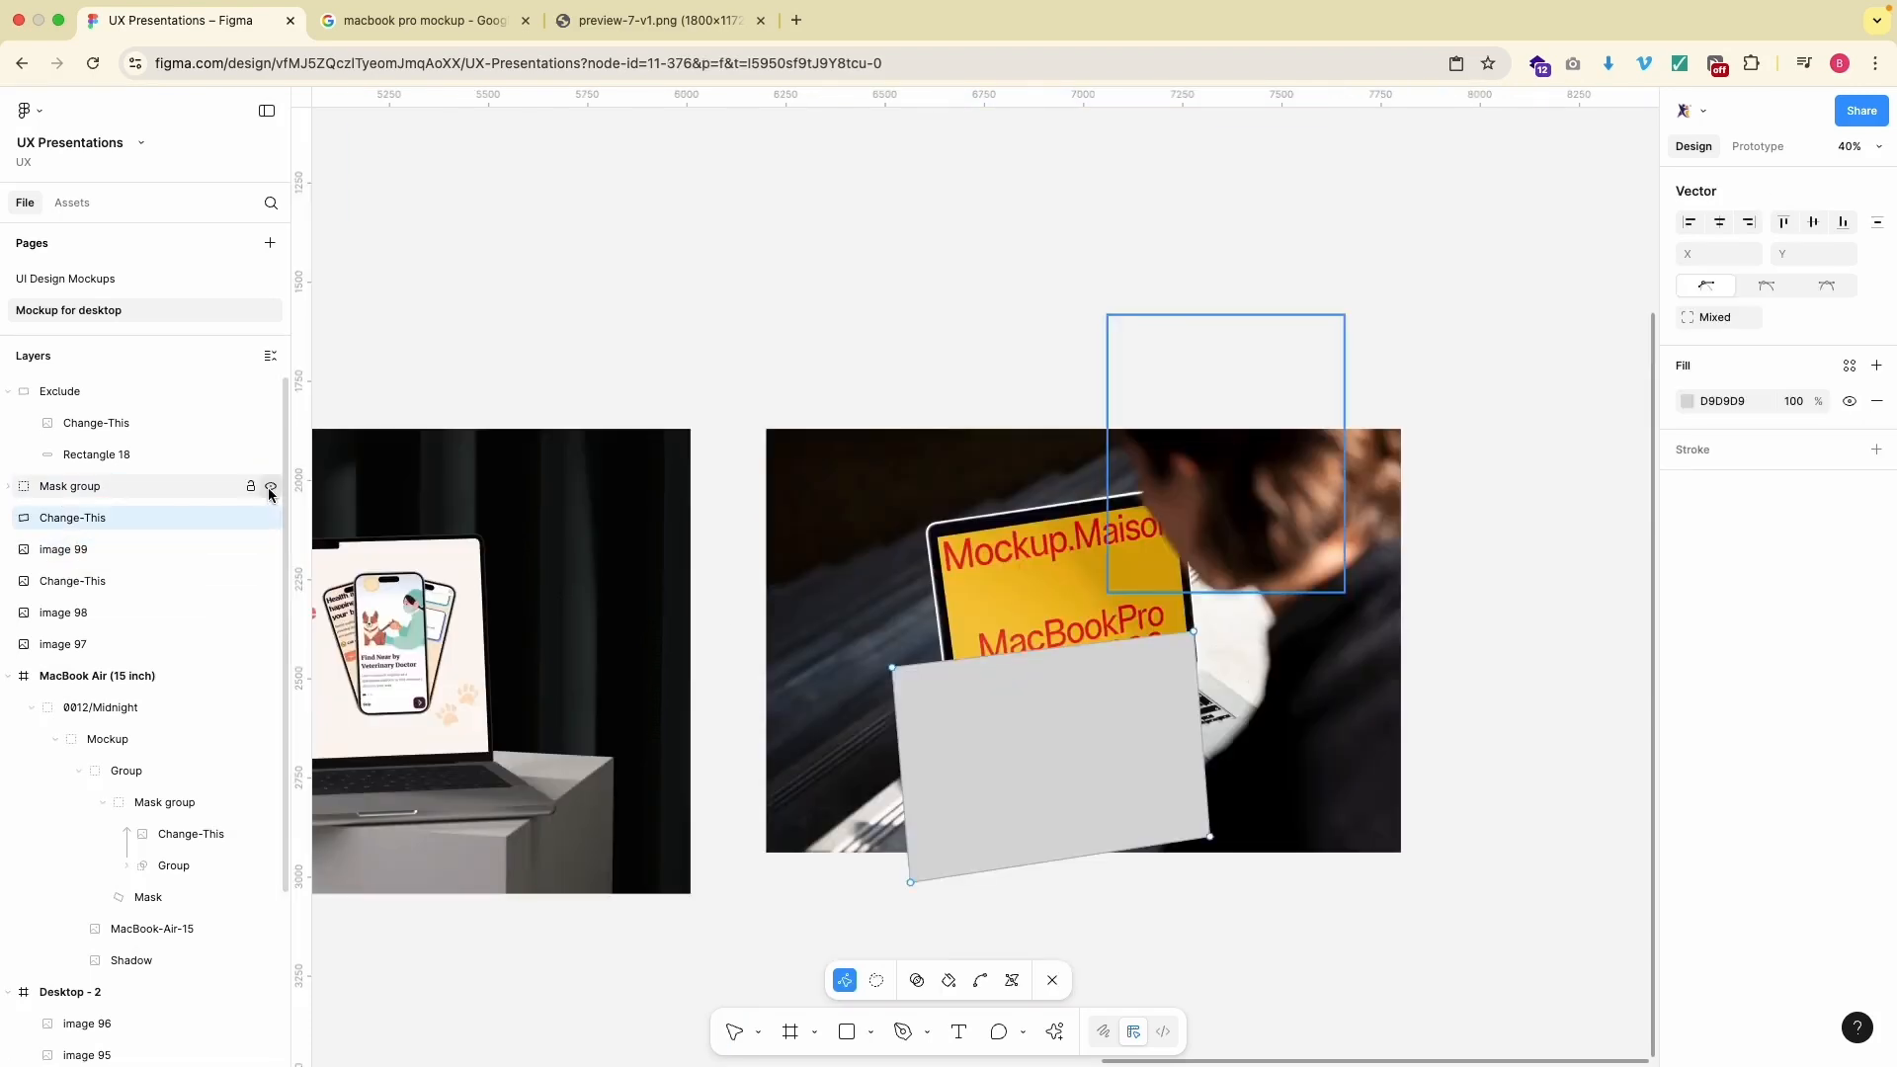
pyautogui.click(270, 486)
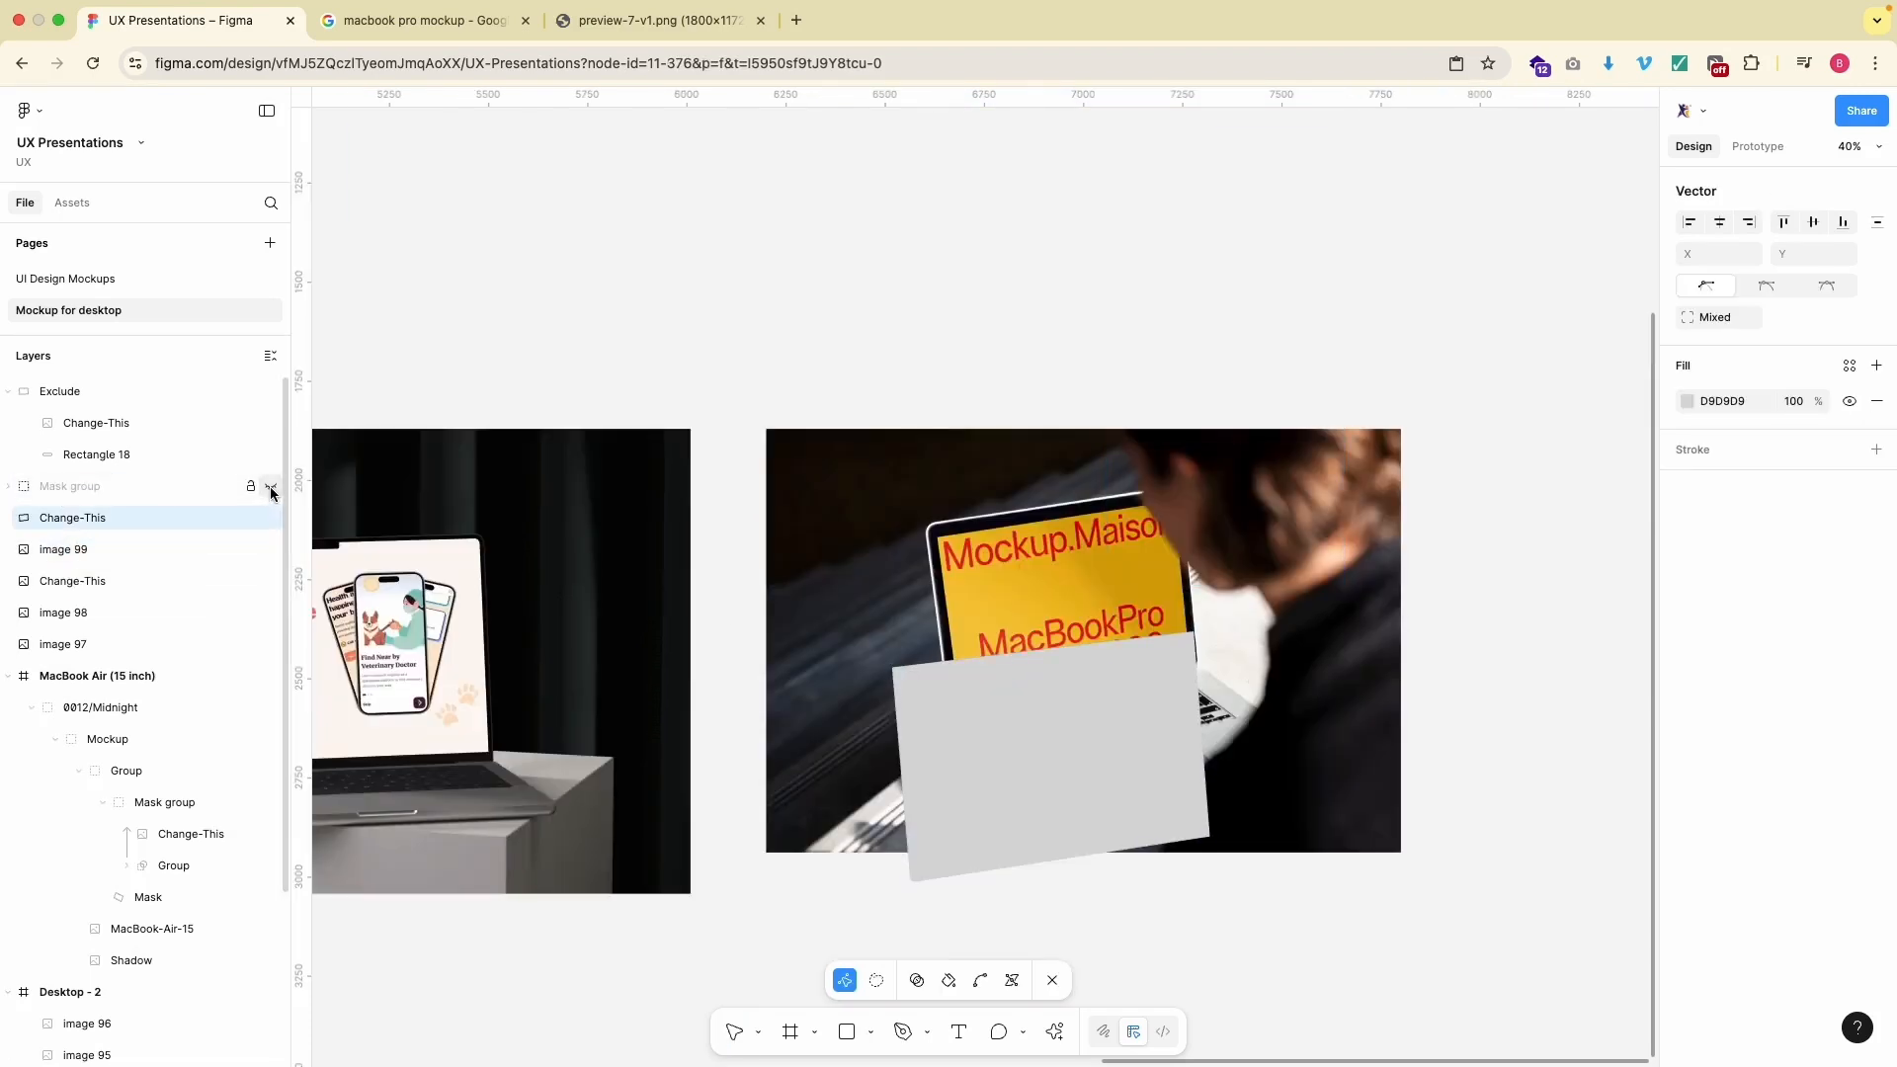
pyautogui.scroll(5, 871, 701)
pyautogui.hscroll(5, 971, 721)
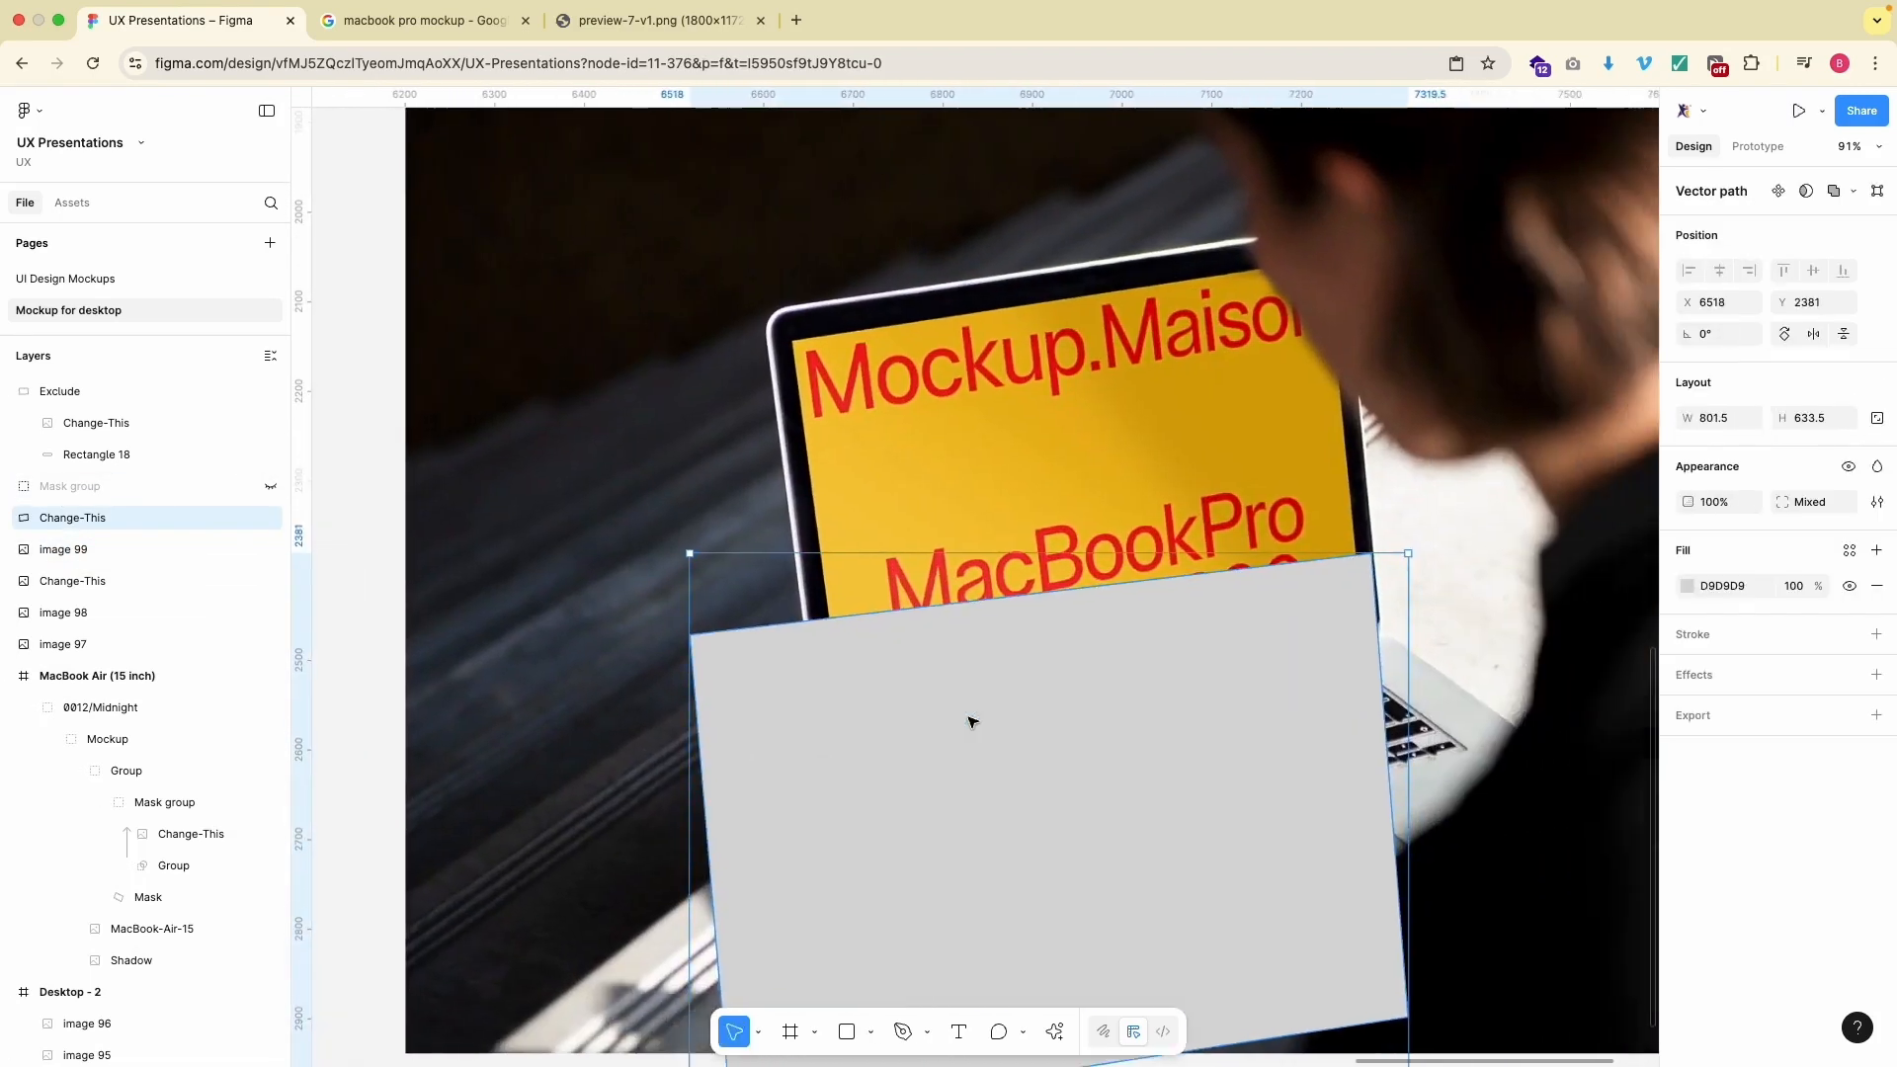
pyautogui.moveTo(1329, 556); pyautogui.dragTo(1269, 275)
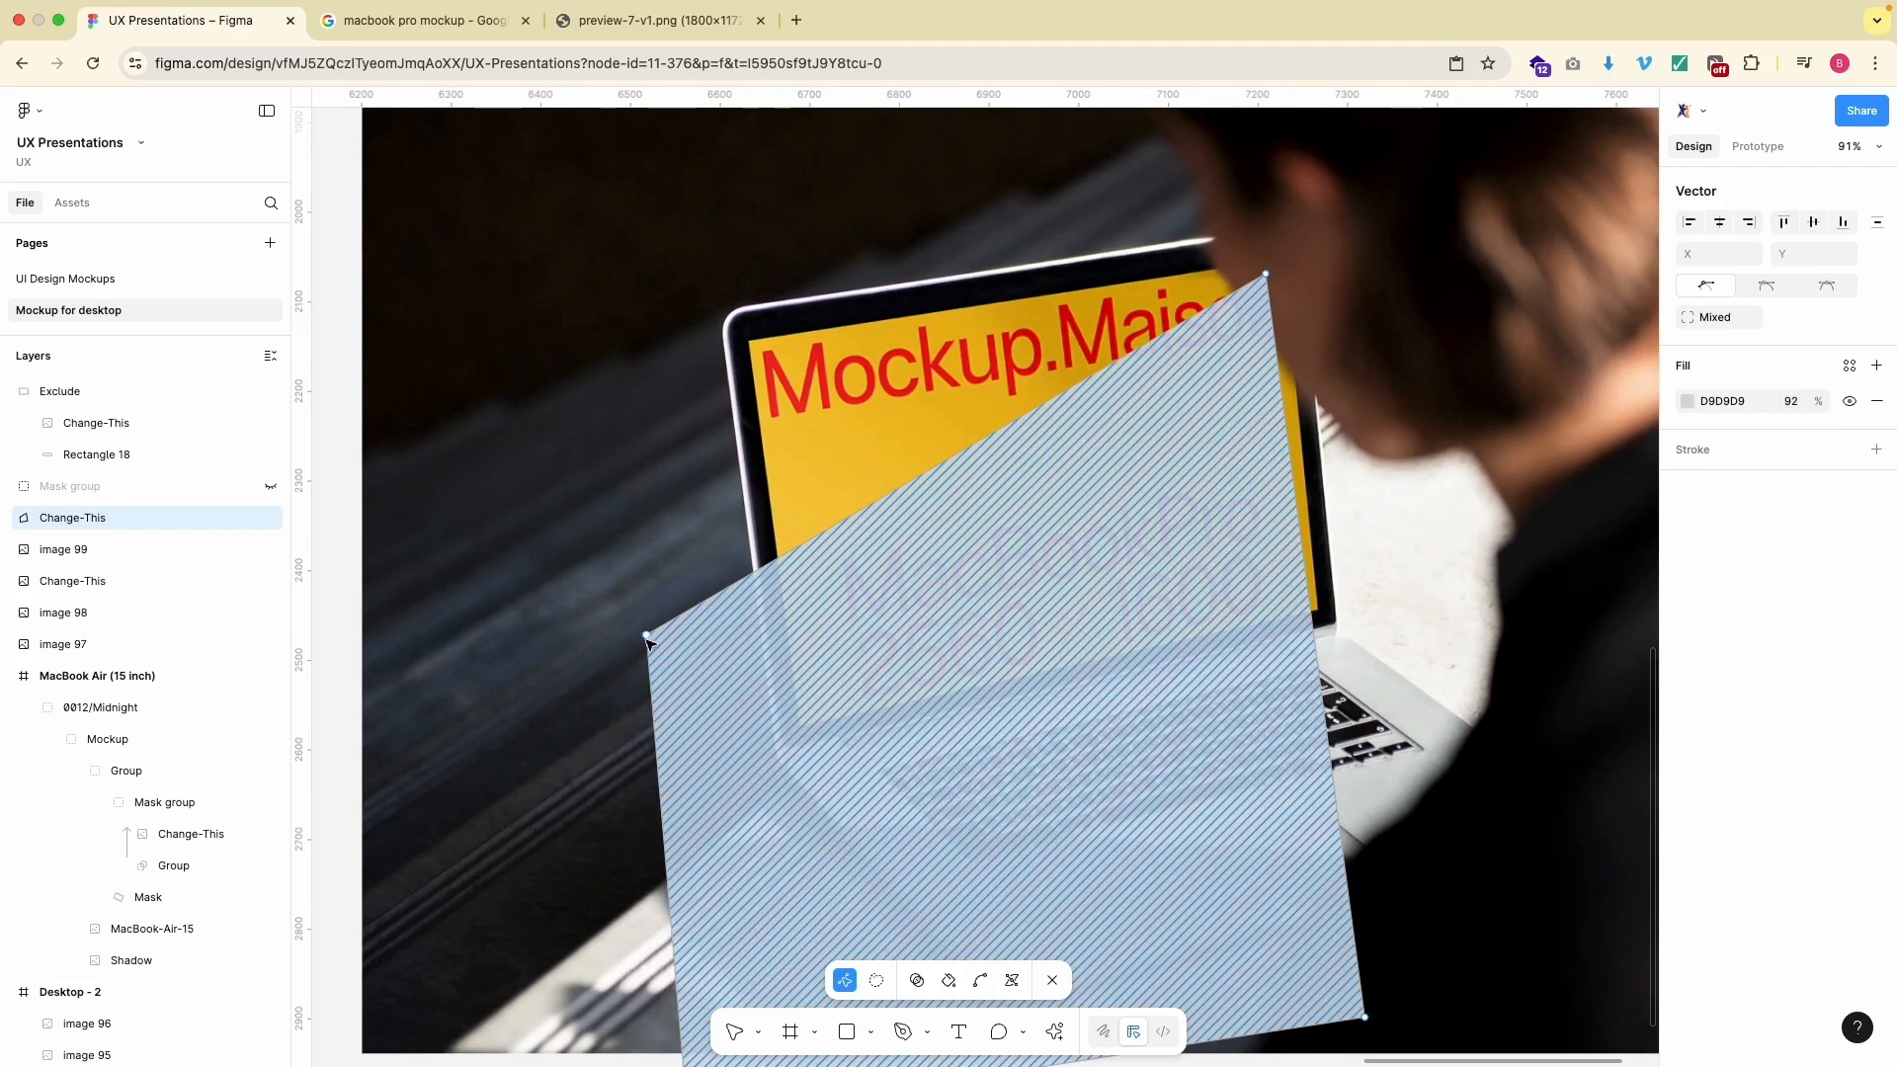
pyautogui.moveTo(647, 637); pyautogui.dragTo(737, 314)
pyautogui.scroll(5, 752, 346)
pyautogui.scroll(3, 754, 351)
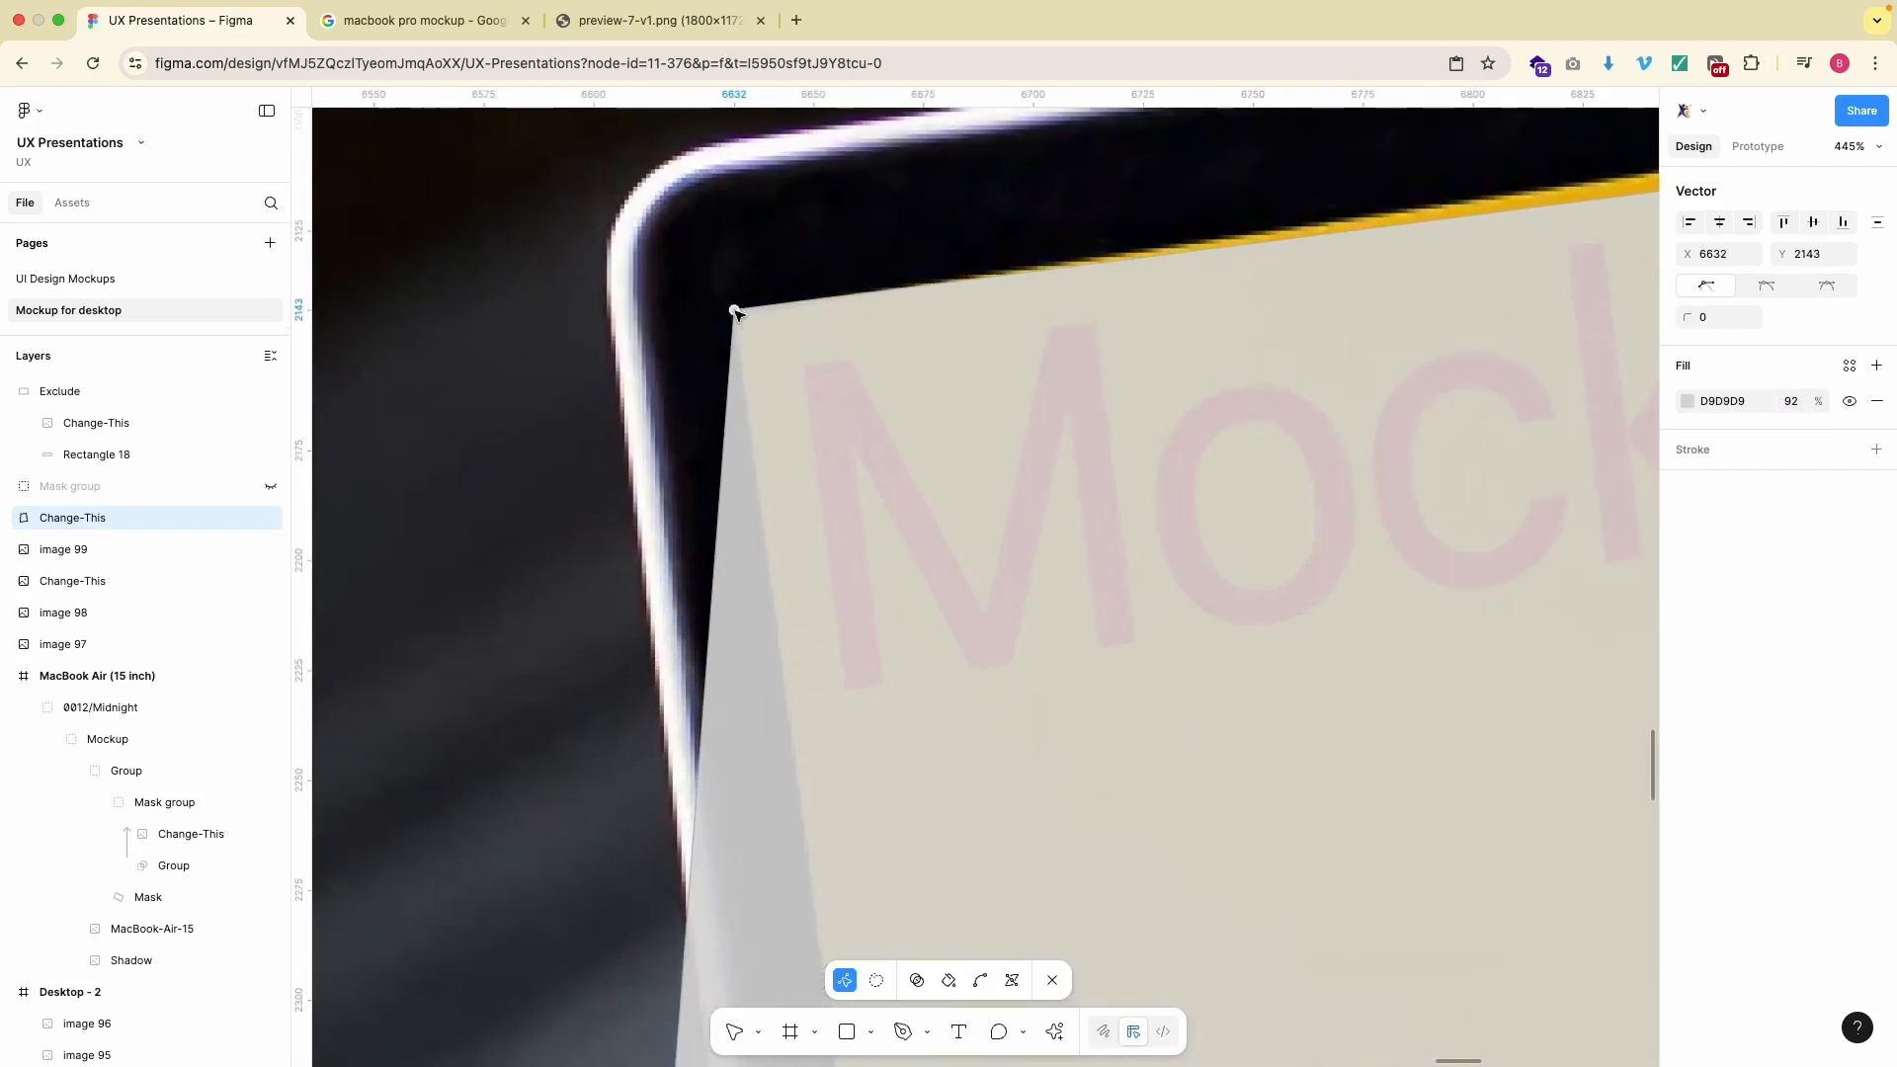
# - Move the grey shape's lower two corners onto the laptop screen's lower corners, at about 6688.5, 2574 and 7268.5, 2445.5
pyautogui.scroll(-3, 736, 314)
pyautogui.scroll(-10, 735, 313)
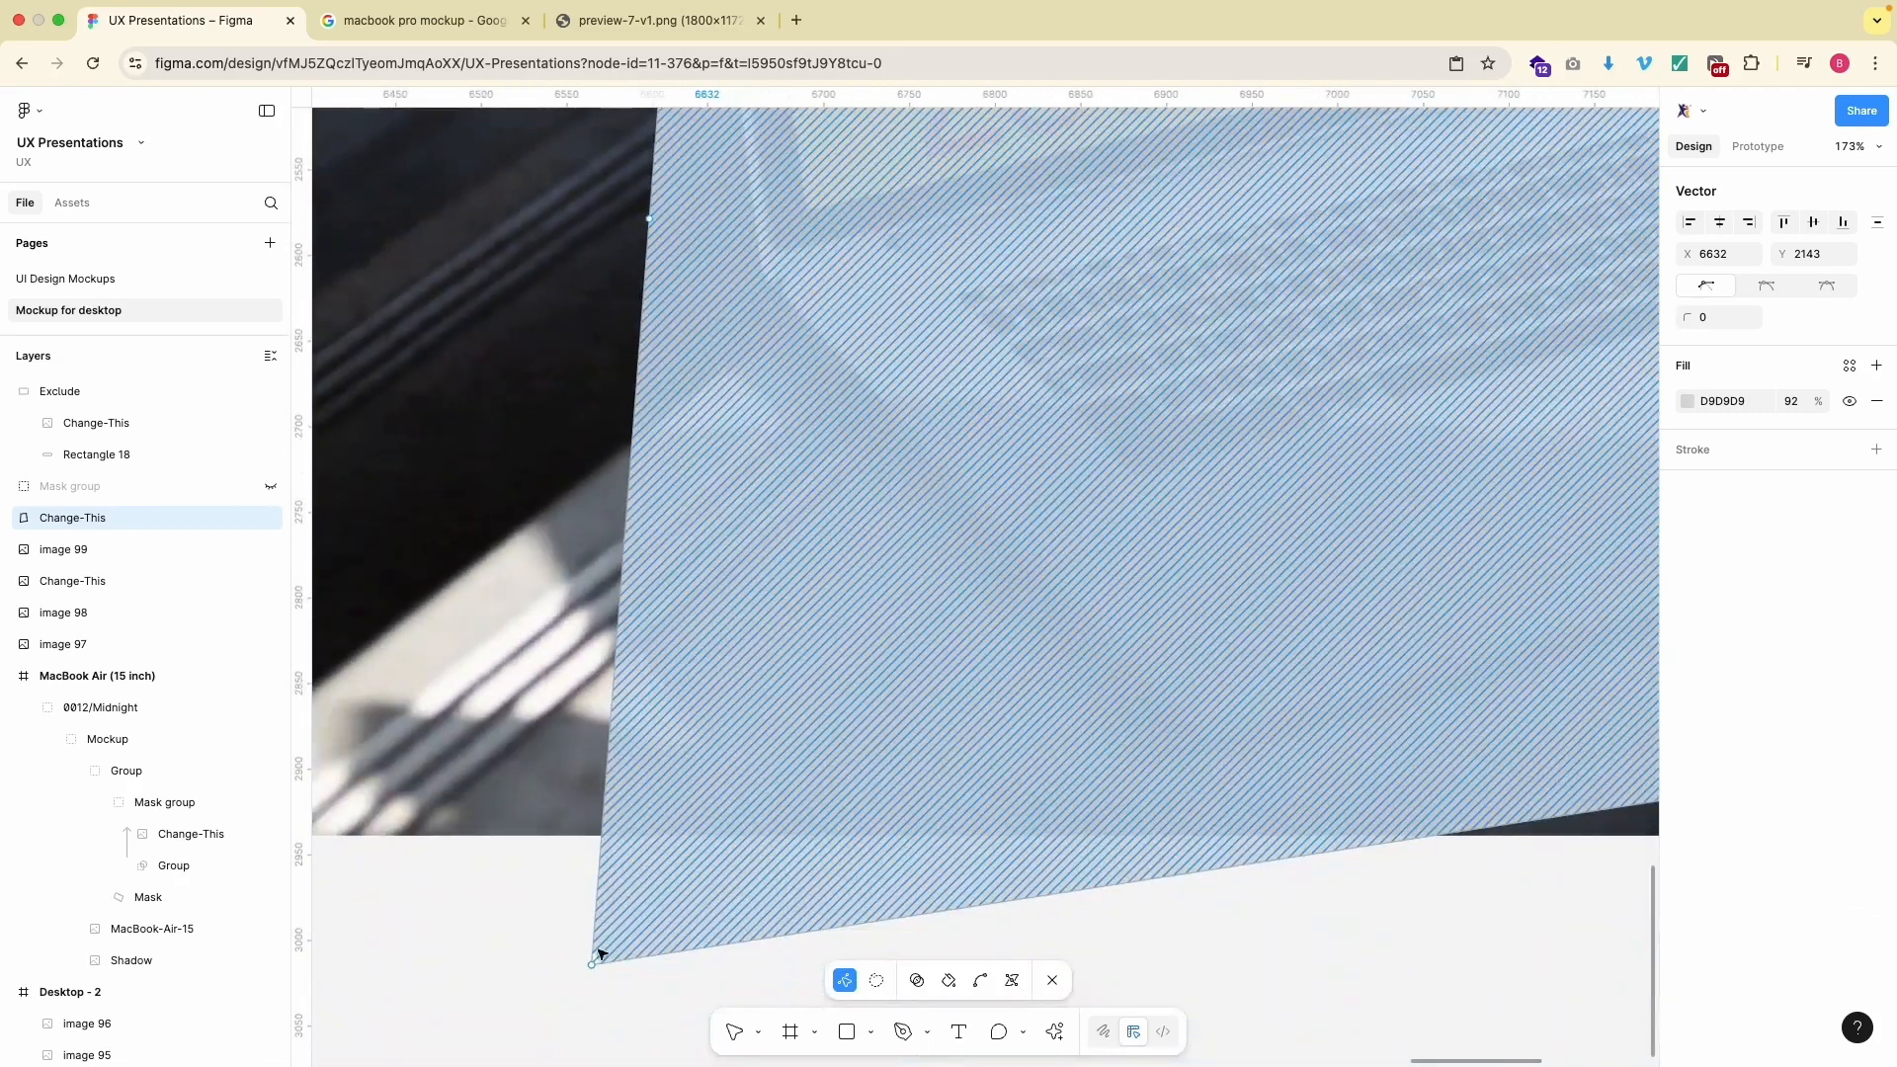
pyautogui.moveTo(593, 964); pyautogui.dragTo(804, 210)
pyautogui.hscroll(5, 804, 210)
pyautogui.scroll(2, 805, 211)
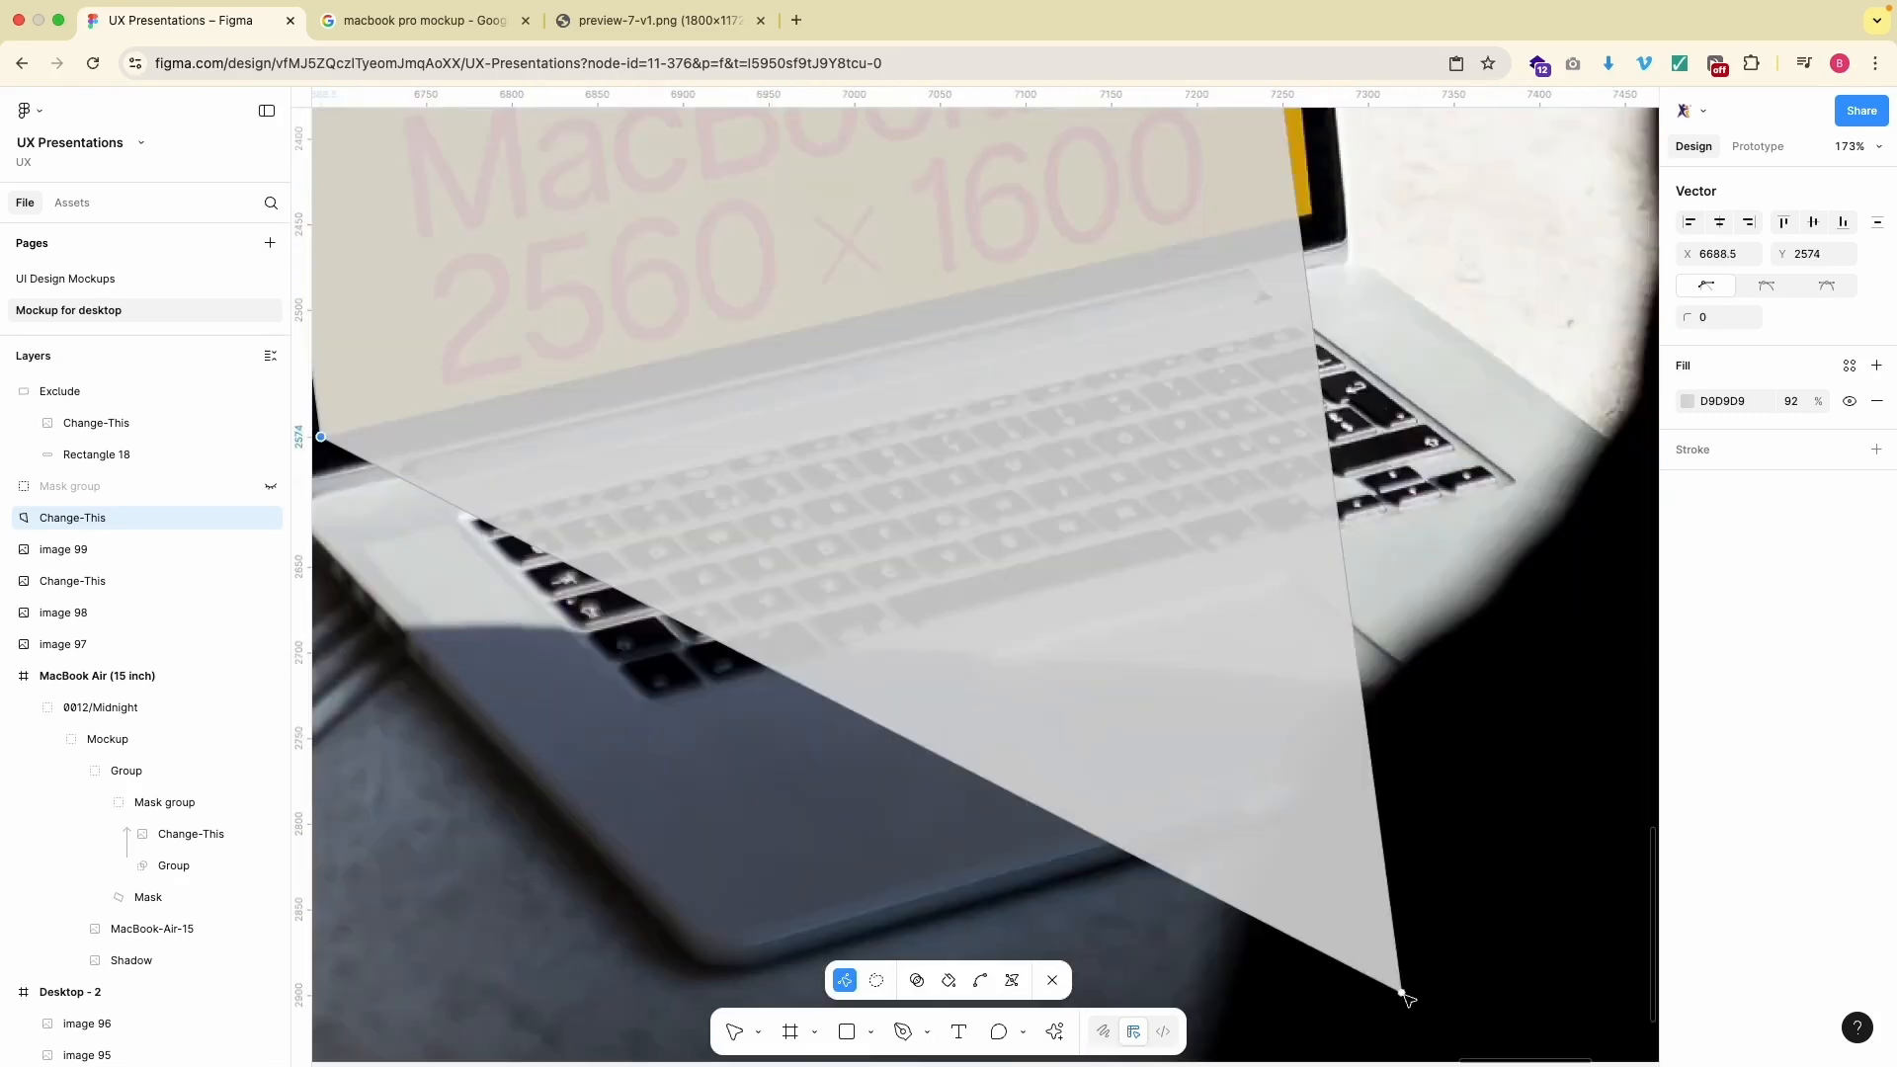
pyautogui.moveTo(1407, 999); pyautogui.dragTo(1367, 200)
pyautogui.scroll(10, 1317, 432)
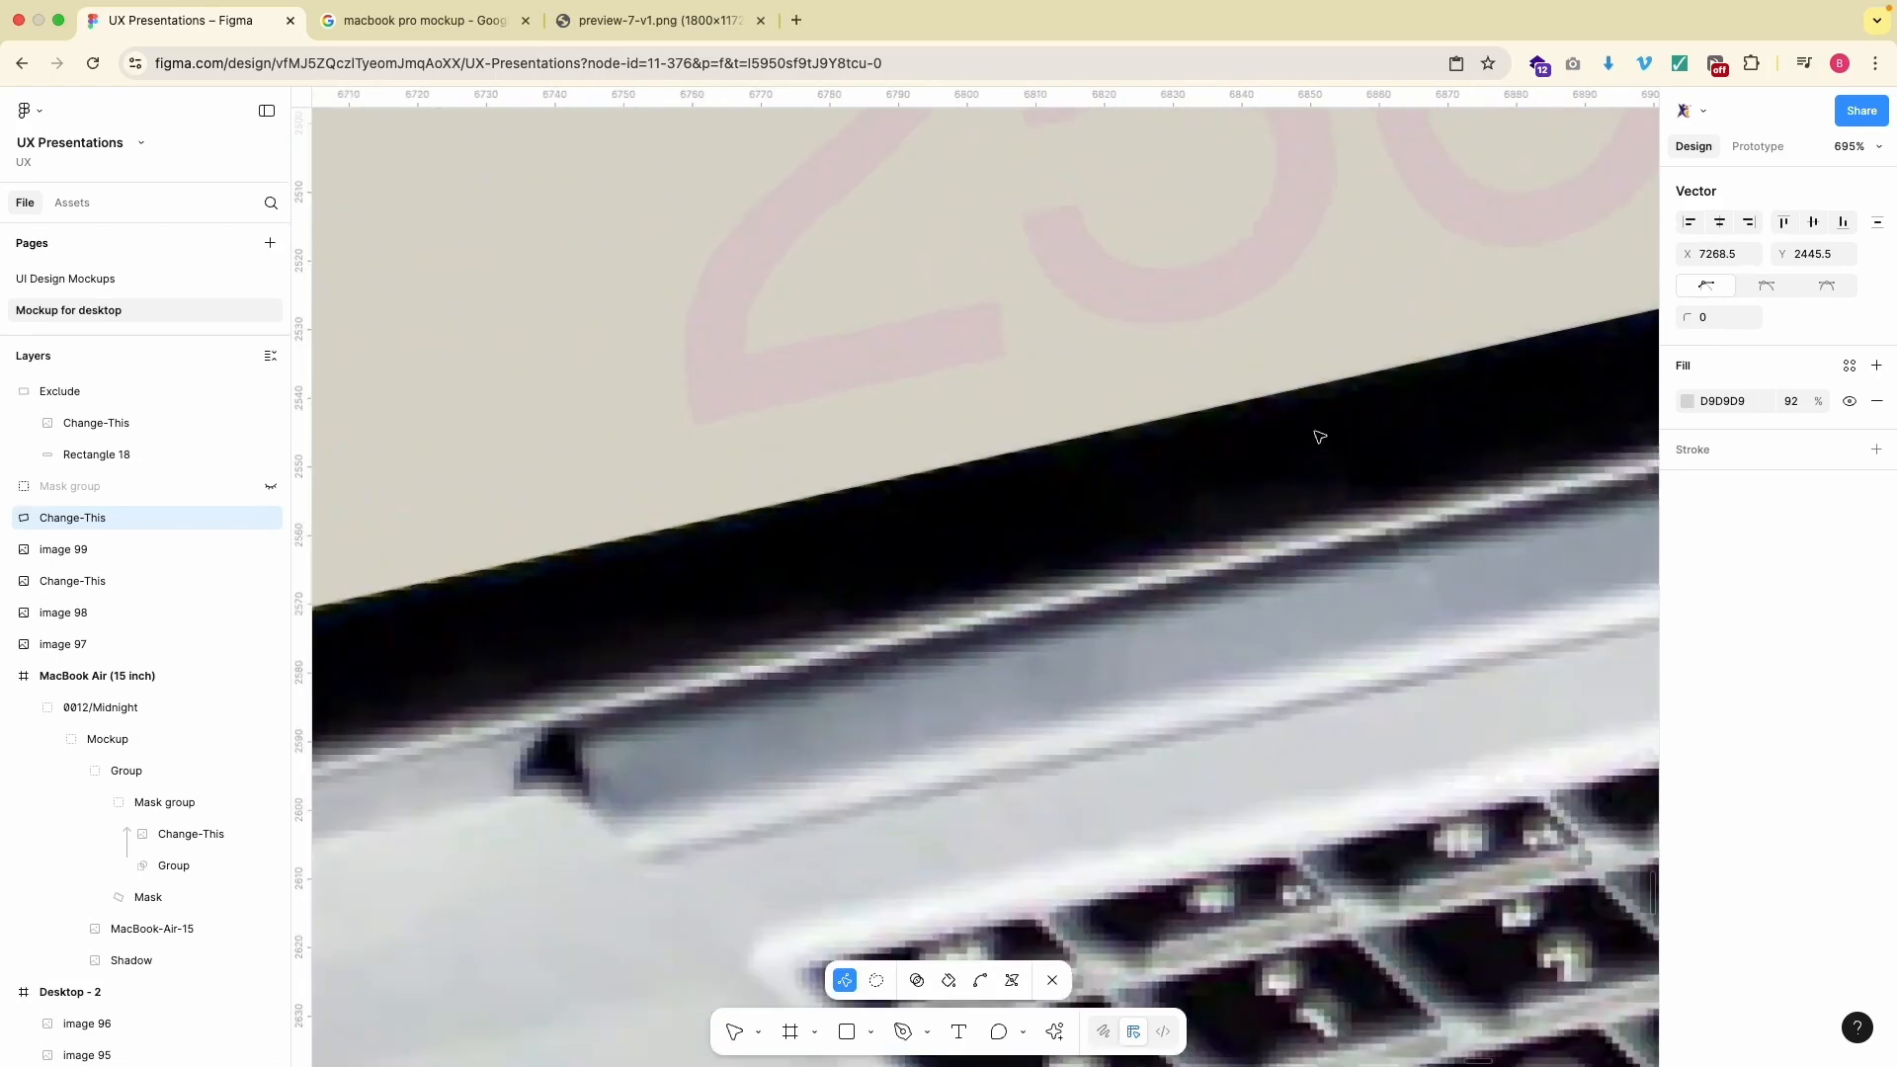
# - Fine-tune the shape's upper-right corner to about X 7228.5, Y 2051, and show the Mask group again
pyautogui.hscroll(-5, 1318, 432)
pyautogui.click(870, 728)
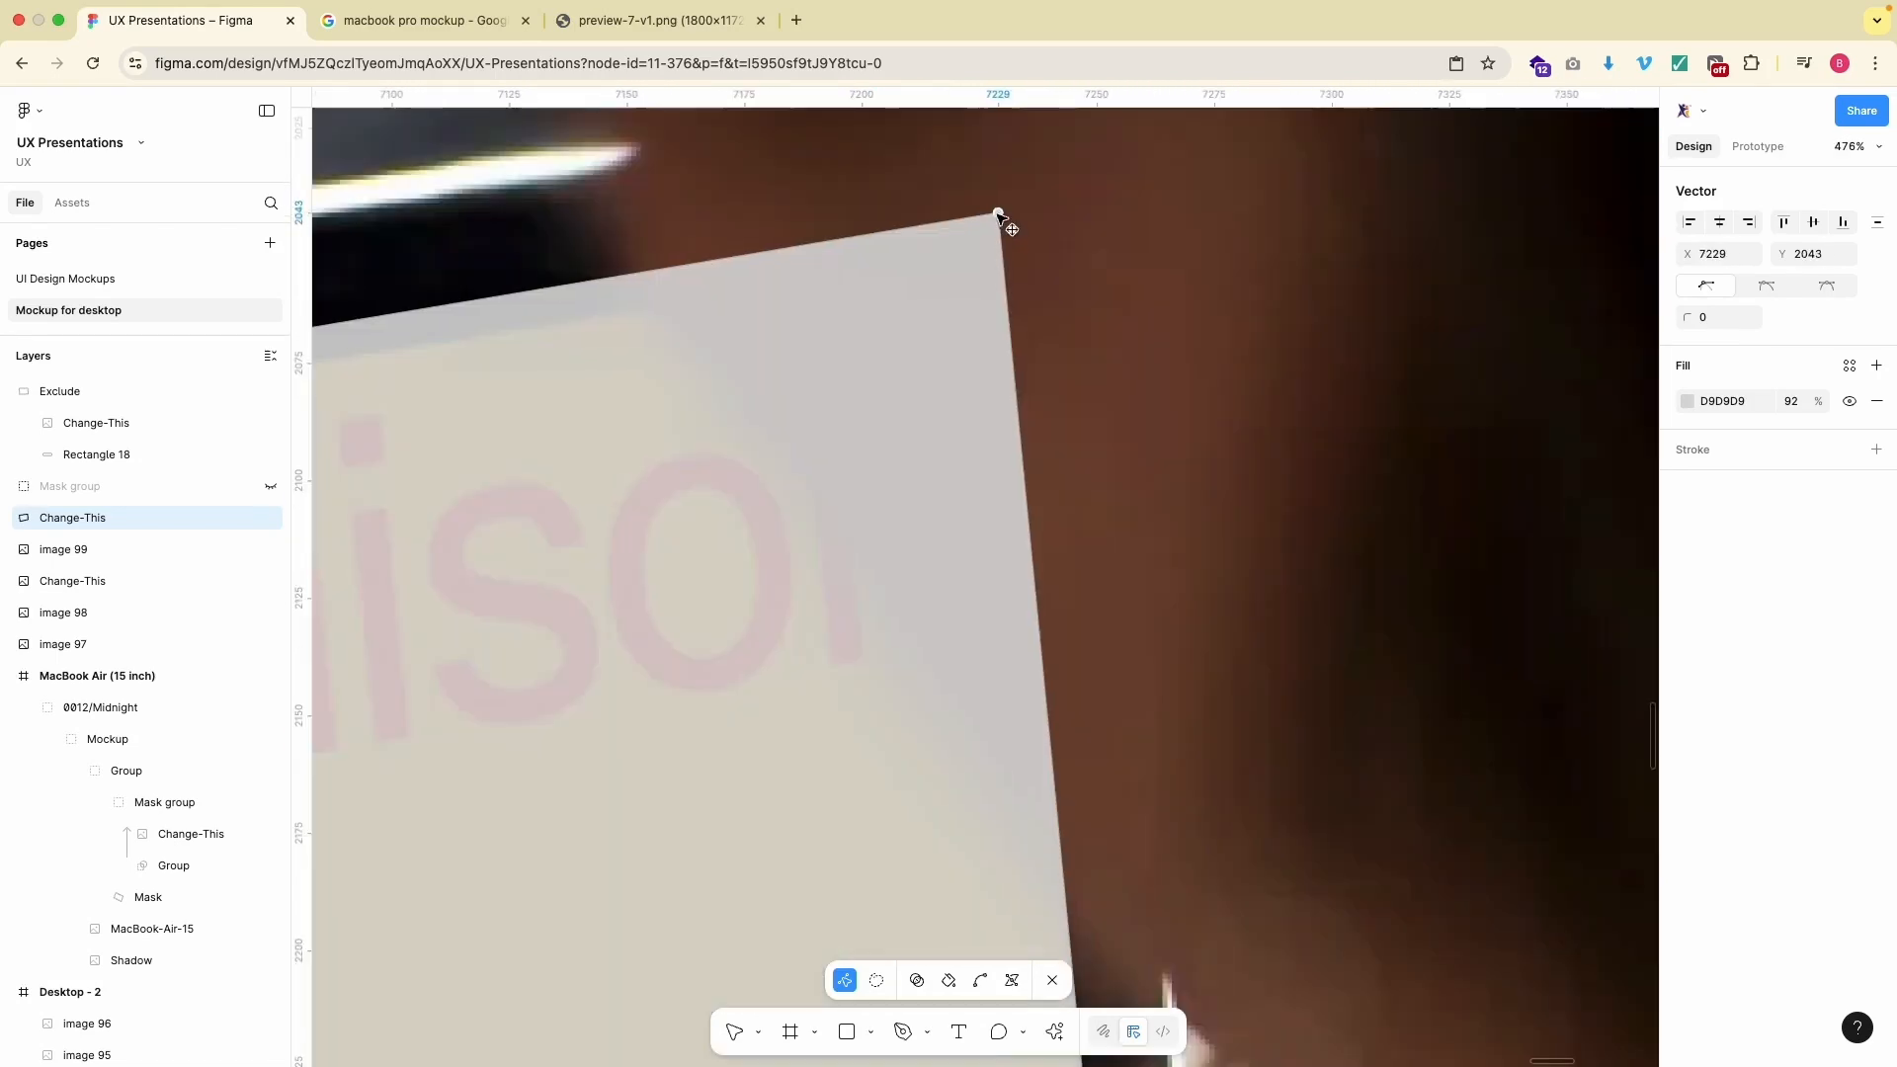
pyautogui.moveTo(1000, 212); pyautogui.dragTo(997, 254)
pyautogui.scroll(-15, 995, 253)
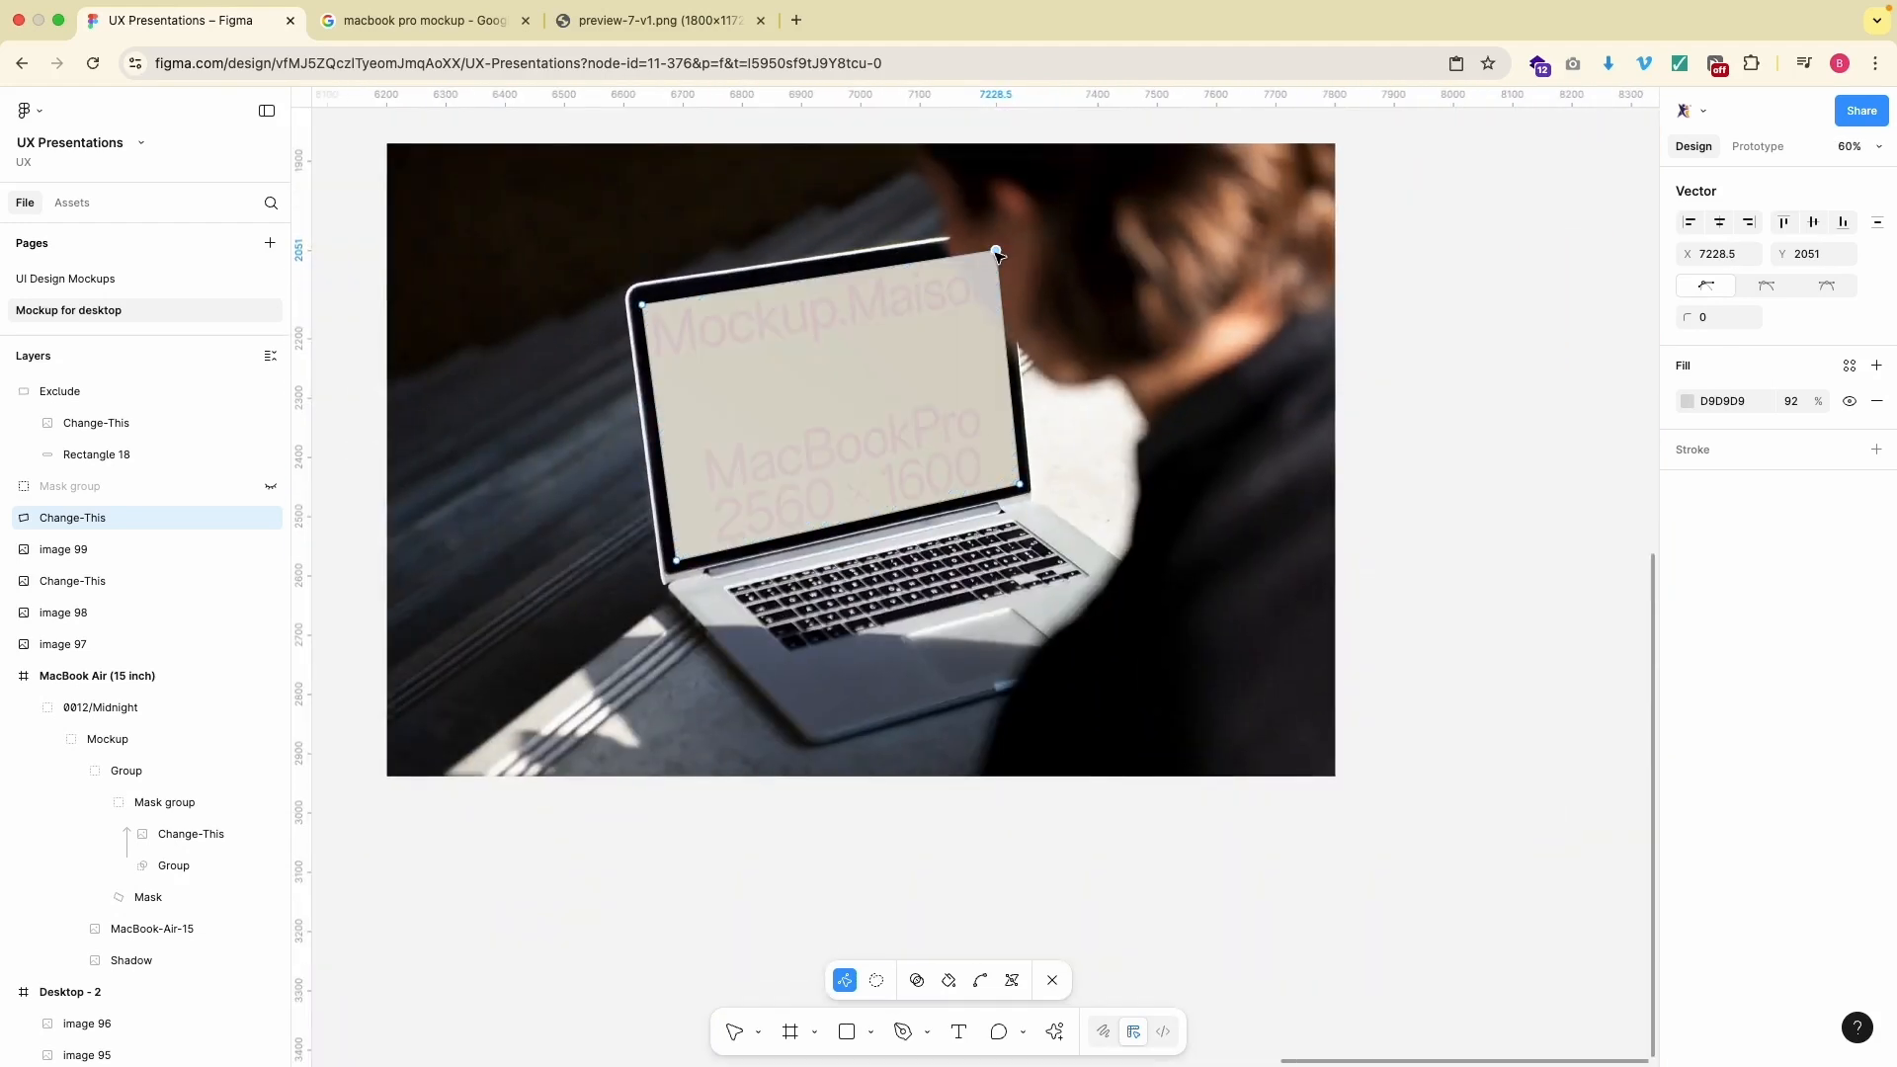
pyautogui.click(1418, 460)
pyautogui.click(273, 486)
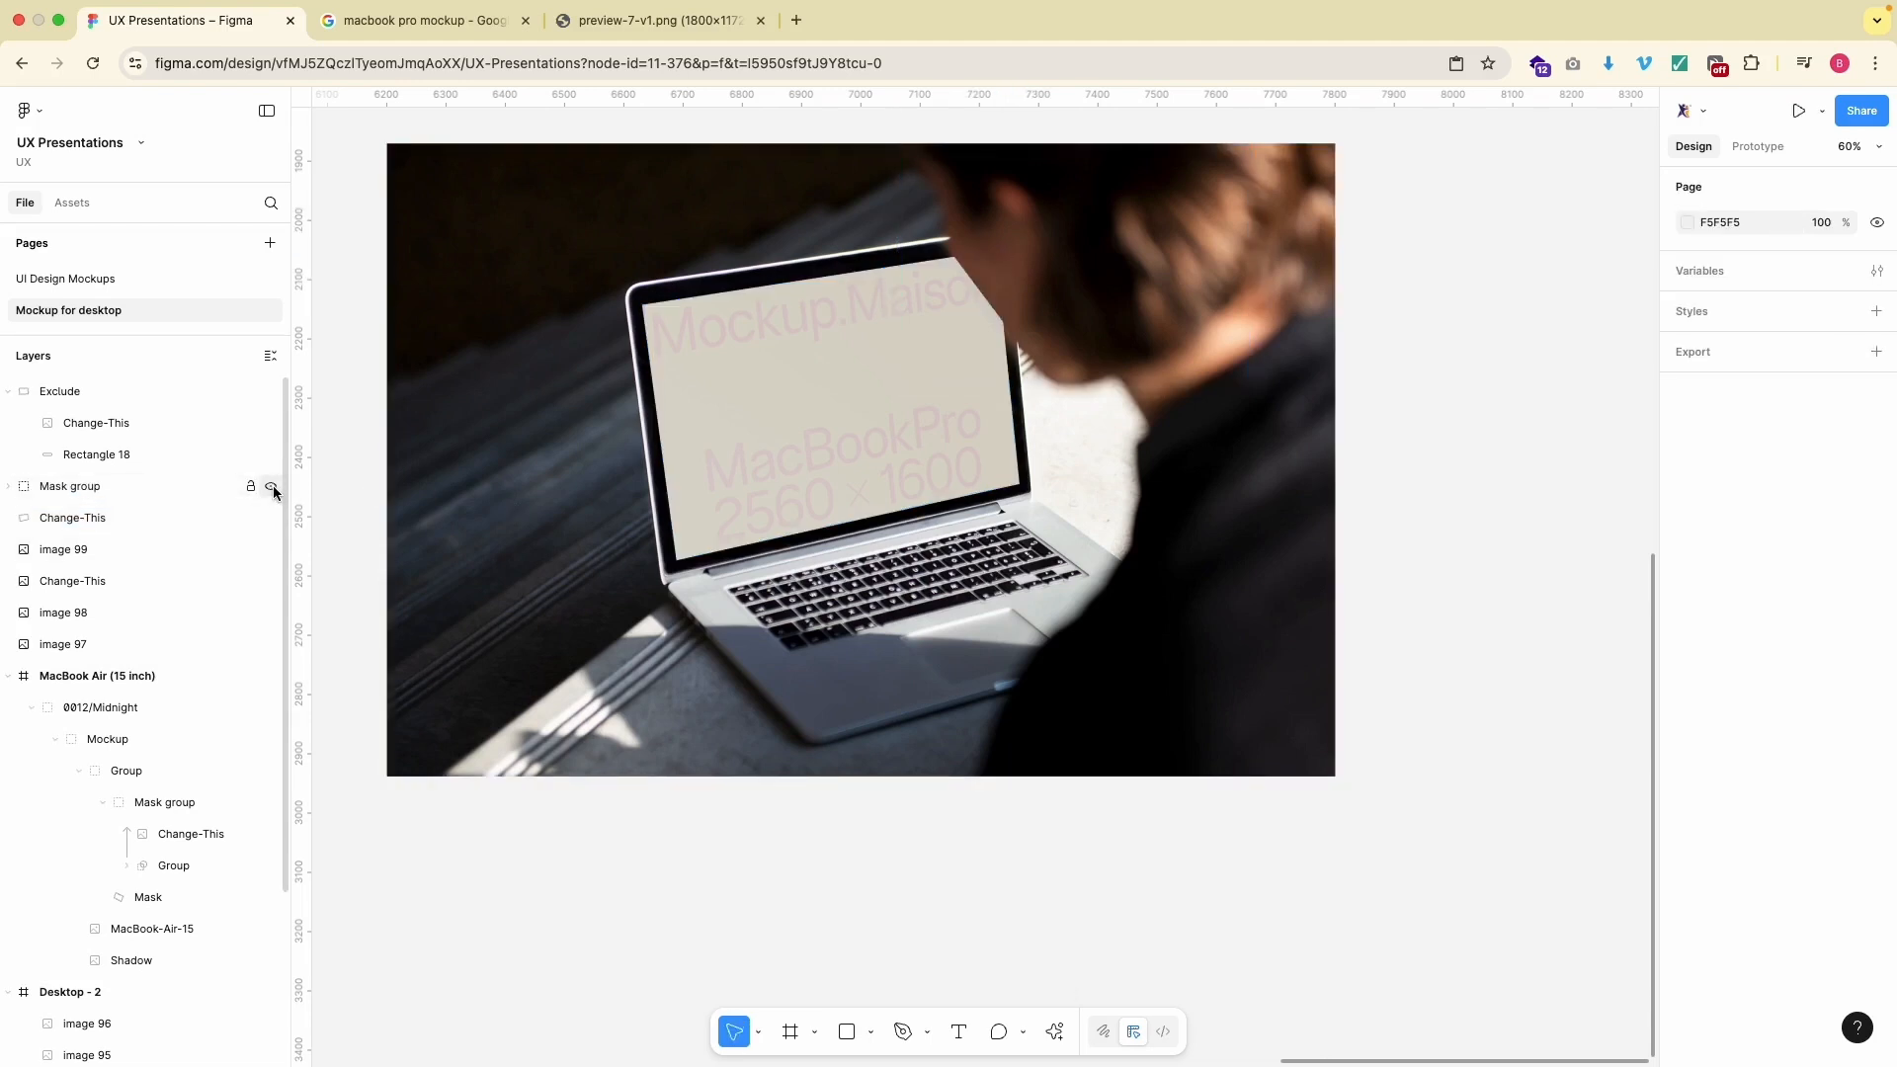
# - Add a uniform layer blur of 31 to the Mask group covering the head
pyautogui.click(94, 488)
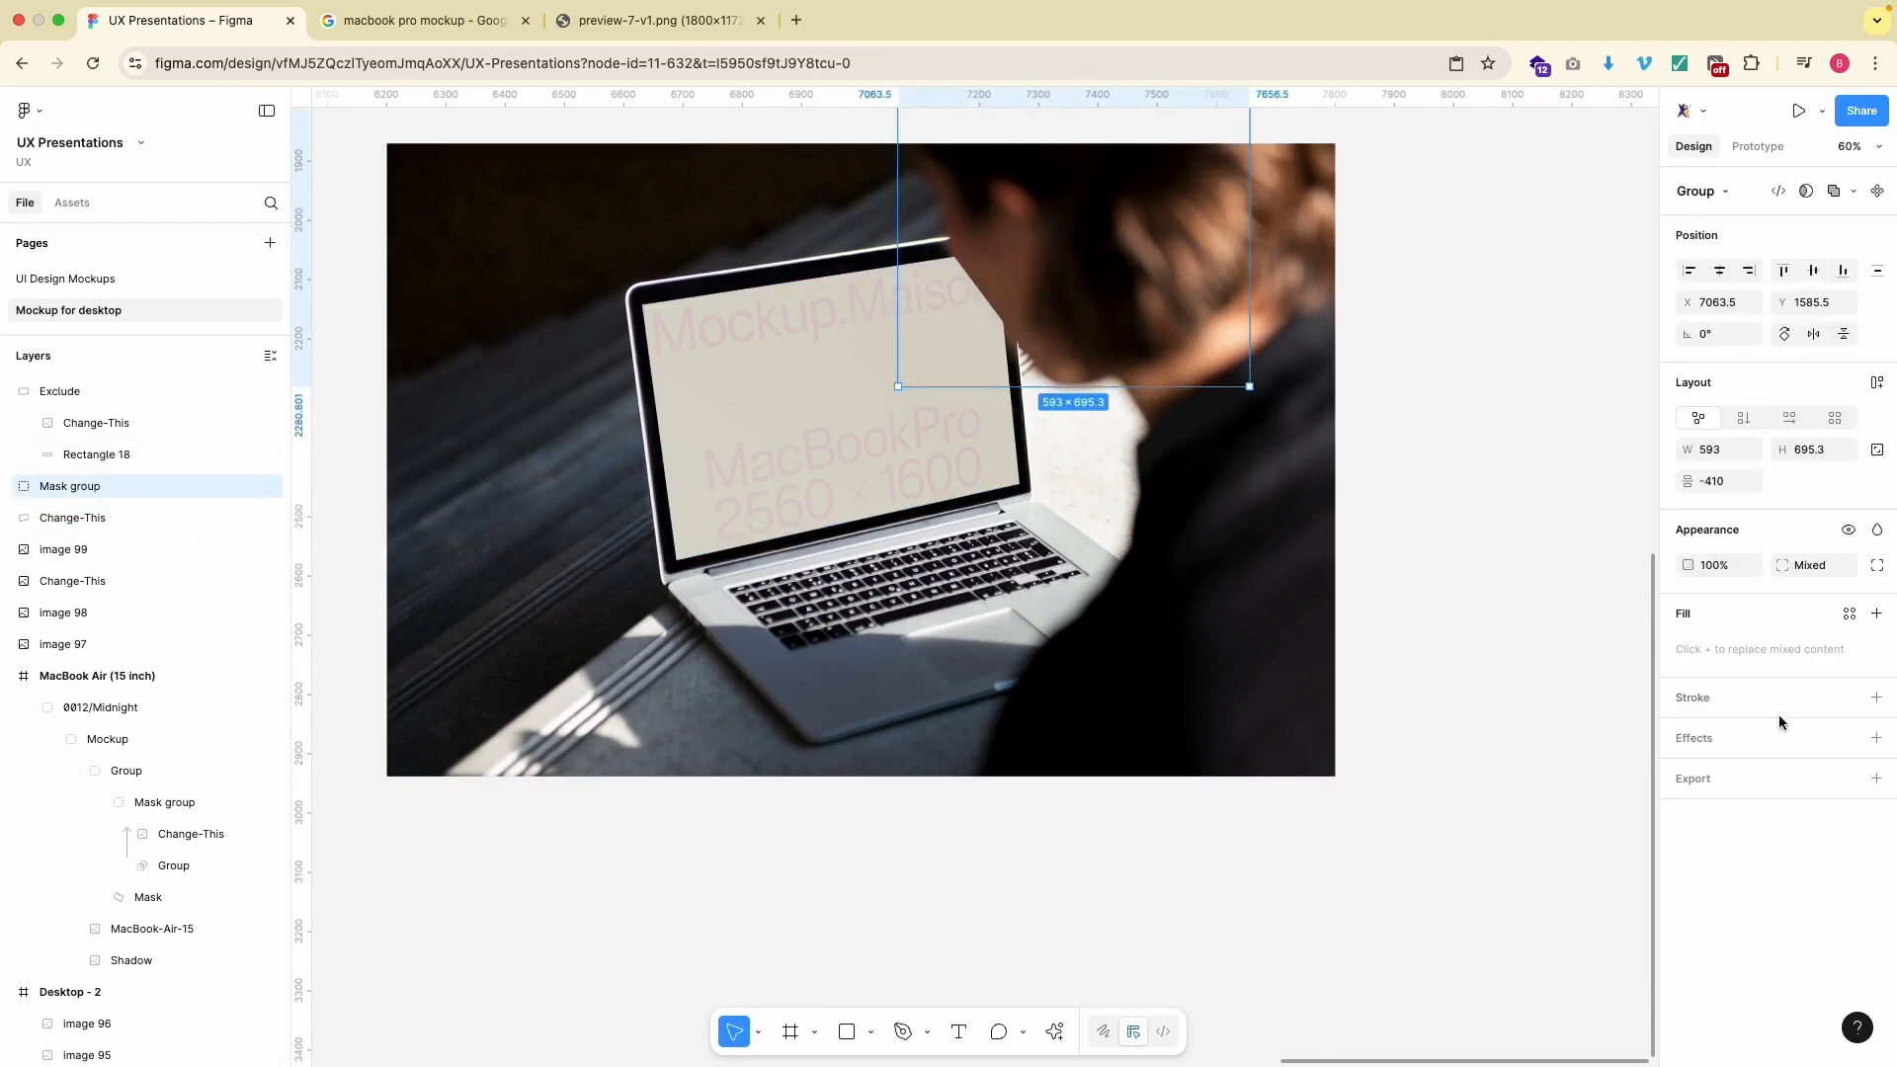
pyautogui.click(1874, 739)
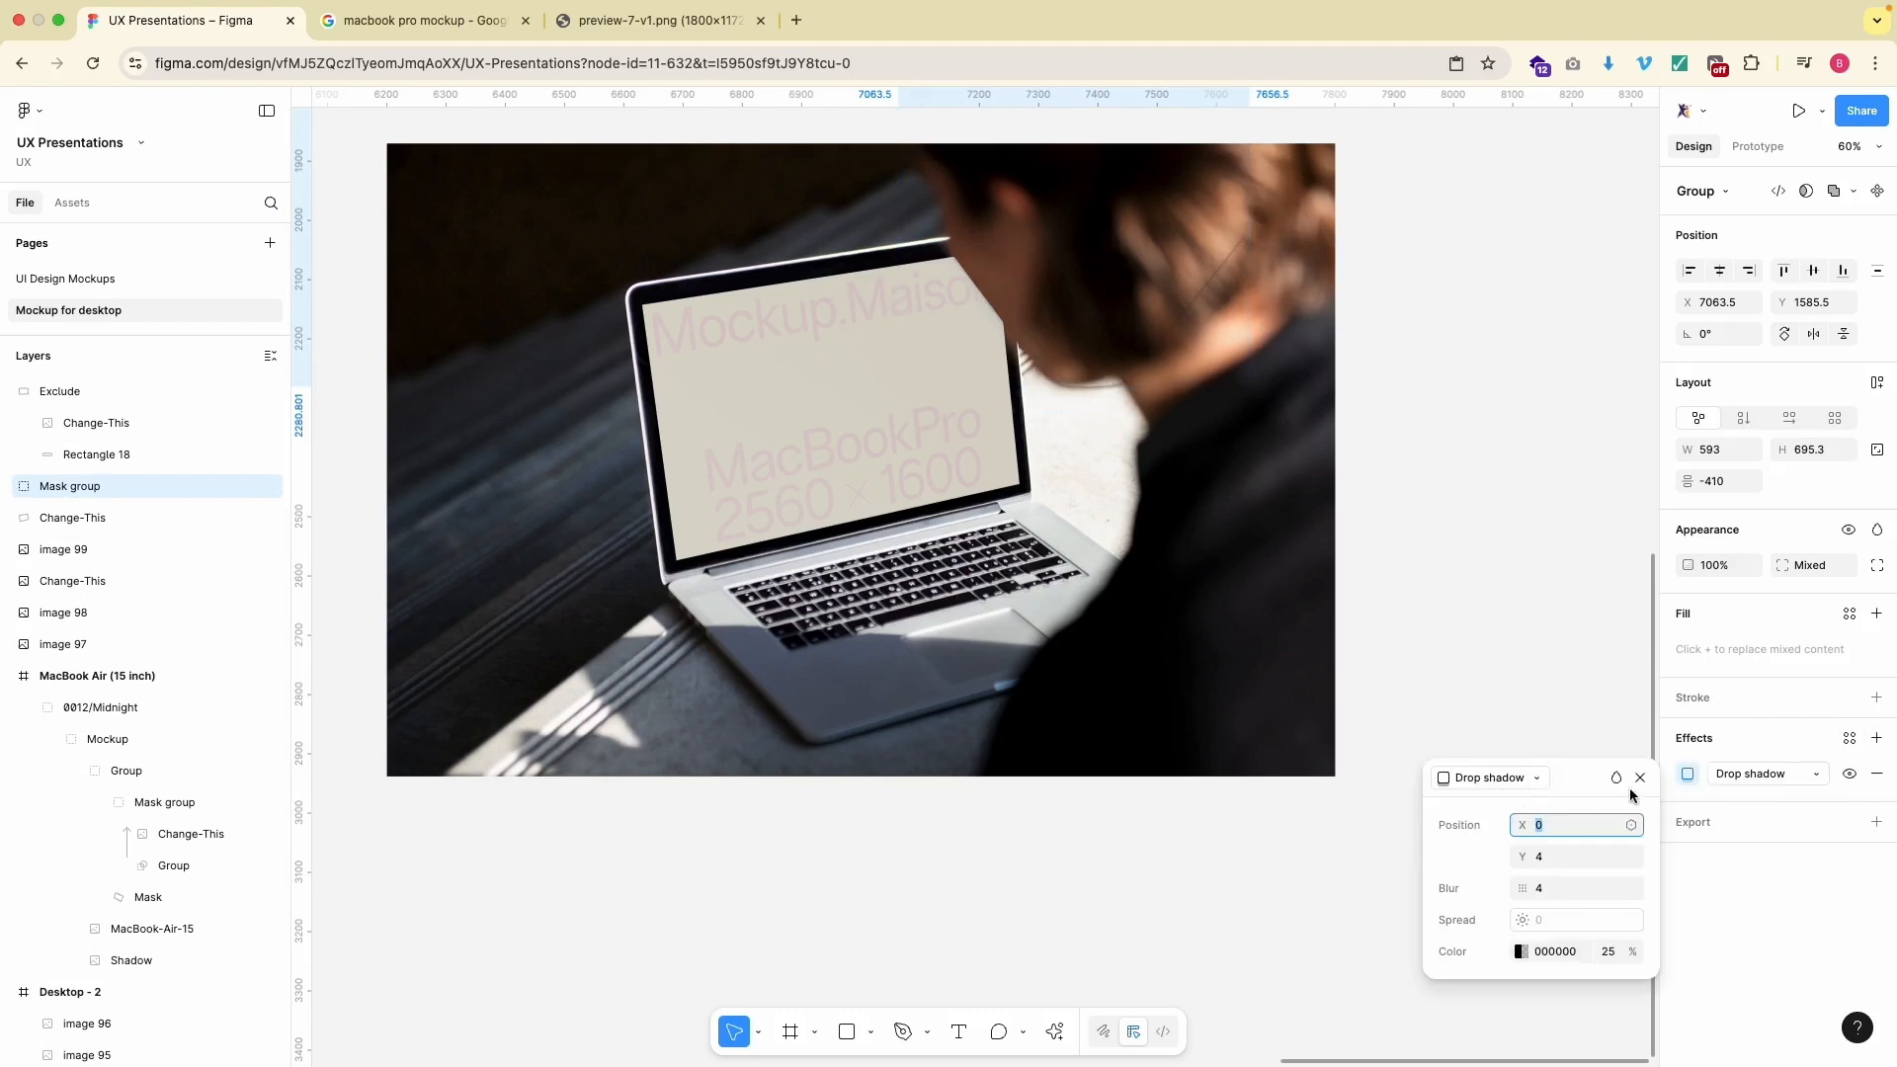
pyautogui.click(1768, 773)
pyautogui.click(1768, 792)
pyautogui.click(1687, 773)
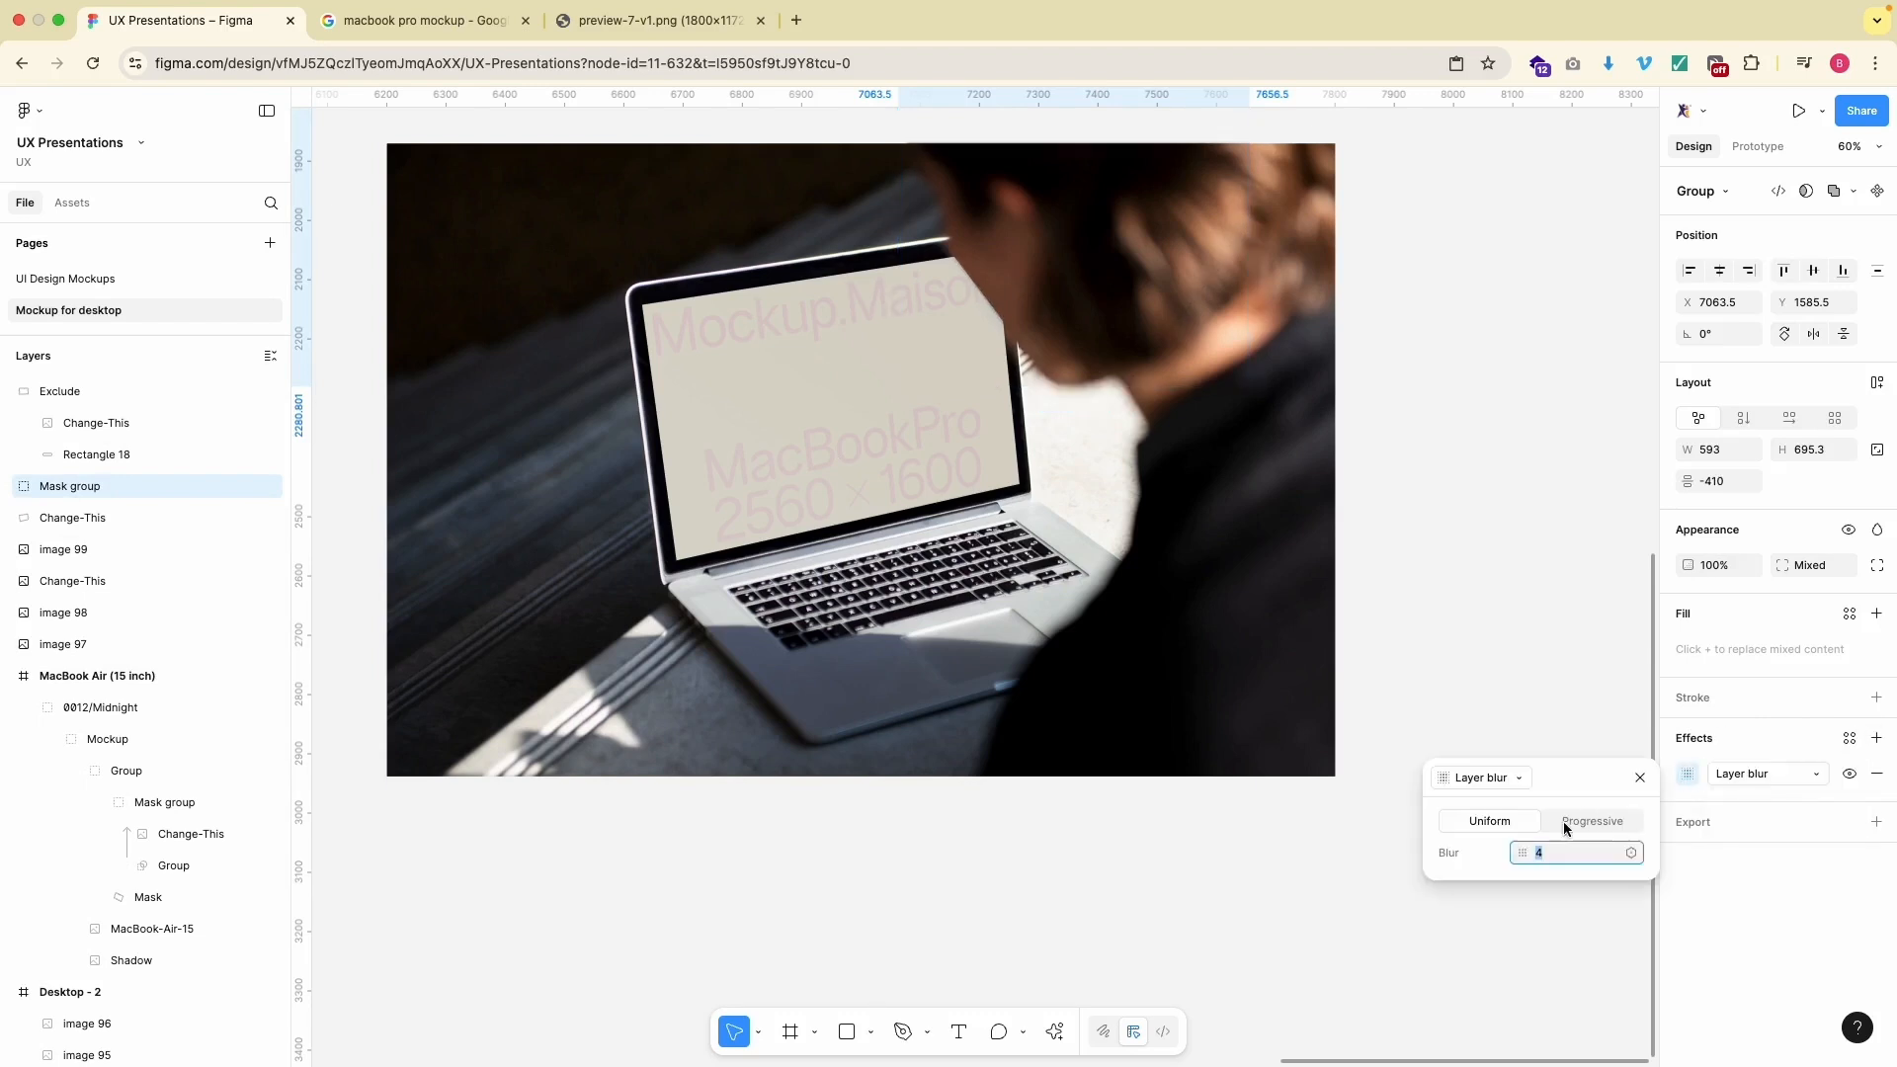
pyautogui.press('Up')
pyautogui.press('Up')
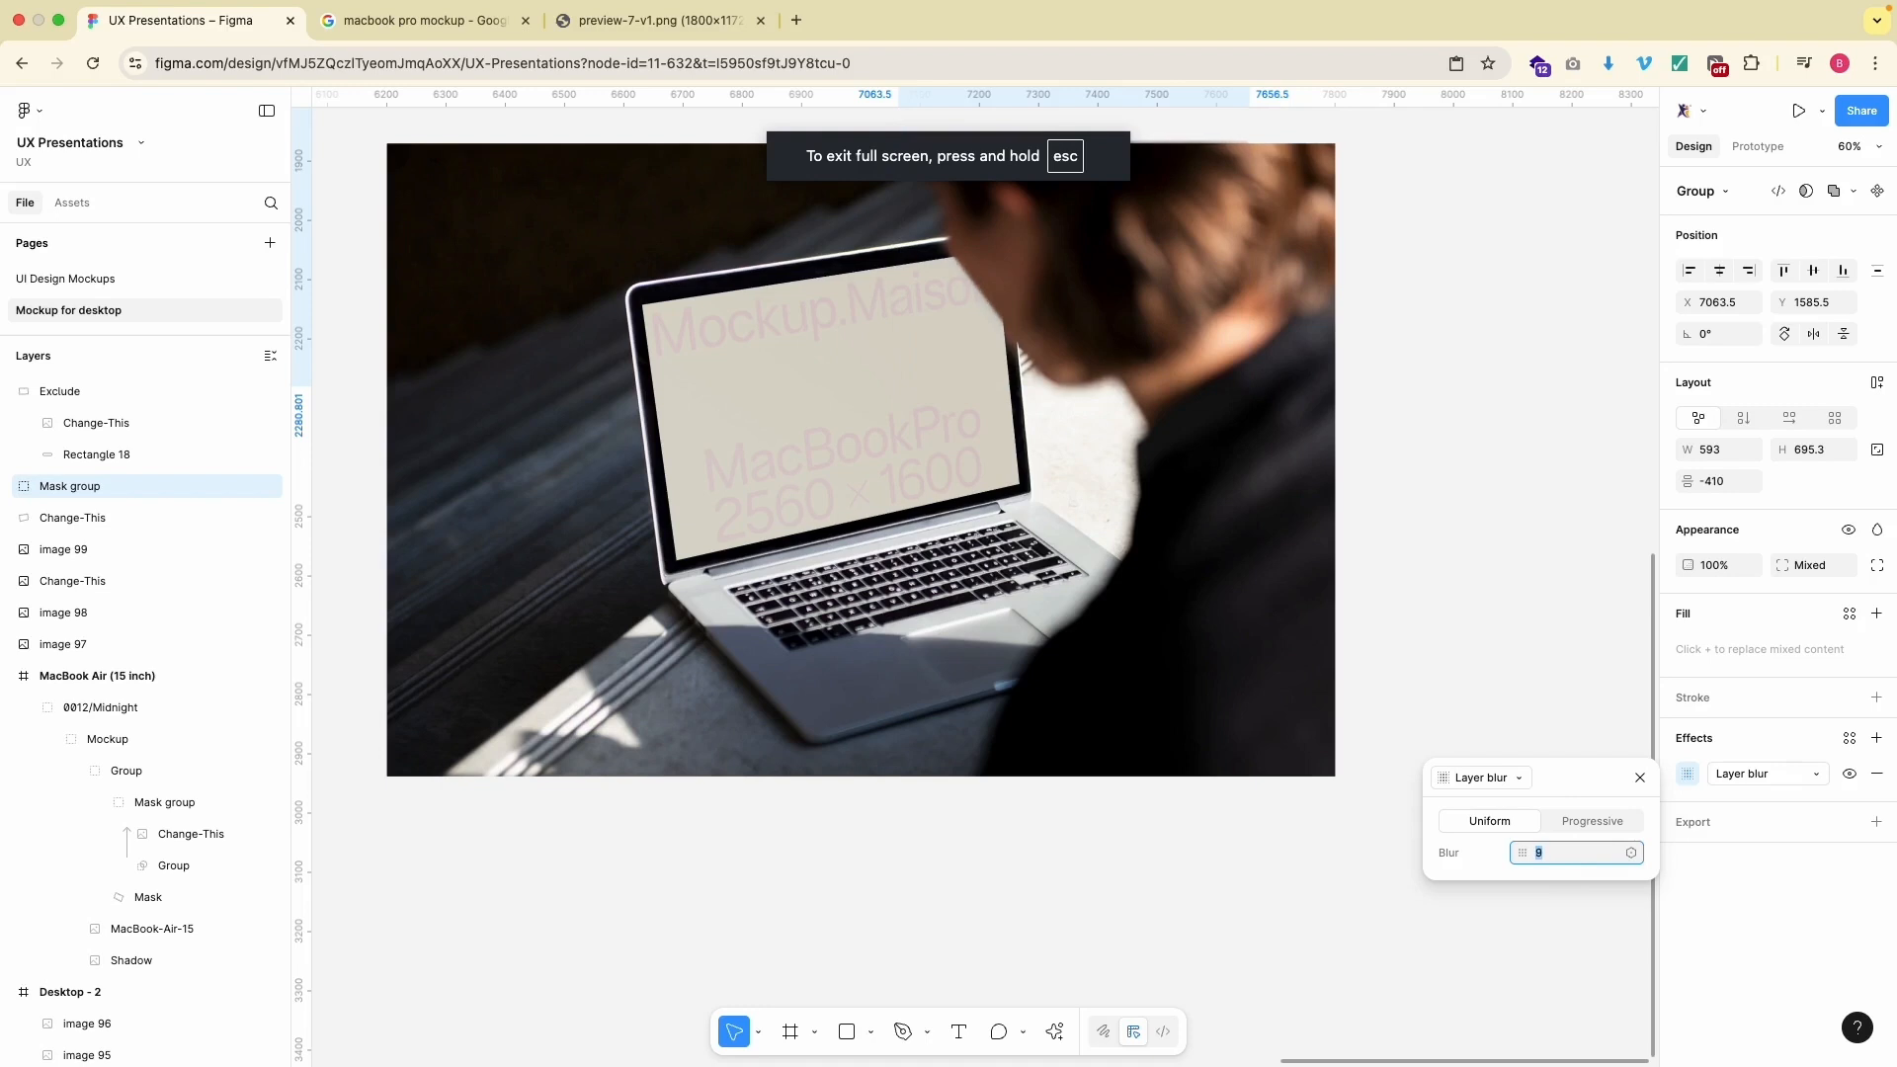
pyautogui.press('Up')
pyautogui.press('Up')
pyautogui.press('Up')
pyautogui.press('Up')
pyautogui.press('Up')
pyautogui.press('Up')
pyautogui.press('Up')
pyautogui.press('Up')
pyautogui.press('Up')
pyautogui.press('Up')
pyautogui.press('Up')
pyautogui.press('Up')
pyautogui.press('Up')
pyautogui.press('Up')
pyautogui.press('Up')
pyautogui.press('Up')
pyautogui.press('Up')
pyautogui.press('Up')
pyautogui.press('Up')
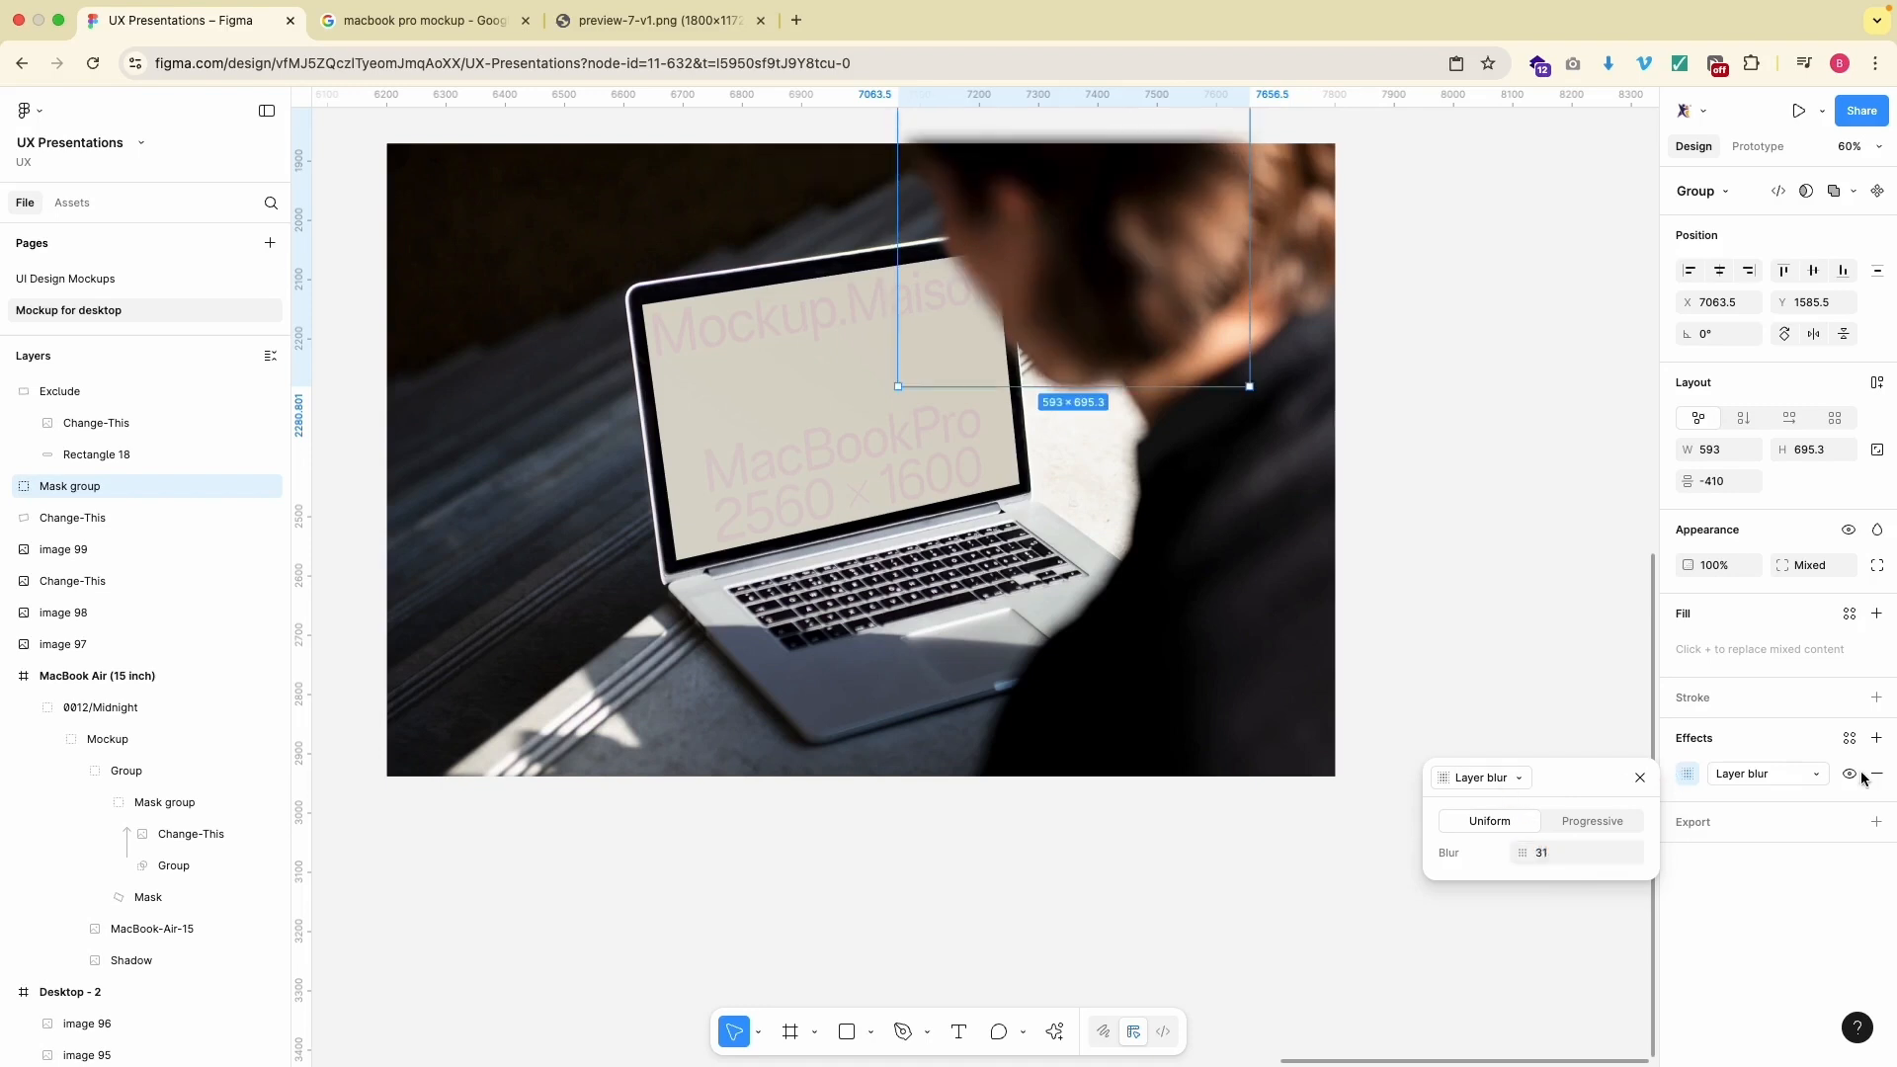
# - Compare the head's edge over the screen with and without the layer blur and the Mask group
pyautogui.click(1849, 775)
pyautogui.click(1850, 775)
pyautogui.click(1851, 775)
pyautogui.click(1851, 775)
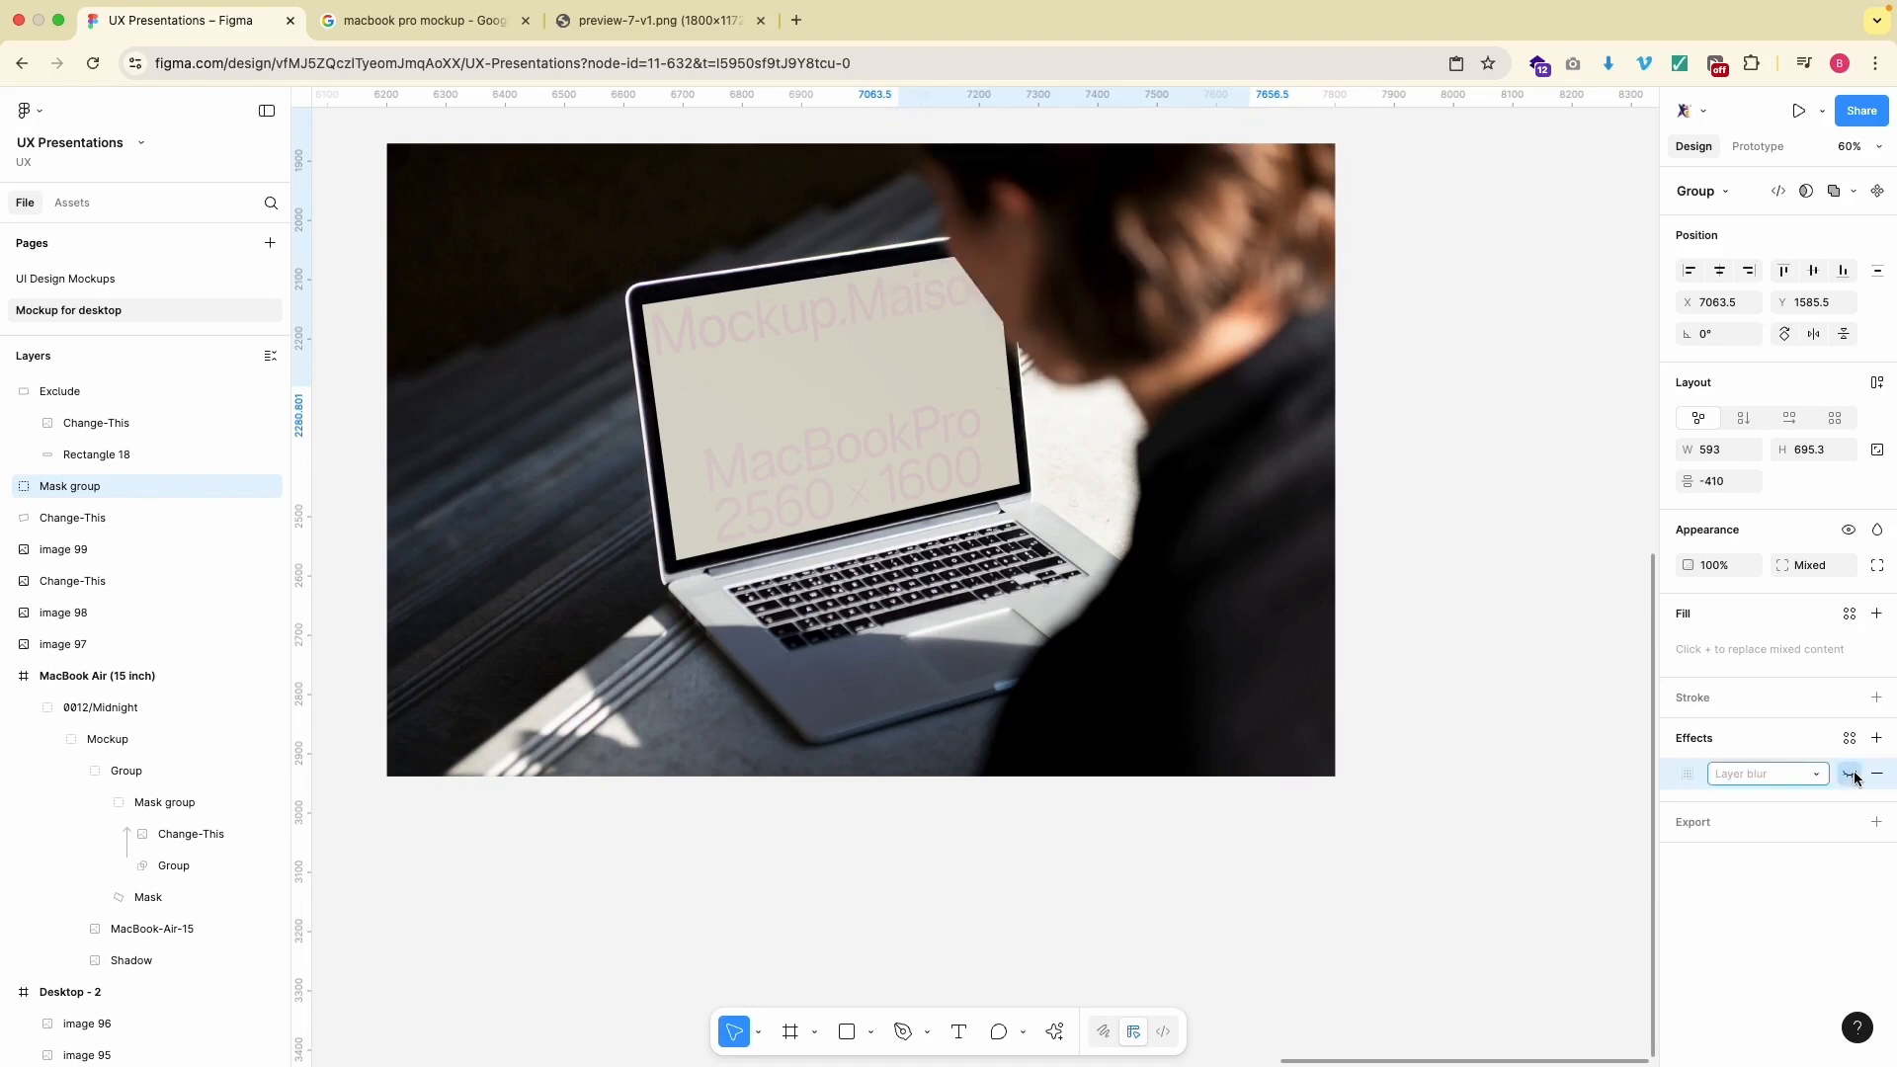
pyautogui.click(1851, 776)
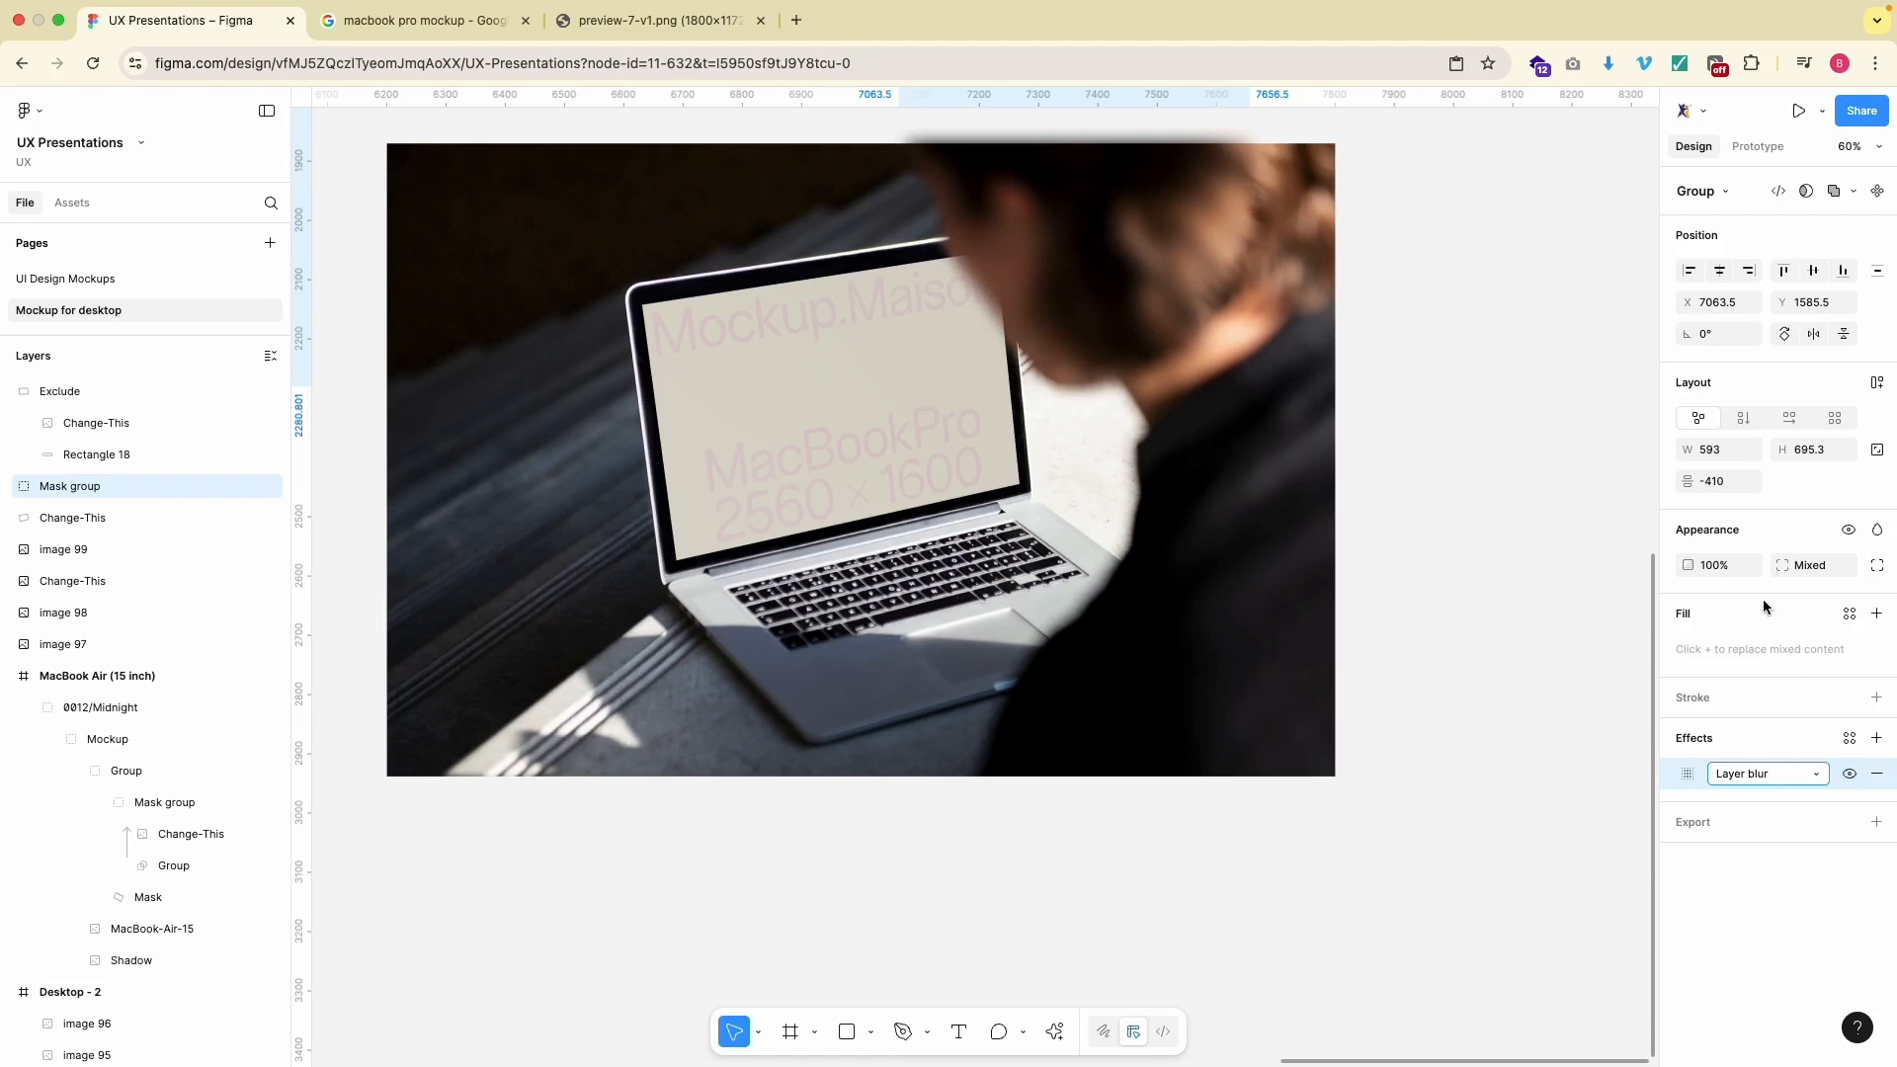
pyautogui.click(270, 486)
pyautogui.click(271, 486)
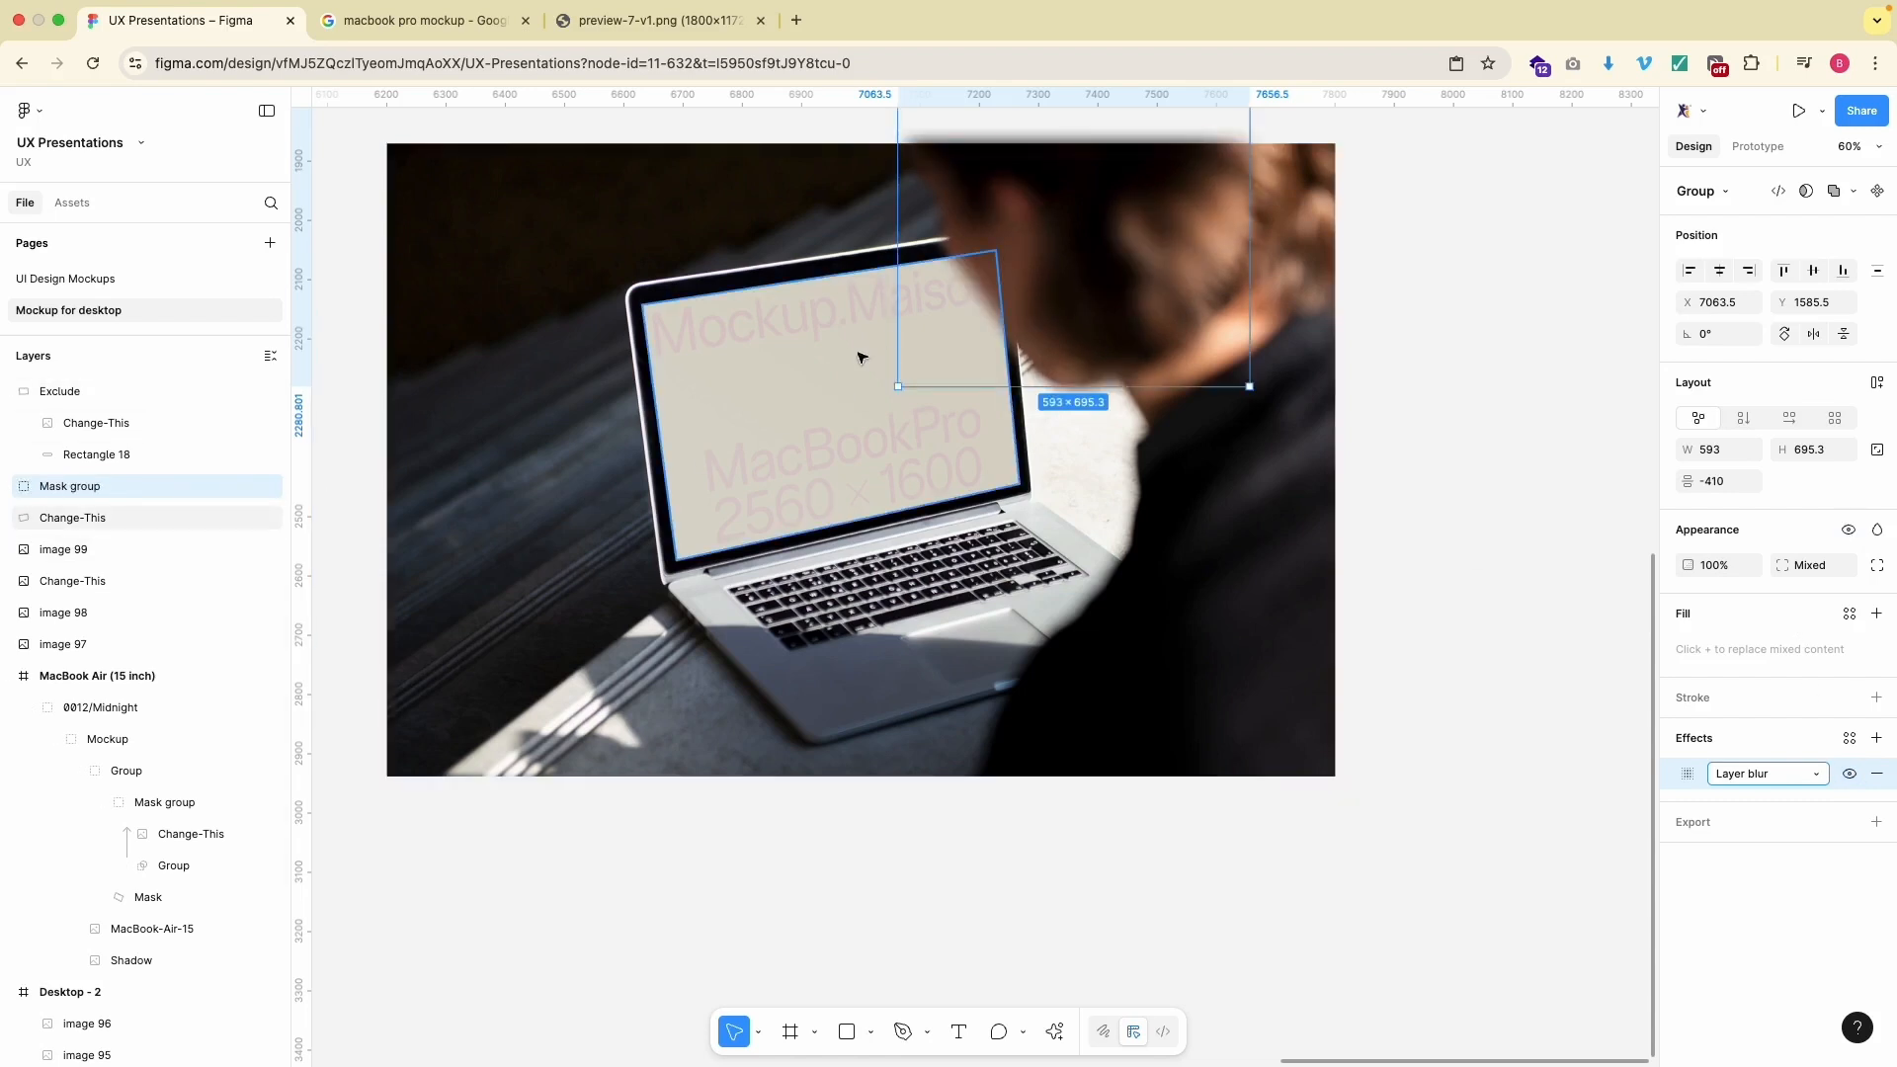
# - Set the fill opacity of the grey Change-This screen shape to 100%
pyautogui.scroll(2, 624, 299)
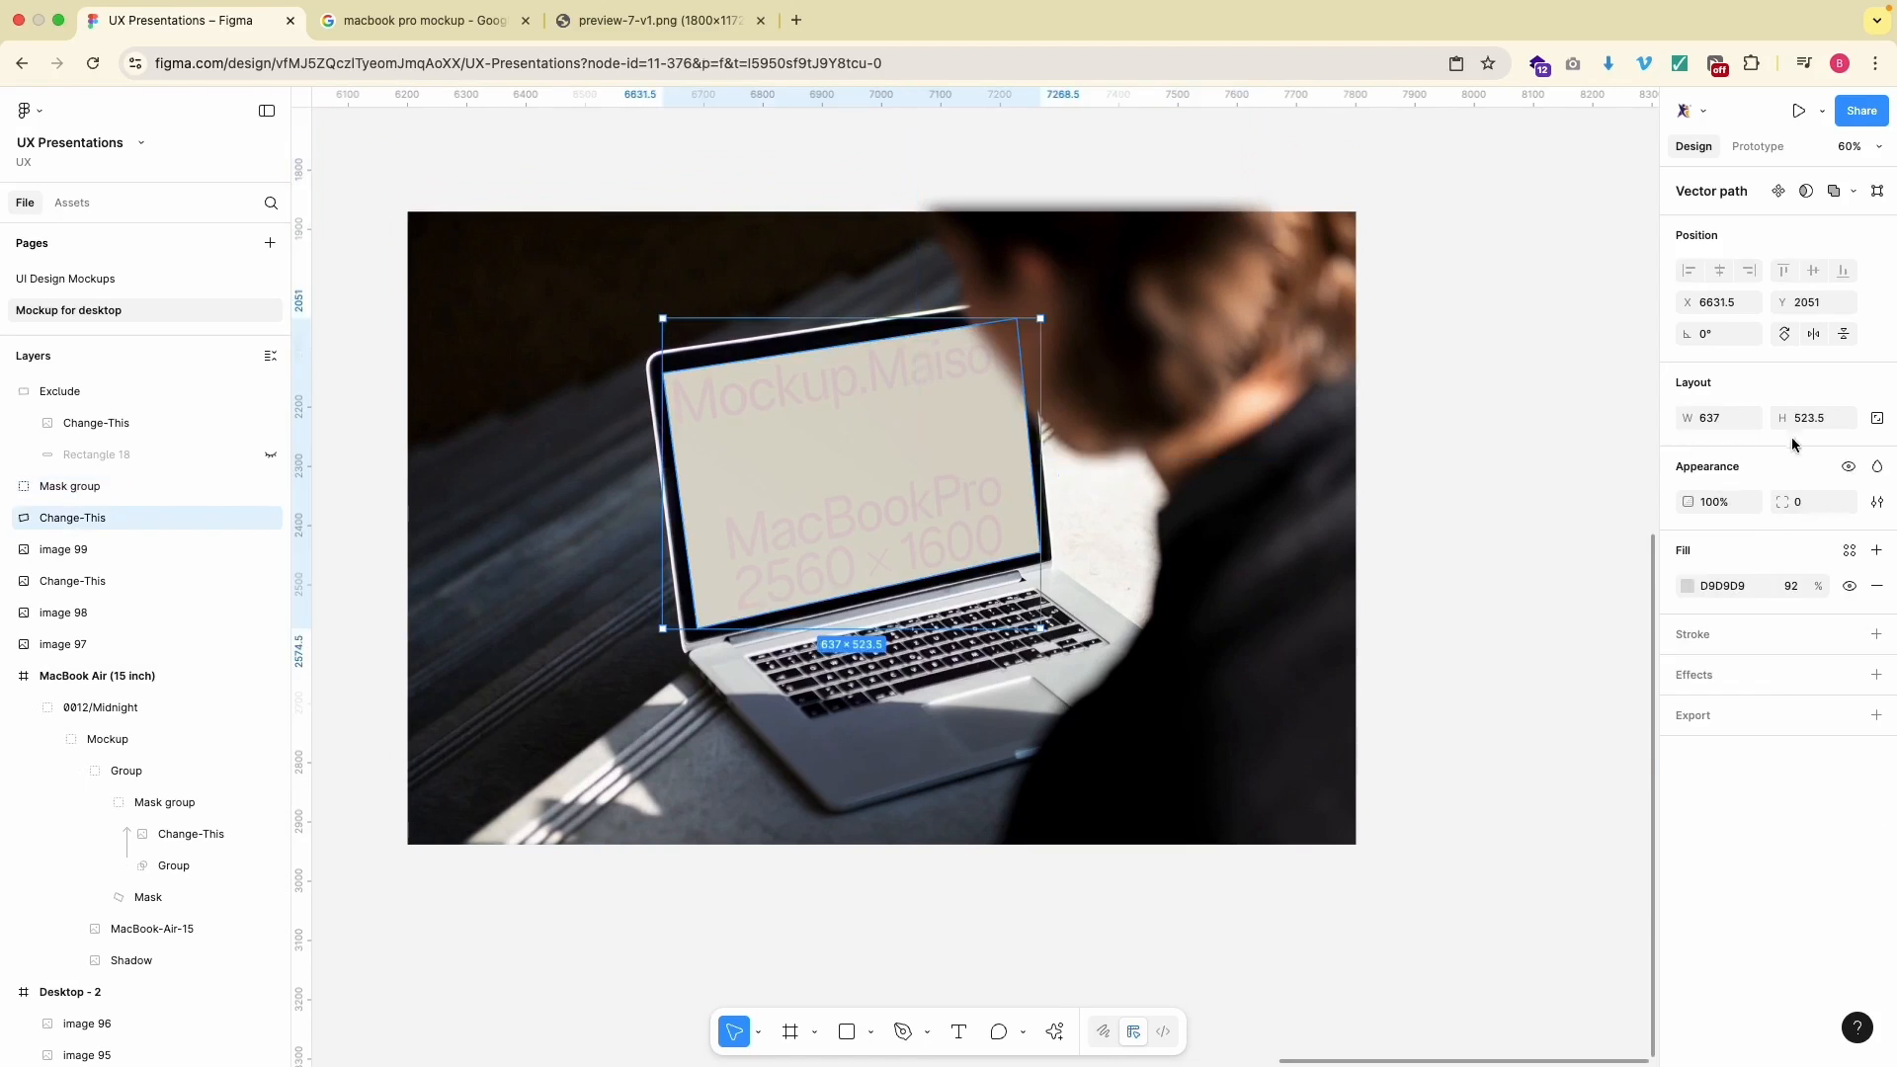
pyautogui.write('100')
pyautogui.press('Return')
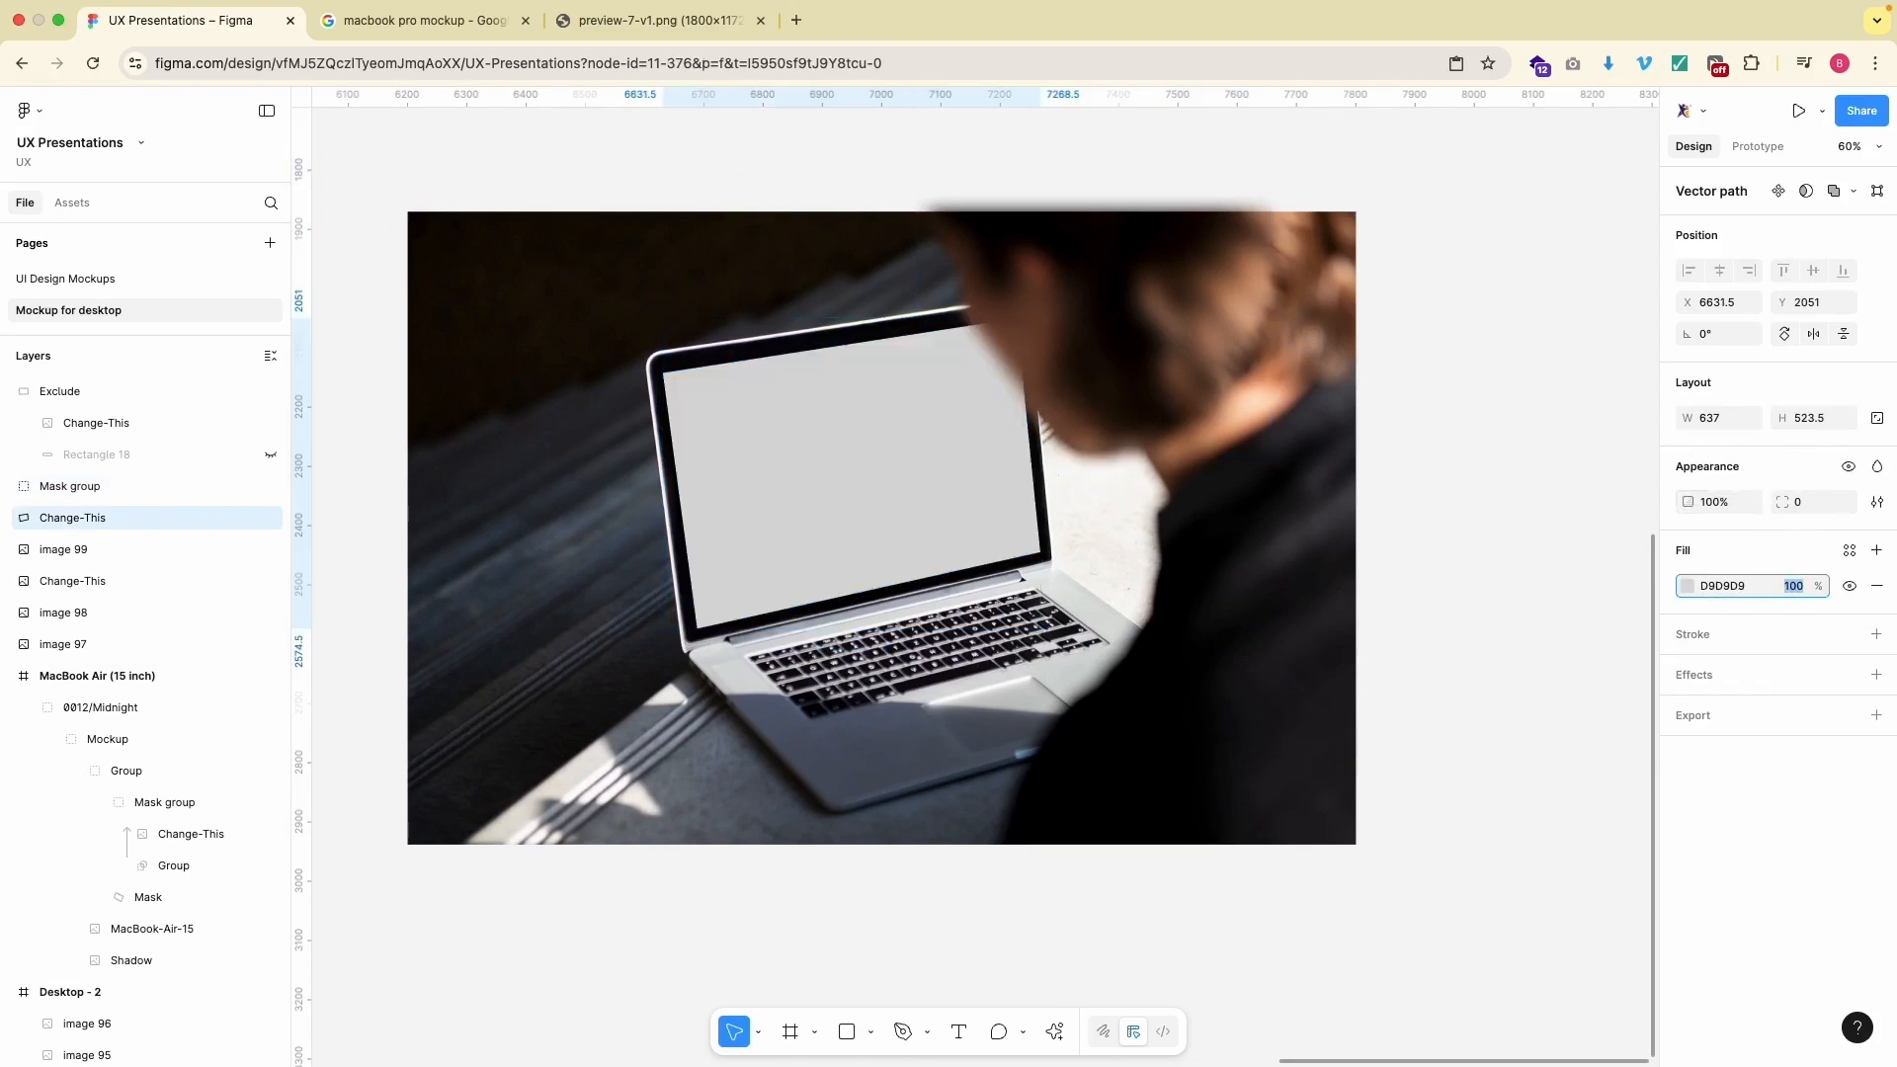
pyautogui.keyDown('ctrl'); pyautogui.scroll(-3, 1558, 593); pyautogui.keyUp('ctrl')
pyautogui.click(1502, 678)
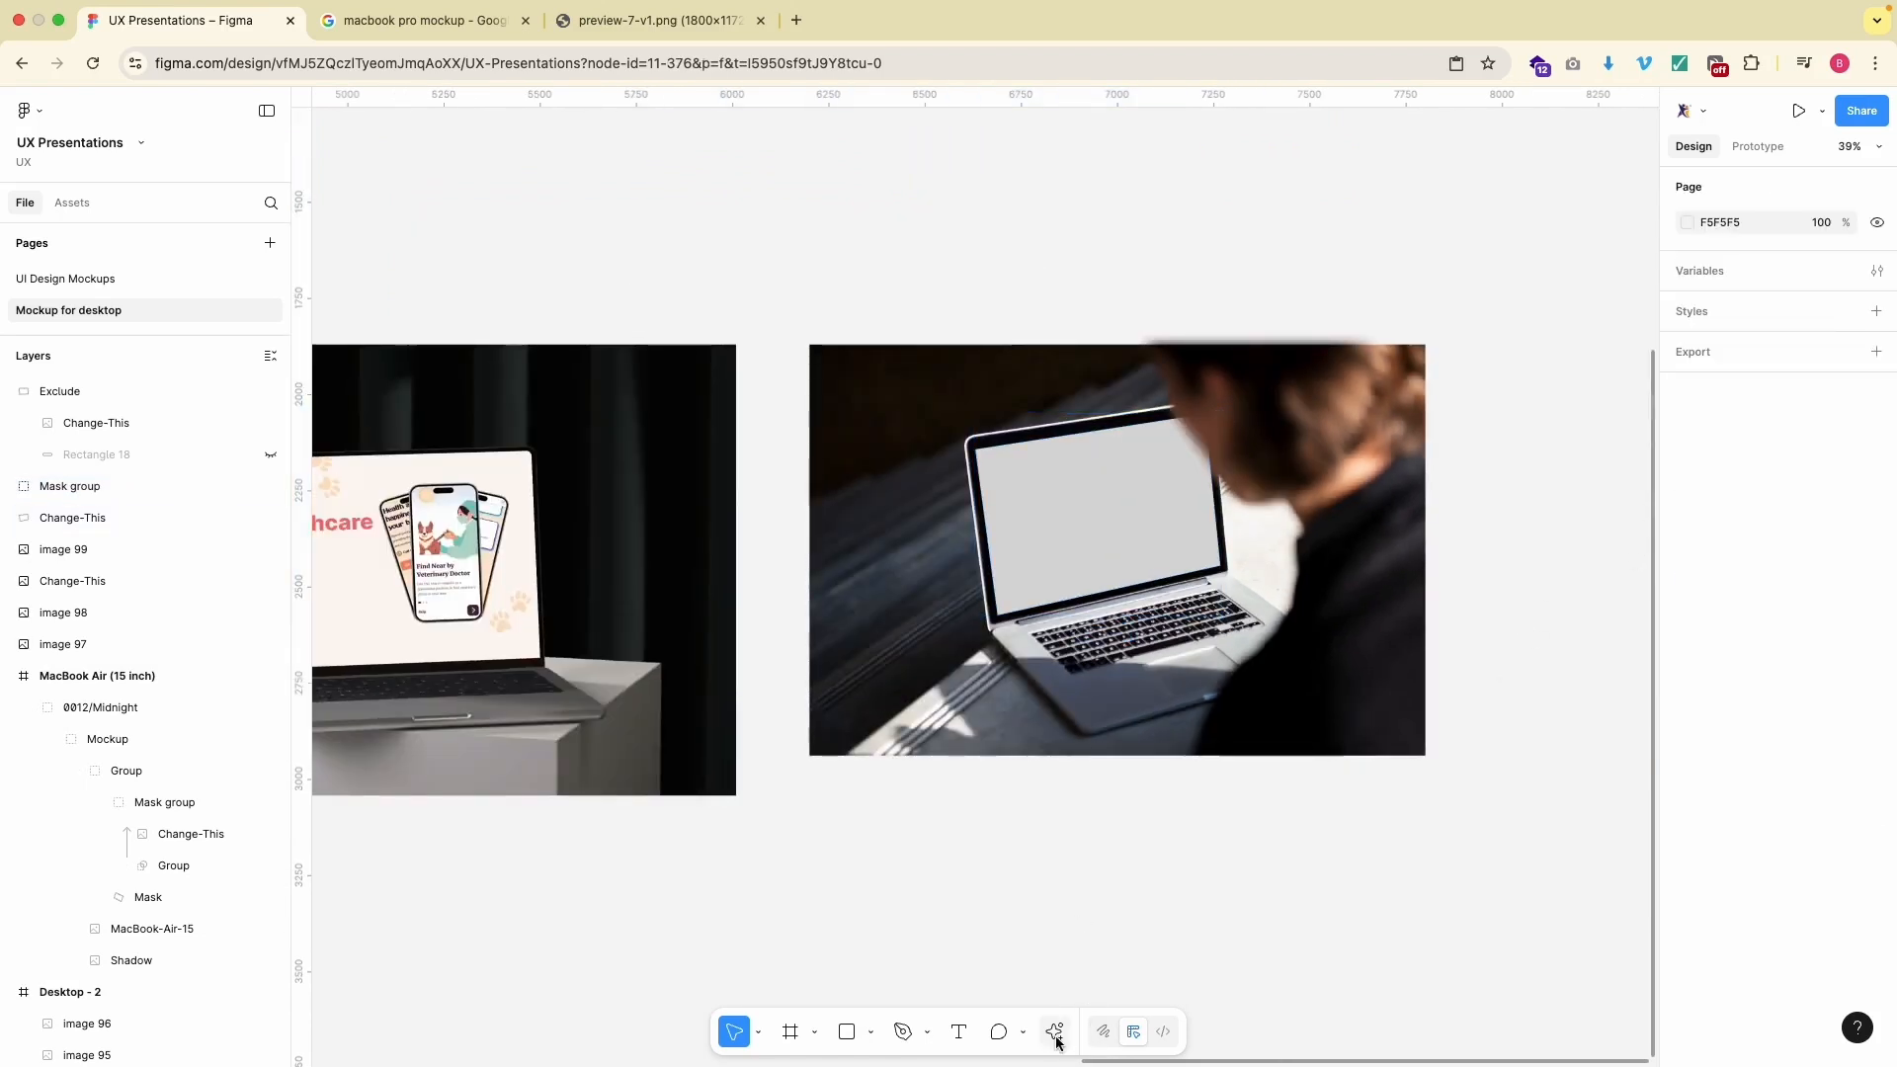
# - Open the Mockup Plugin's Distort tool and choose the grey Change-This shape on the laptop screen as the target vector
pyautogui.click(1054, 1031)
pyautogui.click(804, 762)
pyautogui.hscroll(3, 1008, 833)
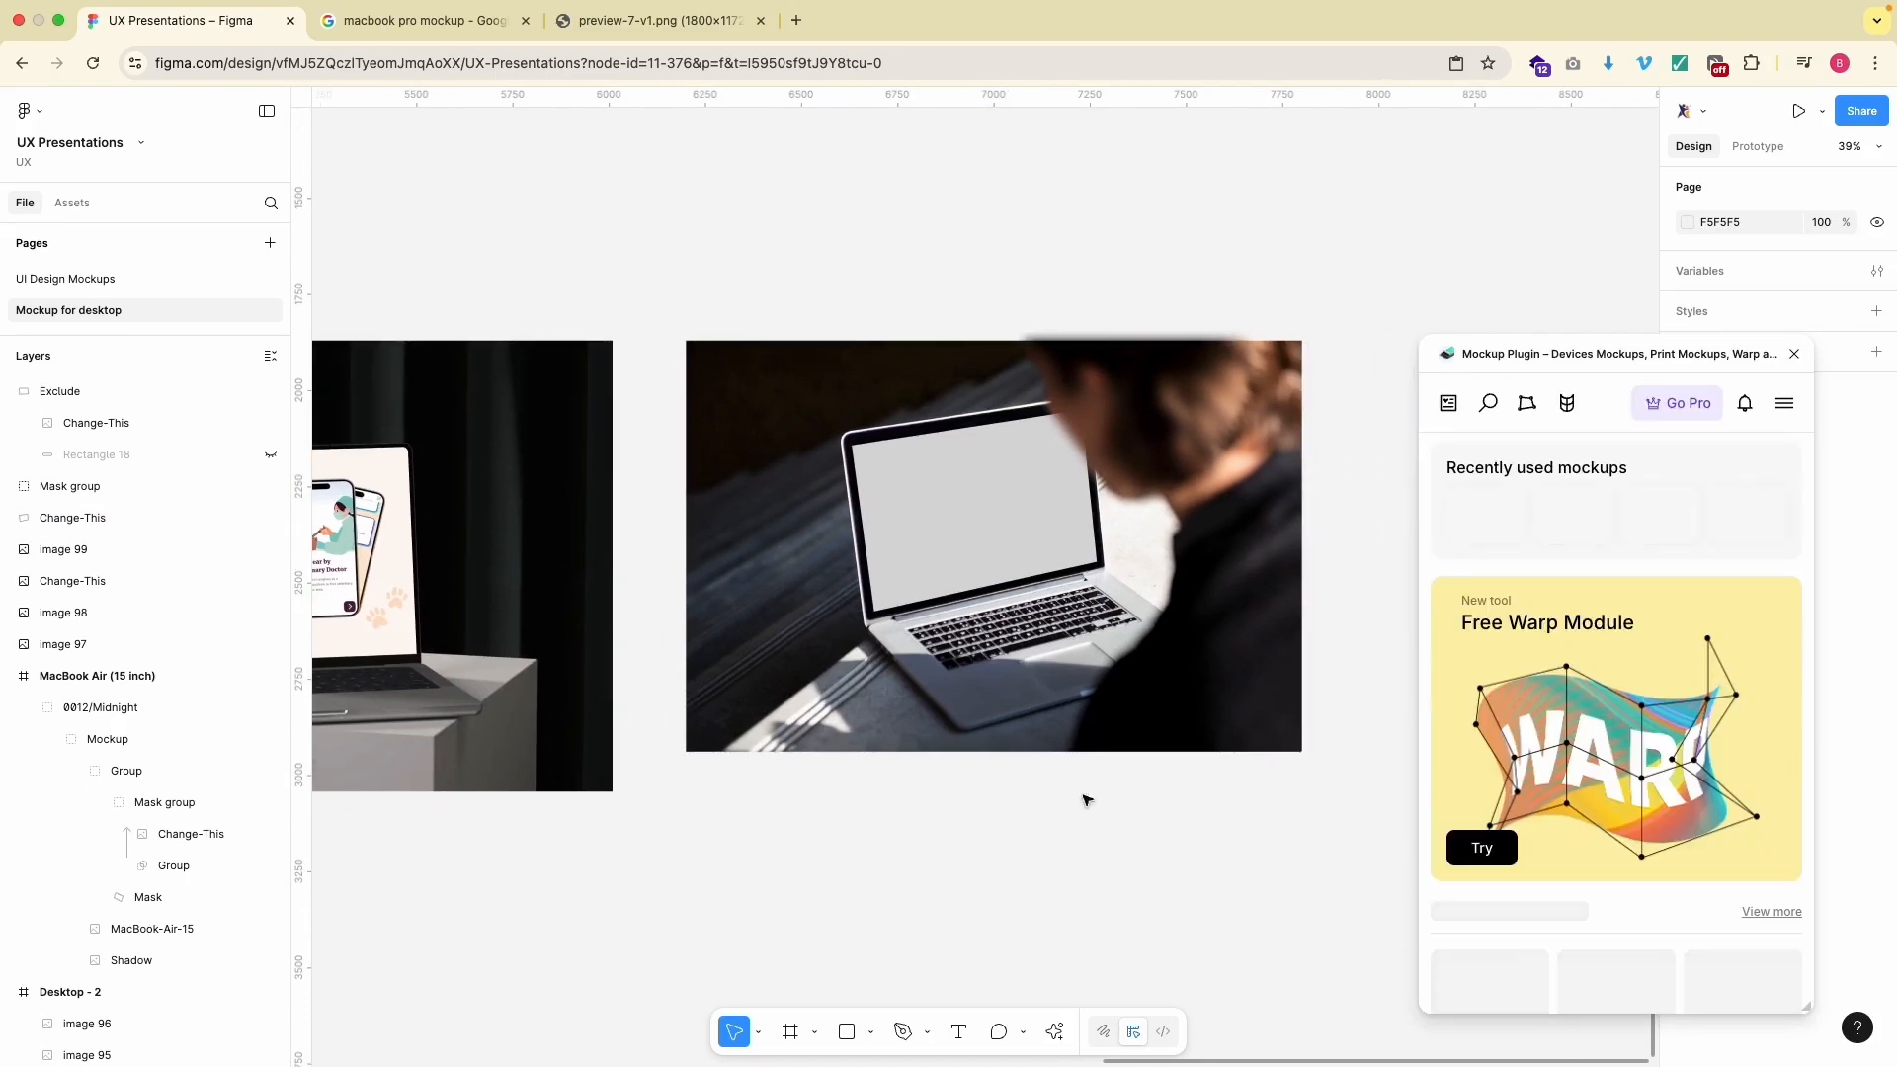
pyautogui.click(1526, 405)
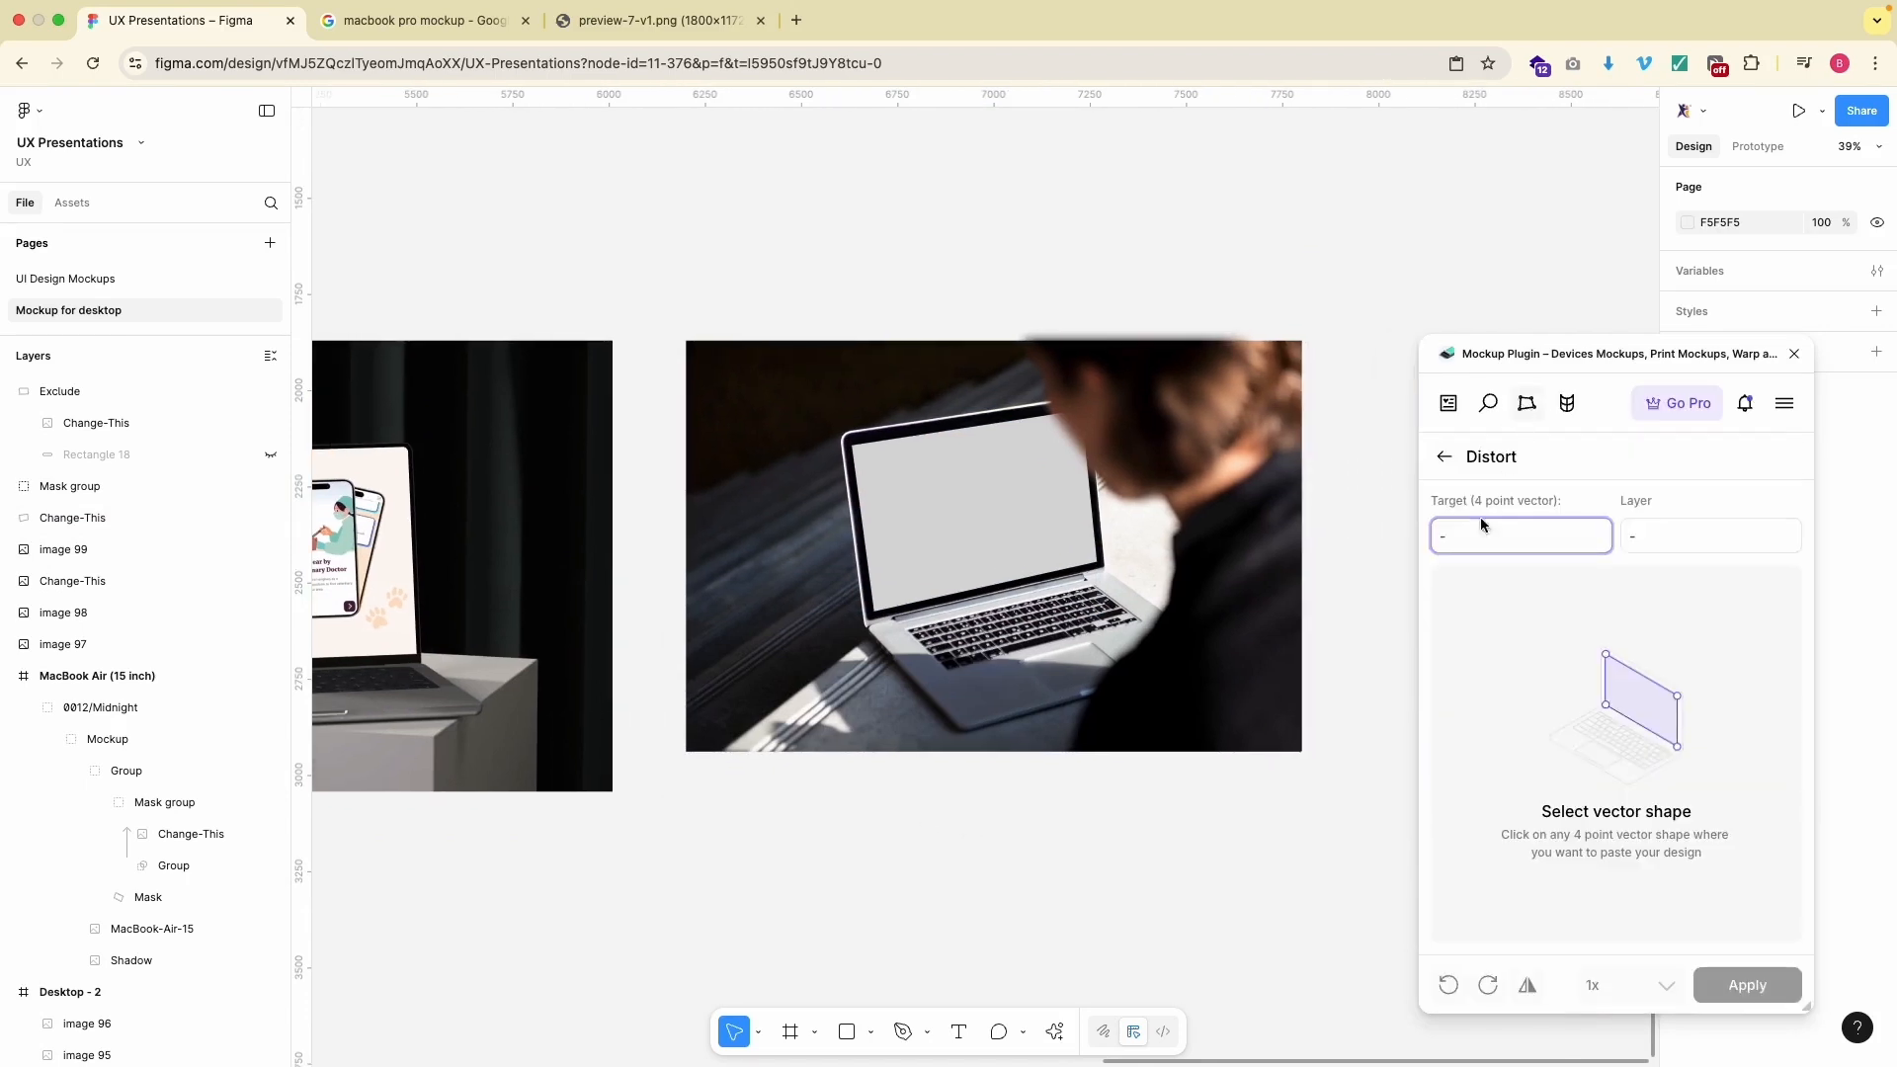
pyautogui.click(1054, 531)
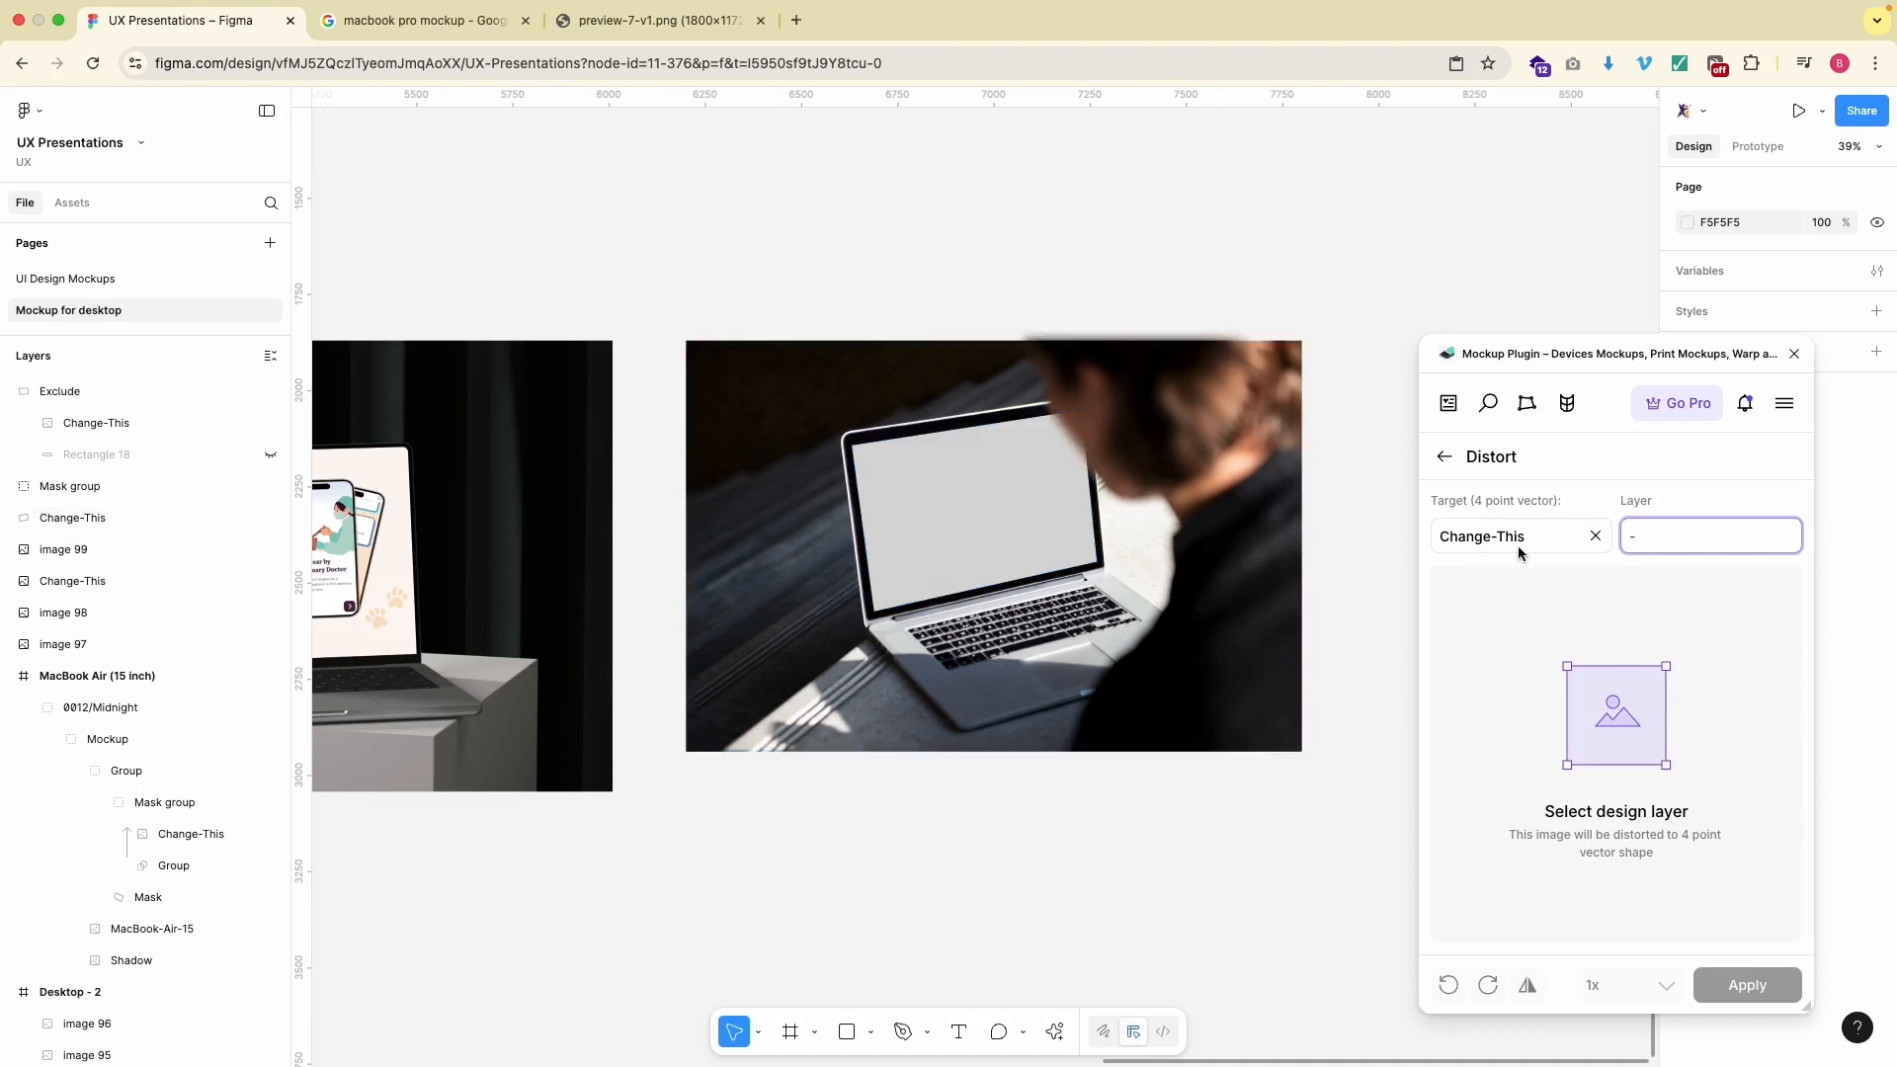
# - Distort the Desktop - 2 frame onto the Change-This target at 1x and close the plugin
pyautogui.hscroll(-20, 1058, 555)
pyautogui.click(782, 366)
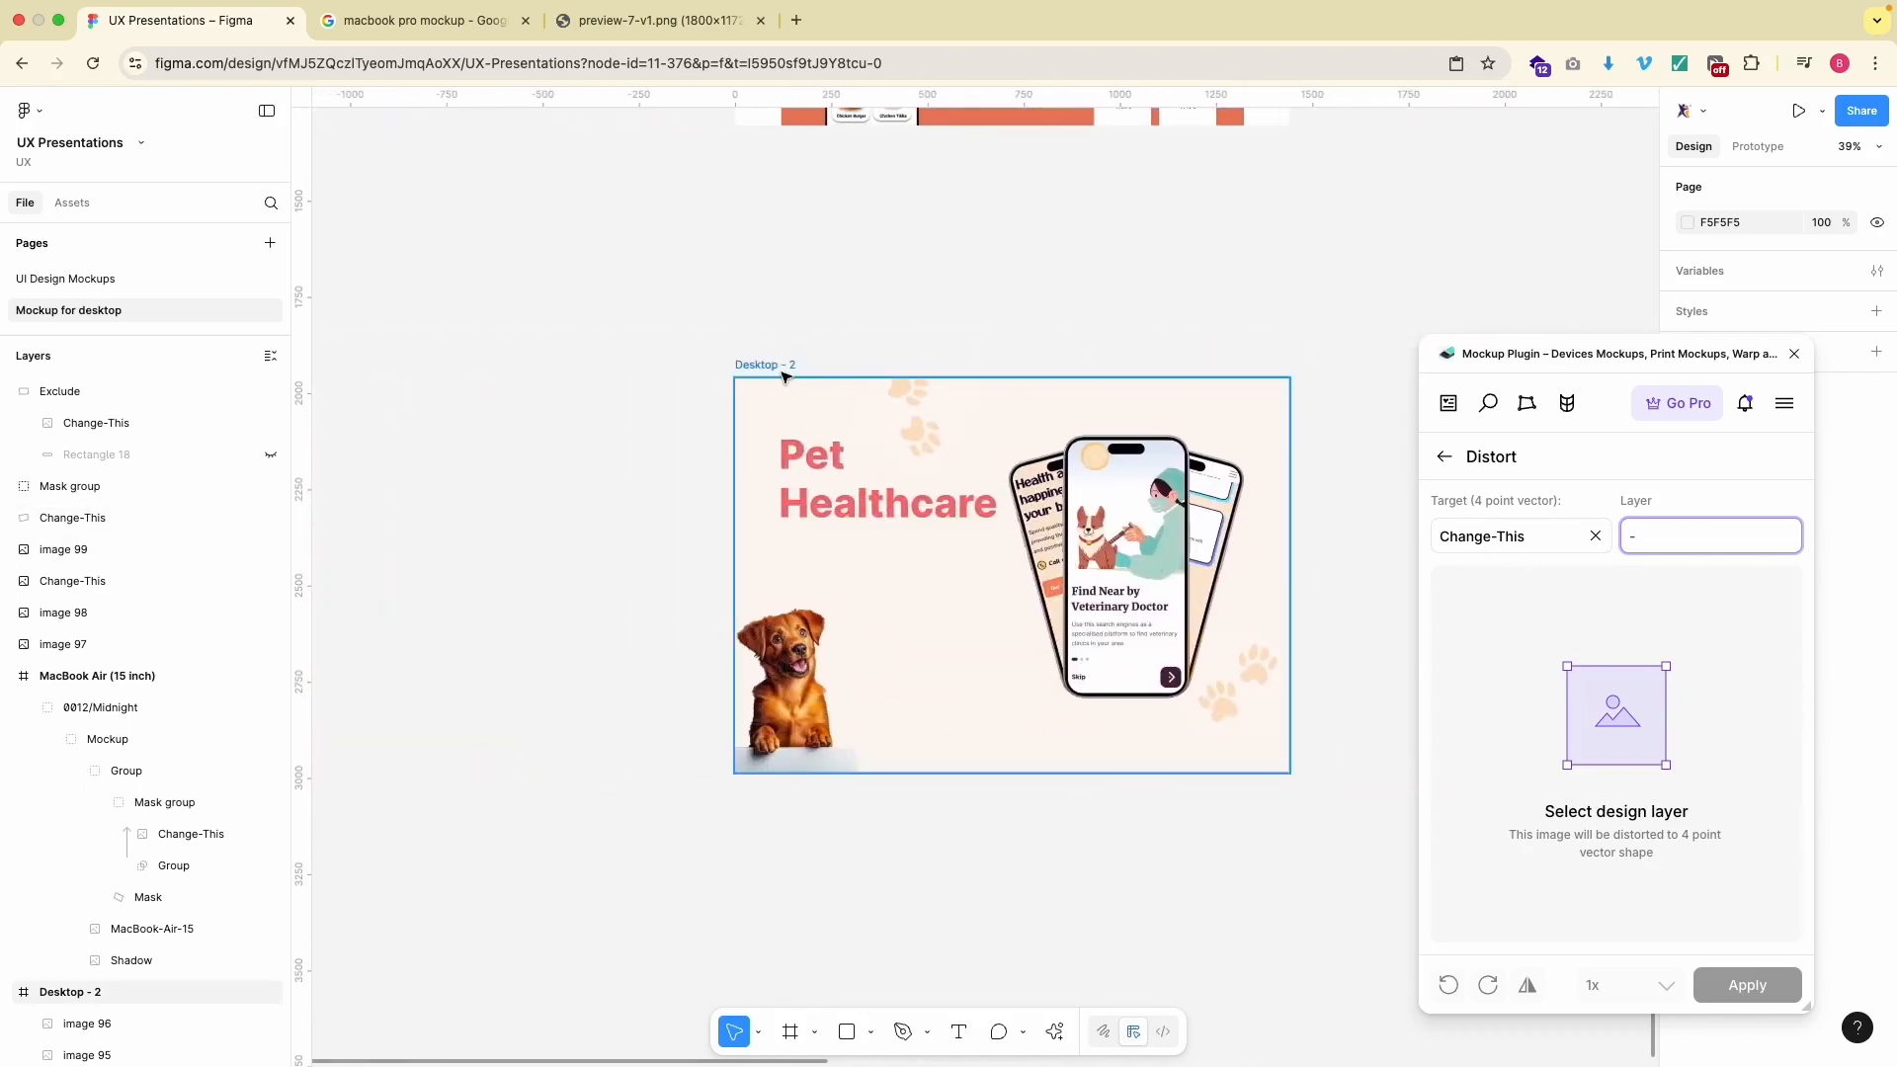
pyautogui.hscroll(20, 1096, 385)
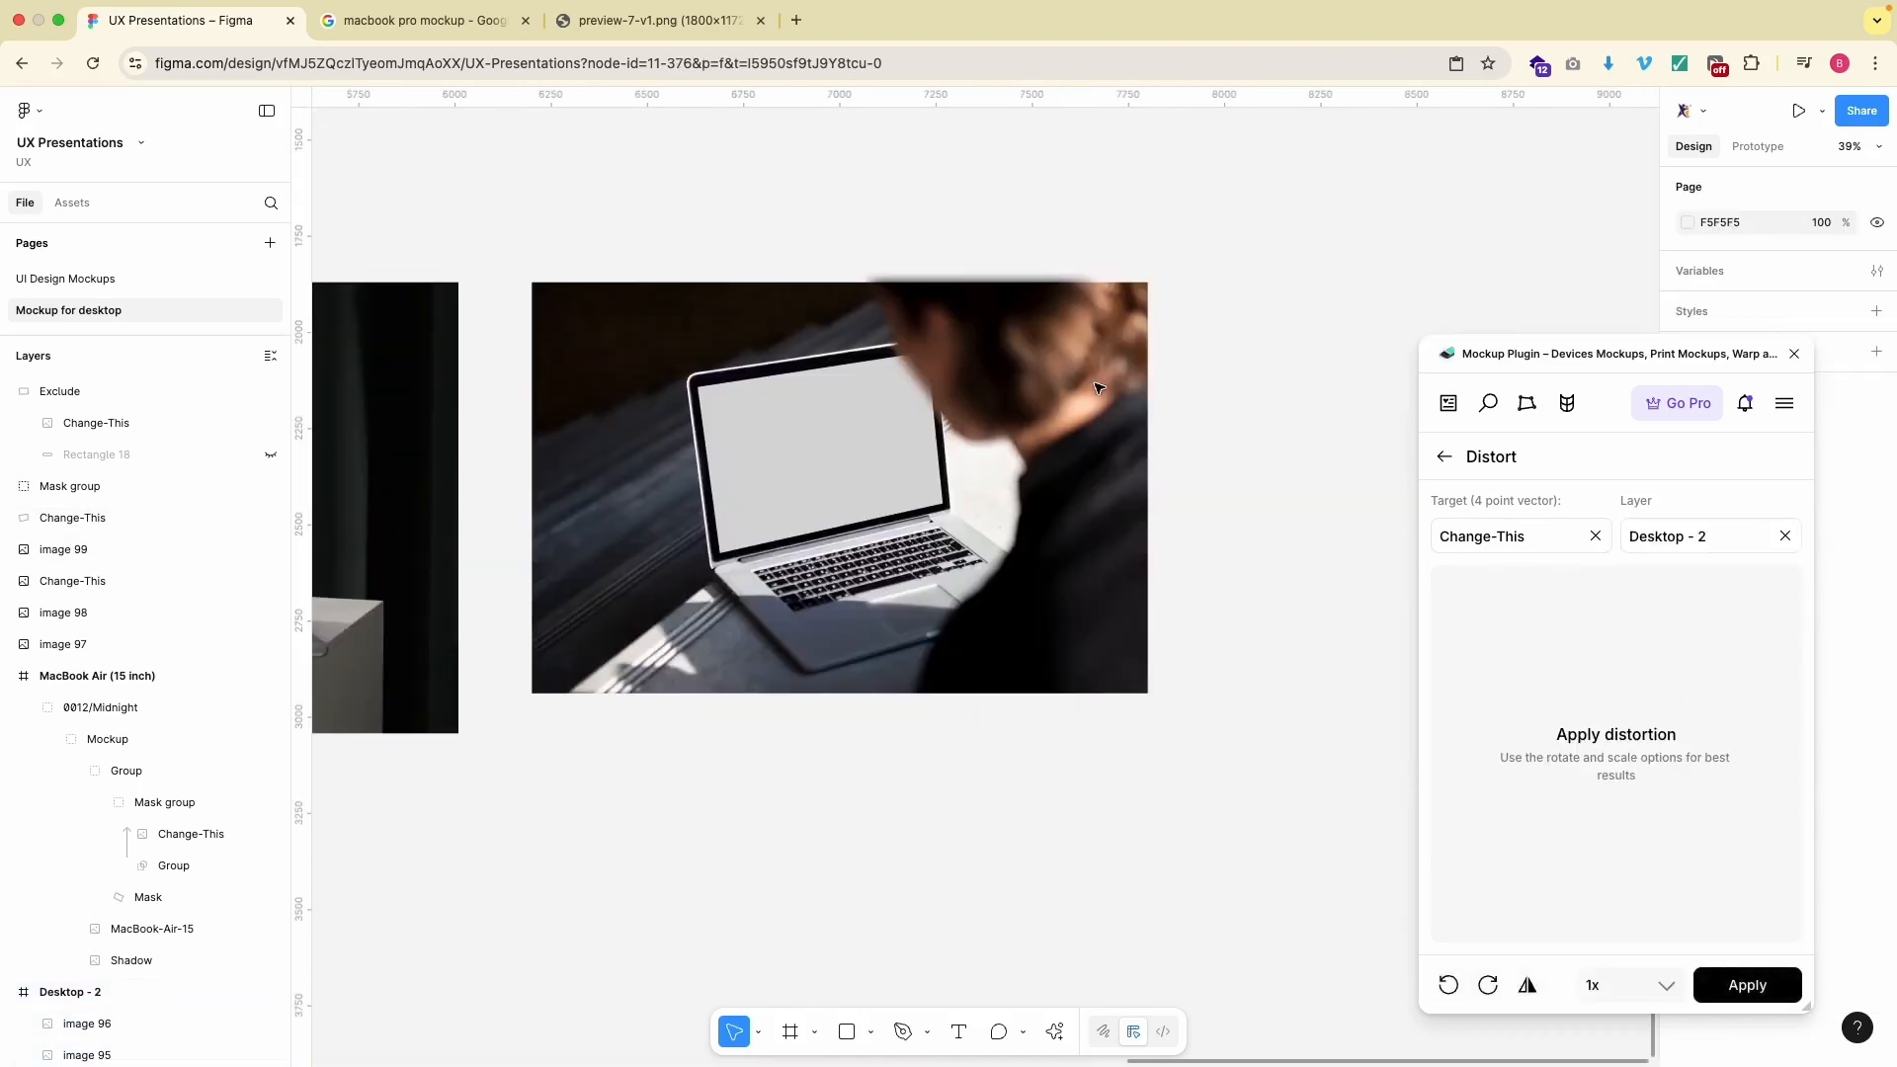
pyautogui.click(1747, 985)
pyautogui.hscroll(-2, 1199, 907)
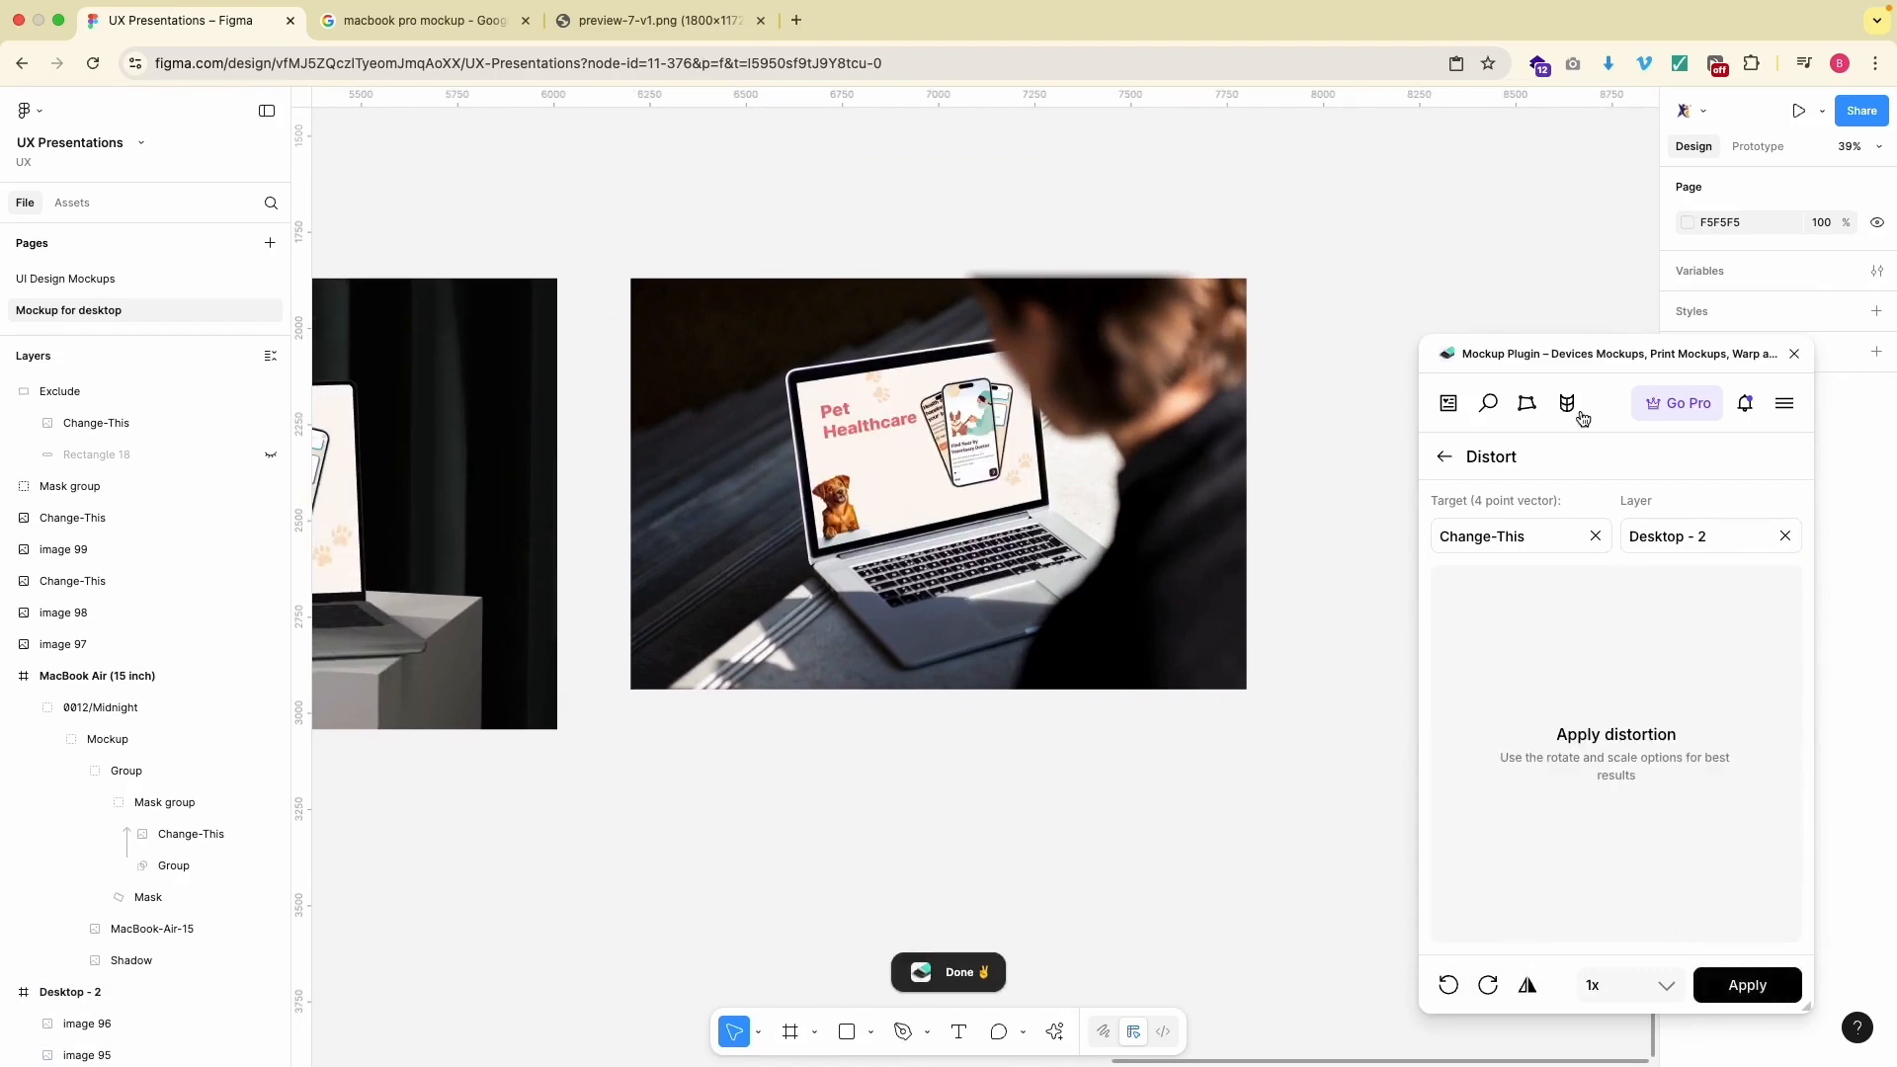
pyautogui.click(1795, 354)
# - Hide the interface and review the finished desktop monitor and laptop mockups side by side
pyautogui.scroll(-5, 1312, 546)
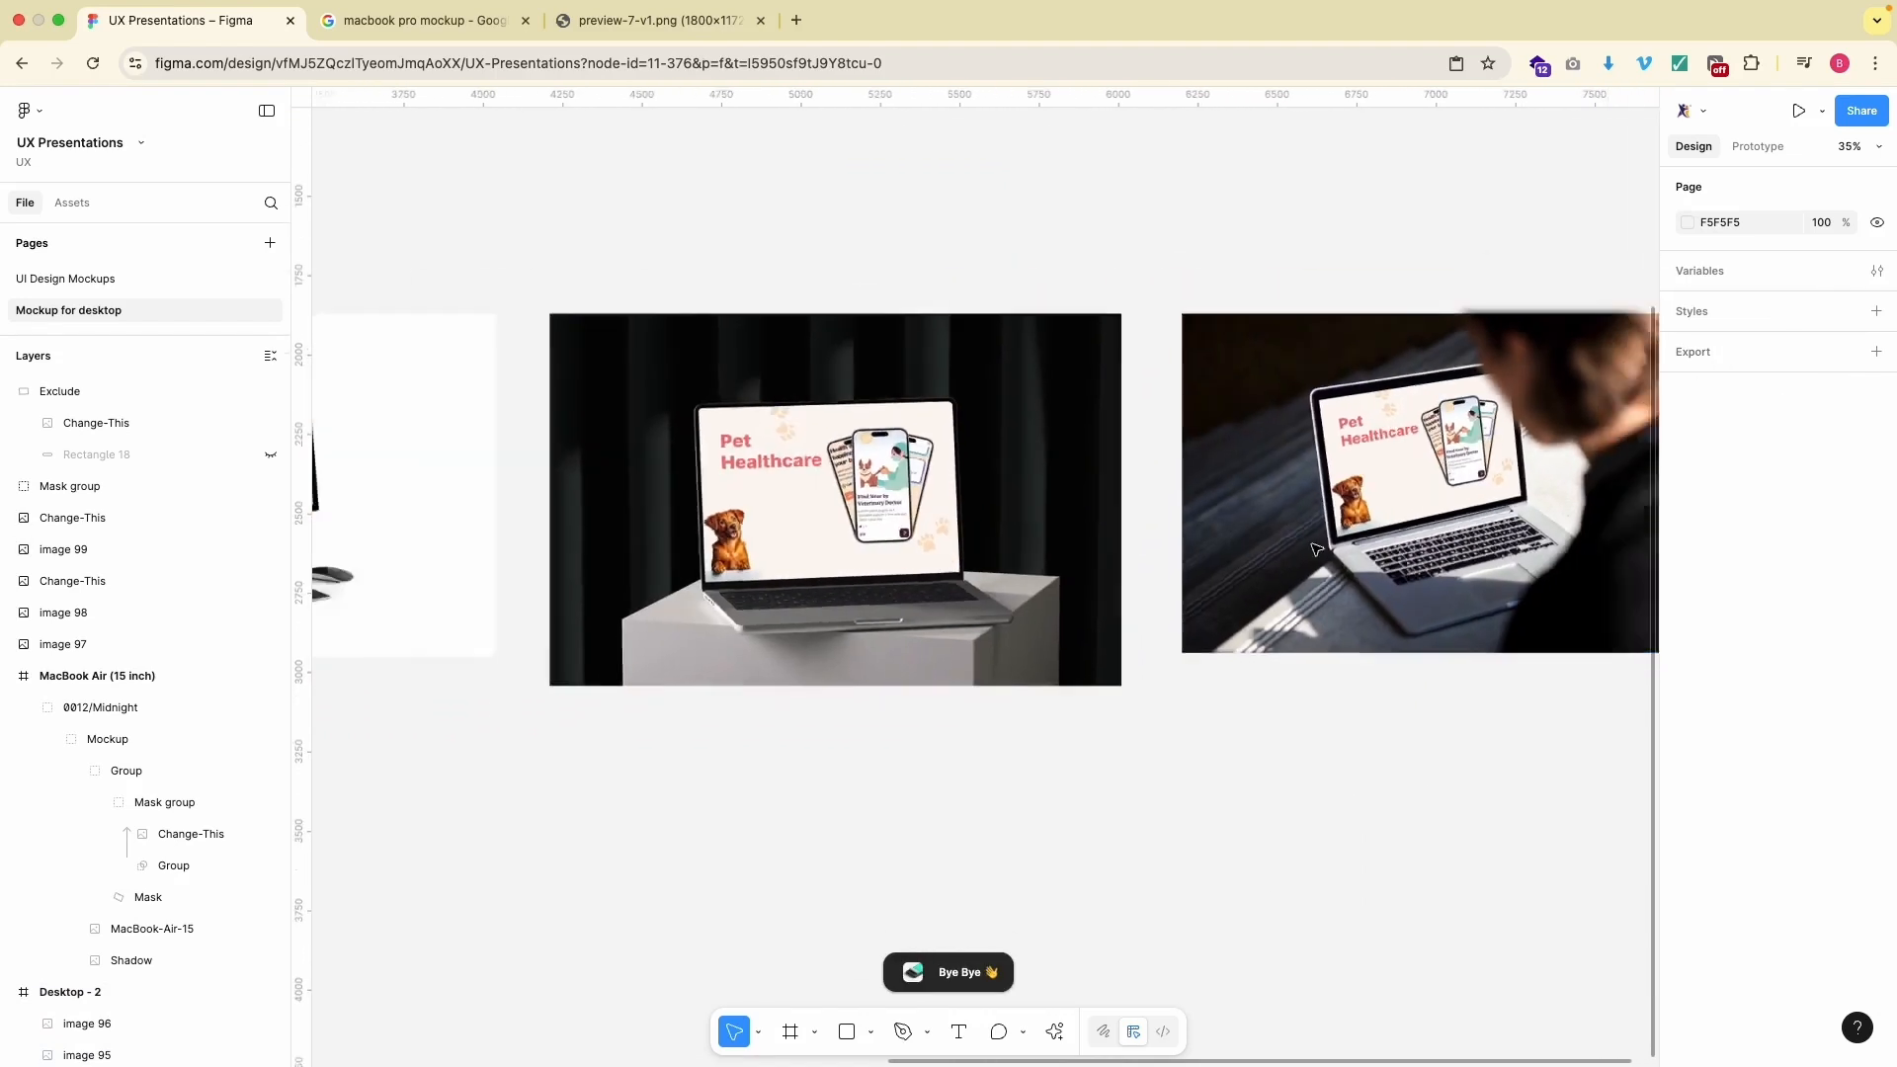
pyautogui.scroll(4, 1174, 530)
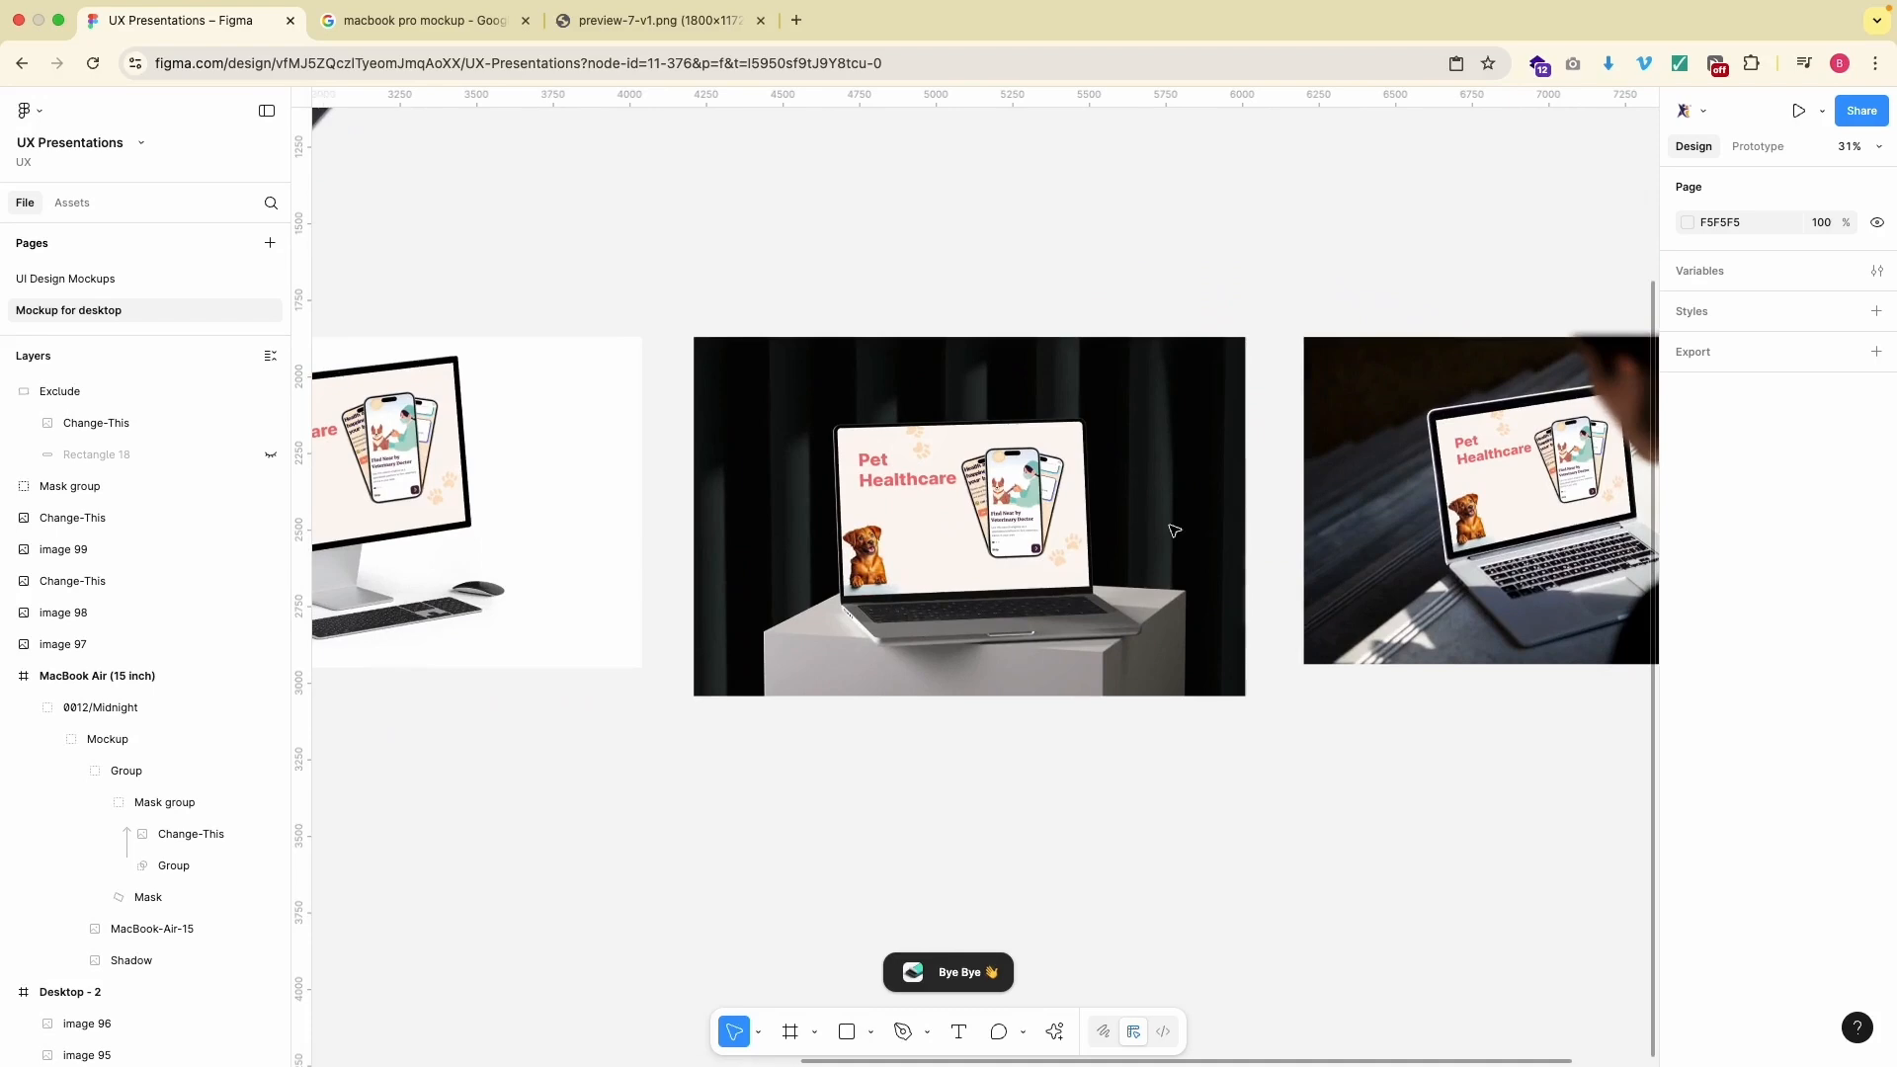
pyautogui.press('super+backslash')
pyautogui.hscroll(1, 1174, 531)
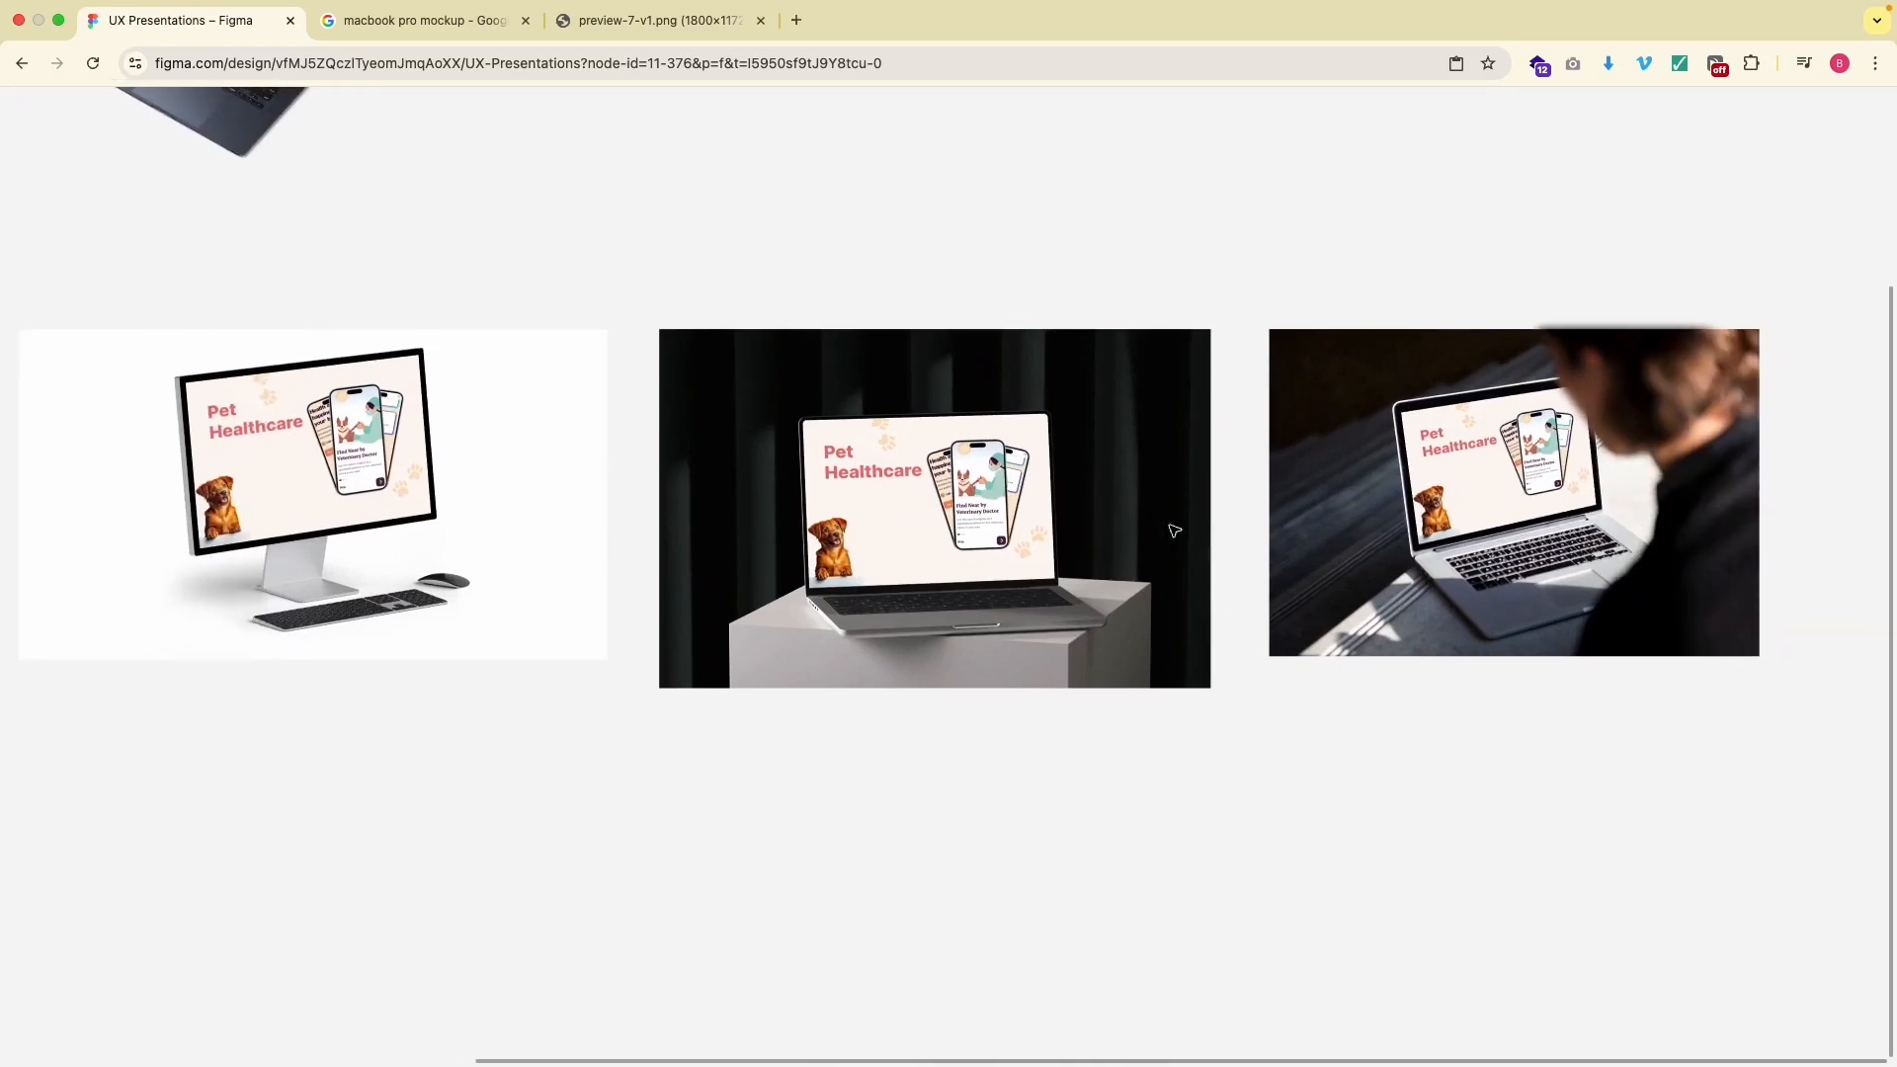
pyautogui.scroll(3, 1173, 530)
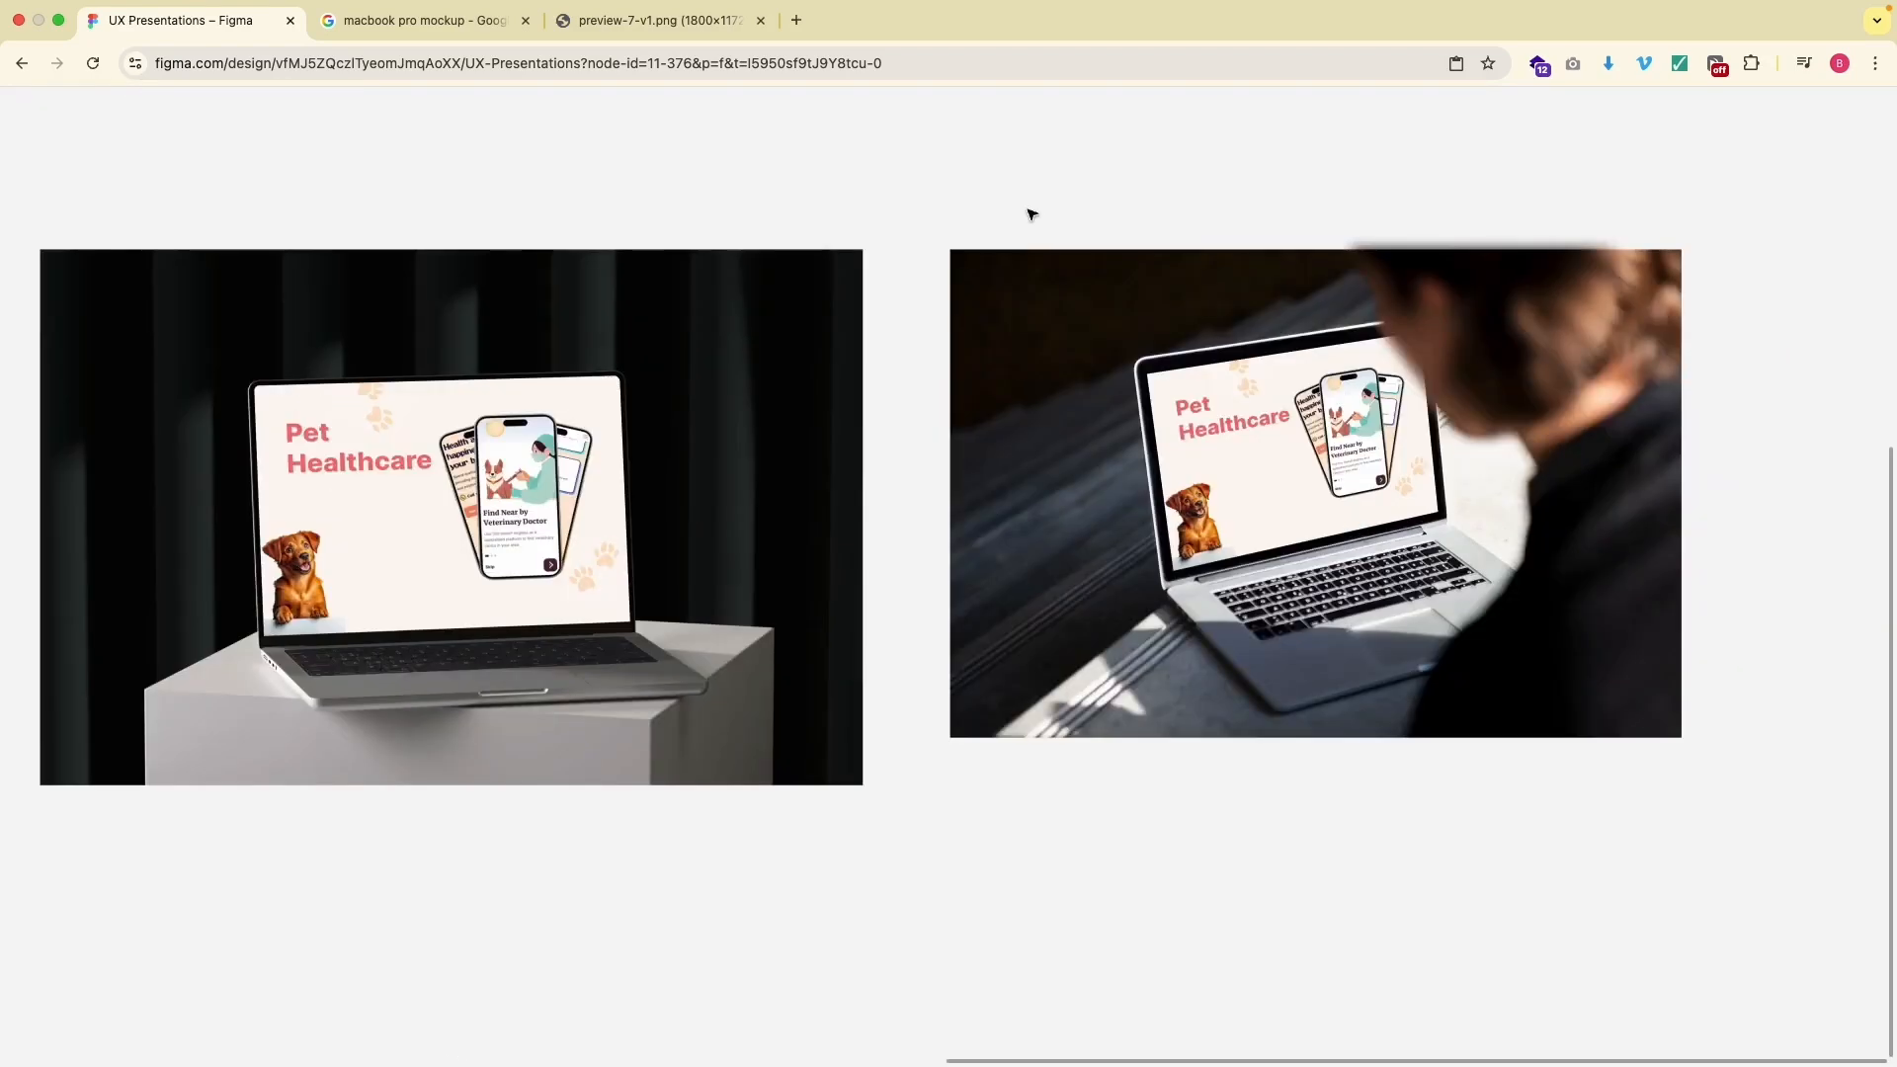